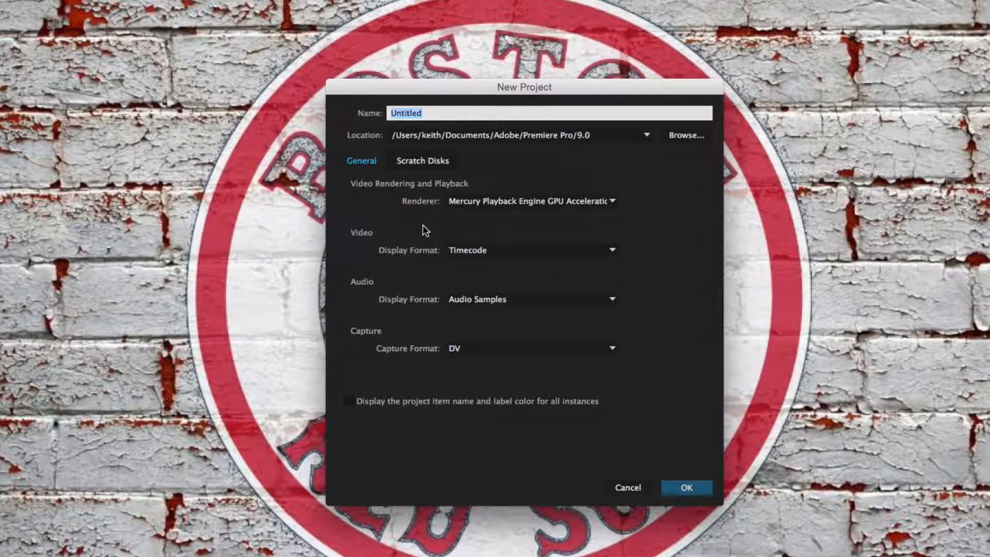
Name the new project CM102 Video Projects.
type("Editing Demo")
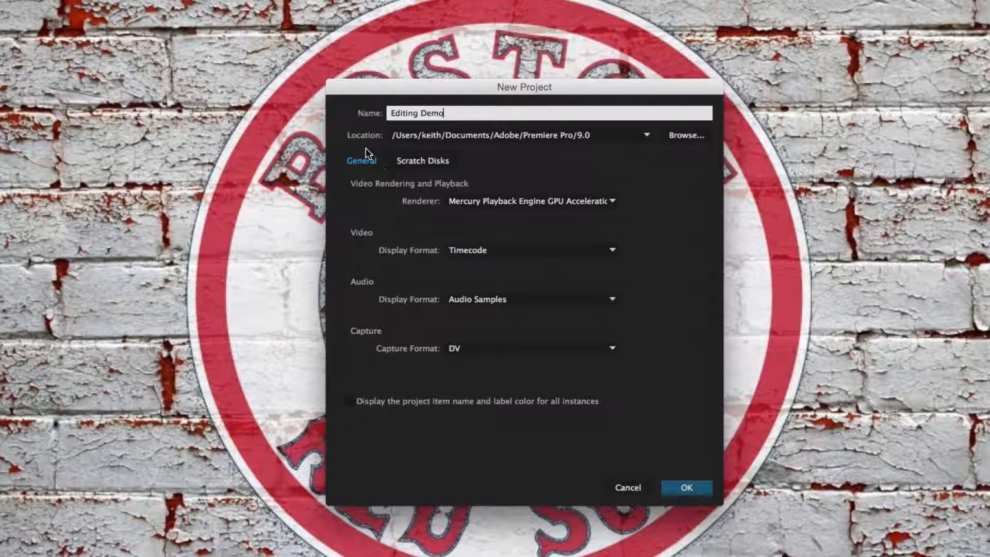
left_click_drag(456, 113, 397, 112)
type("CM102 Video Projects")
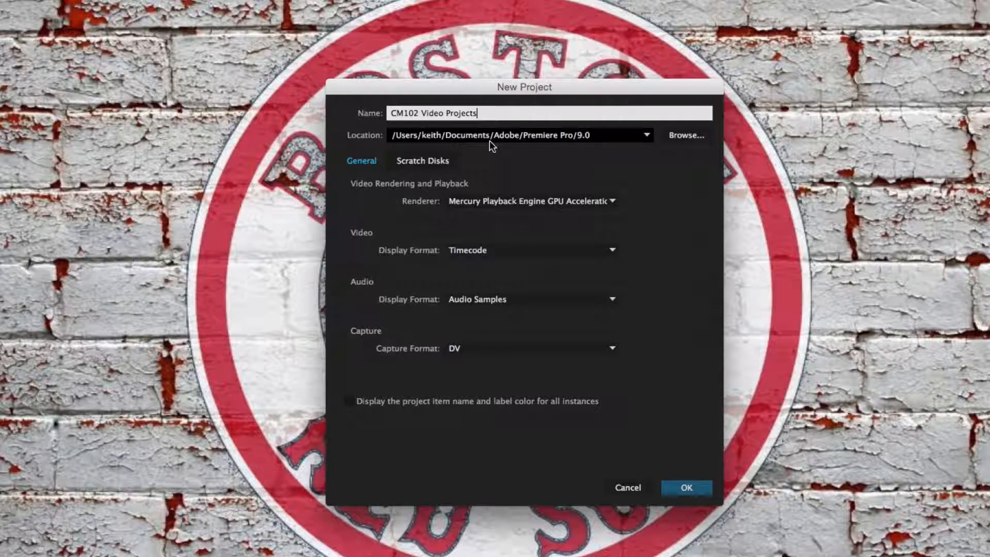
Set the project's location to the !! Video Editing Demo folder on the external drive.
left_click(679, 138)
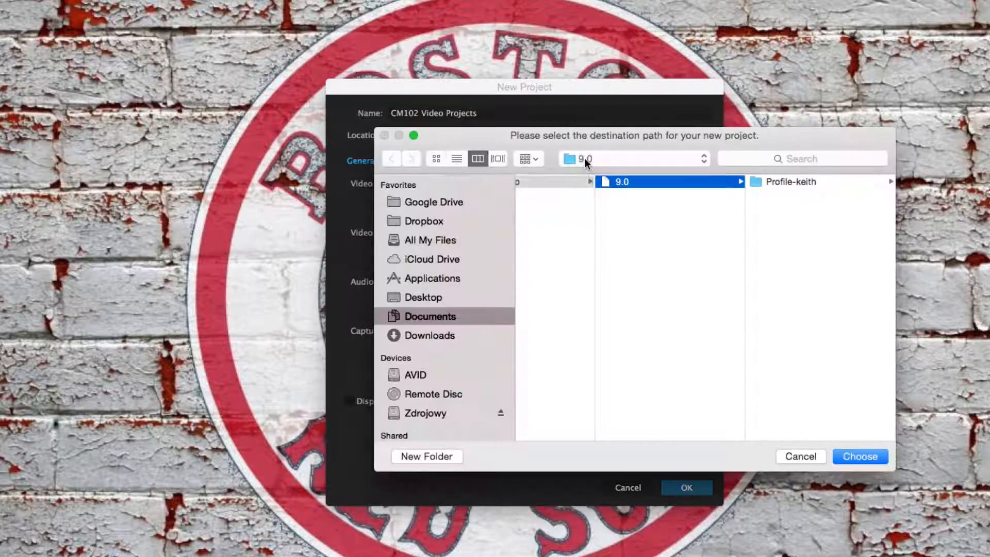
left_click(423, 414)
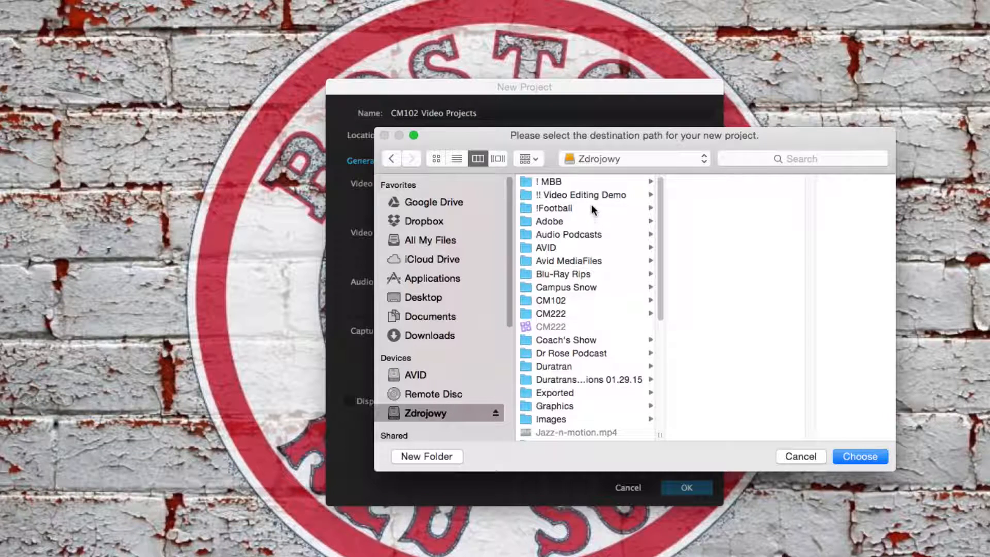
left_click(590, 194)
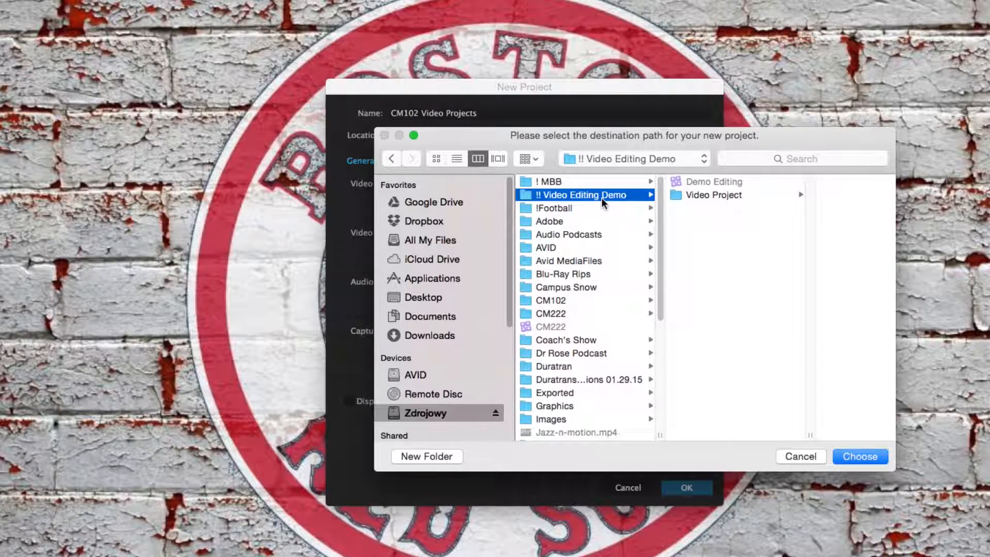
left_click(850, 458)
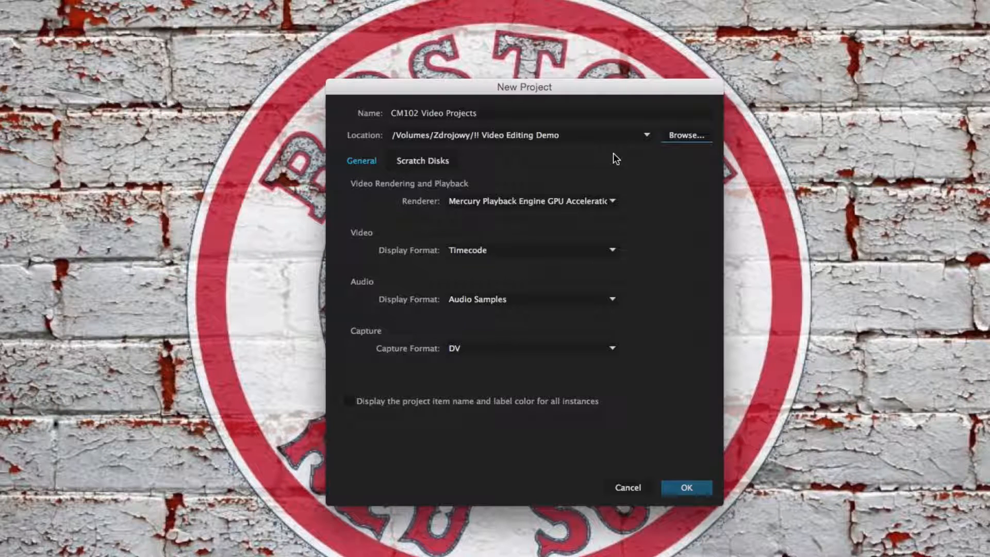
Review the renderer choices and scratch disk locations, and create the project with the default settings.
left_click(582, 201)
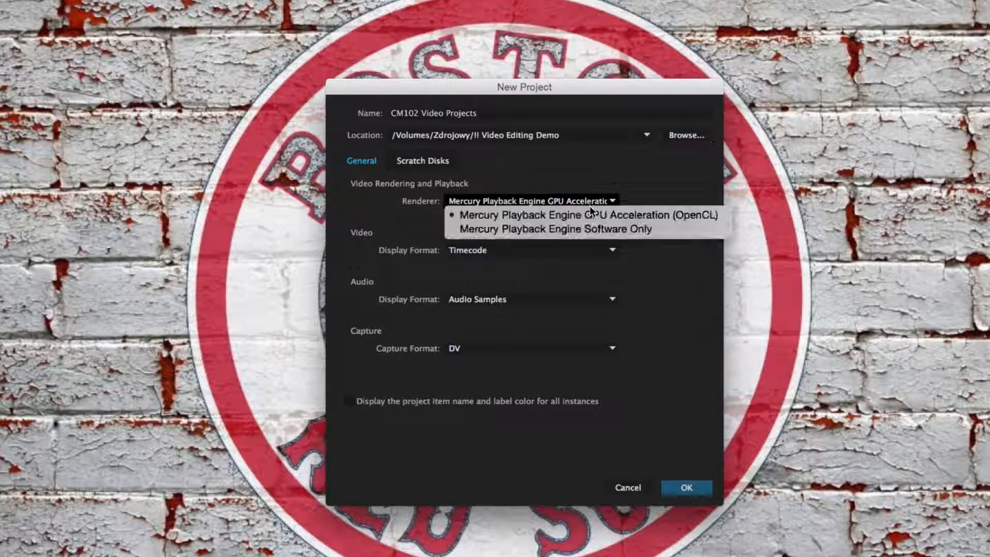
left_click(644, 197)
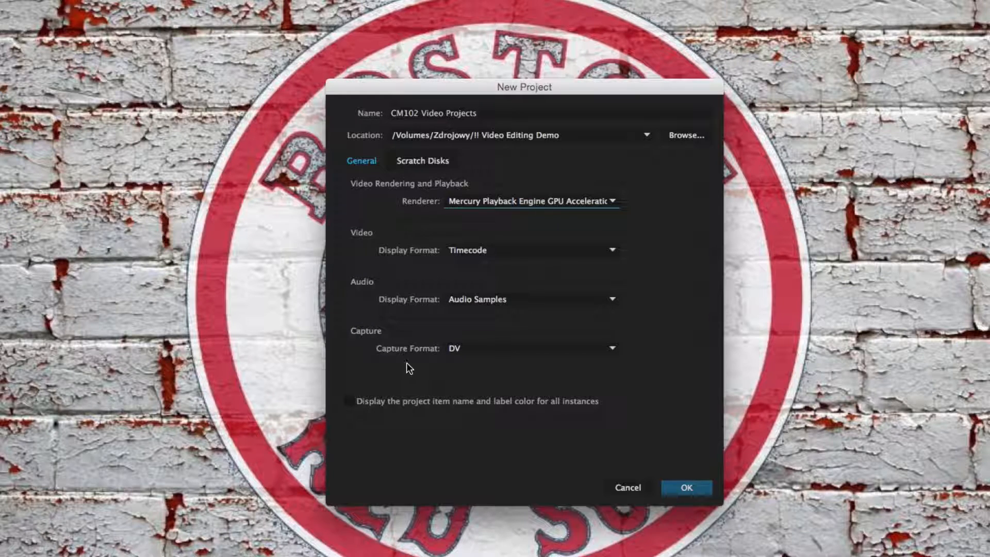
left_click(435, 163)
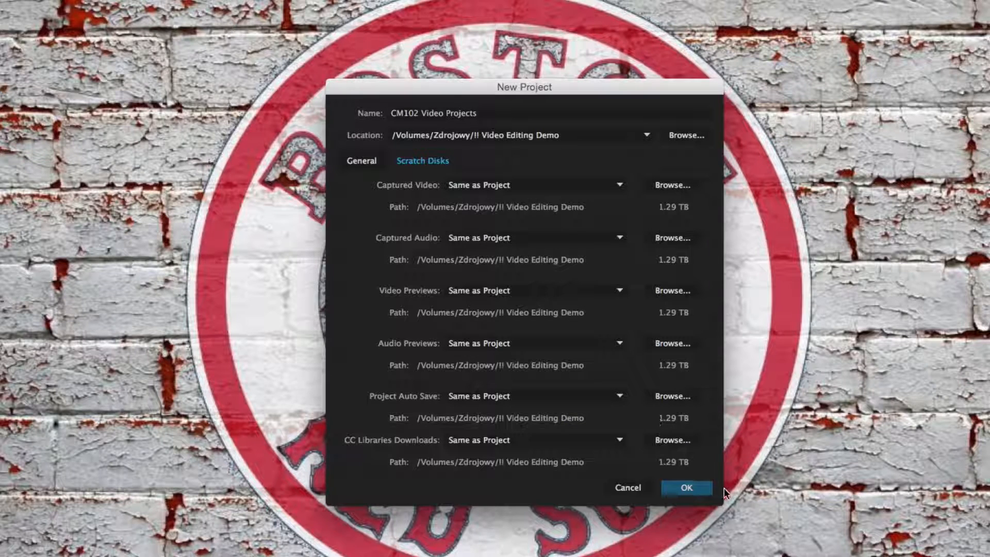
left_click(362, 161)
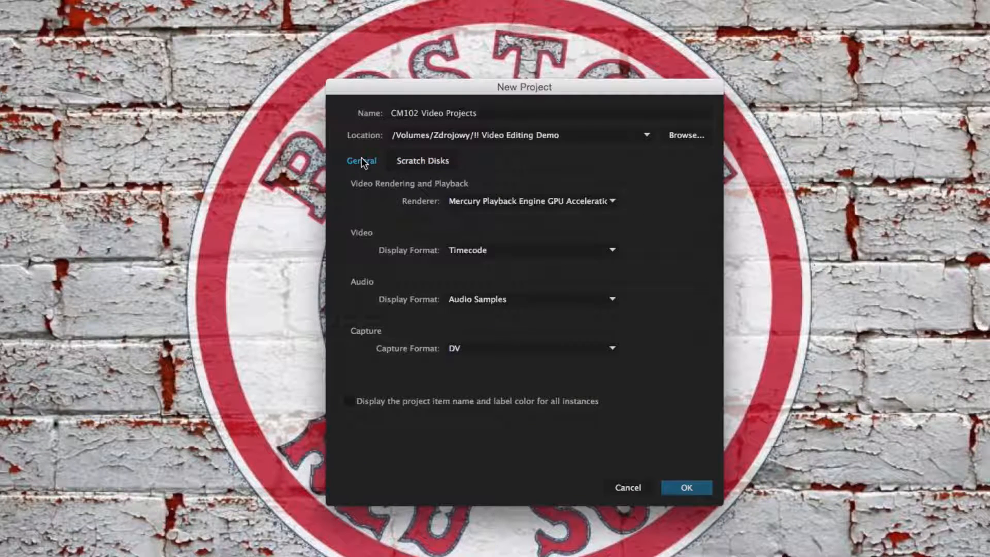
left_click(424, 161)
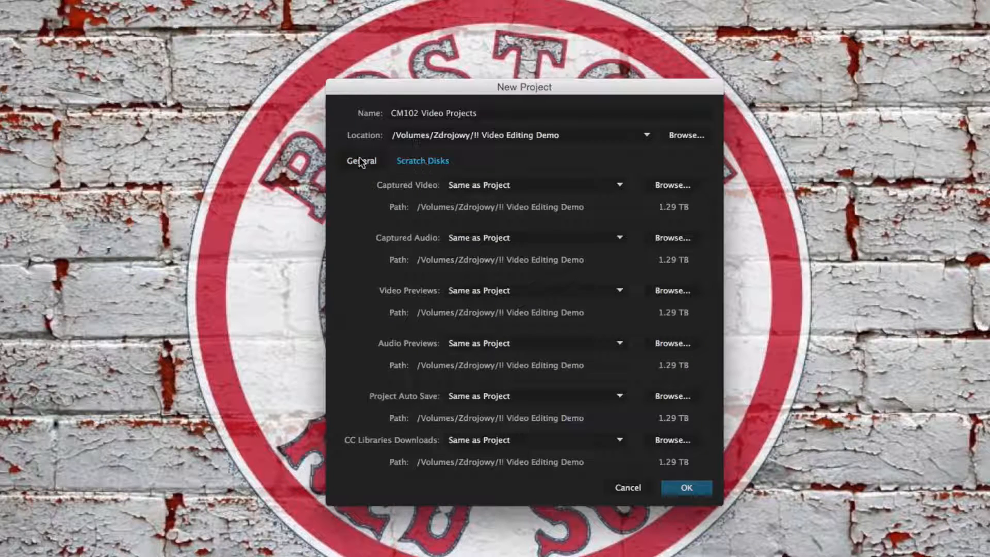
left_click(359, 161)
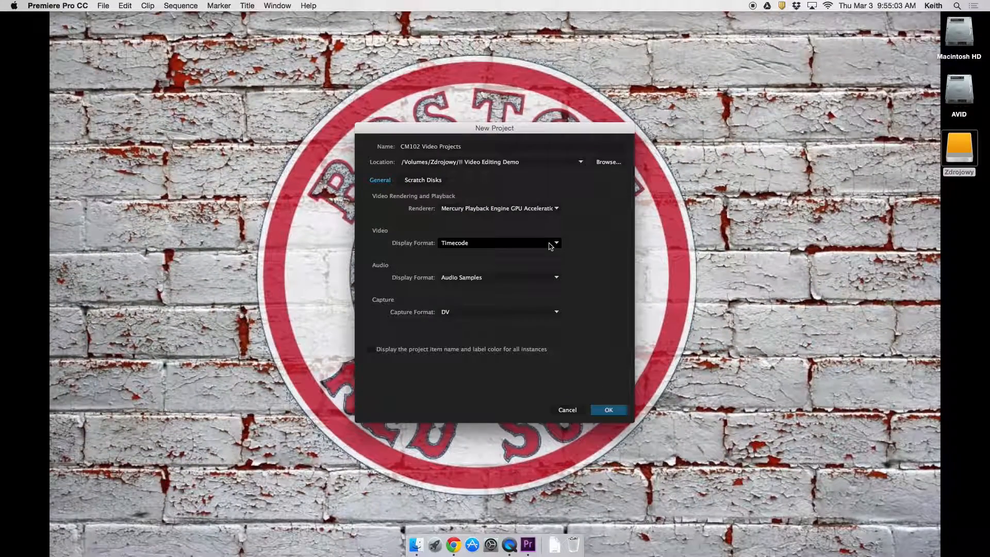
left_click(609, 410)
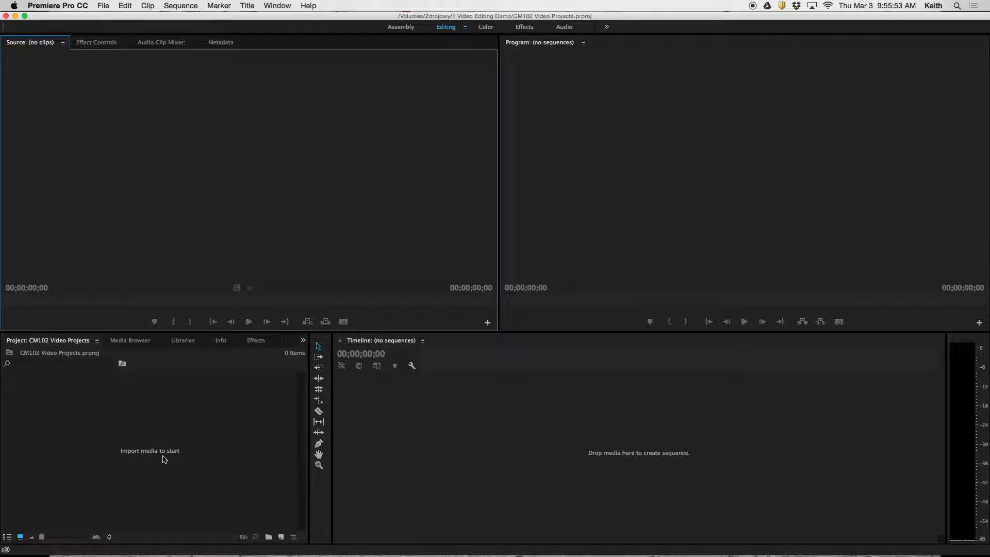
Import the whole Video Project folder from !! Video Editing Demo into the project.
left_click(103, 6)
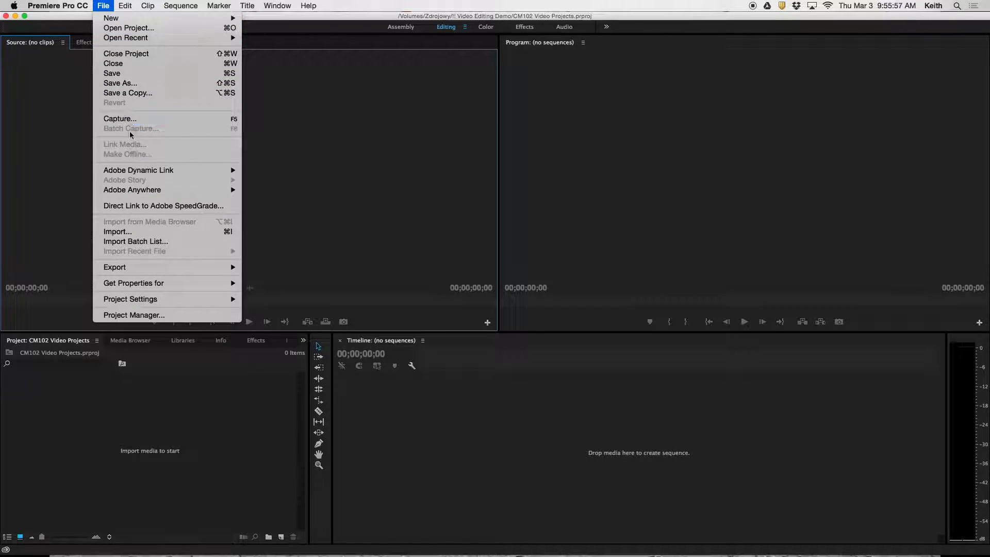
left_click(146, 232)
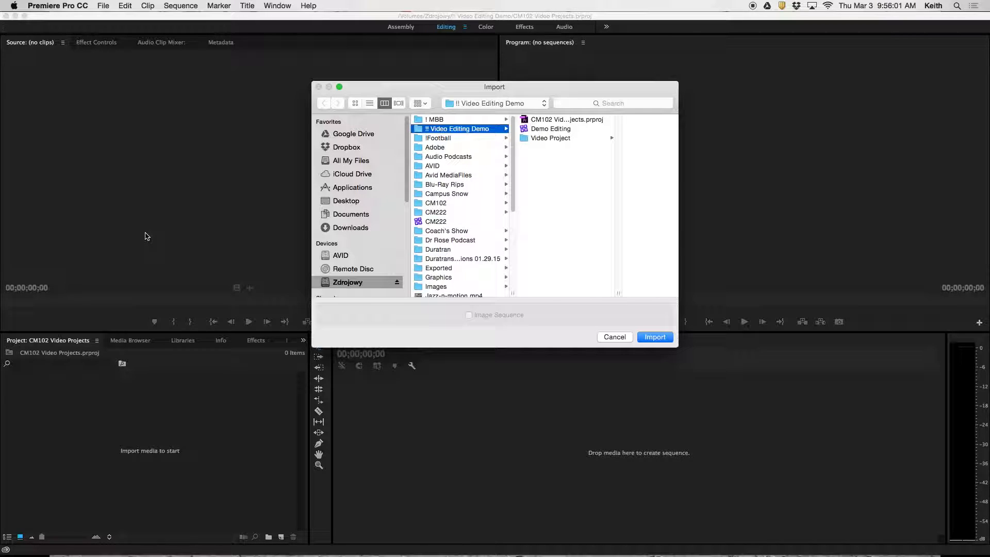
left_click(541, 138)
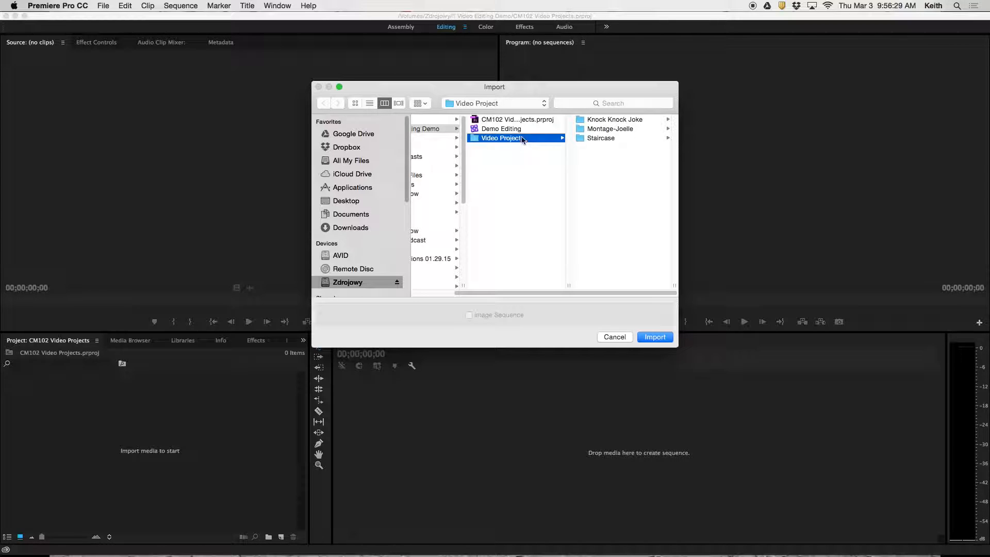
left_click(669, 338)
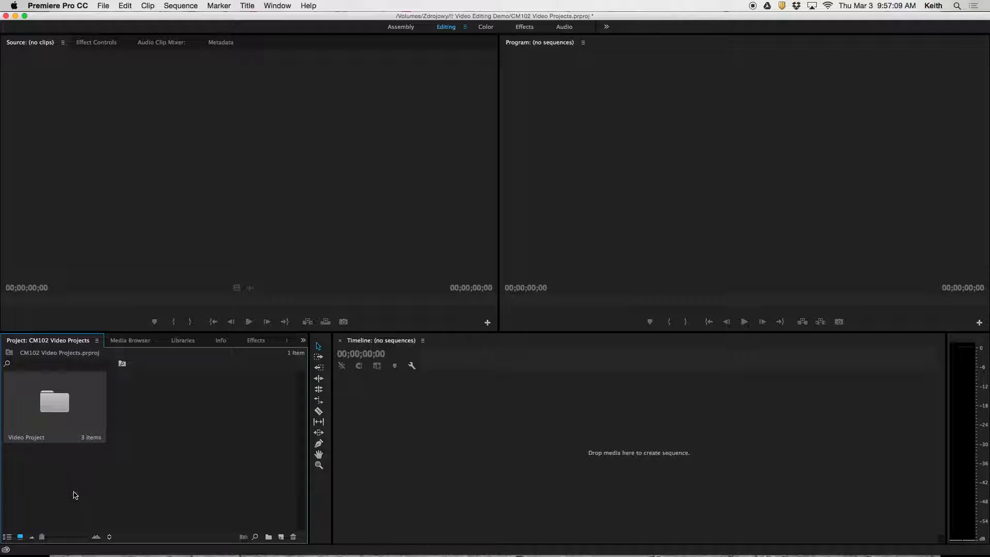
Compare the icon and list views of the project items and leave them displayed as a list.
left_click(11, 540)
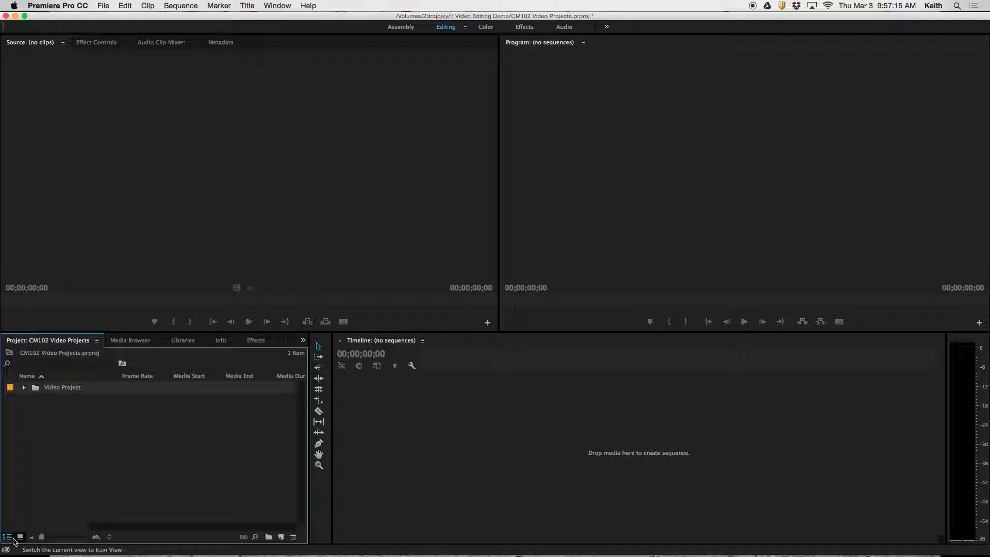
left_click(20, 538)
left_click(8, 538)
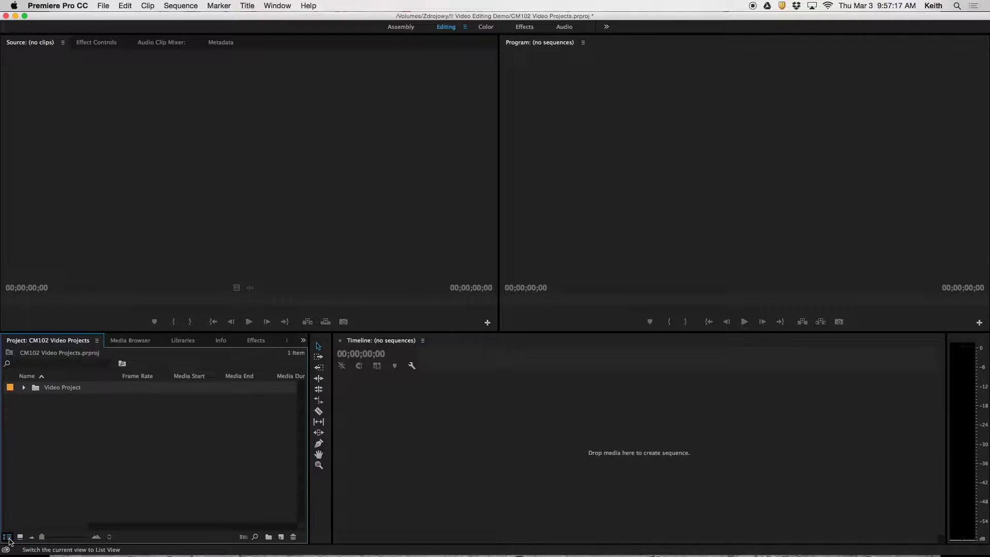
Expand the Video Project bin and look through the clips in each of its three sub-bins, collapsing each sub-bin again.
left_click(23, 388)
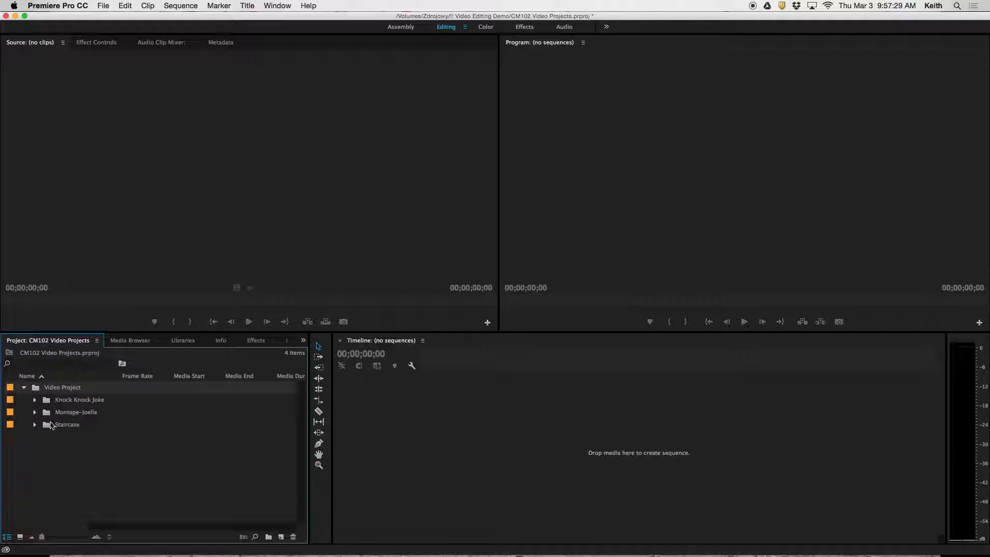
left_click(35, 400)
left_click(35, 400)
left_click(34, 412)
left_click(34, 412)
left_click(35, 424)
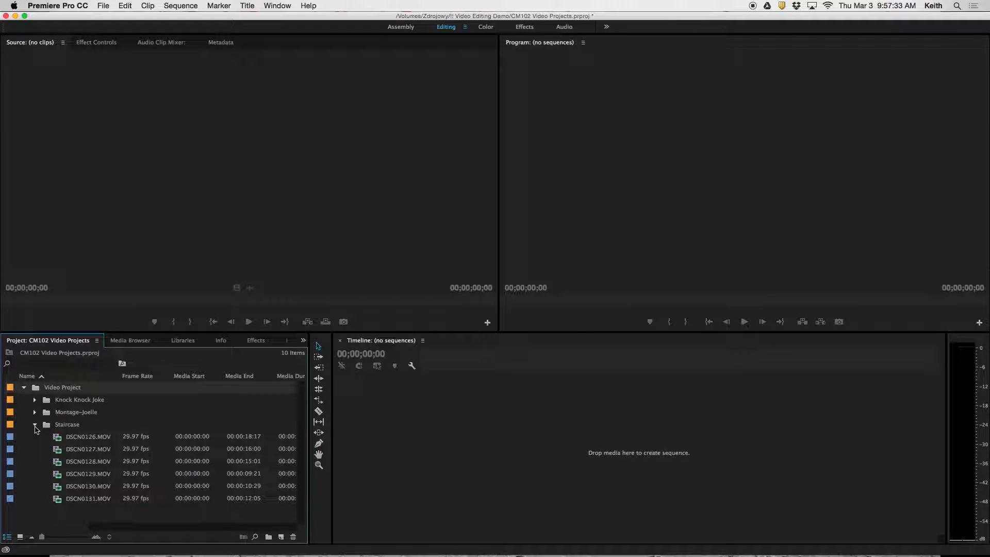
left_click(35, 424)
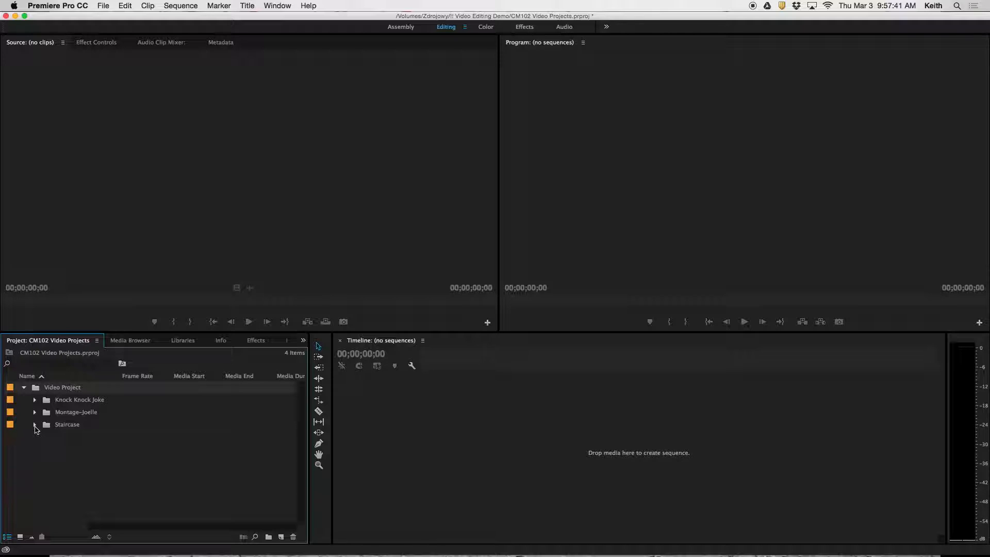
left_click(38, 454)
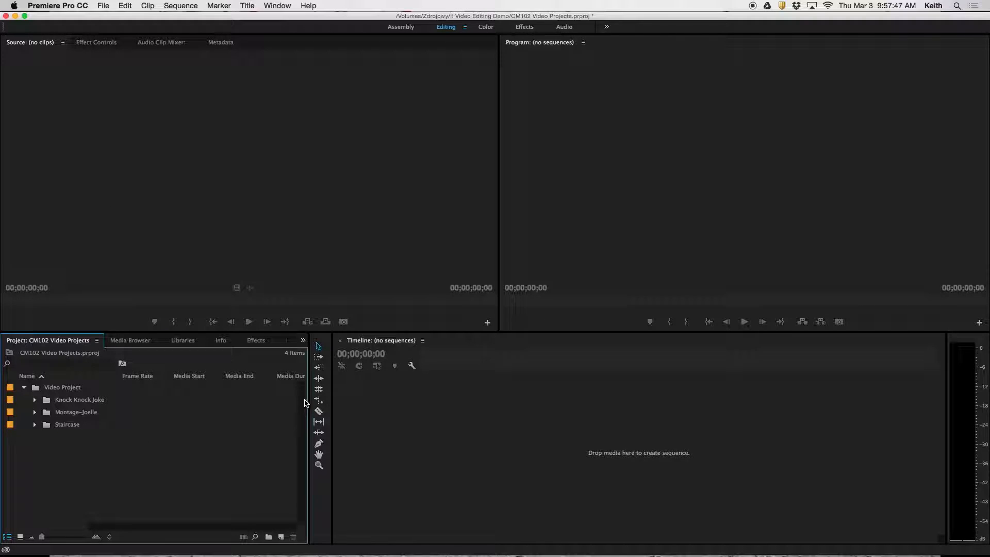
Resize the workspace so the project area is slightly narrower, the tools form a single column and the timeline is wider.
left_click_drag(307, 406, 212, 407)
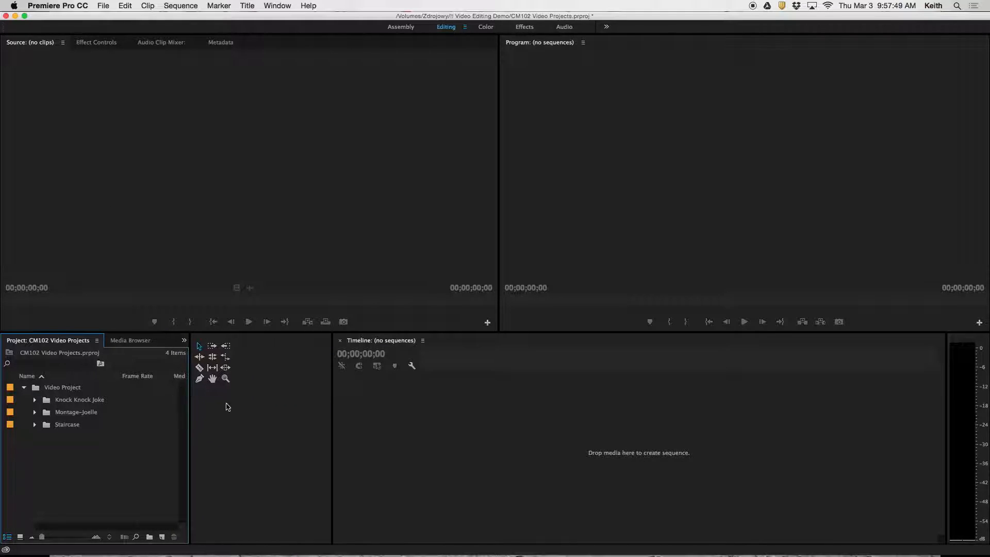
left_click_drag(334, 403, 303, 406)
left_click_drag(190, 407, 285, 407)
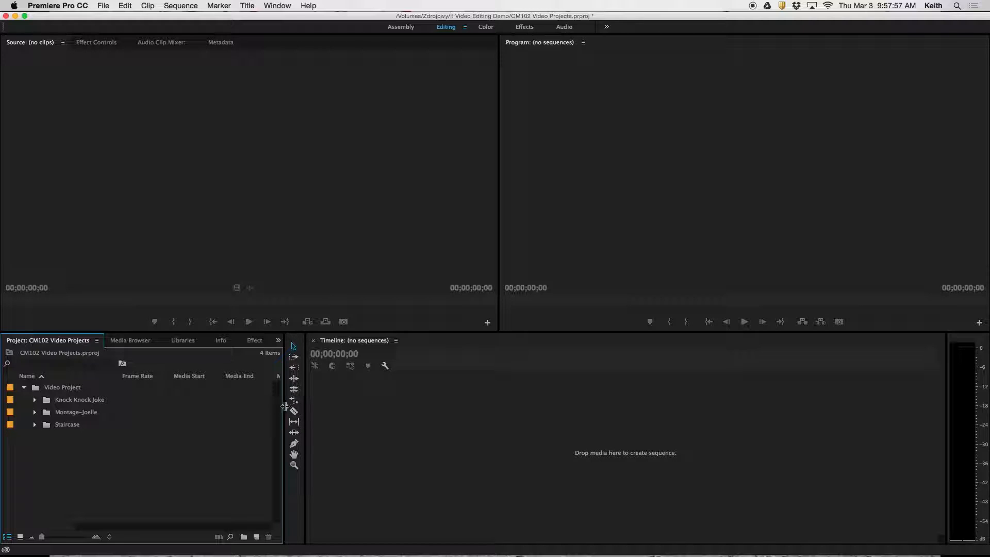
Look at the drives available in the Media Browser, and briefly open a Finder window for comparison.
left_click(130, 341)
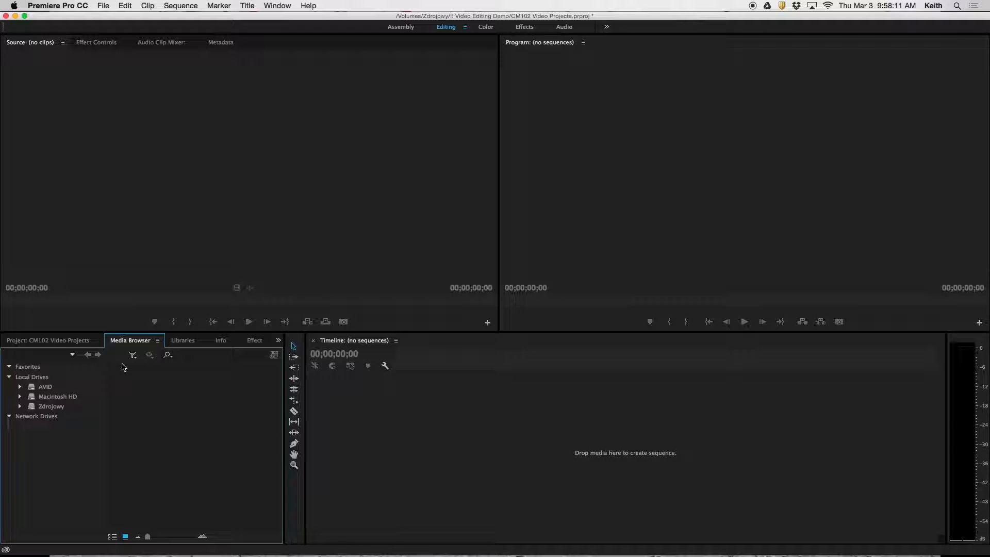
left_click(46, 341)
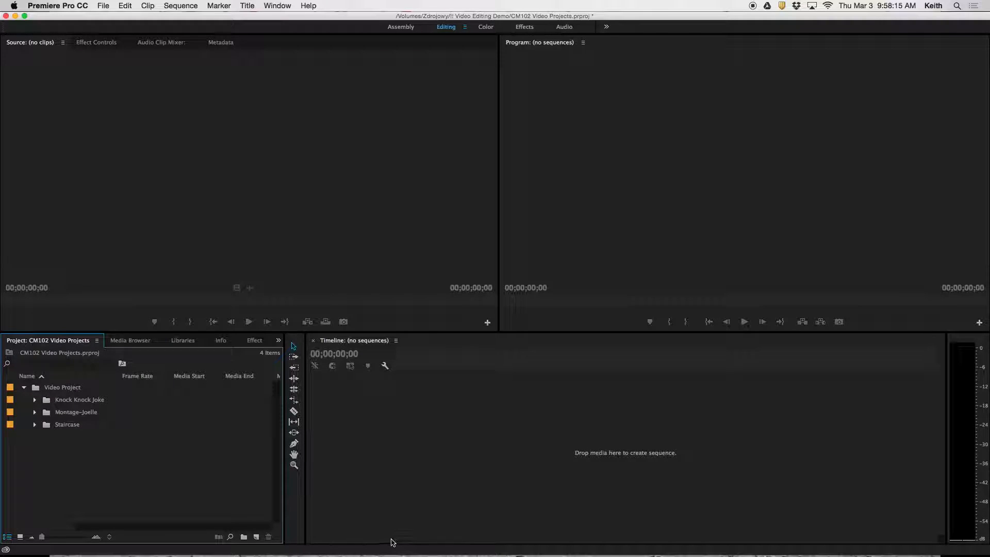
left_click(418, 546)
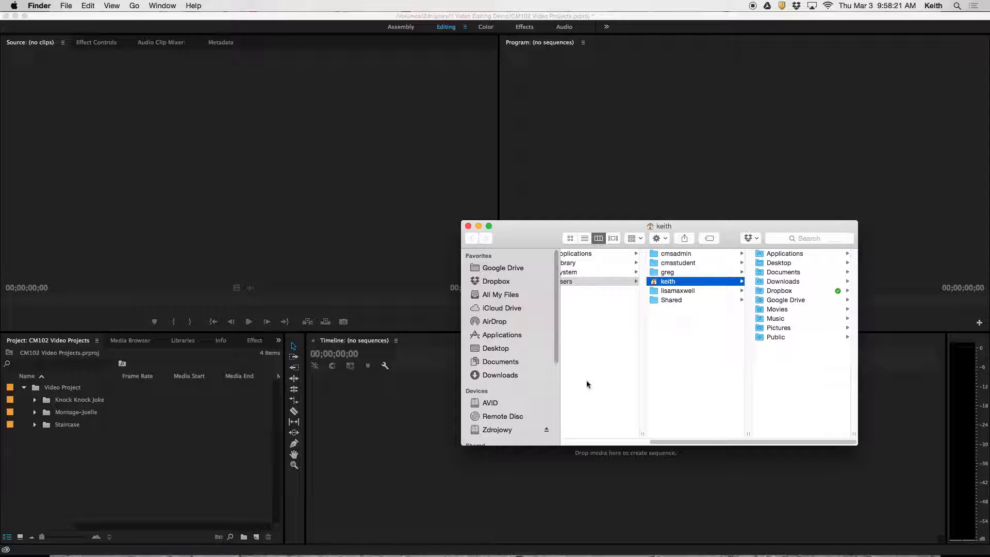
left_click(467, 226)
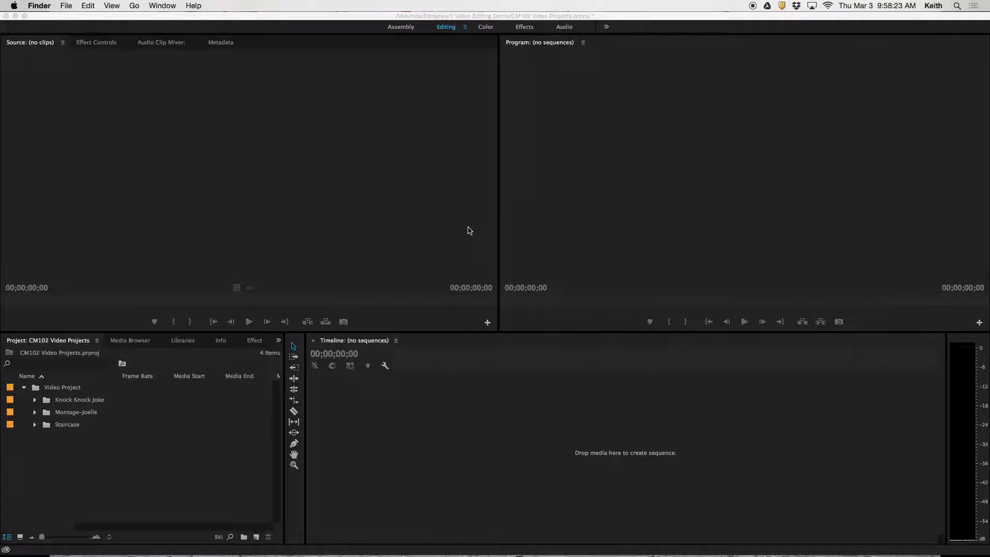
mouse_move(434, 554)
Examine the contents of Libraries, Info and Effects, and expand the Video Transitions category to view its transition groups.
left_click(178, 345)
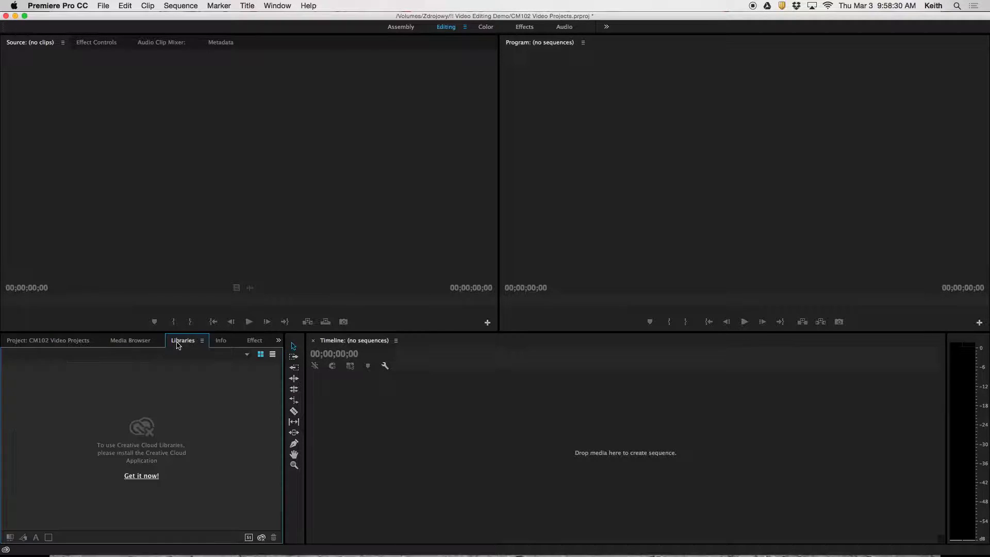
left_click(220, 343)
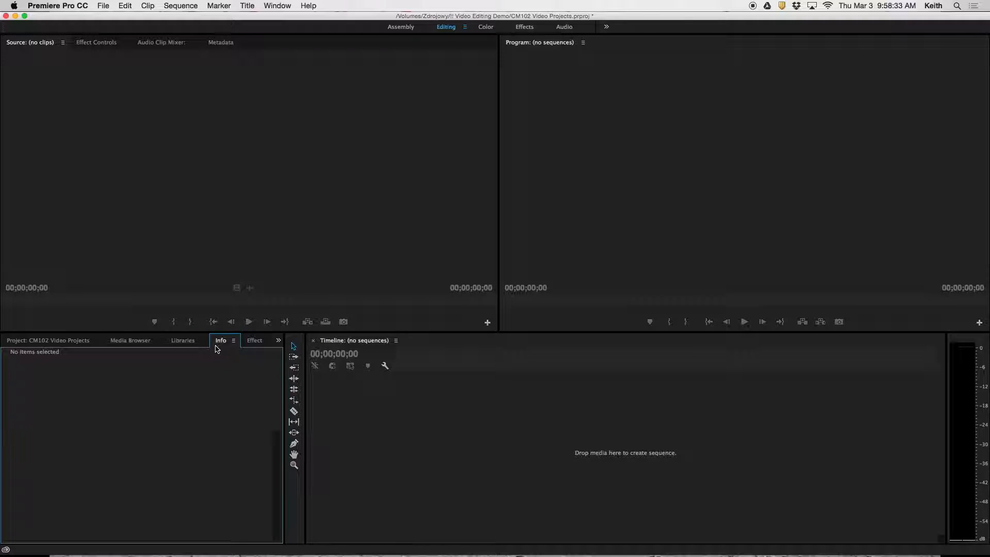
left_click(254, 341)
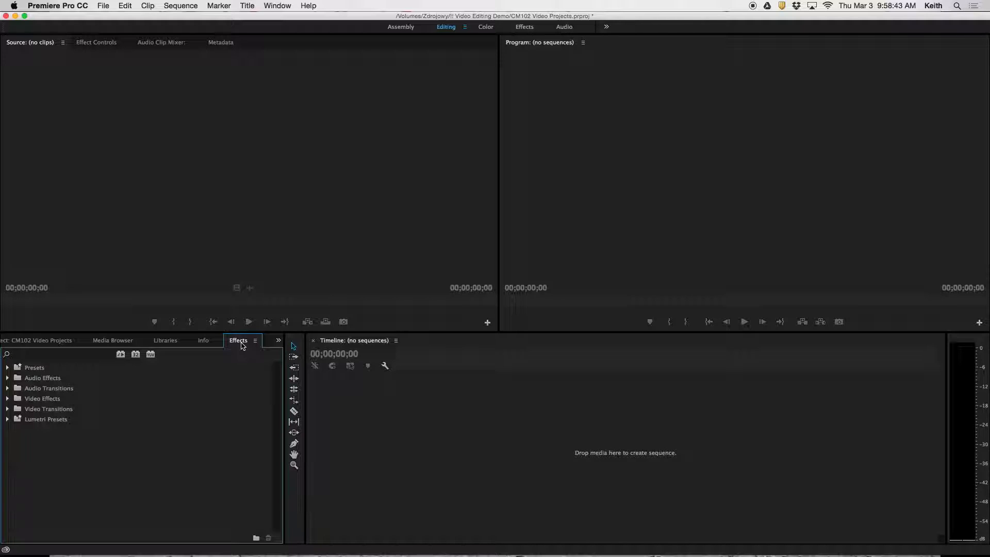
left_click(8, 409)
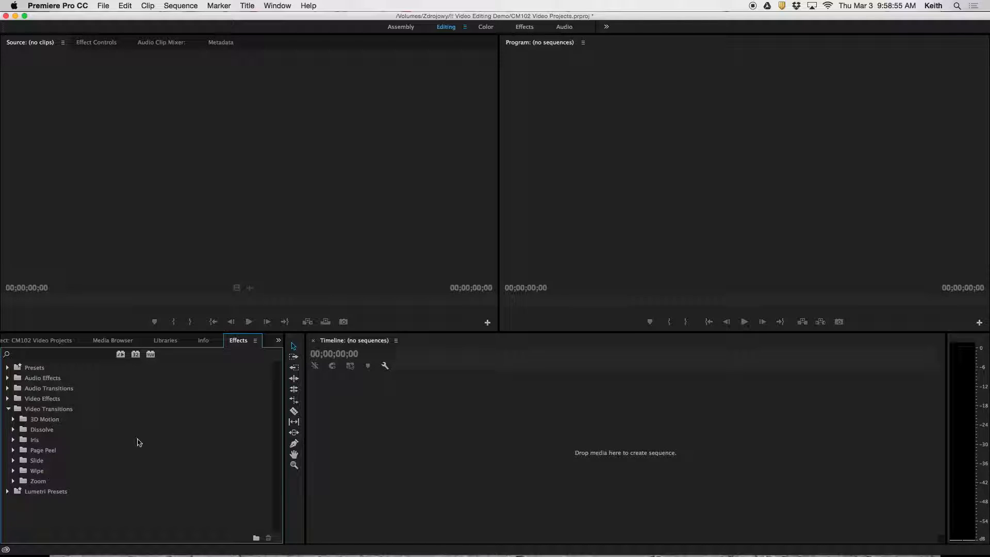
left_click(7, 409)
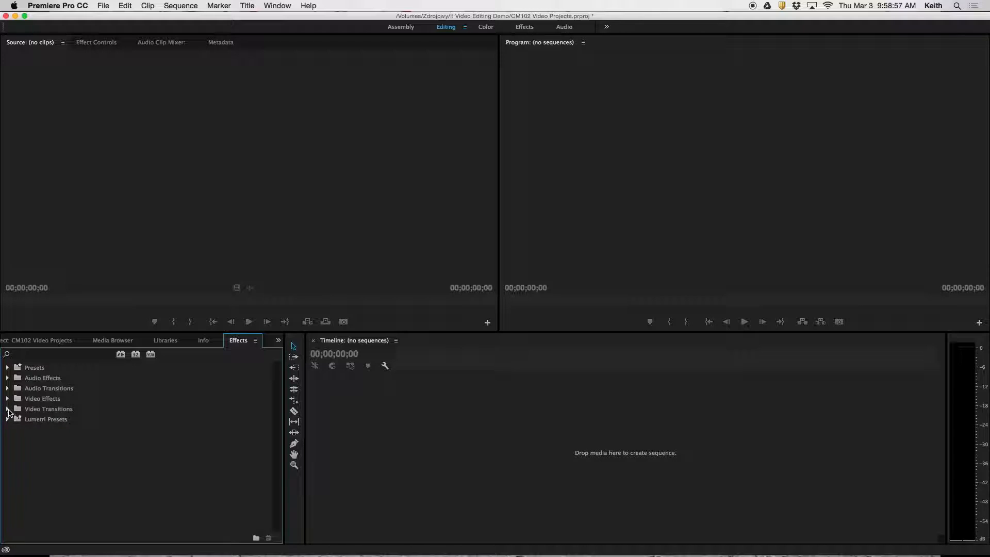
left_click(8, 410)
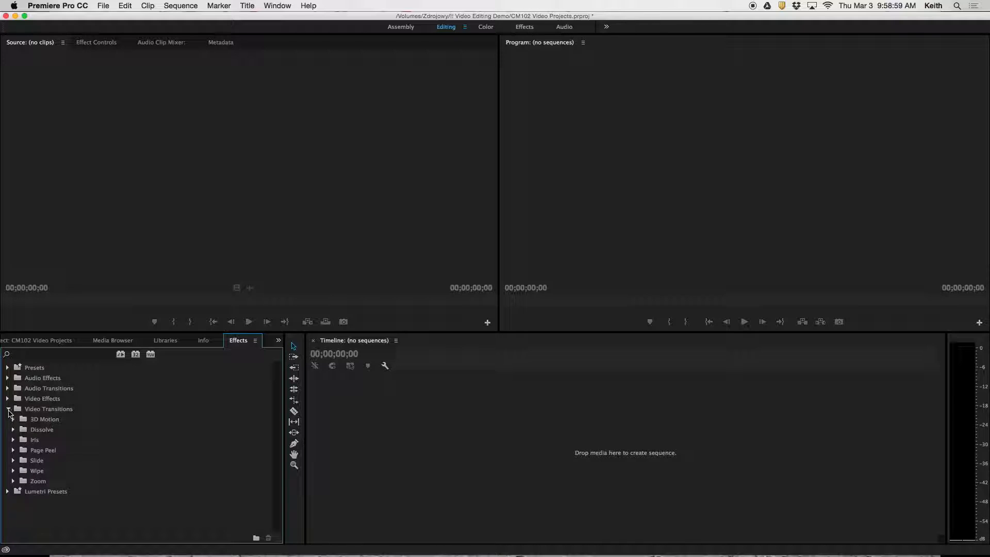
Look through the 3D Motion, Dissolve and Iris transition groups in the effects list, collapsing each group again.
left_click(14, 420)
left_click(14, 419)
left_click(13, 430)
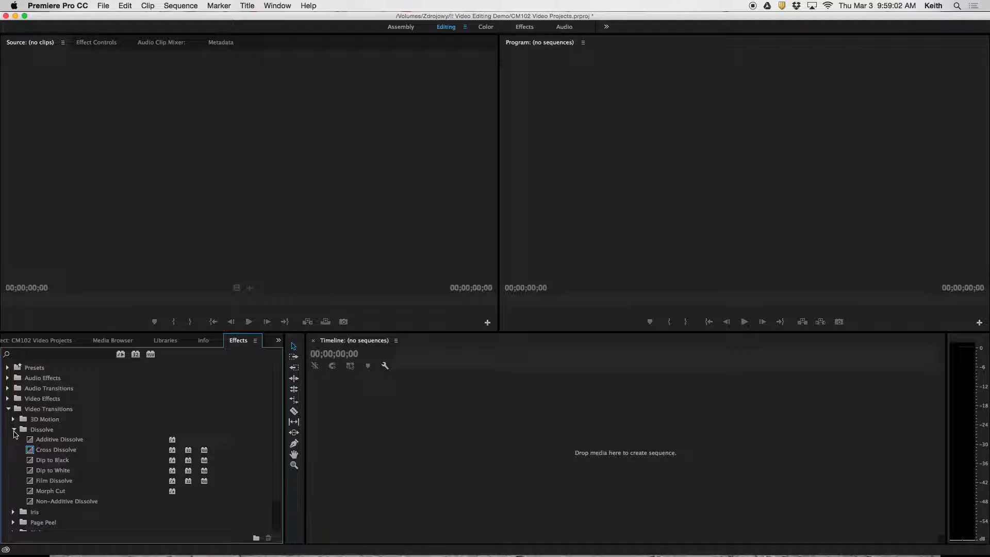
left_click(14, 430)
left_click(14, 439)
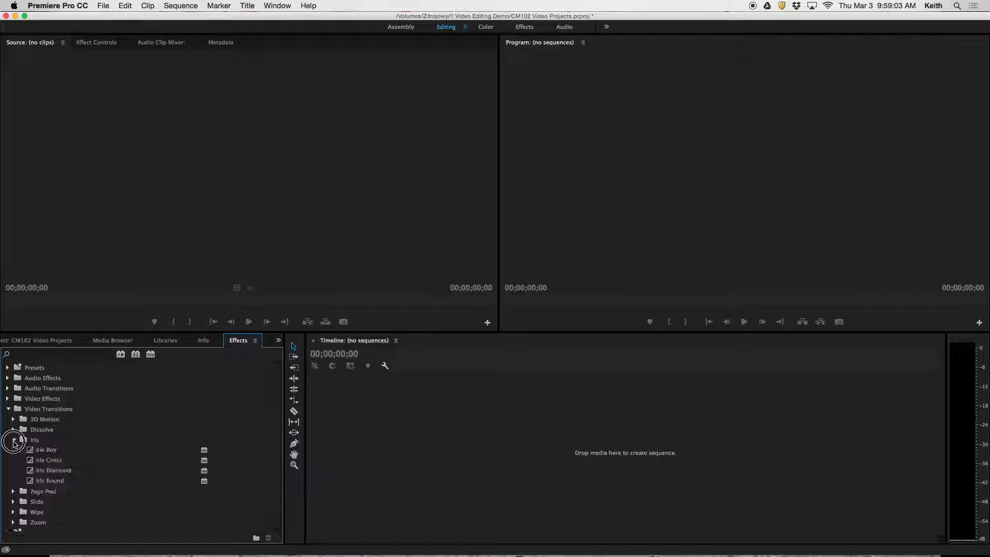
left_click(13, 440)
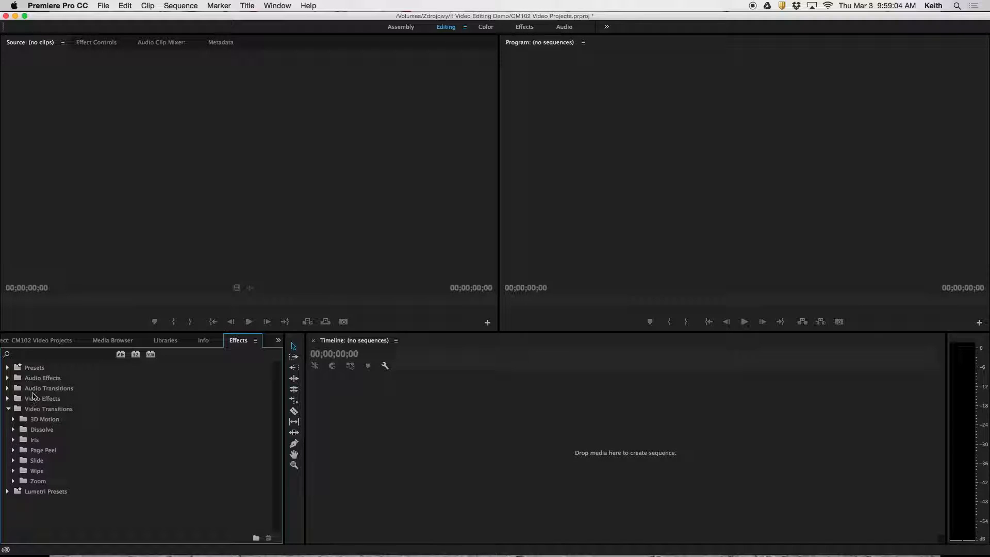
Search the effects for "disol" and replace that search with "fade".
left_click(52, 355)
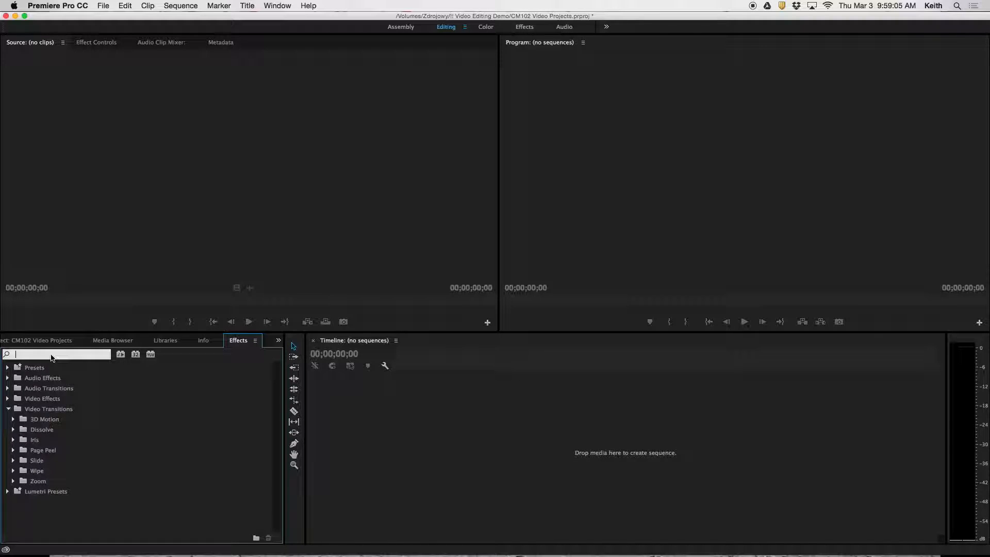
type("diso")
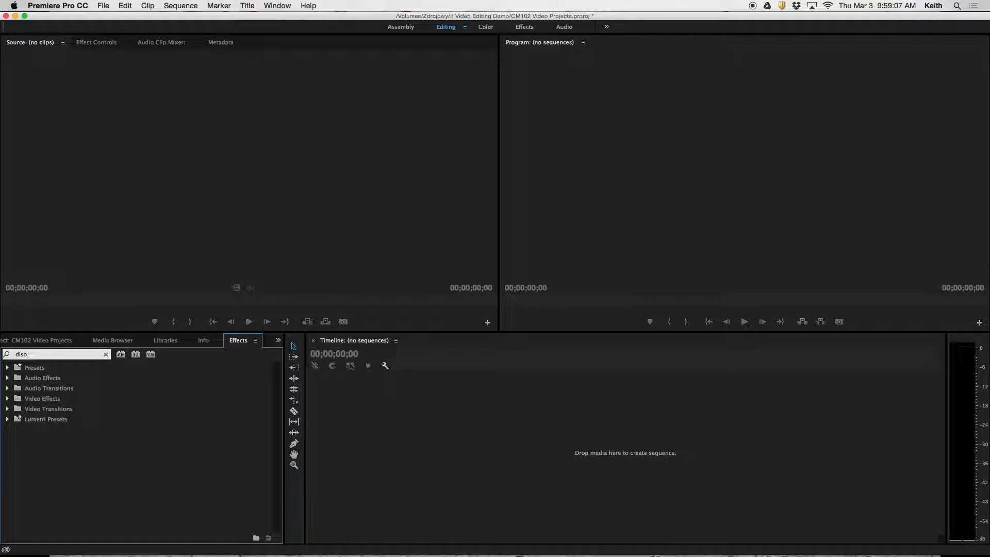
type("l")
key("BackSpace")
key("BackSpace")
key("BackSpace")
key("BackSpace")
key("BackSpace")
type("fade")
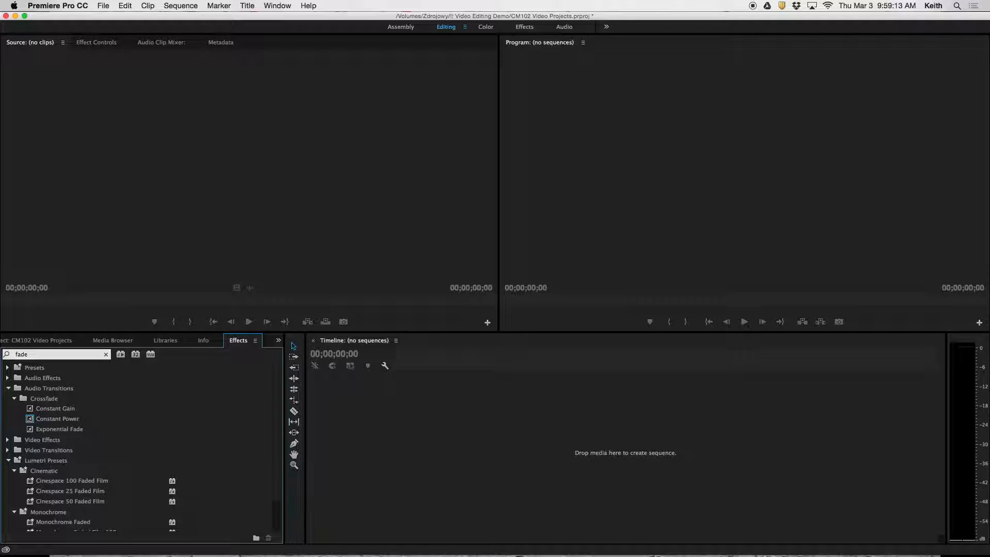
Search the effects for "dip" instead of the previous term, and clear the search.
key("BackSpace")
key("BackSpace")
key("BackSpace")
type("dip")
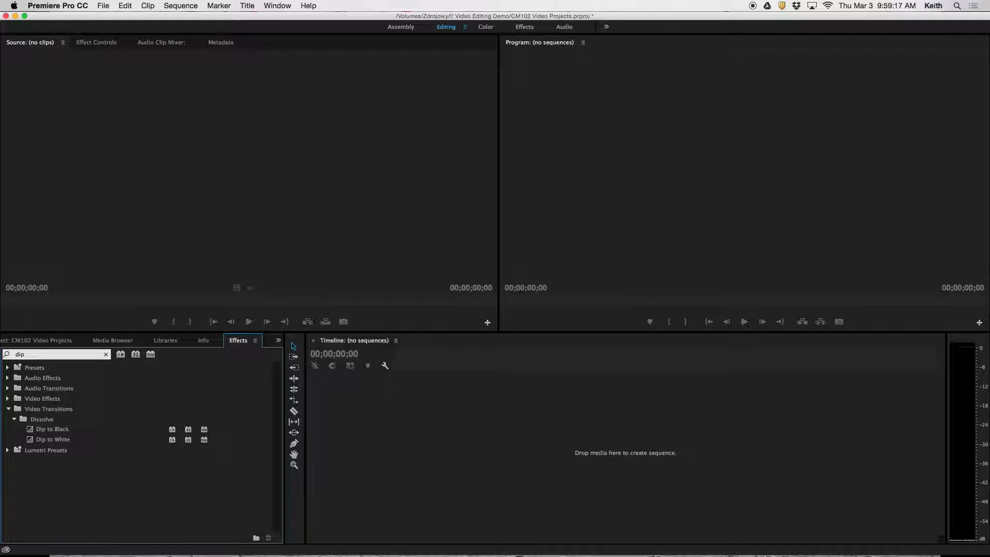
key("BackSpace")
key("BackSpace")
key("BackSpace")
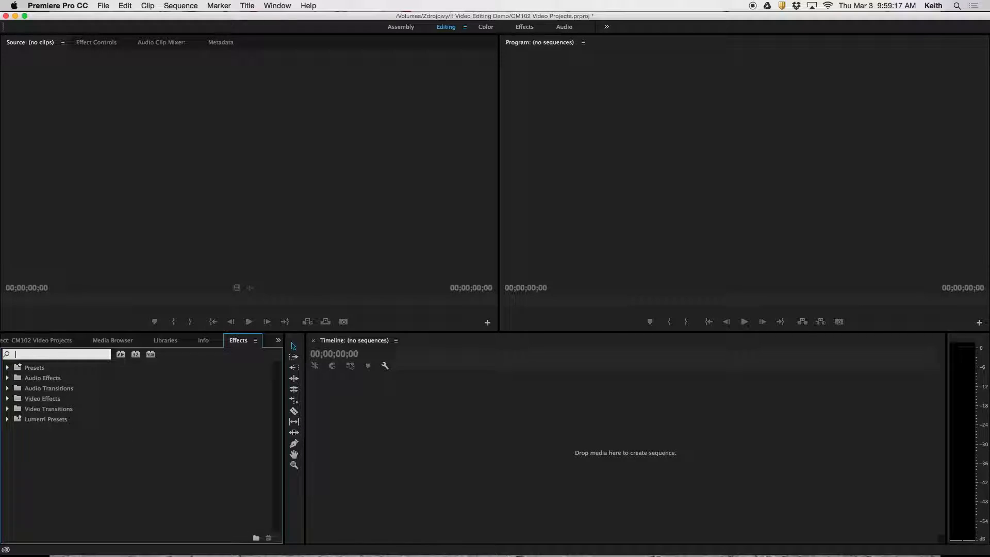
Return to the project's bin list and select the Knock Knock Joke bin.
left_click(43, 342)
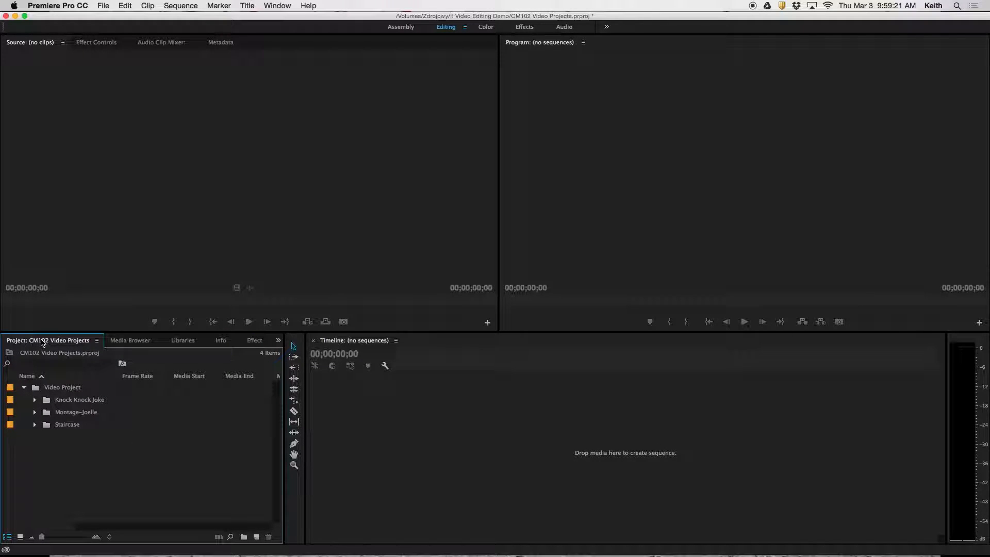
left_click(298, 343)
left_click(229, 400)
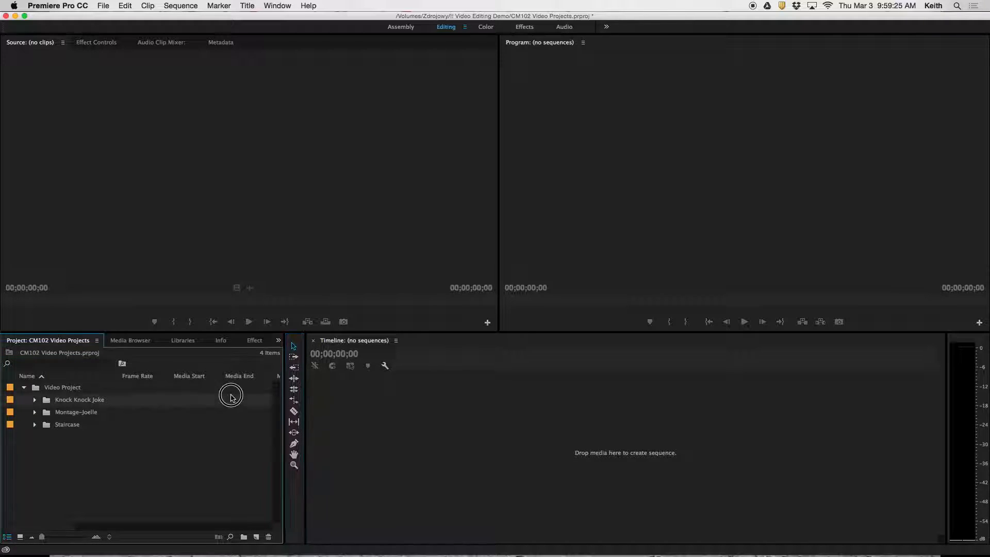
left_click(298, 339)
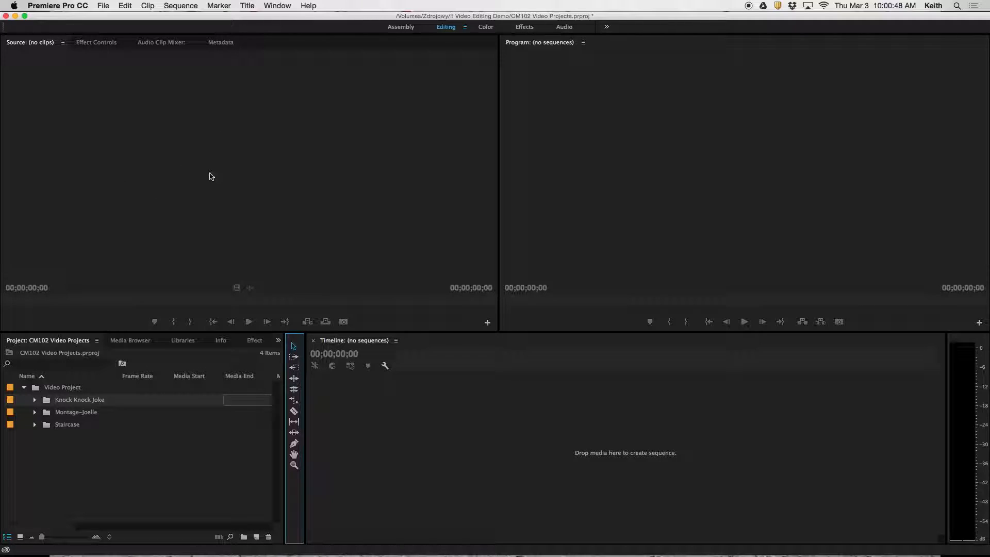
Expand the Knock Knock Joke bin, load DSCN0145.MOV in the Source monitor and play it with the system volume raised.
left_click(35, 399)
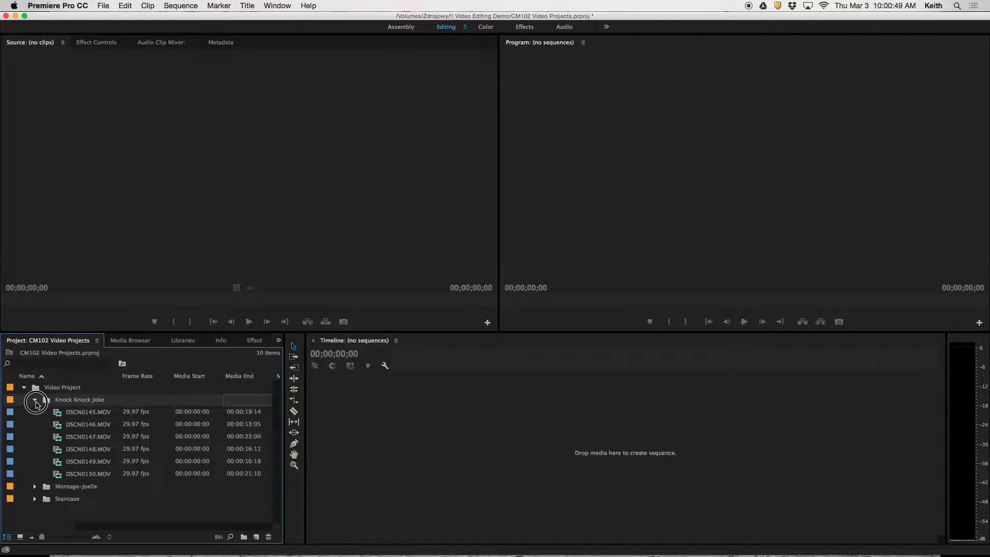
double_click(59, 416)
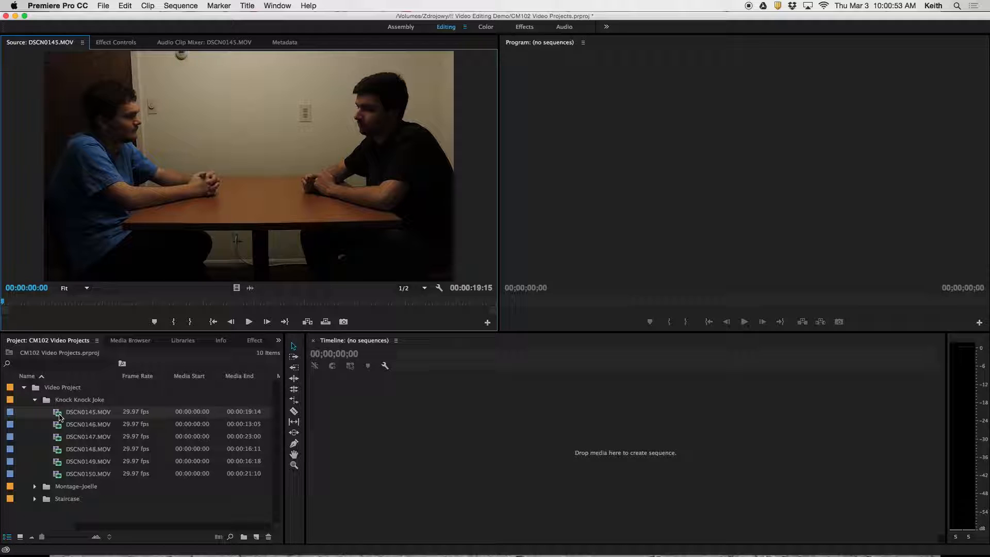
left_click(248, 321)
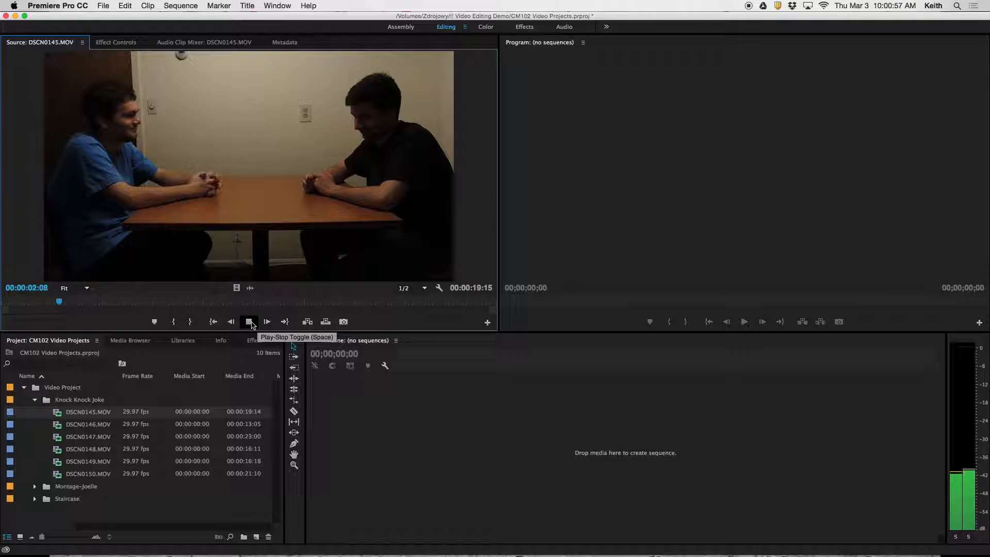
key("XF86AudioRaiseVolume")
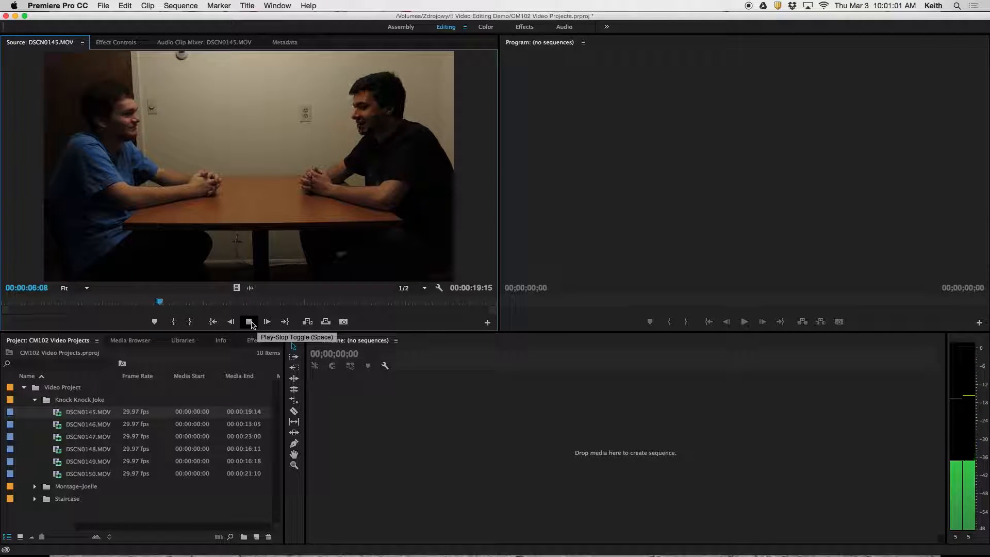
Practise stopping and restarting playback of DSCN0145.MOV in the Source monitor, leaving the clip paused.
left_click(250, 322)
left_click(254, 304)
key("space")
key("space")
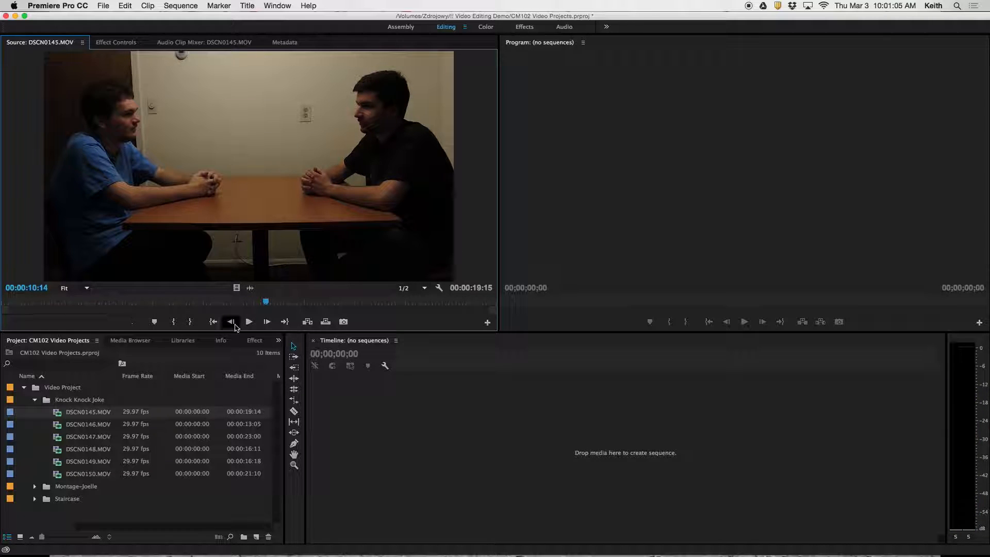
left_click(248, 322)
left_click(248, 321)
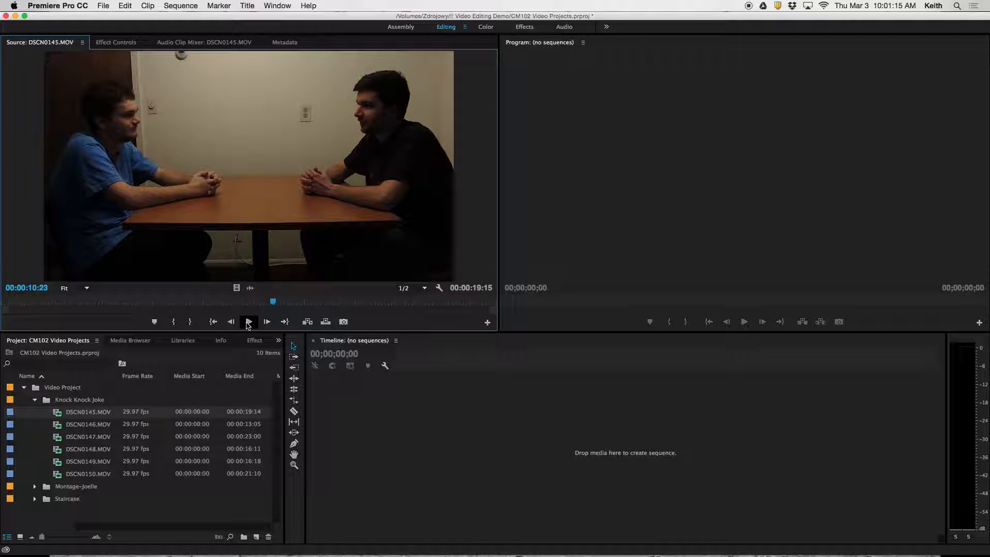
key("space")
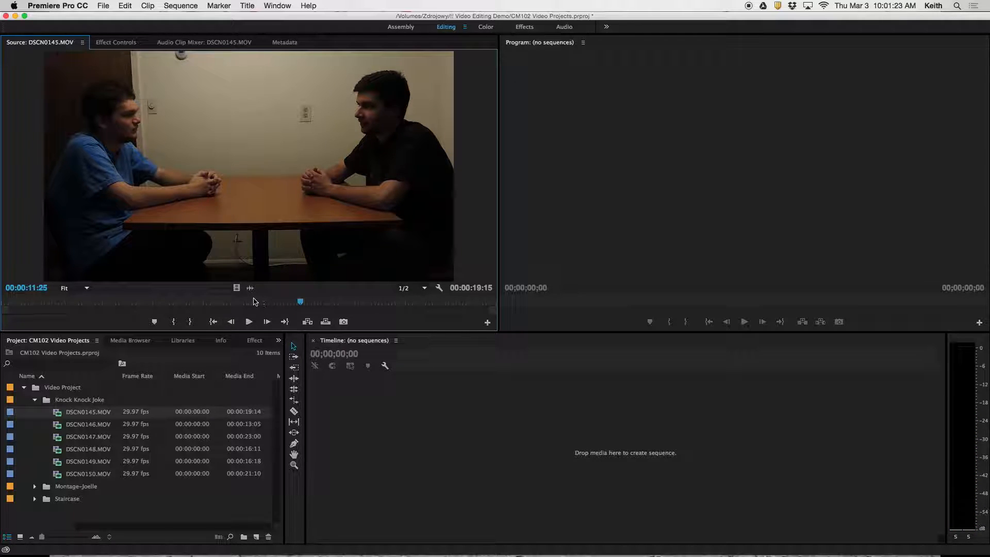
Scrub DSCN0145.MOV back to an earlier moment and step backward frame by frame to about 00:00:07:28.
left_click_drag(298, 303, 235, 301)
key("Left")
key("Left")
key("Left")
key("Left")
key("Left")
key("Left")
key("Left")
key("Left")
key("Left")
key("Left")
key("Left")
key("Left")
key("Left")
key("Left")
key("Left")
key("Left")
key("Left")
key("Left")
key("Left")
key("Left")
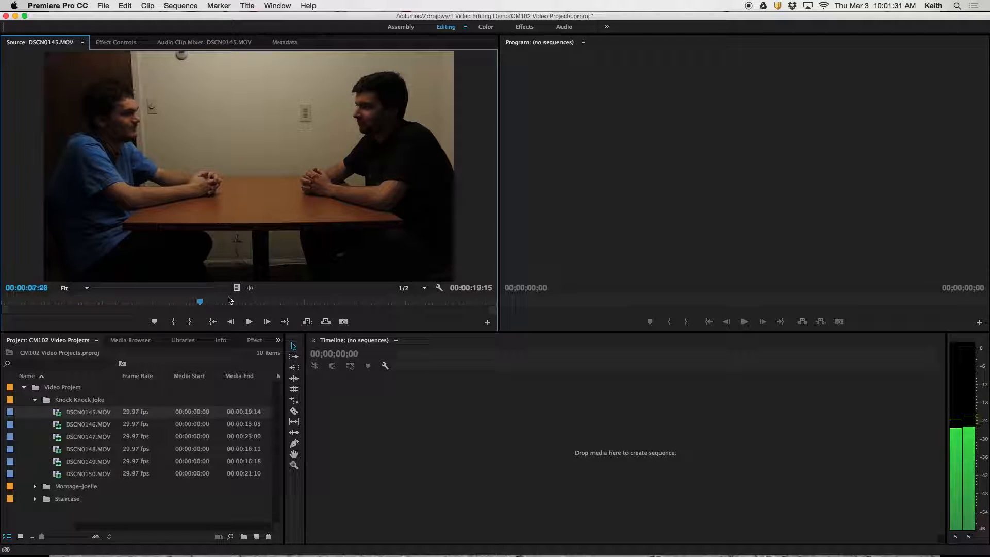
Step DSCN0145.MOV forward frame by frame to 00:00:09:12, and jump to the clip's end and back to its start.
key("Right")
key("Right")
key("Right")
key("Right")
key("Right")
key("Right")
key("Right")
key("Right")
key("Right")
key("Right")
key("Right")
key("Right")
key("Right")
key("Right")
key("Right")
key("Right")
key("Right")
key("Right")
key("Right")
key("Right")
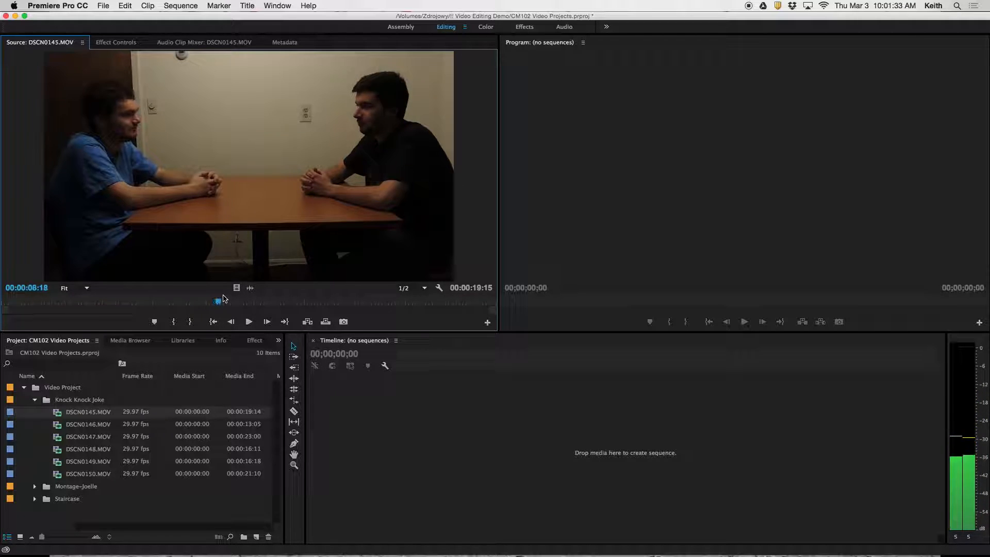
key("Right")
key("Right")
key("Right")
key("Right")
key("Right")
key("Right")
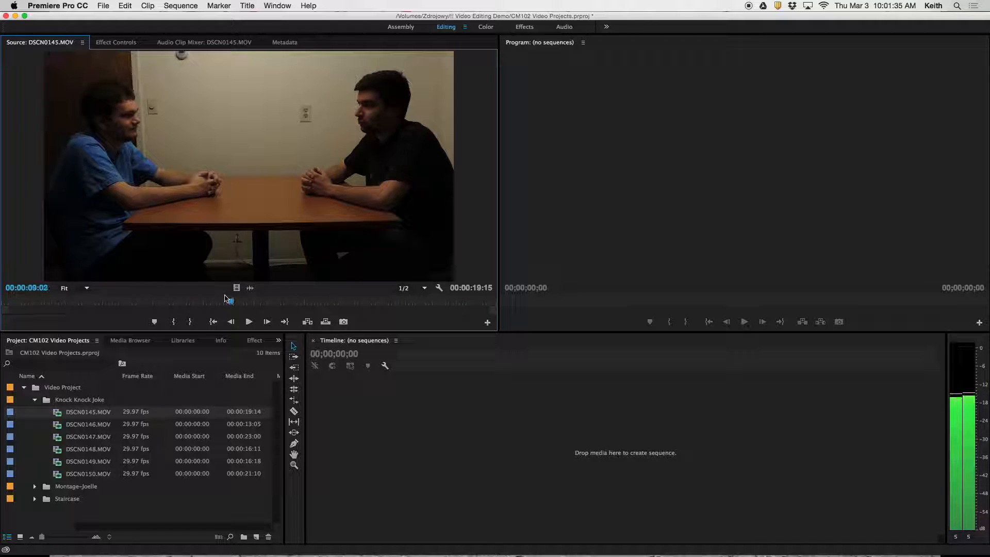
key("Right")
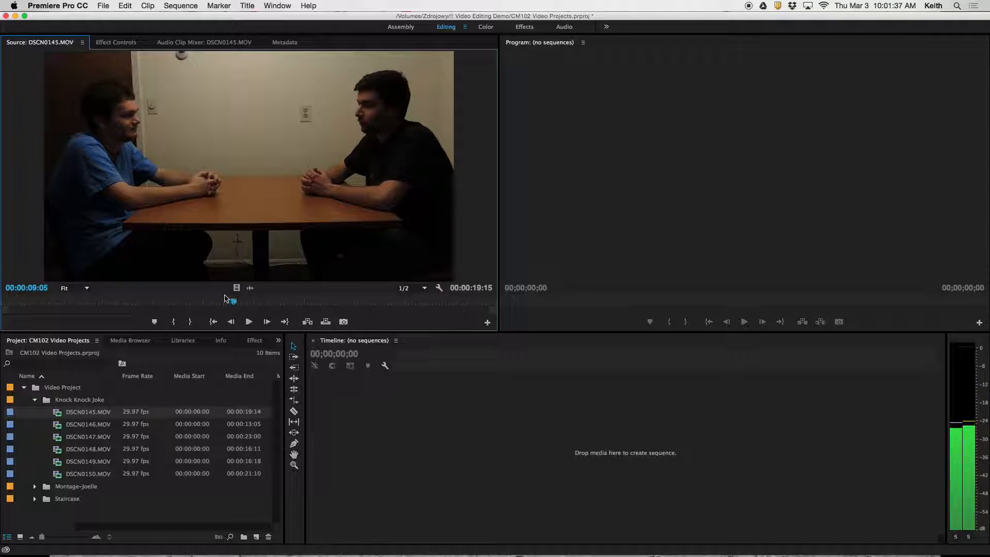
key("Right")
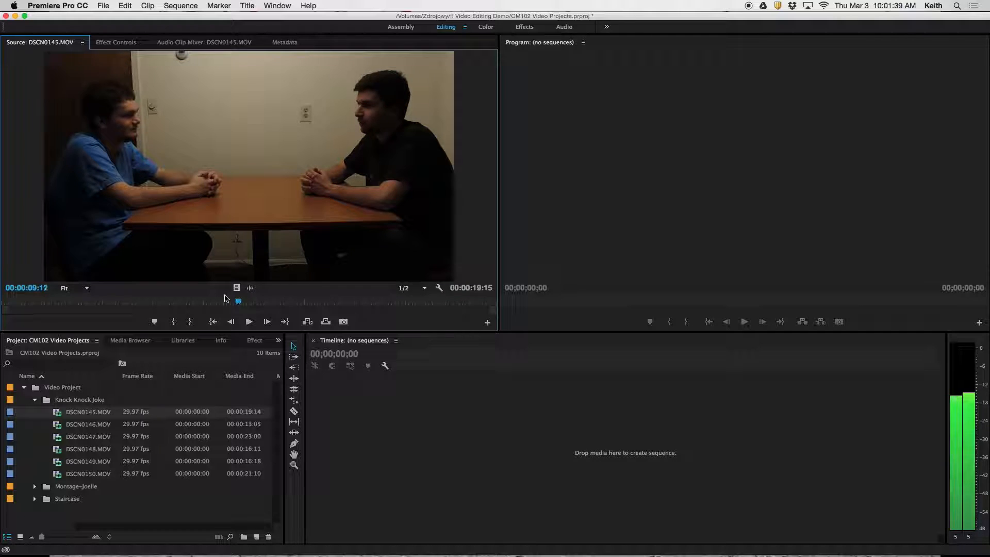
key("End")
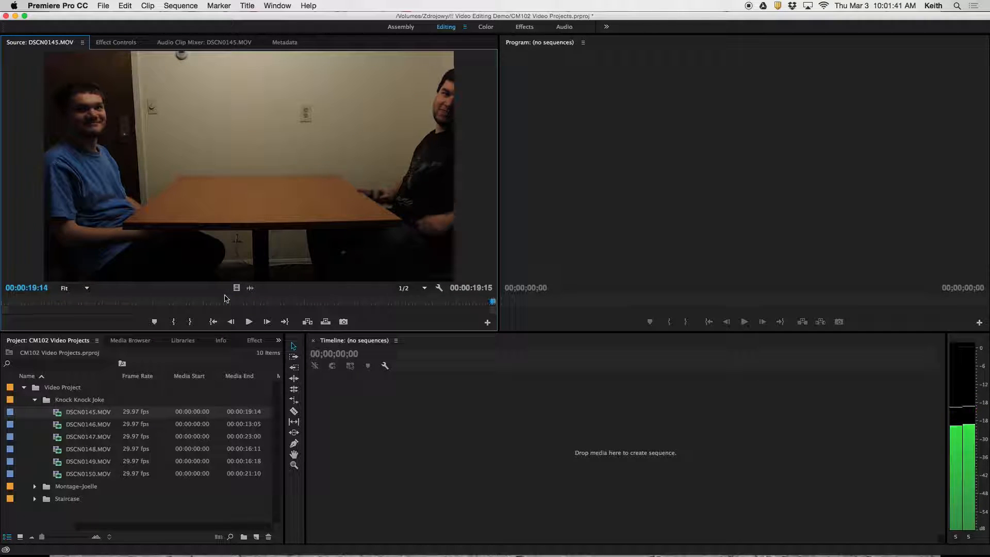
key("Home")
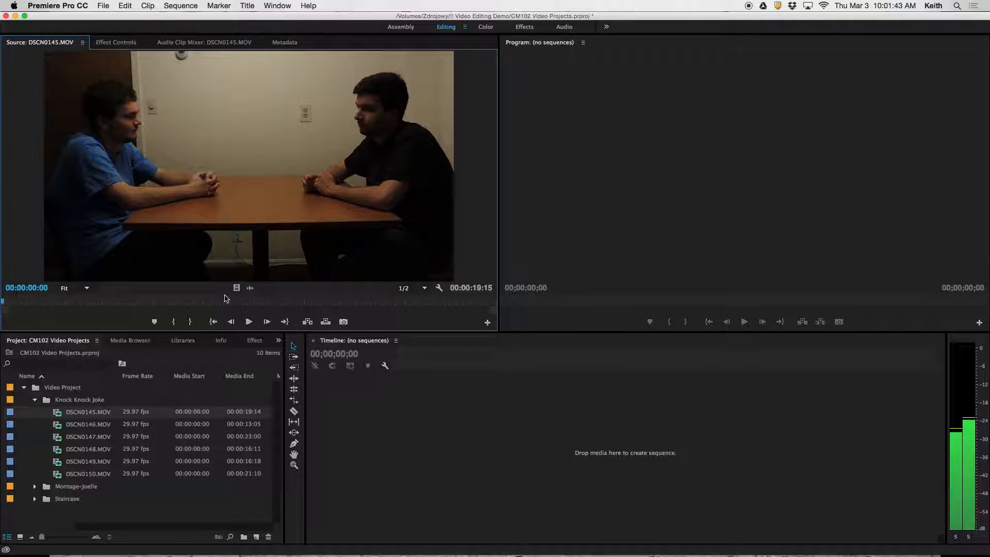
Load DSCN0146.MOV, DSCN0147.MOV and DSCN0150.MOV one after another in the Source monitor, and play part of DSCN0150.MOV.
double_click(63, 426)
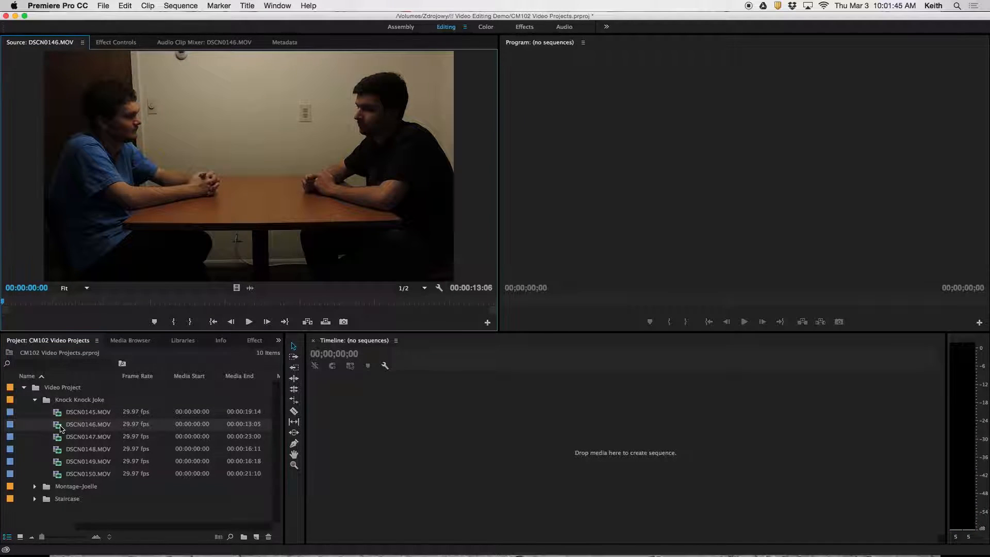
double_click(58, 436)
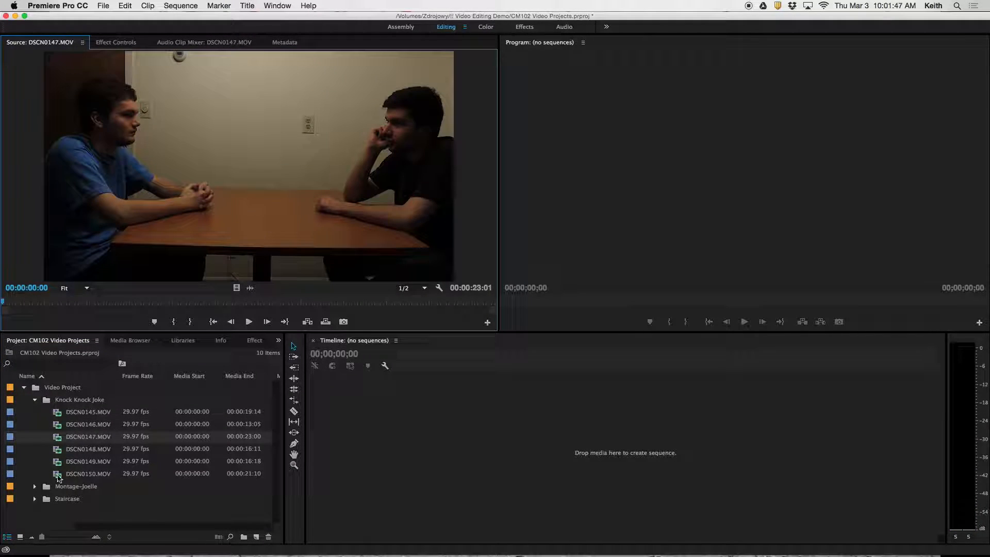
double_click(59, 476)
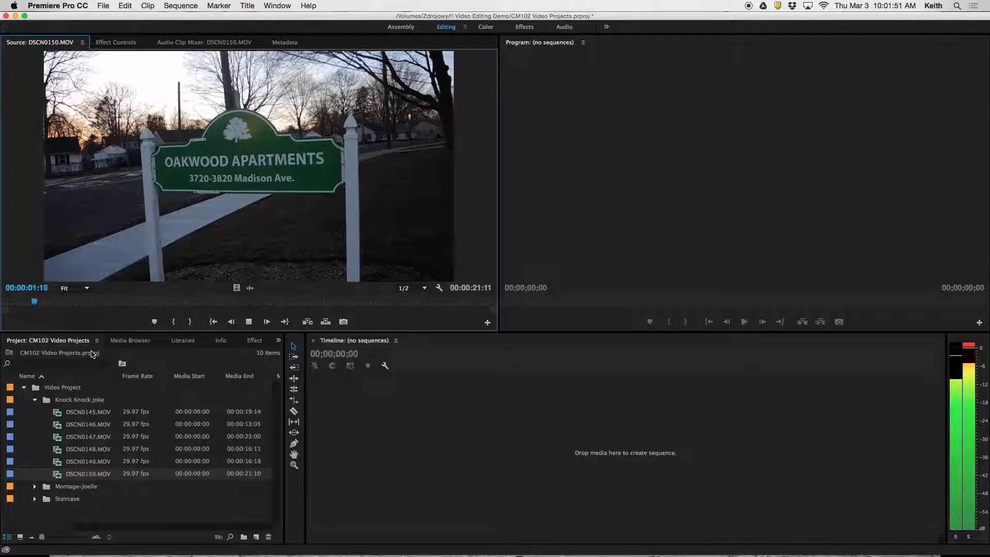
key("space")
key("space")
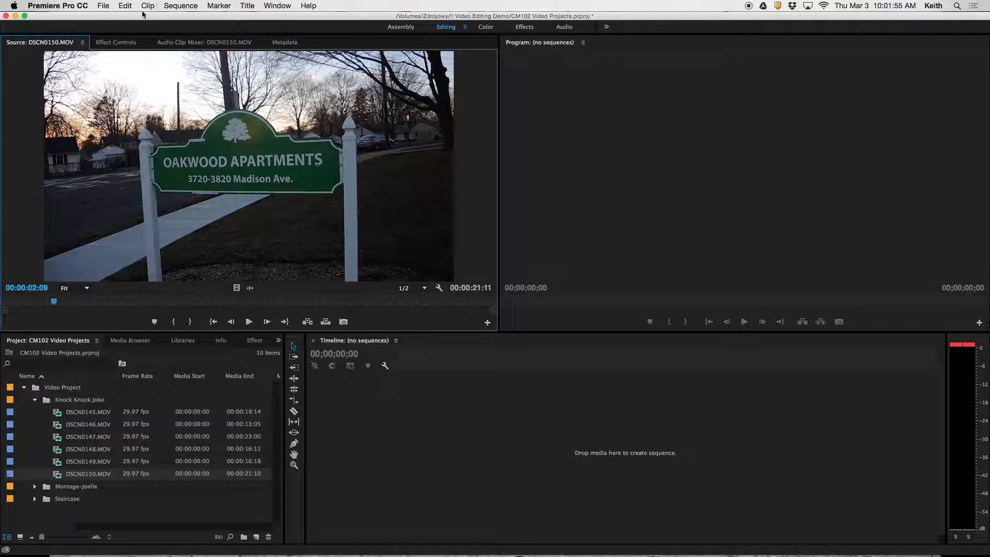
Look at the Effect Controls and the Audio Clip Mixer for DSCN0150.MOV, comparing them with its Source view.
left_click(121, 44)
left_click(72, 42)
left_click(117, 44)
left_click(183, 44)
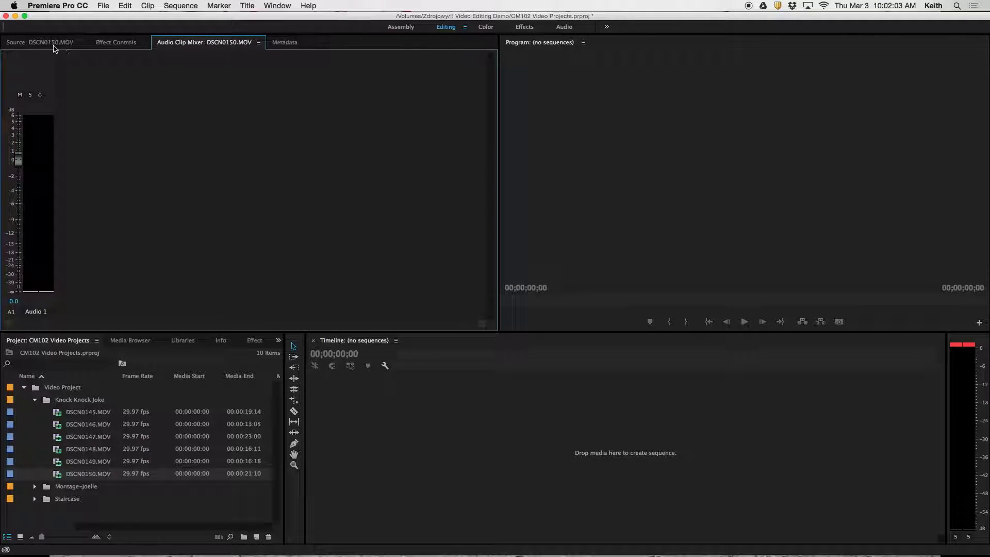
Examine the clip metadata of DSCN0150.MOV, from media type and frame rate down to the log note.
left_click(285, 44)
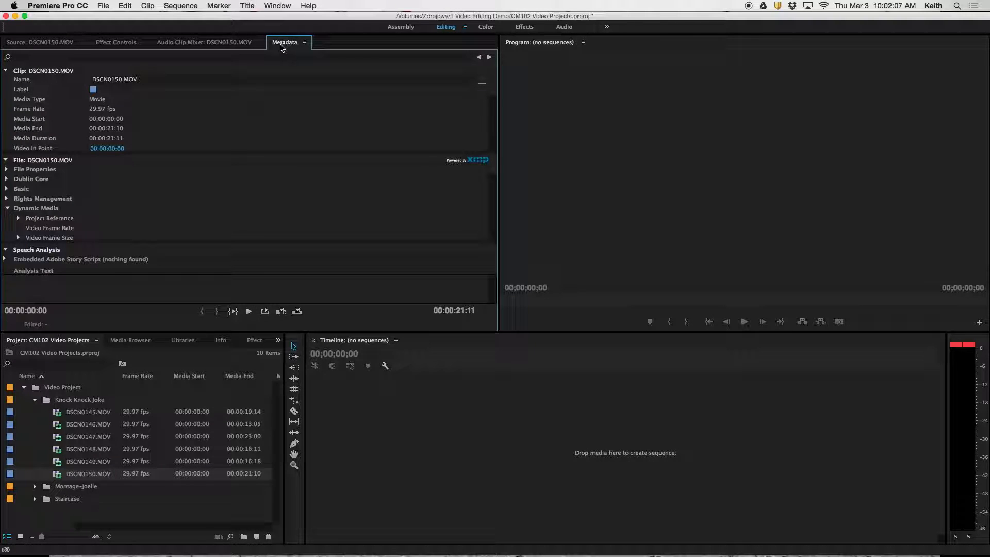
scroll(166, 139, "down", 2)
scroll(166, 139, "up", 1)
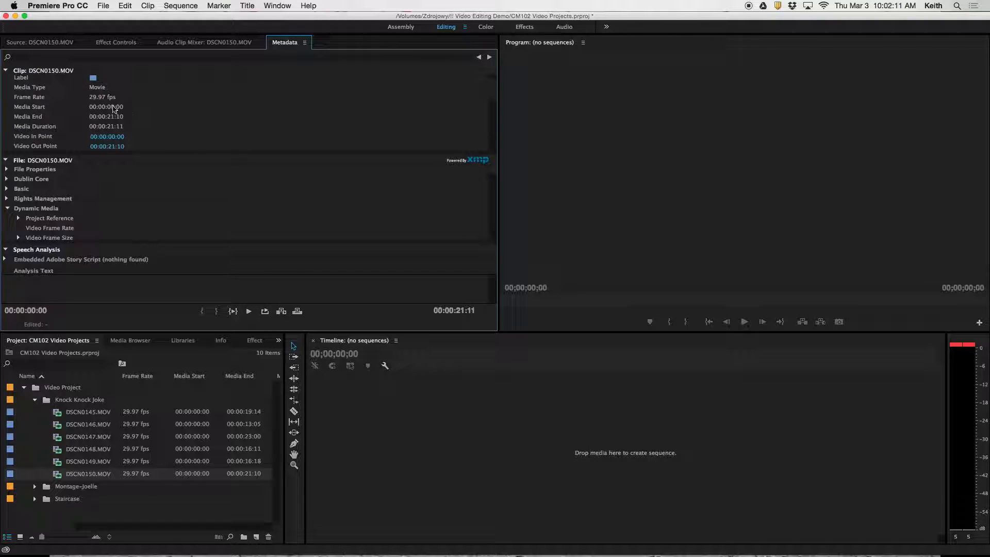
scroll(134, 129, "down", 6)
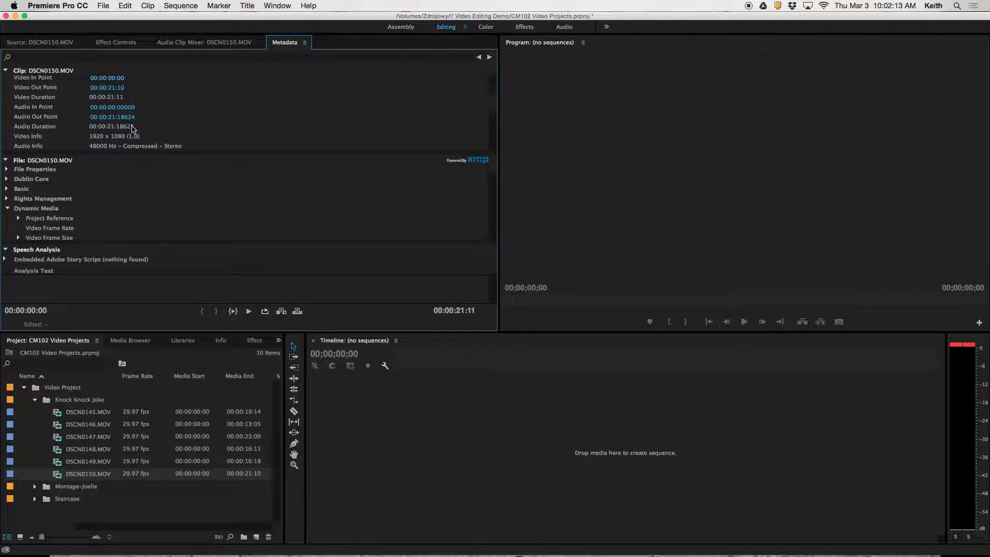
scroll(134, 128, "down", 5)
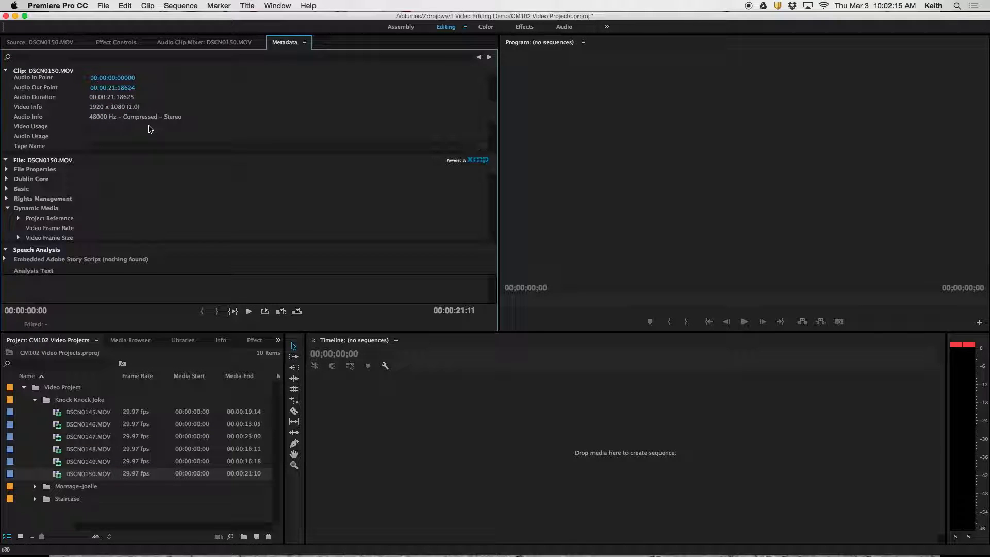
scroll(134, 125, "down", 4)
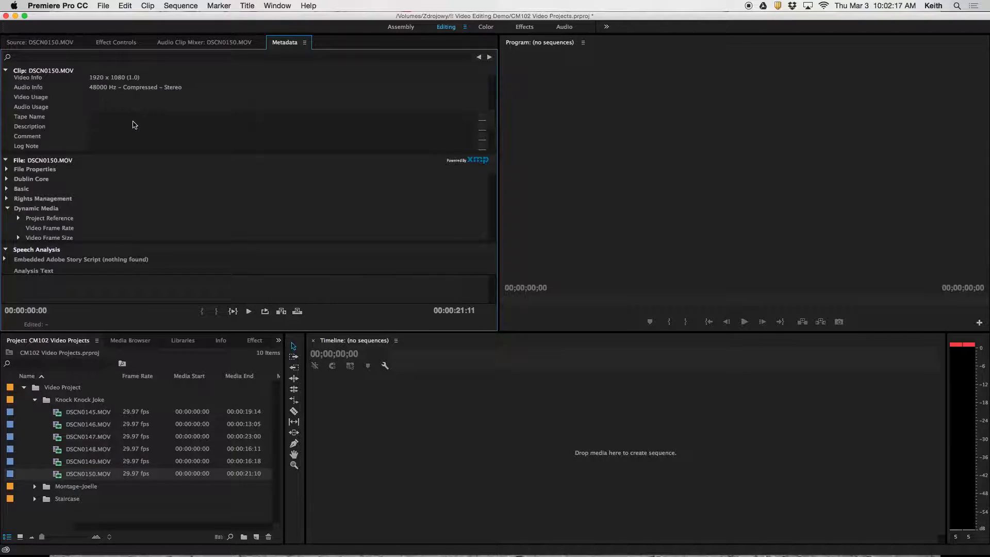
Check the file path and status in the metadata of DSCN0150.MOV, and return to its Source view.
scroll(134, 125, "down", 5)
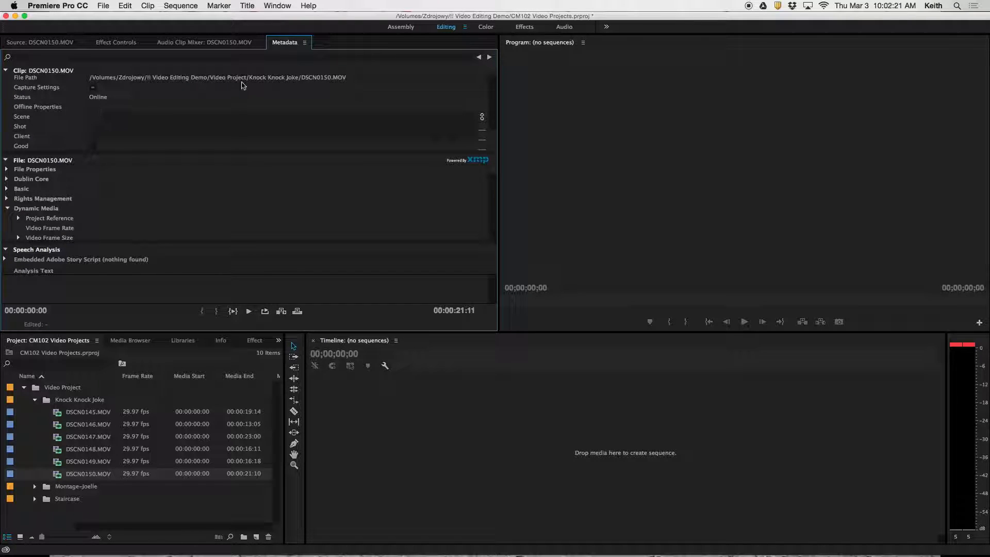
left_click(43, 46)
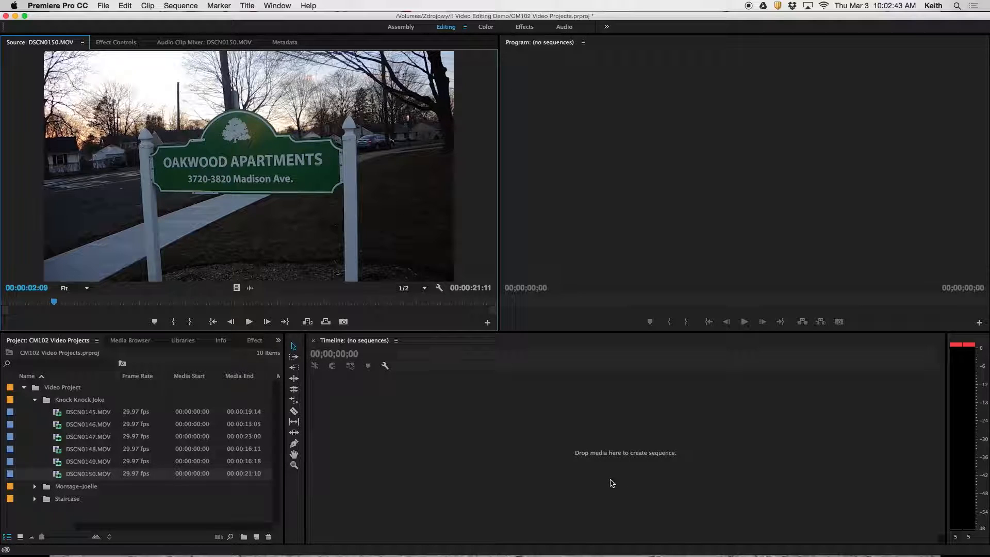
Collapse the Knock Knock Joke bin and its parent Video Project bin.
left_click(57, 476)
mouse_move(57, 476)
left_mouse_down()
mouse_move(503, 435)
mouse_move(35, 472)
mouse_move(60, 481)
left_mouse_up()
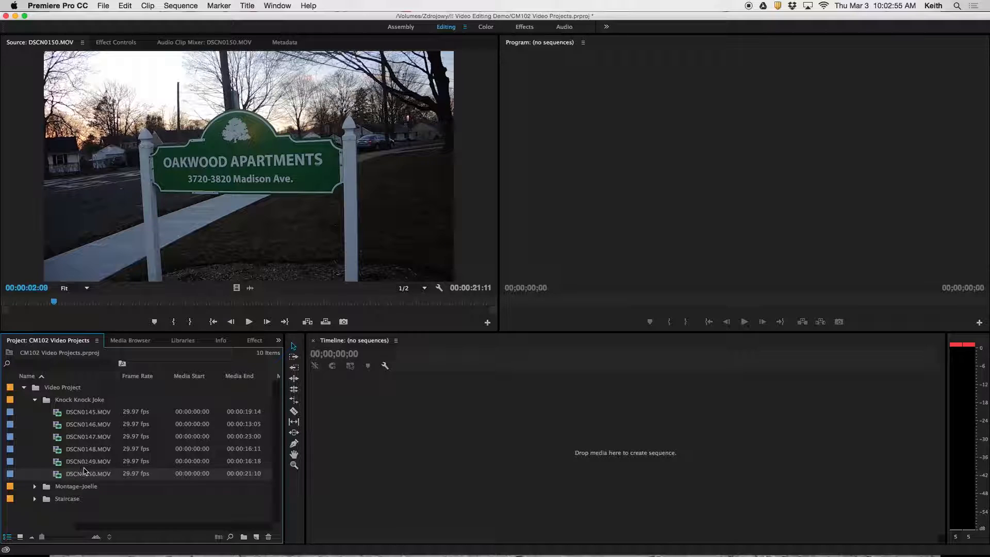
left_click(52, 513)
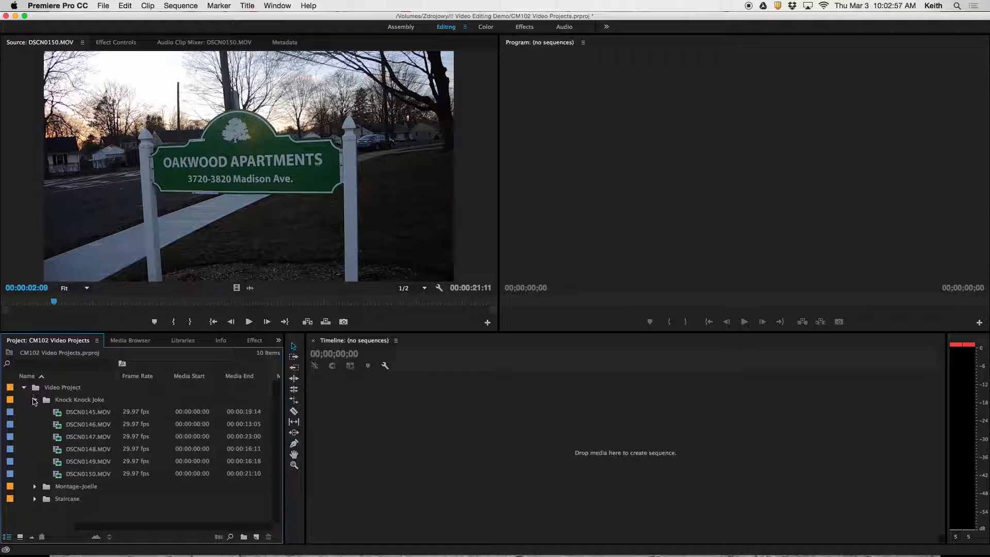
left_click(34, 400)
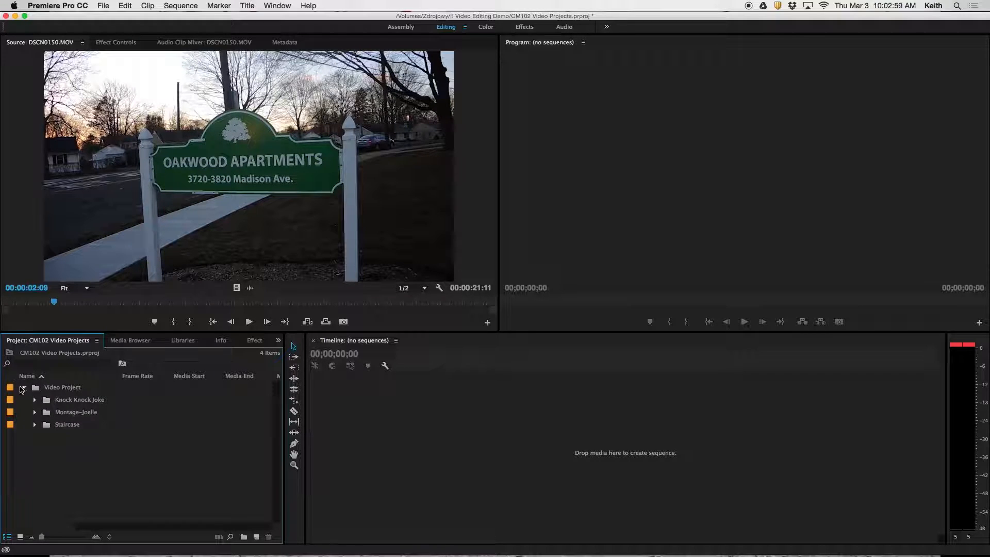
left_click(24, 388)
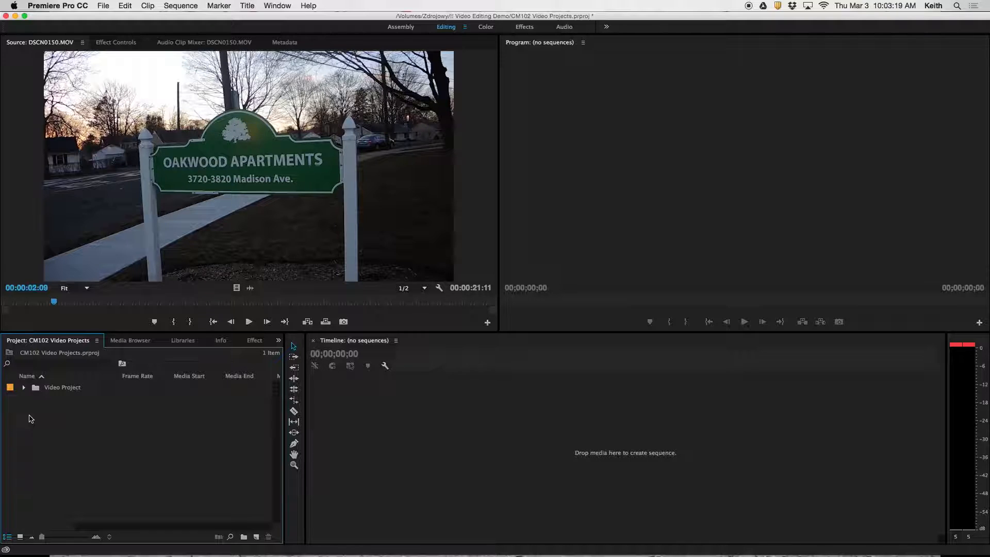
Create a new bin named Sequences at the top level of the project and select it.
left_click(244, 537)
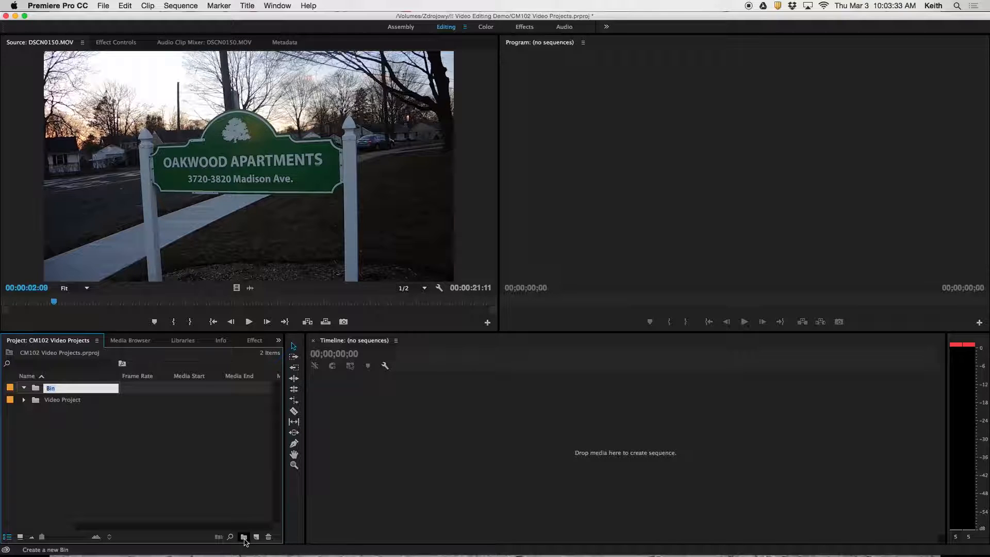
type("Sequences")
key("Tab")
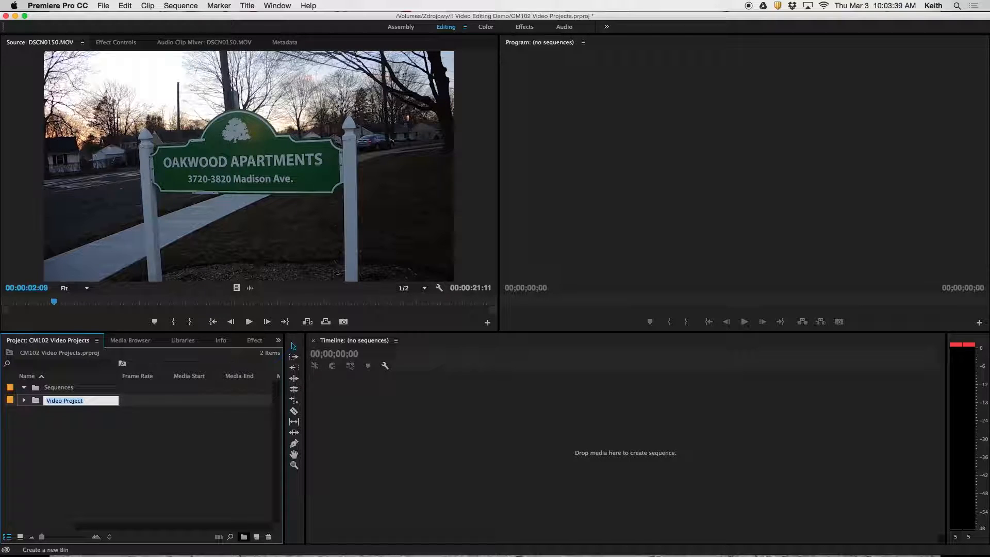
left_click(43, 390)
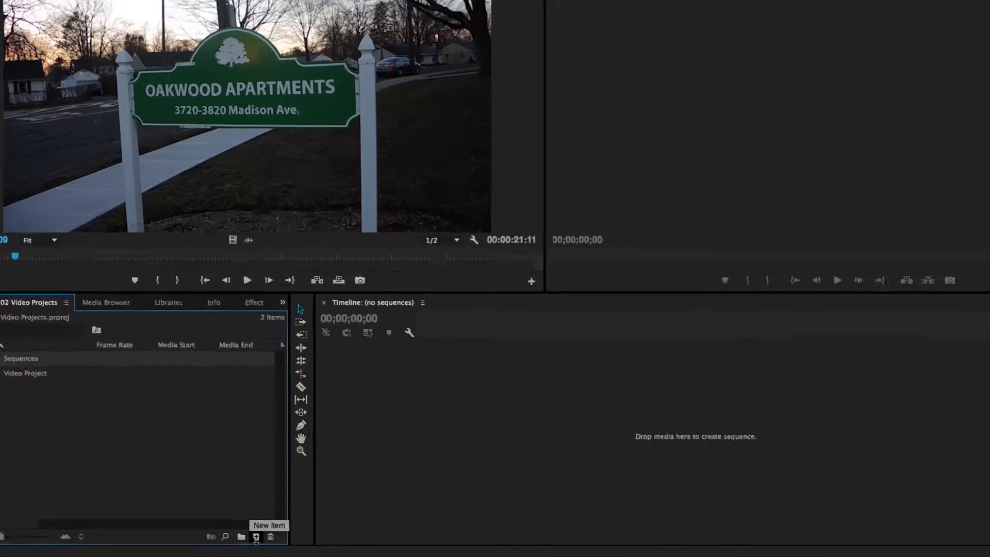
Create a new sequence in the Sequences bin from the AVCHD 1080i30 (60i) preset, comparing the 1080i and 1080p presets.
key("super+n")
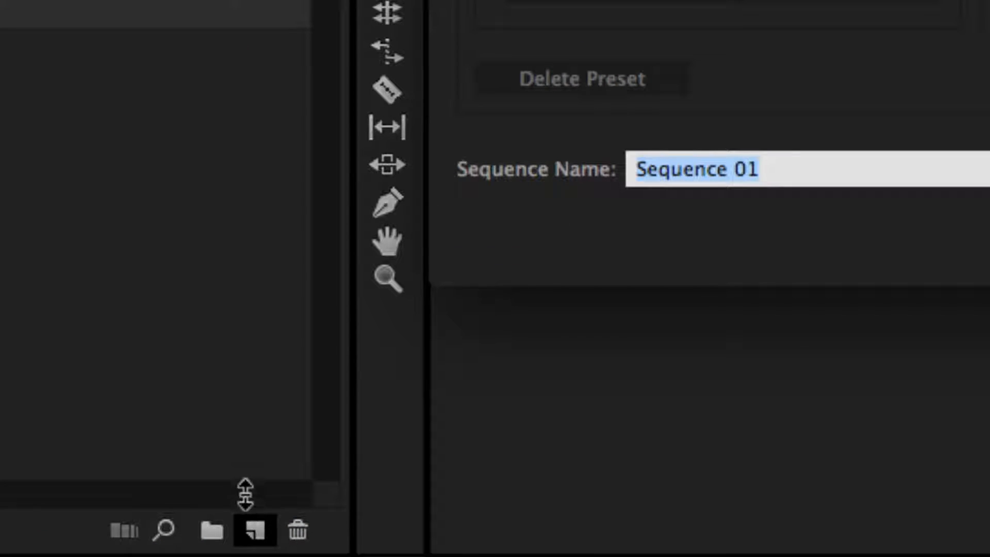
key("Escape")
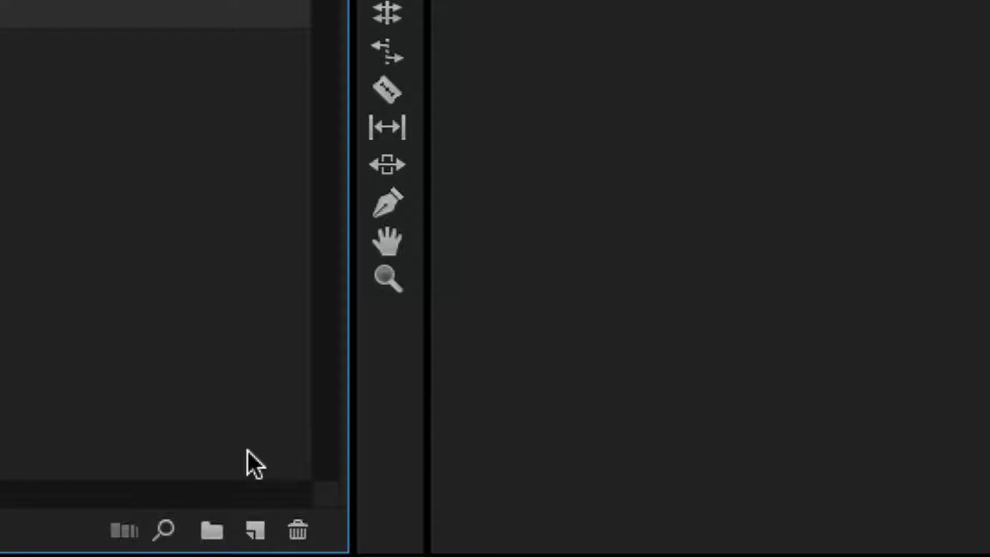
left_click(254, 527)
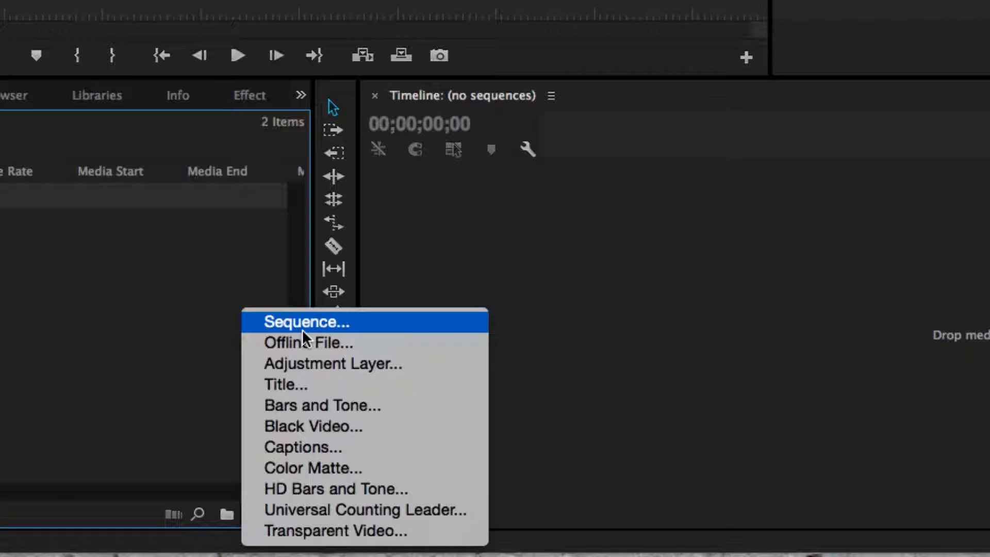
left_click(303, 330)
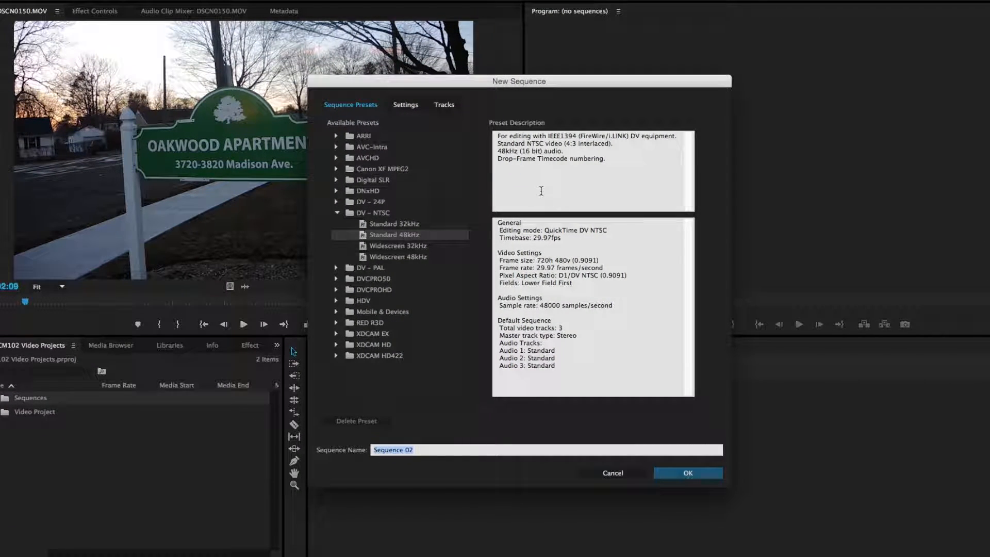
left_click(337, 212)
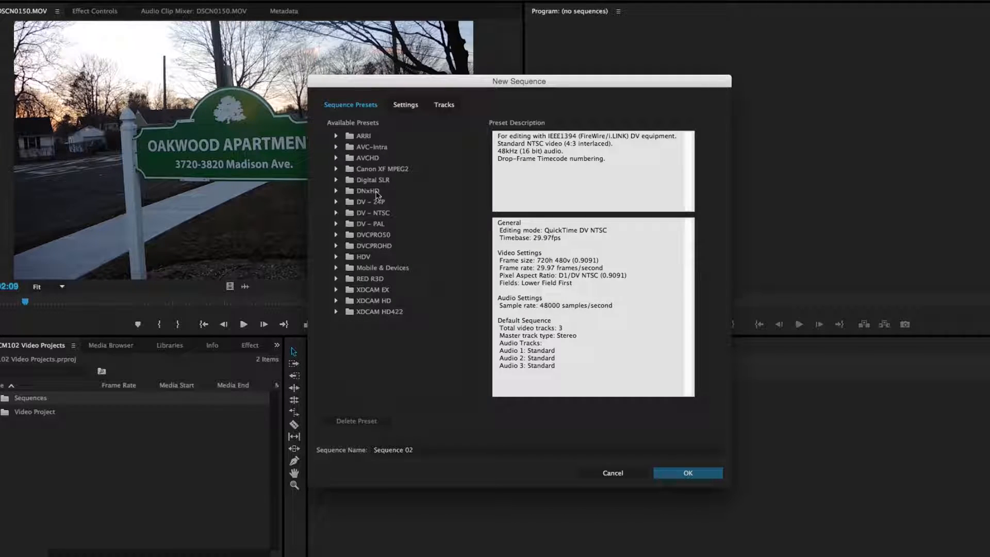
left_click(337, 159)
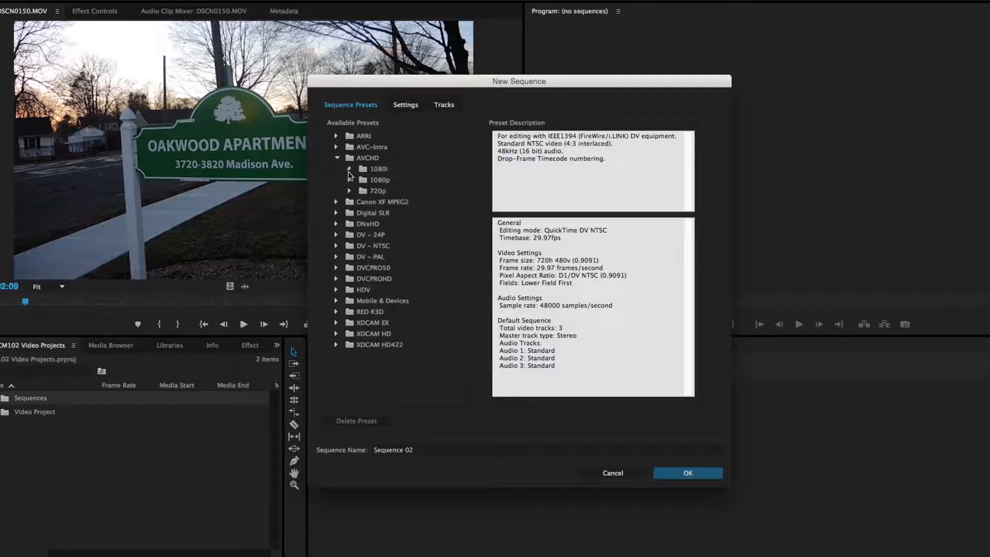
left_click(349, 169)
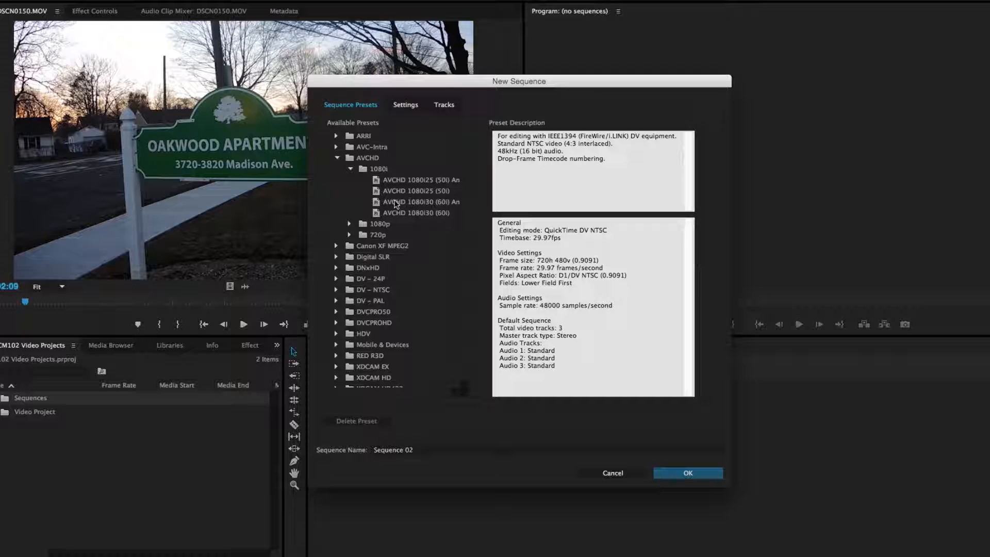
left_click(350, 170)
left_click(351, 180)
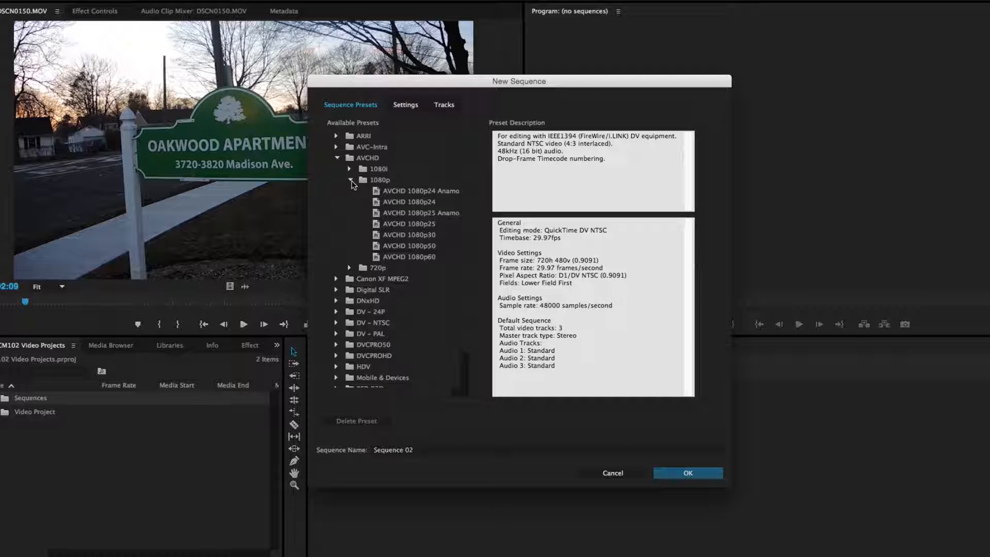
left_click(351, 180)
left_click(350, 169)
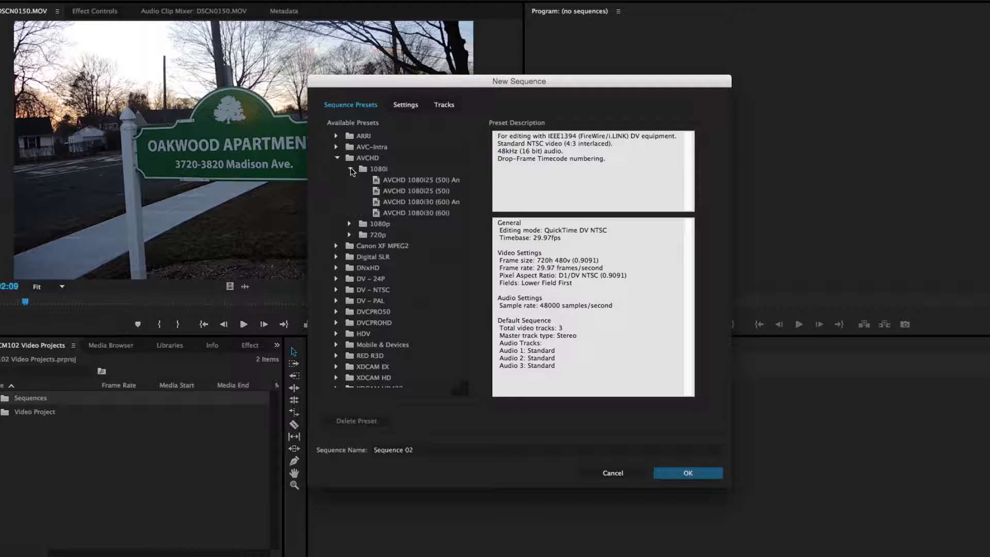
left_click(392, 212)
key("Return")
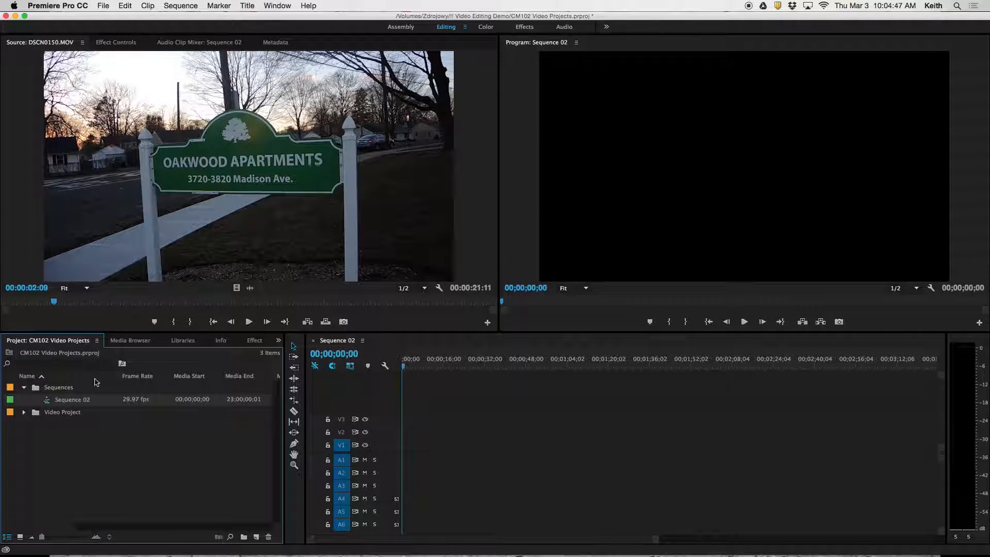
Expand the Video Project bin and its Knock Knock Joke bin to list the clips.
left_click(22, 413)
left_click(35, 425)
Try placing DSCN0145.MOV on tracks V1 and A1 with the existing sequence settings kept, and undo the placement.
left_click_drag(59, 438, 420, 452)
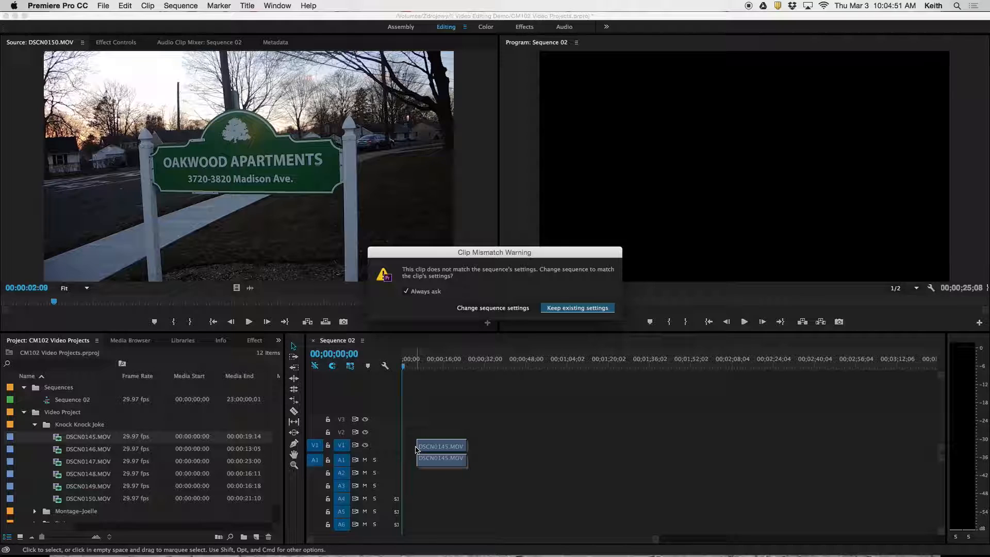
key("Return")
key("super+z")
Match the sequence settings to DSCN0145.MOV by placing it on track V2, and delete the placed clip from the timeline.
left_click_drag(71, 441, 464, 433)
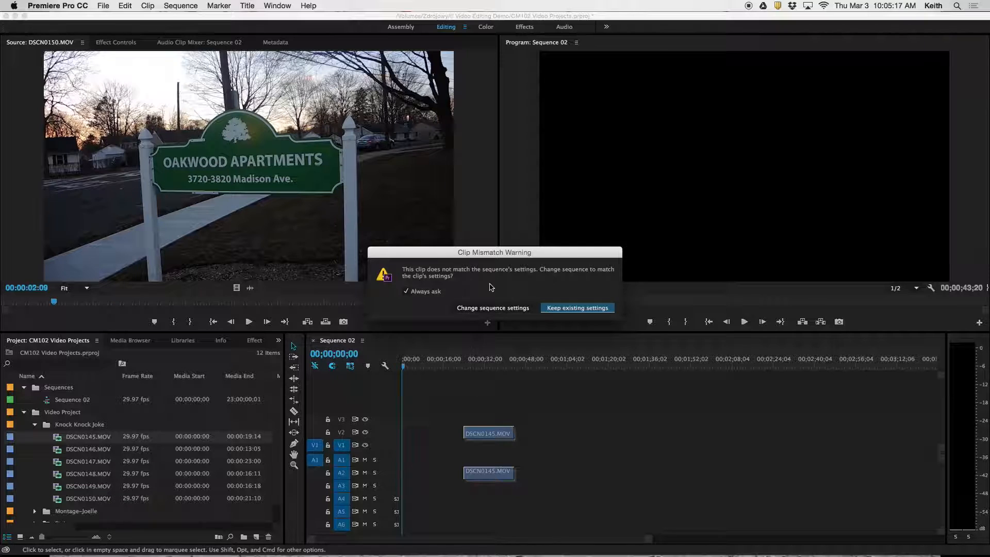
left_click(492, 309)
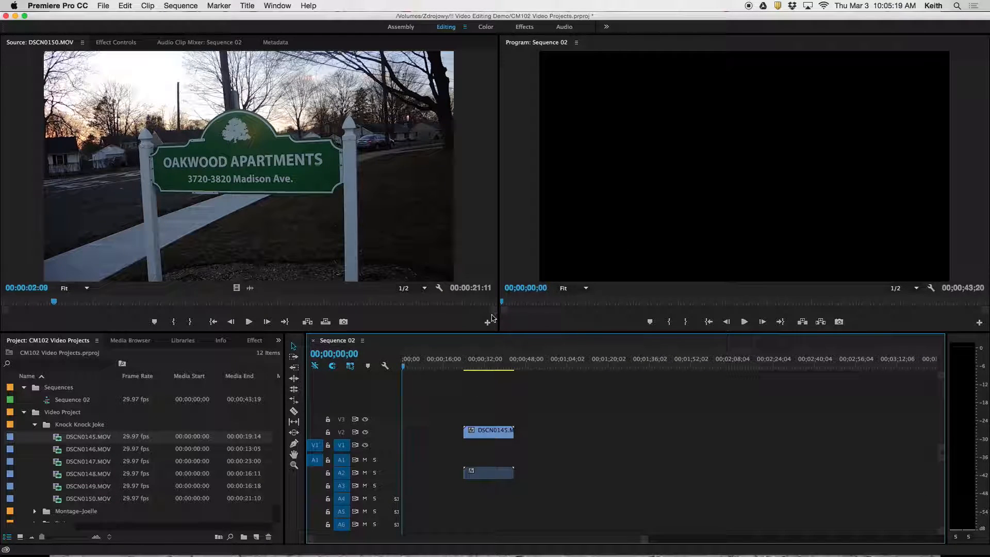
left_click(485, 433)
key("Delete")
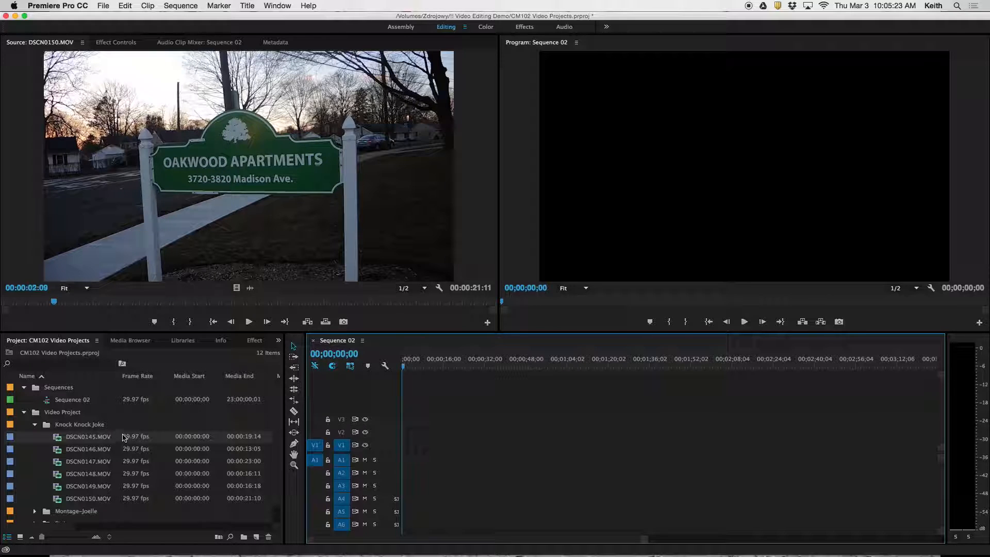
Rename the sequence in the Sequences bin as Knock Knock.
left_click(76, 401)
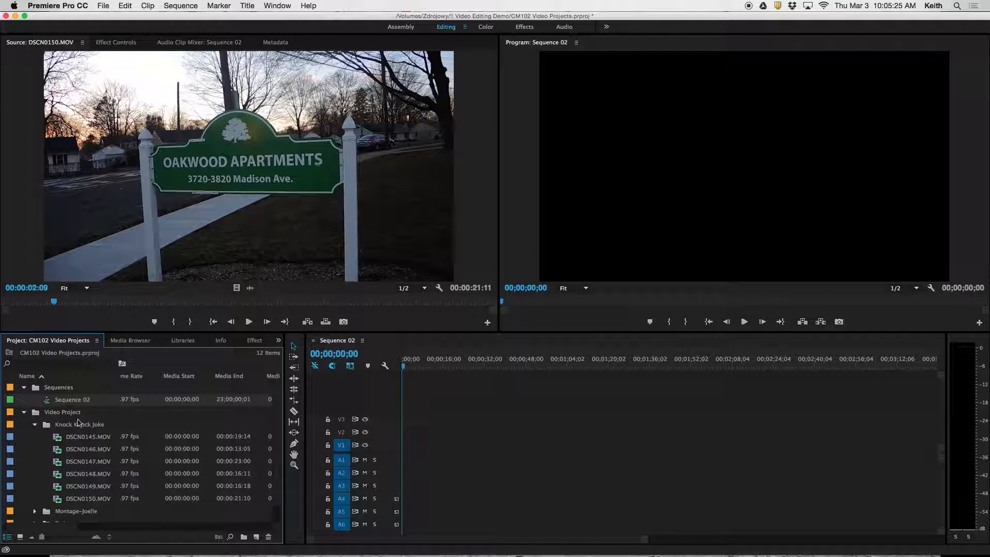
left_click(70, 400)
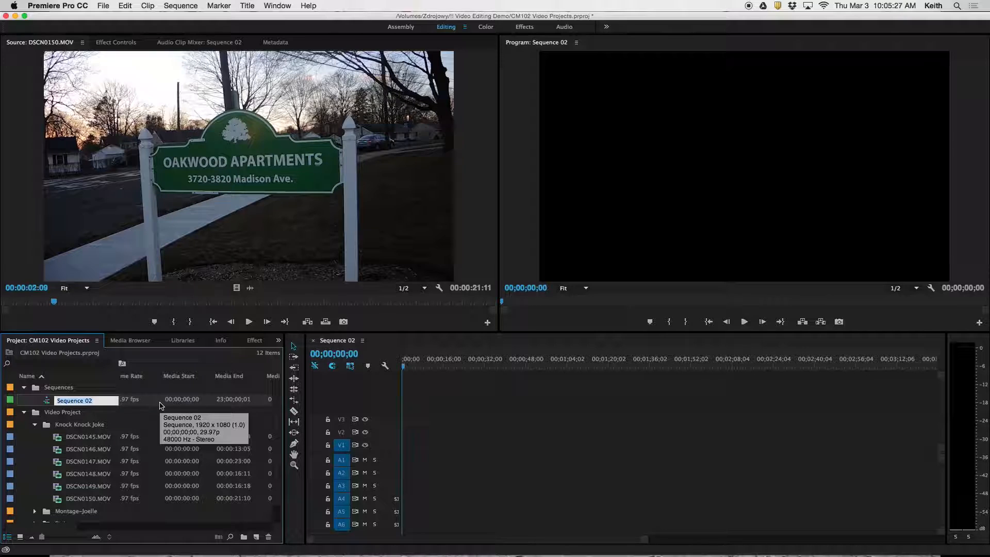
type("Kncok")
key("BackSpace")
key("BackSpace")
key("BackSpace")
key("BackSpace")
key("BackSpace")
scroll(147, 442, "down", 1)
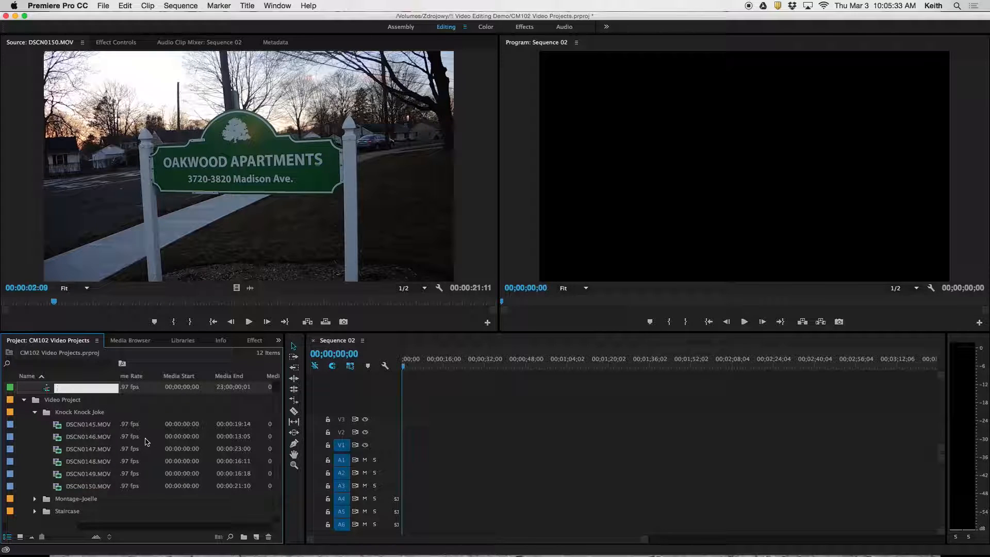
scroll(147, 442, "up", 1)
type("St")
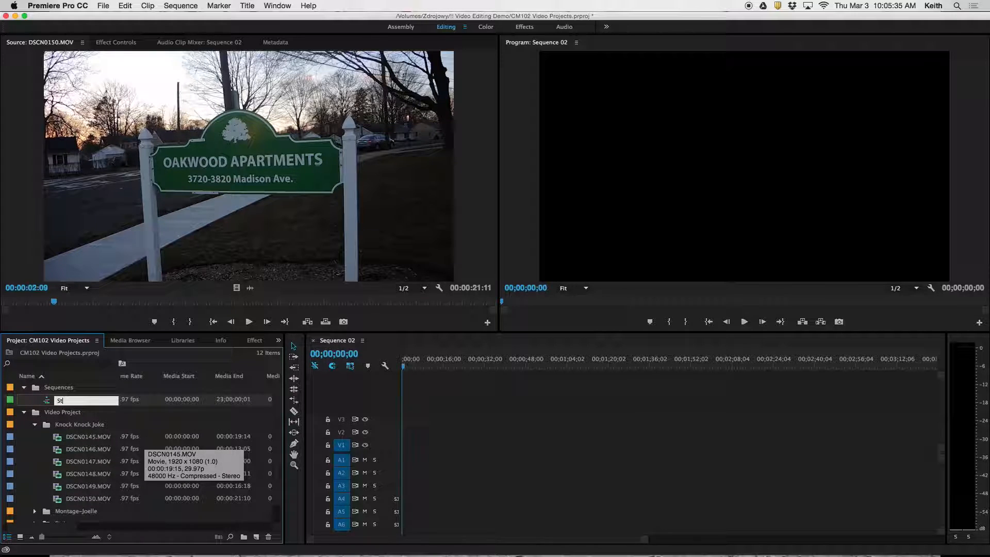
type("aircase")
key("BackSpace")
key("BackSpace")
key("BackSpace")
key("BackSpace")
key("BackSpace")
key("BackSpace")
type("Knock Knock")
key("Tab")
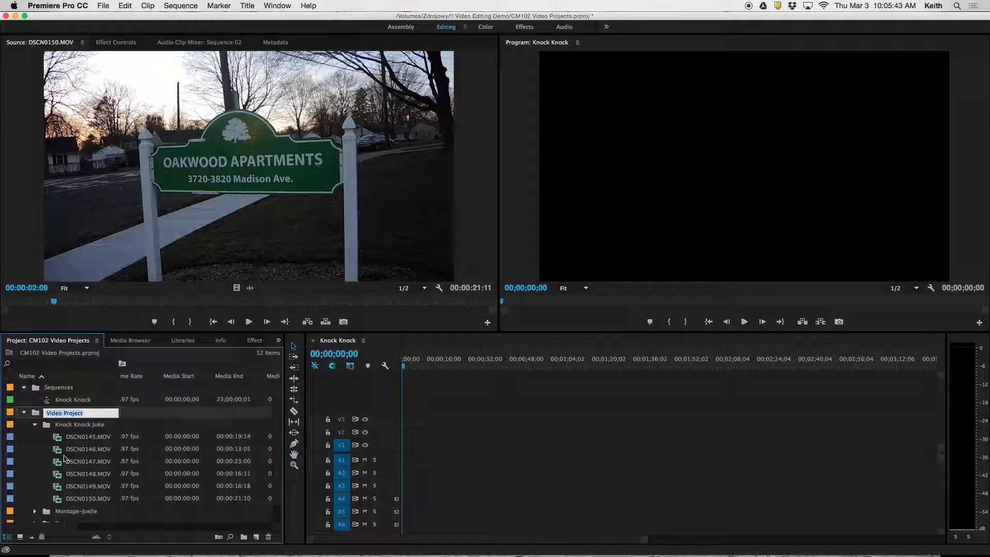
Collapse the Video Project bin and expand it again.
left_click(24, 413)
left_click(24, 412)
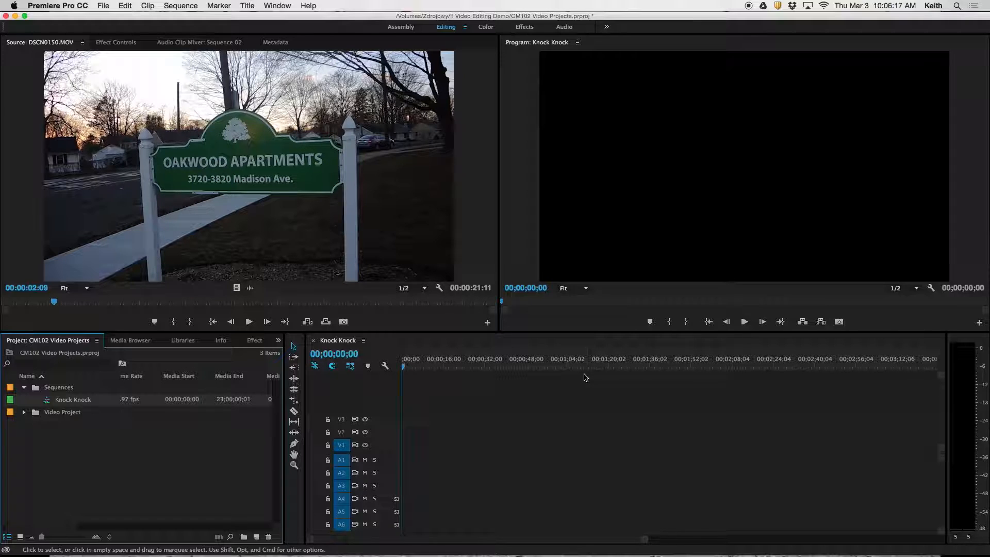
scroll(207, 419, "left", 1)
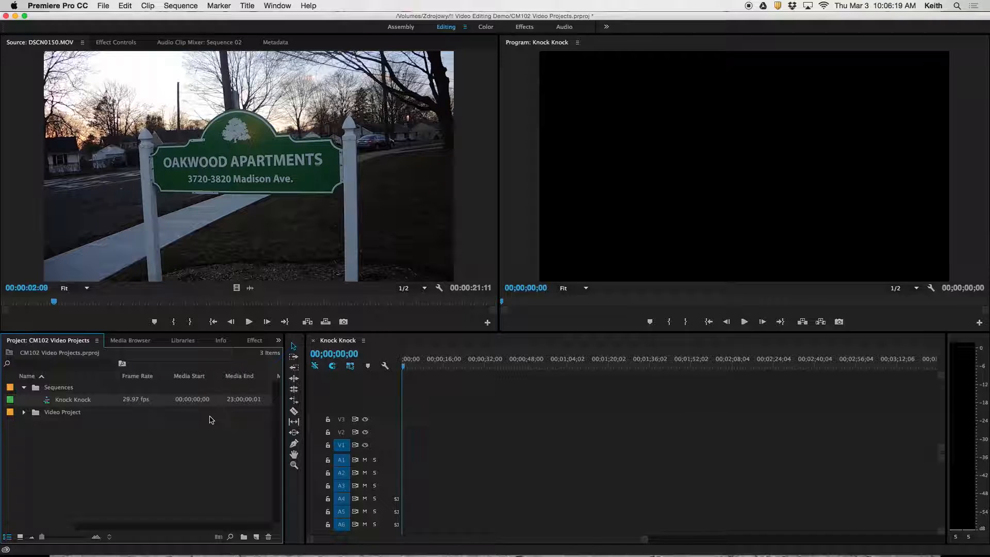
left_click(24, 412)
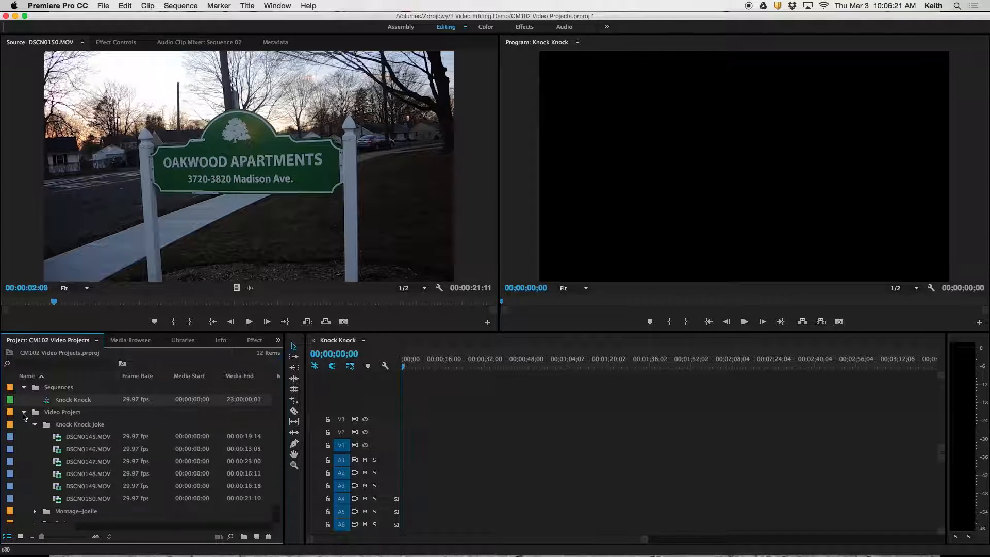
scroll(85, 447, "down", 1)
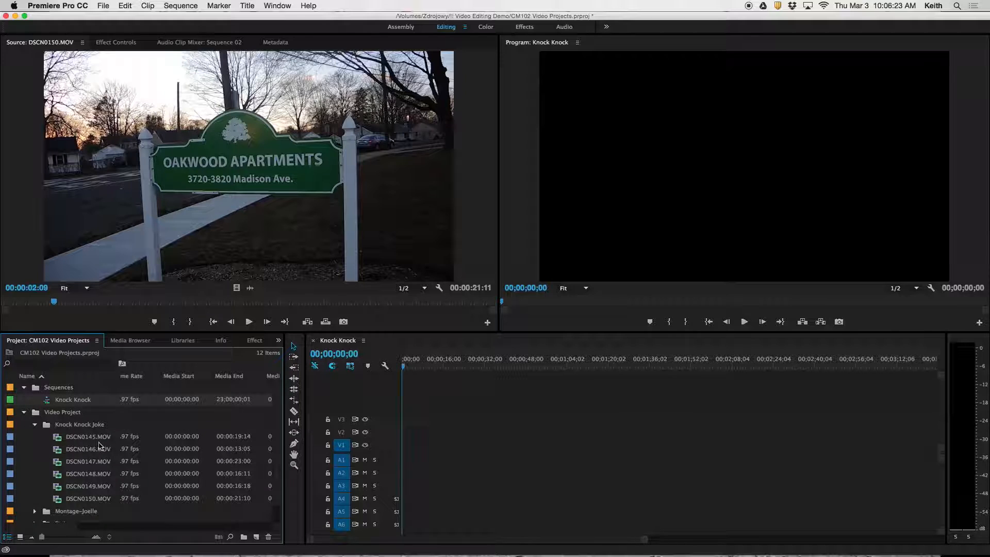
Enlarge the timeline by narrowing the project area, and resize the Source and Program monitors by narrowing Source and reducing their height.
left_click_drag(285, 377, 233, 378)
left_click_drag(305, 381, 255, 382)
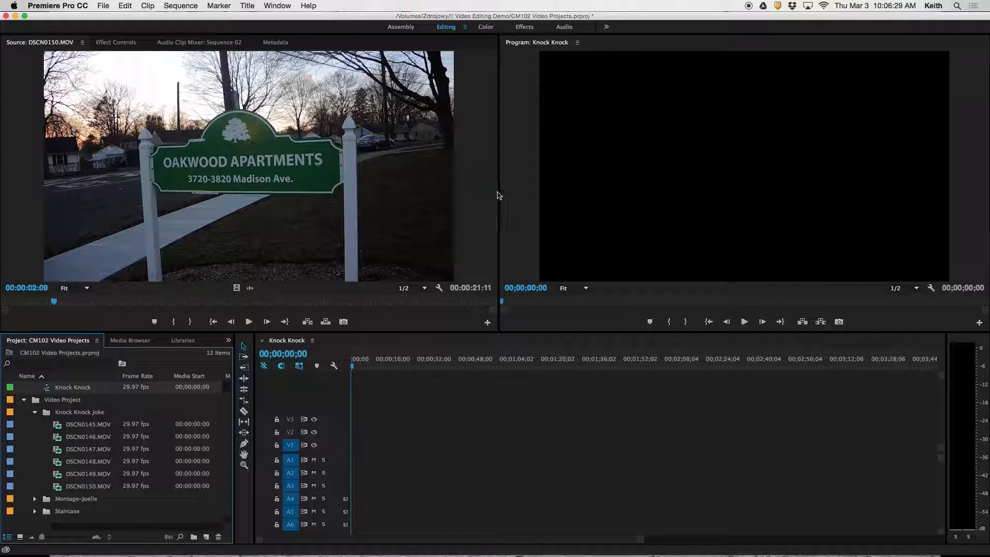
left_click_drag(499, 192, 449, 193)
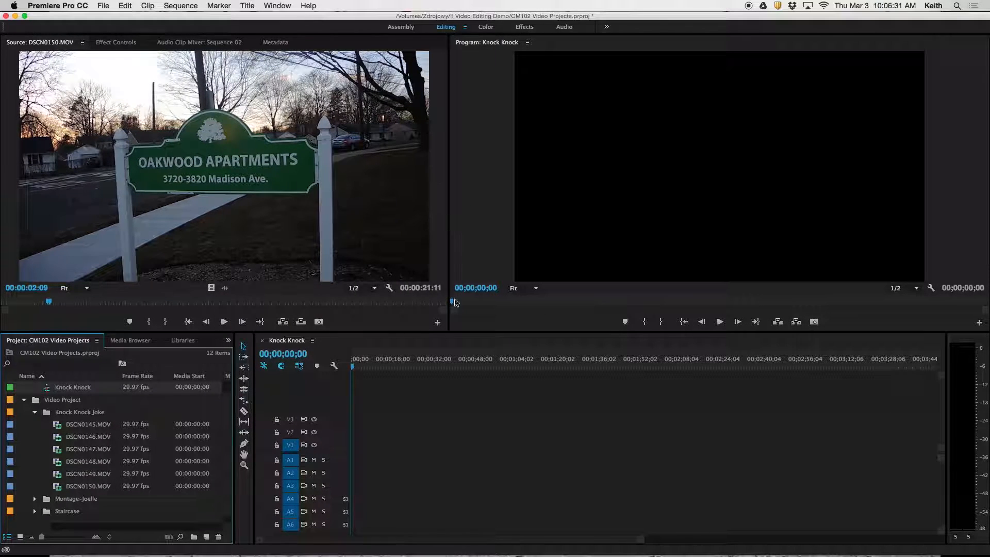
mouse_move(467, 332)
left_mouse_down()
mouse_move(464, 305)
mouse_move(466, 316)
left_mouse_up()
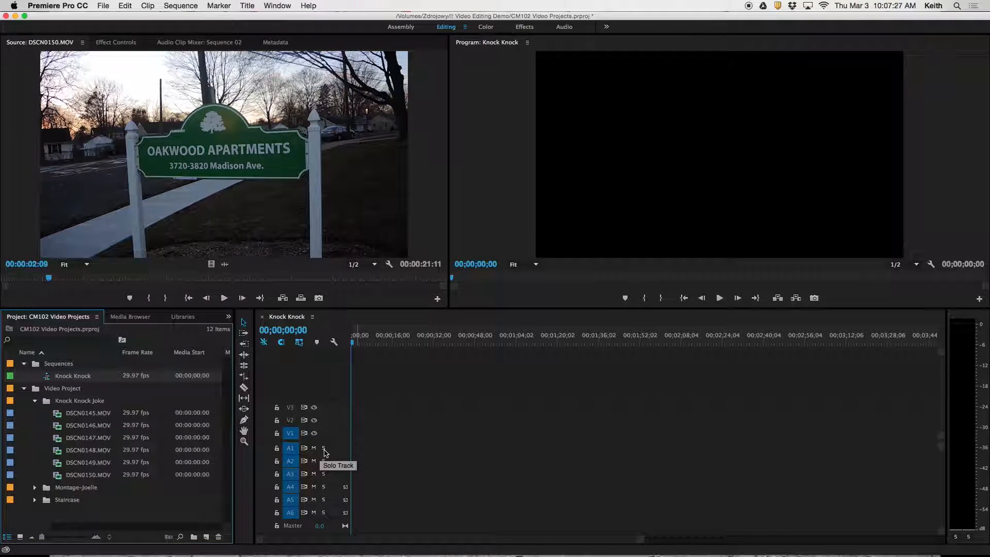
Review DSCN0150.MOV in the Source monitor and mark its In point at 00:00:02:06.
left_click(60, 477)
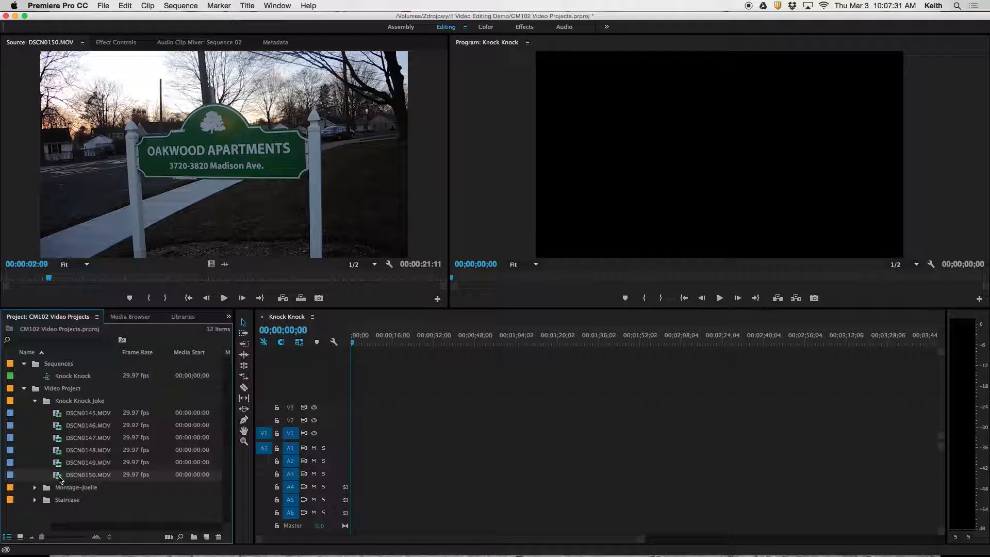
left_click_drag(48, 280, 5, 282)
key("space")
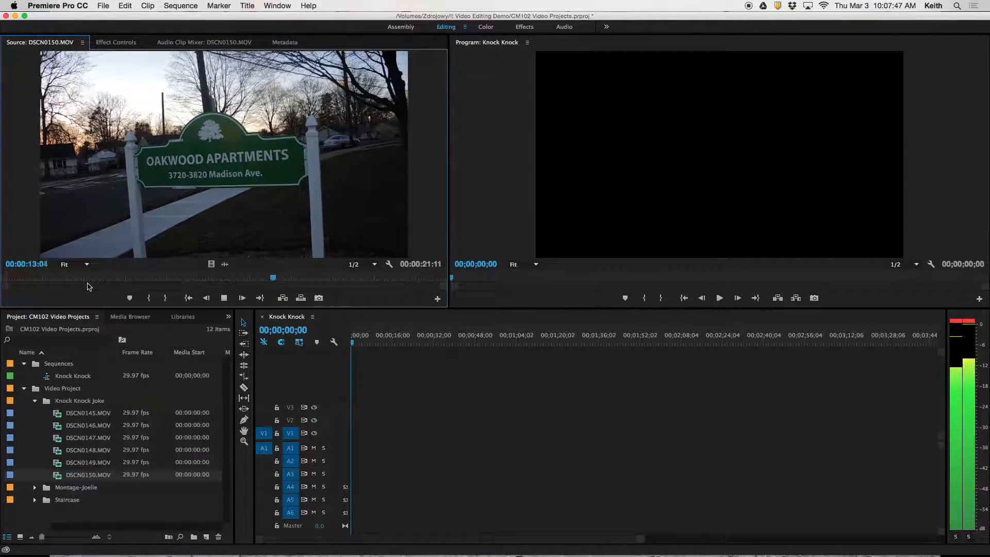
mouse_move(81, 275)
left_mouse_down()
mouse_move(263, 272)
mouse_move(75, 268)
mouse_move(54, 280)
mouse_move(66, 281)
left_mouse_up()
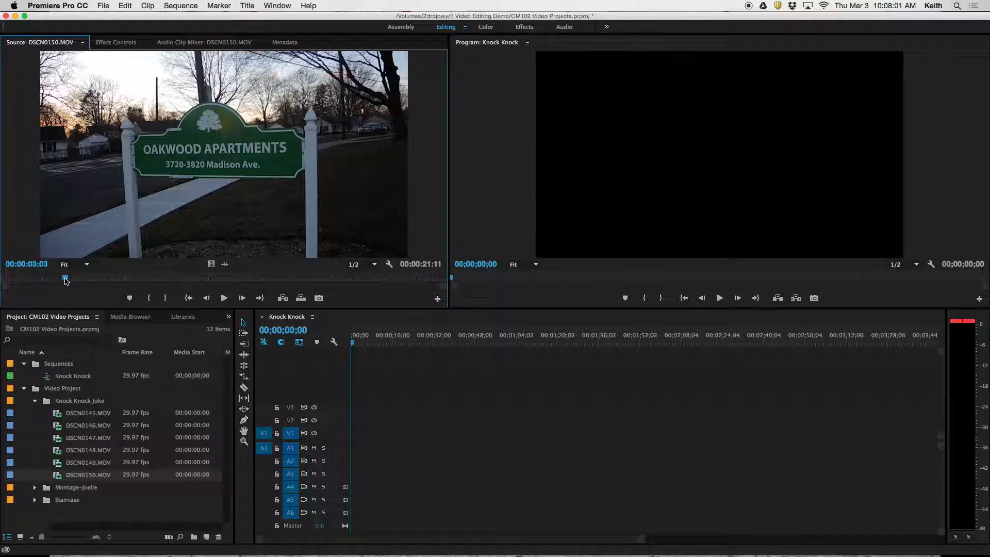
left_click_drag(66, 281, 47, 281)
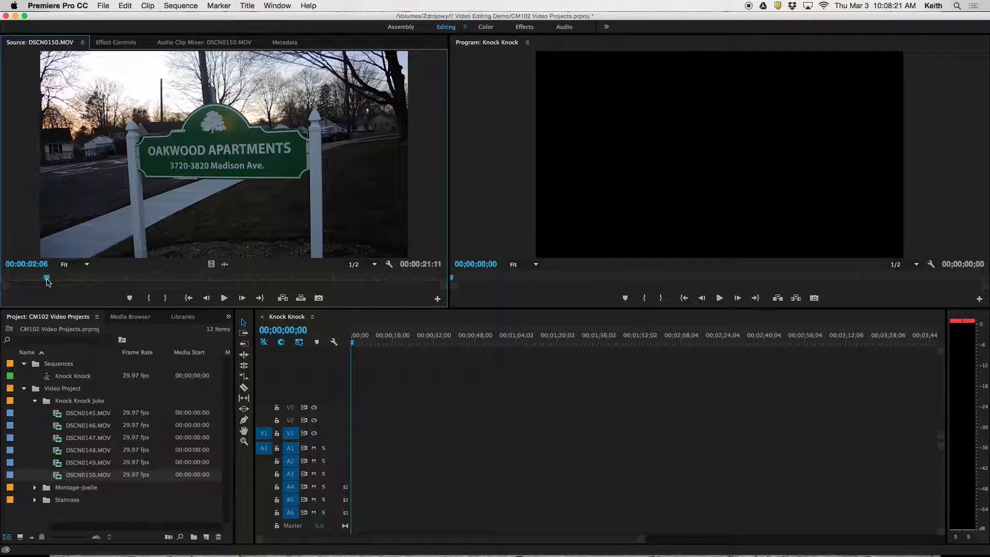
key("i")
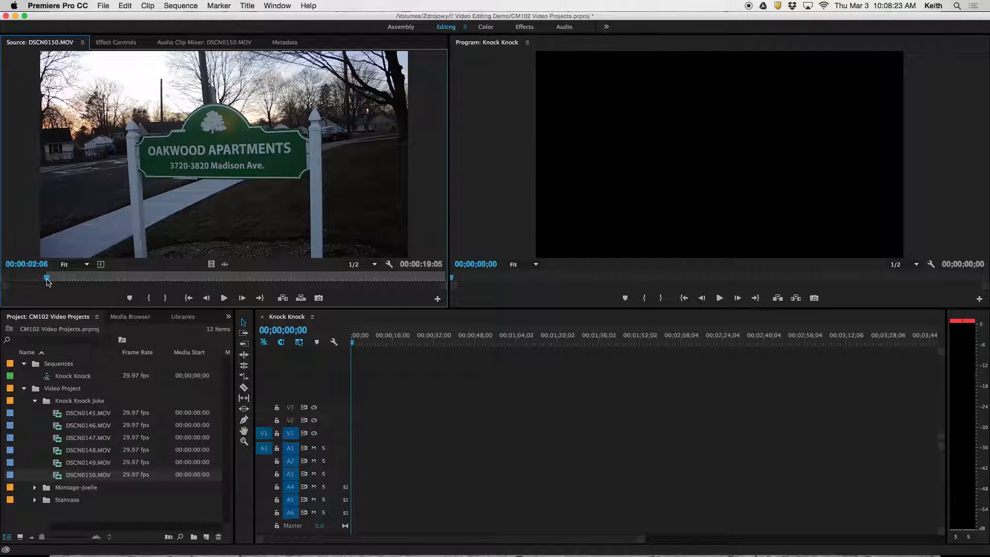
Play DSCN0150.MOV onward from its In point and mark the Out point at 00:00:05:08.
key("space")
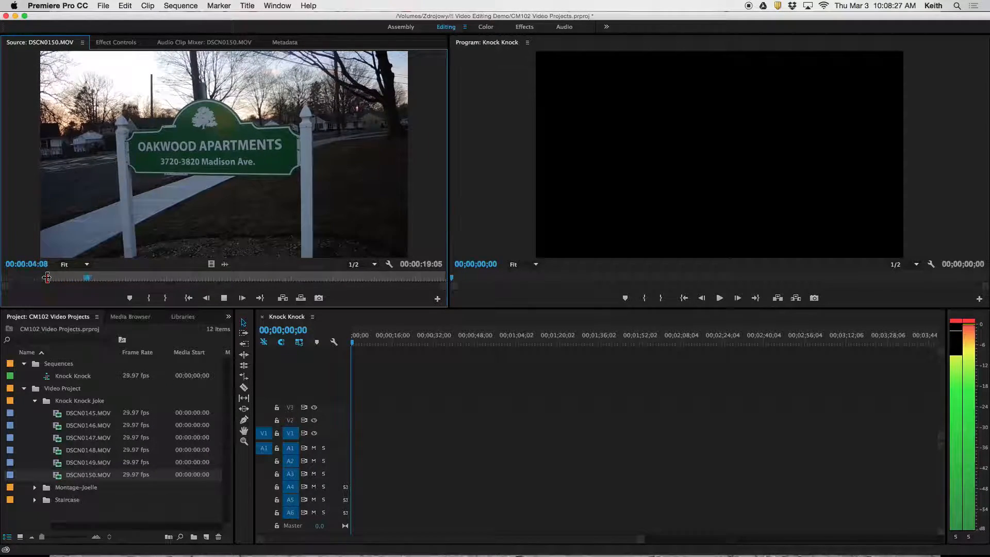
key("space")
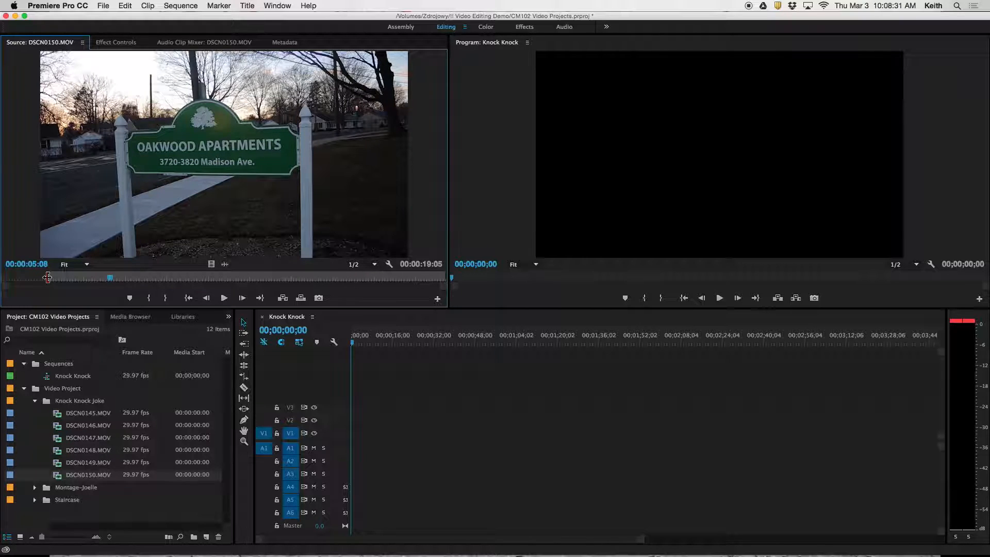
key("o")
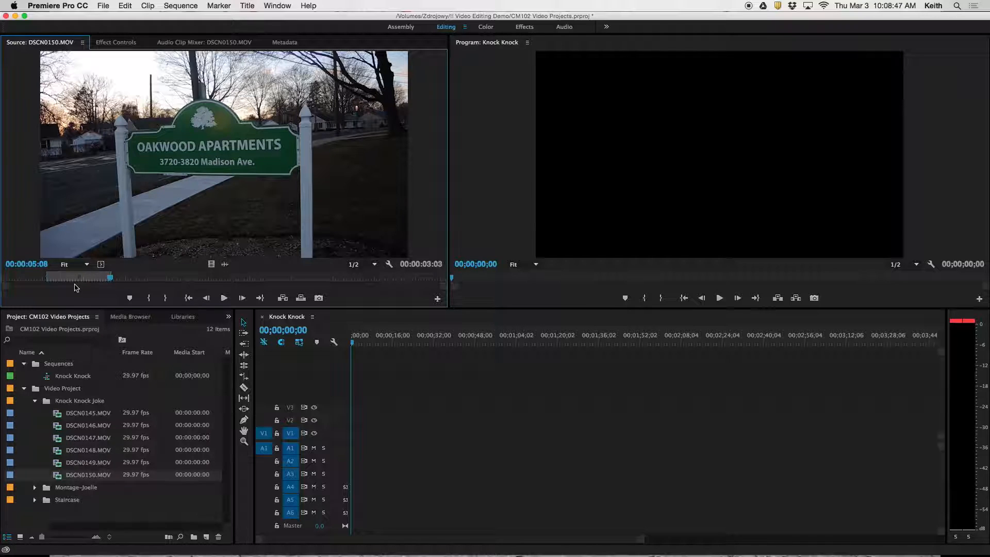
Insert the marked portion of DSCN0150.MOV at the start of tracks V1 and A1 in the Knock Knock sequence.
left_click_drag(179, 195, 352, 436)
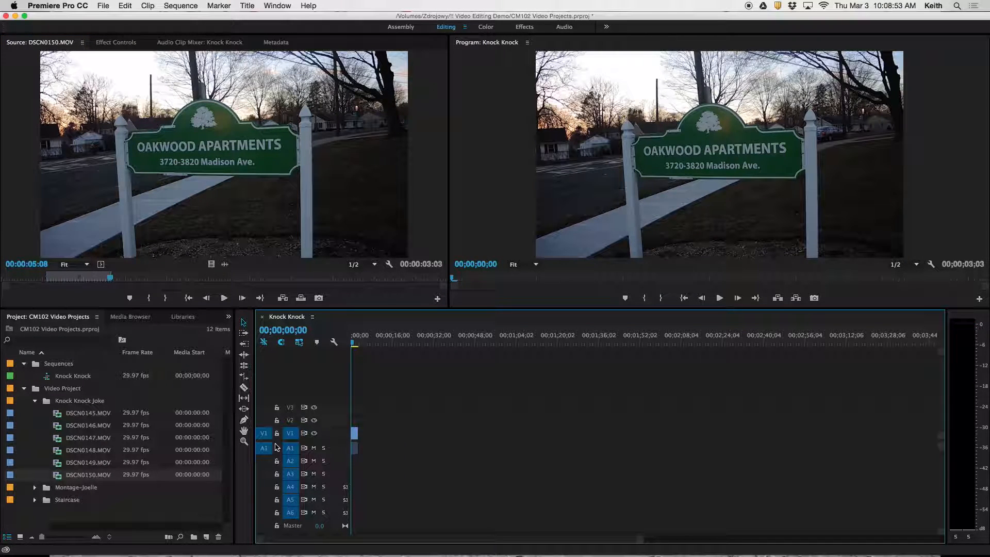
key("super+z")
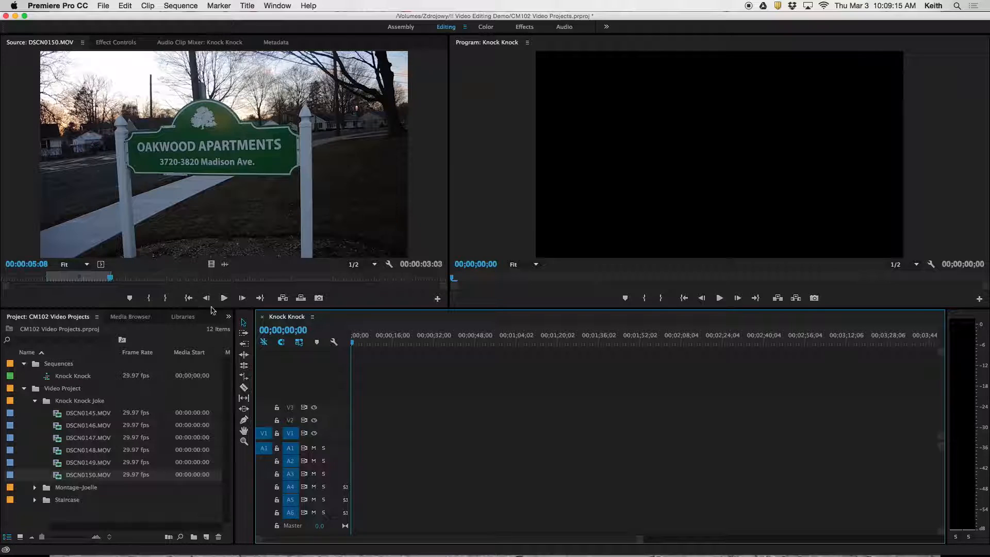
left_click(283, 298)
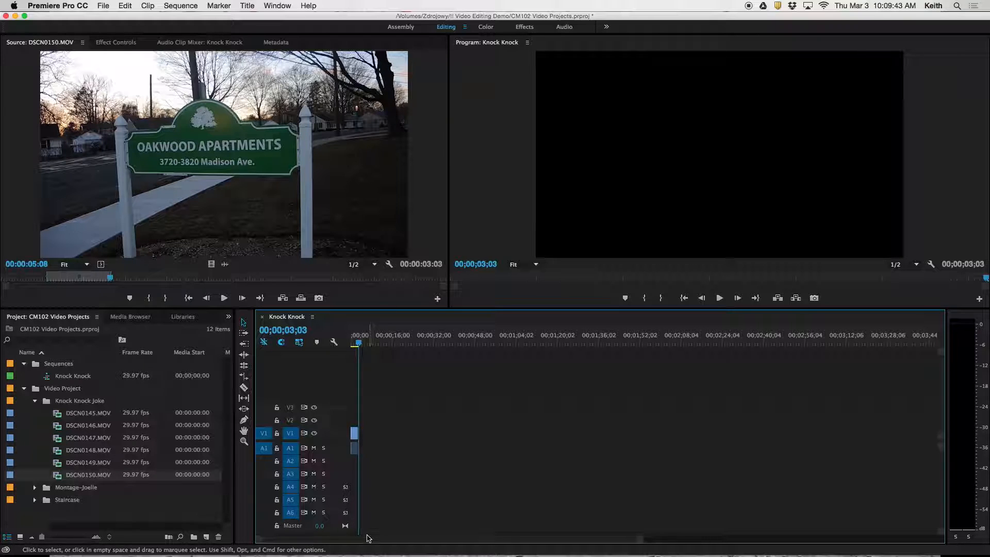
mouse_move(340, 539)
left_mouse_down()
mouse_move(399, 540)
mouse_move(309, 539)
mouse_move(361, 540)
mouse_move(338, 540)
left_mouse_up()
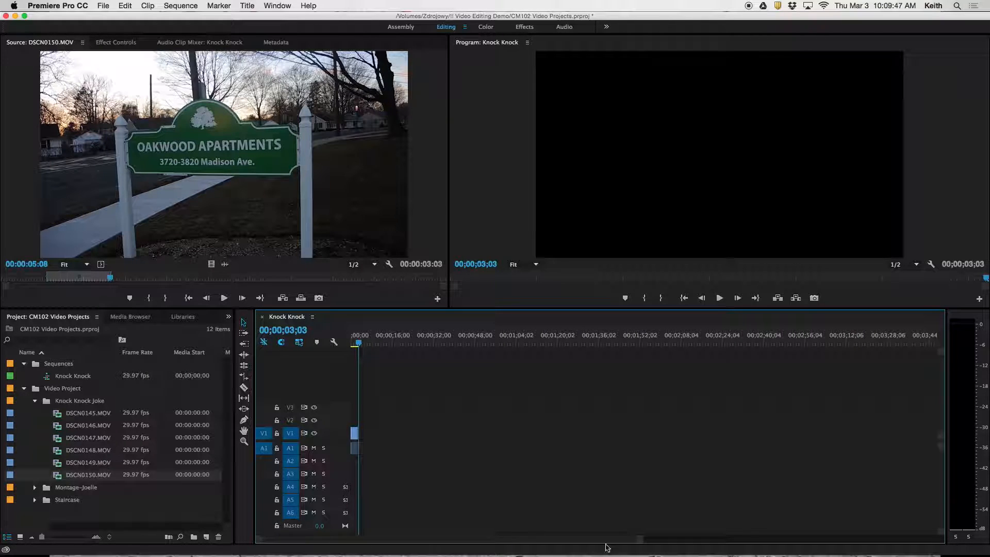
left_click_drag(642, 543, 536, 542)
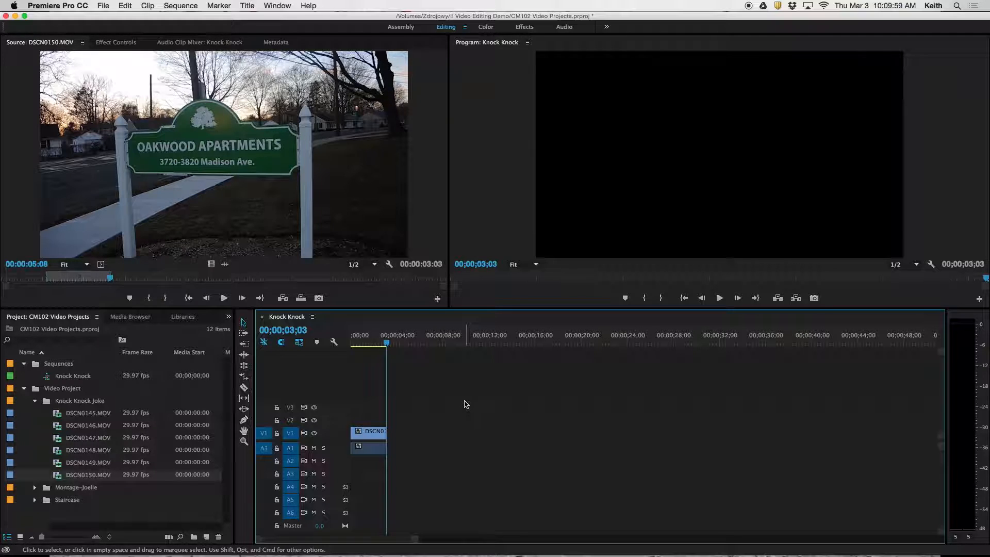
Try enlarging tracks A1 and V1 in the timeline and return them to their compact height.
scroll(327, 413, "down", 2)
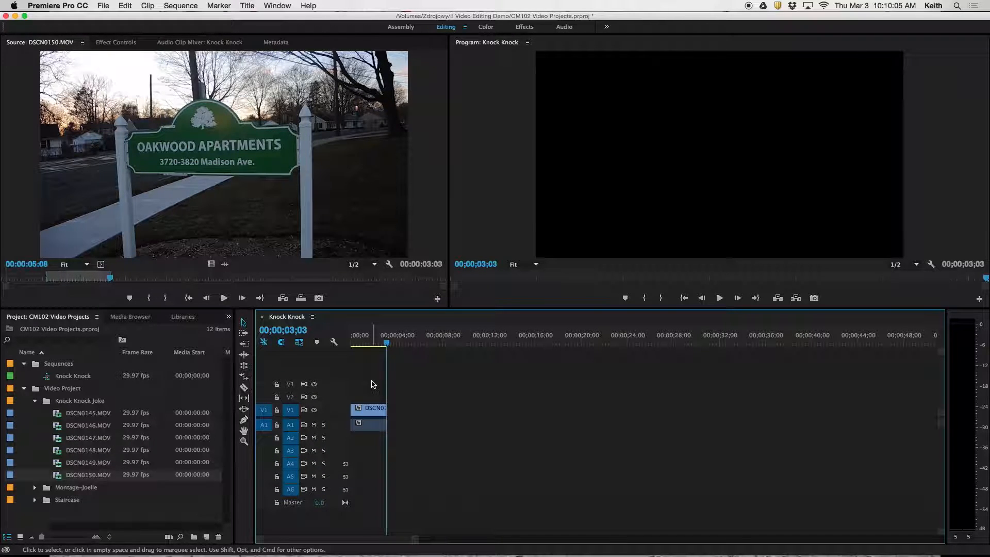
double_click(334, 425)
double_click(333, 425)
double_click(332, 411)
double_click(332, 411)
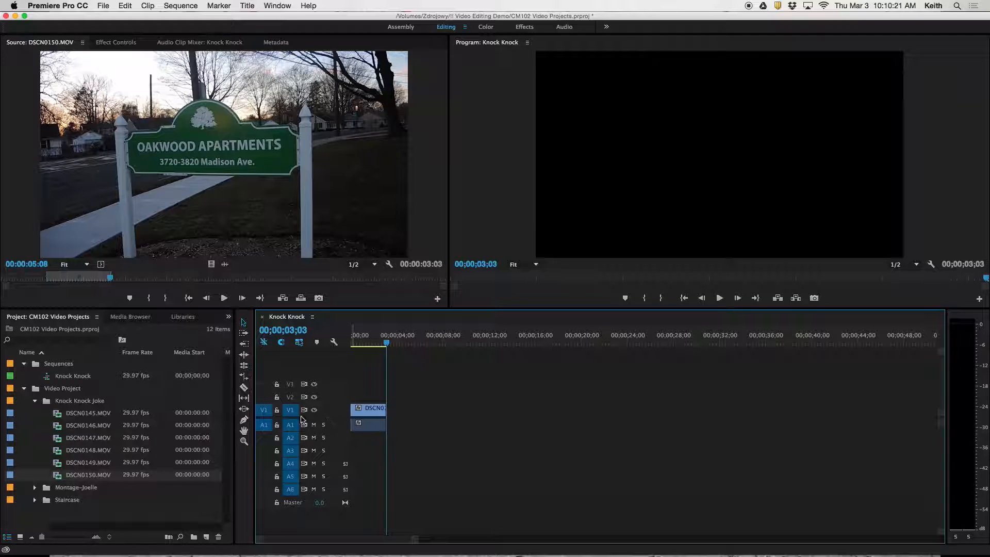
left_click_drag(292, 415, 292, 414)
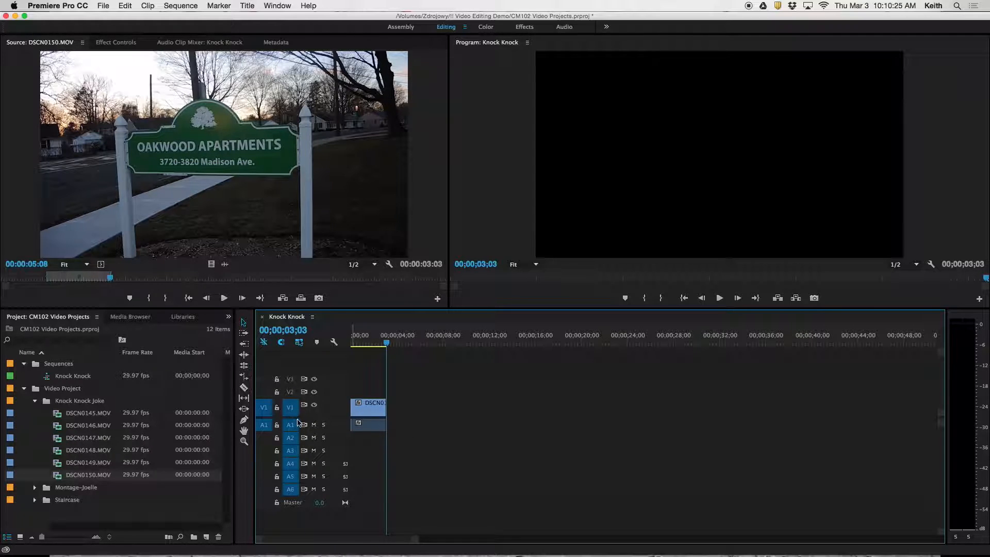
scroll(298, 417, "up", 10)
scroll(297, 417, "down", 10)
left_click(291, 397)
left_click(290, 410)
left_click(264, 410)
left_click_drag(264, 411, 265, 384)
left_click(290, 397)
left_click(291, 410)
left_click(266, 409)
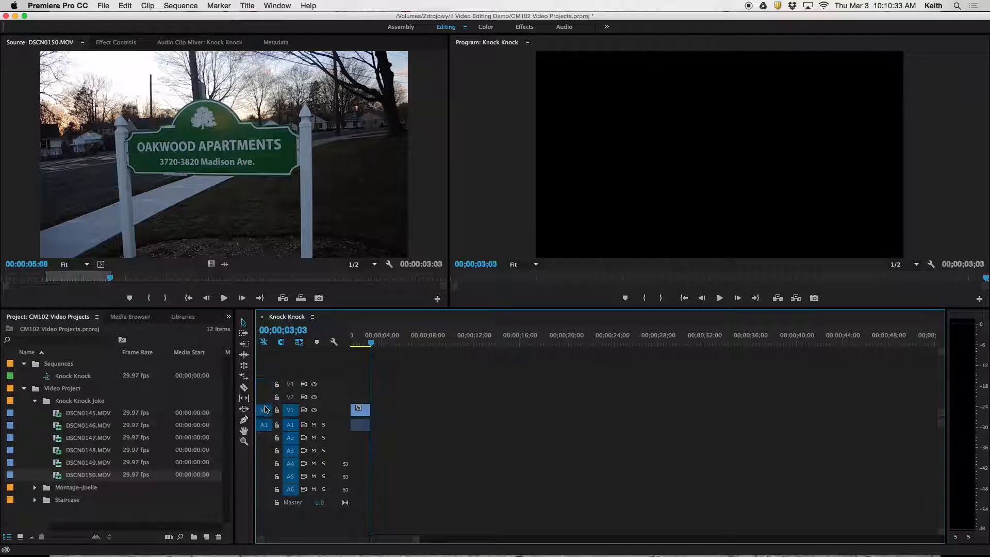
left_click(262, 436)
left_click(264, 450)
left_click(262, 428)
Play the sequence from its start and expand audio track A1 to show the clip's waveform.
left_click_drag(370, 342, 336, 342)
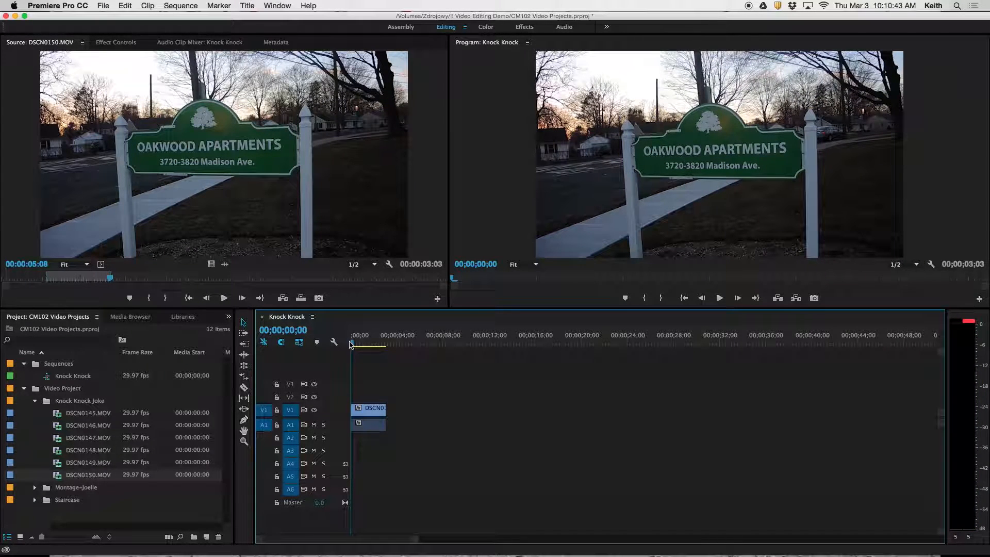
key("space")
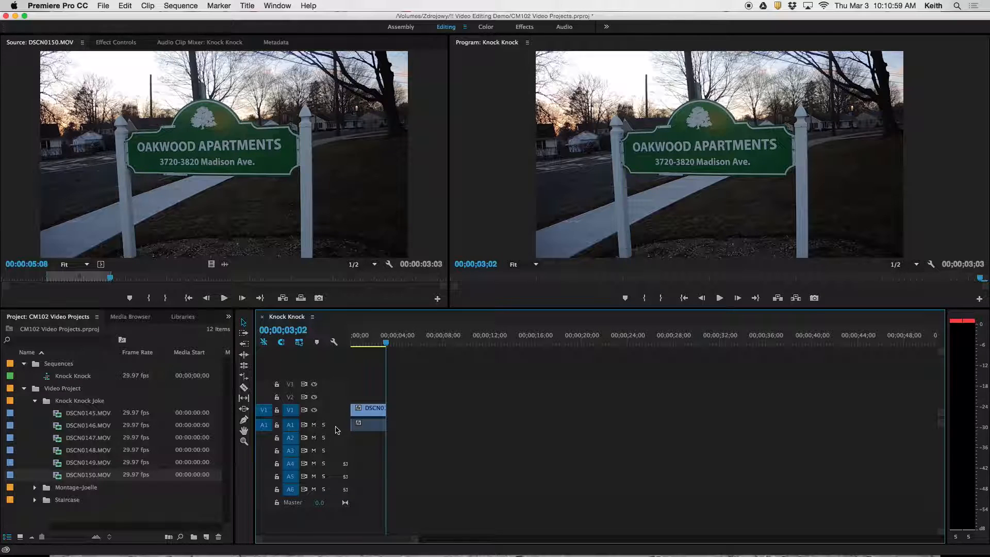
scroll(336, 430, "up", 8)
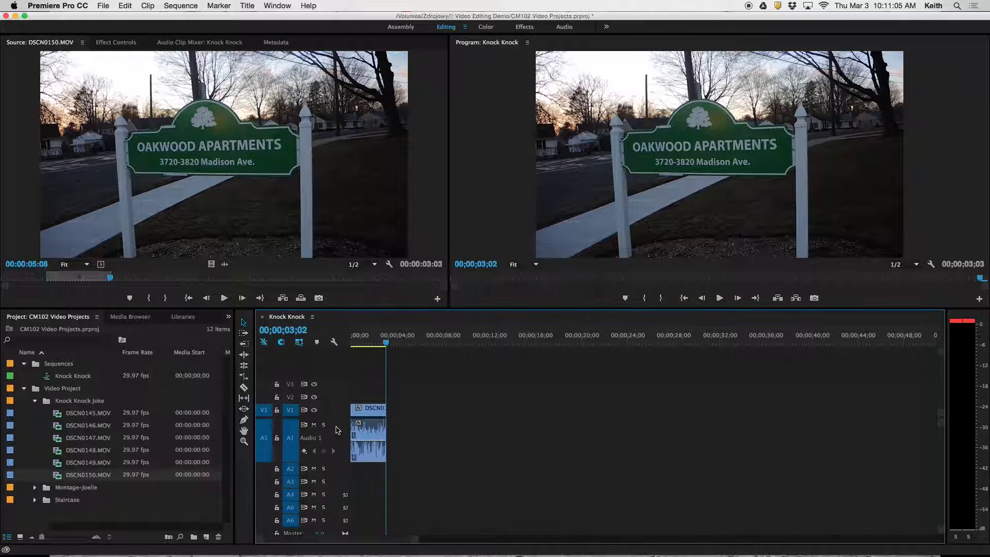
scroll(337, 430, "down", 3)
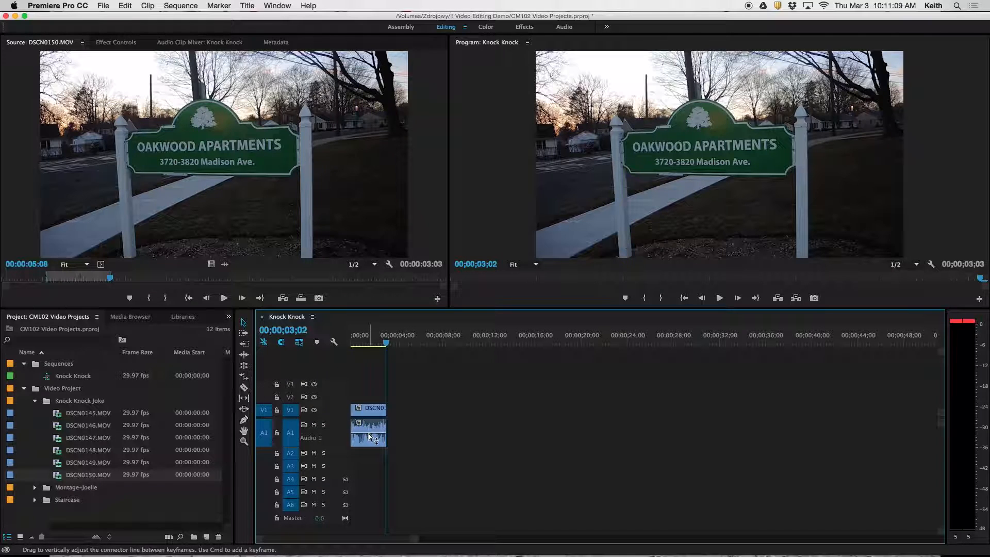
Lower the volume level of the DSCN0150.MOV audio on track A1 to near the bottom of the clip.
mouse_move(370, 437)
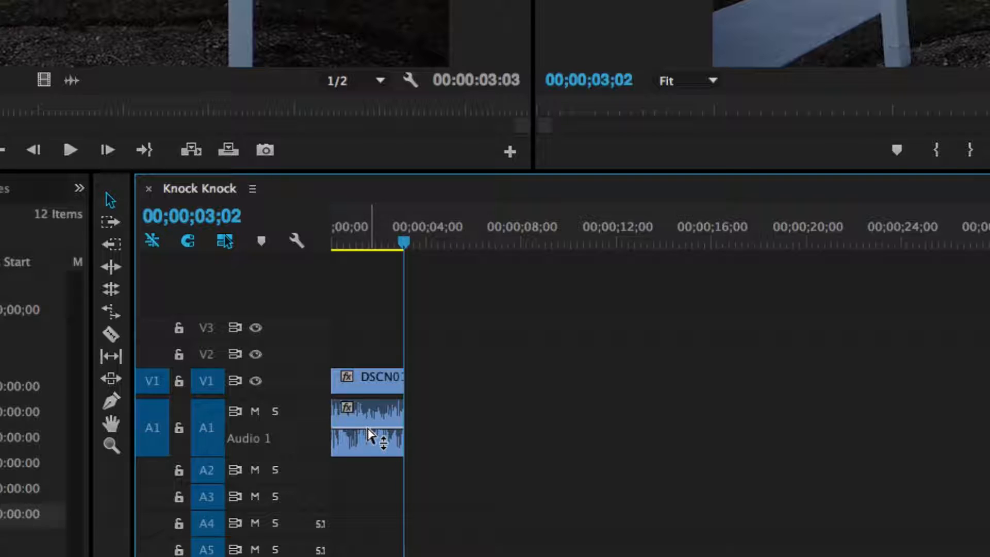
mouse_move(368, 429)
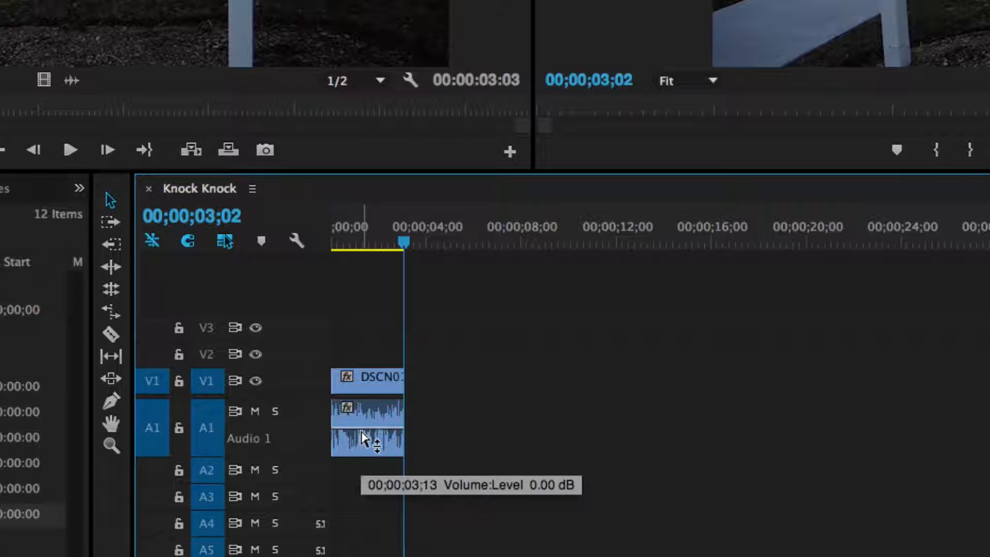
left_click_drag(364, 438, 370, 480)
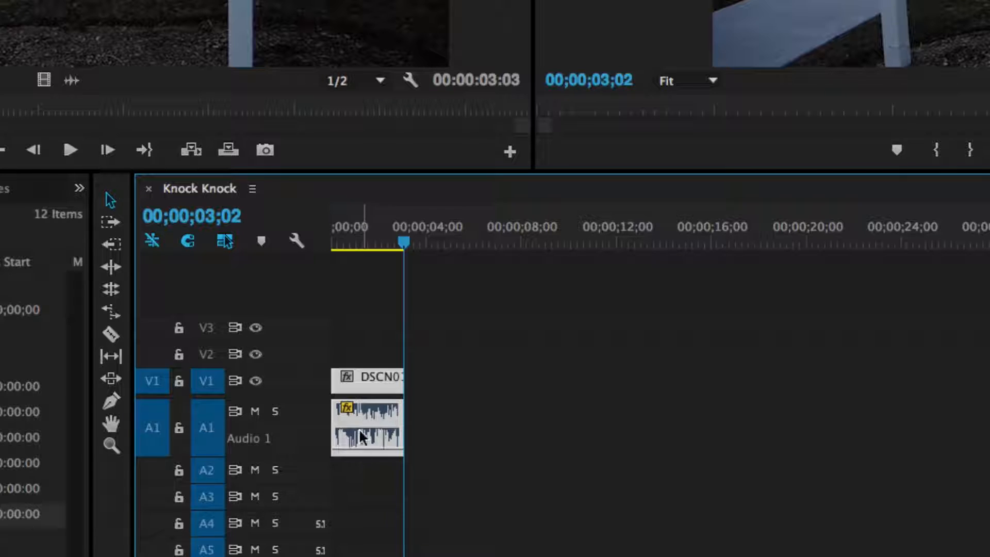
Play the sequence from the start to check the audio, and place the playhead near the clip's end at 00;00;03;00.
left_click_drag(398, 247, 302, 246)
key("space")
key("space")
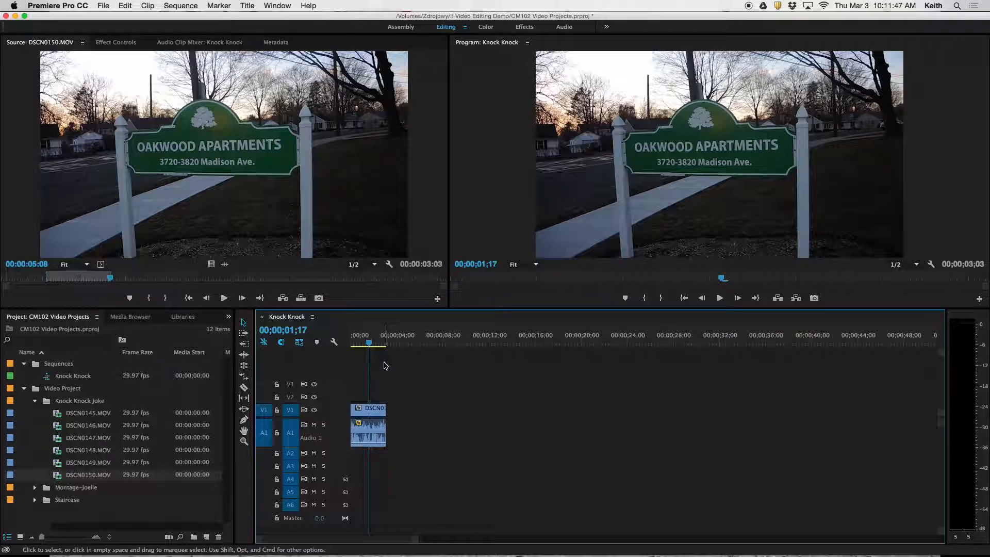
left_click_drag(369, 342, 385, 343)
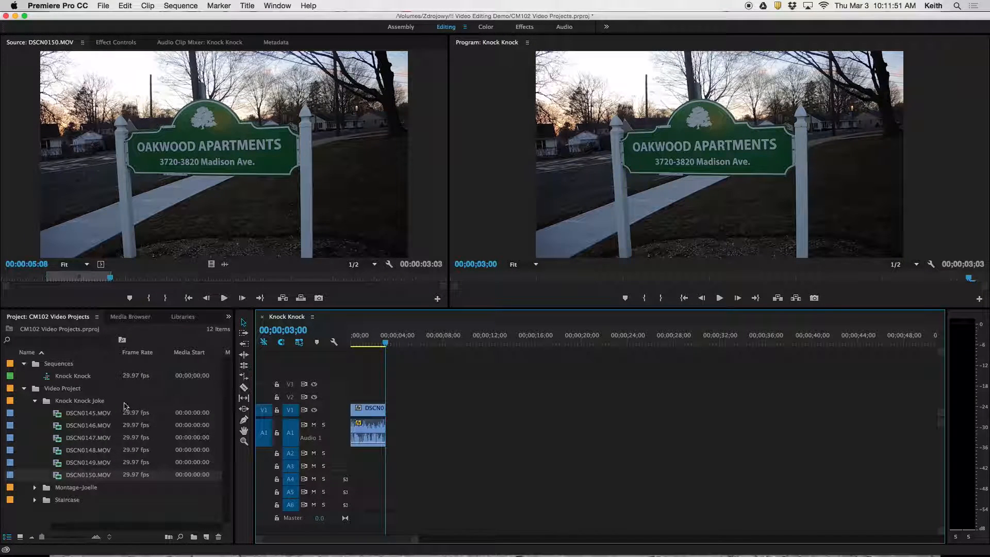
Compare the Knock Knock Joke clips DSCN0145.MOV through DSCN0150.MOV in the Source monitor, and load DSCN0147.MOV.
double_click(57, 415)
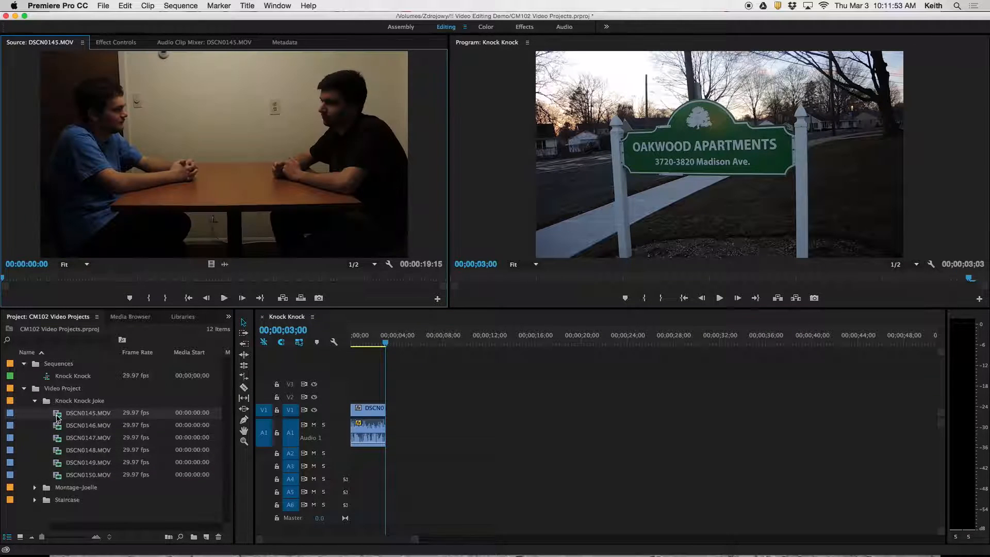
double_click(57, 426)
double_click(57, 439)
double_click(58, 451)
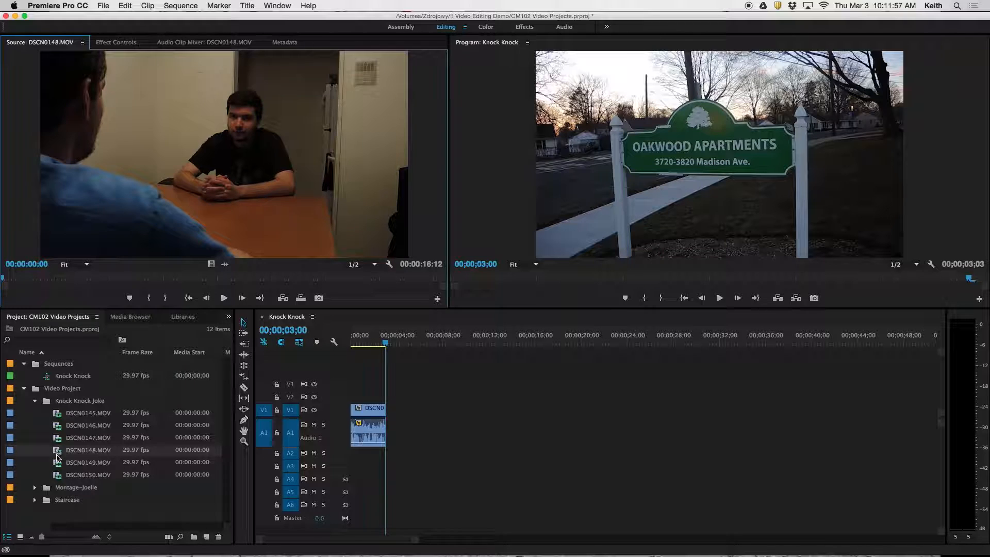
double_click(58, 463)
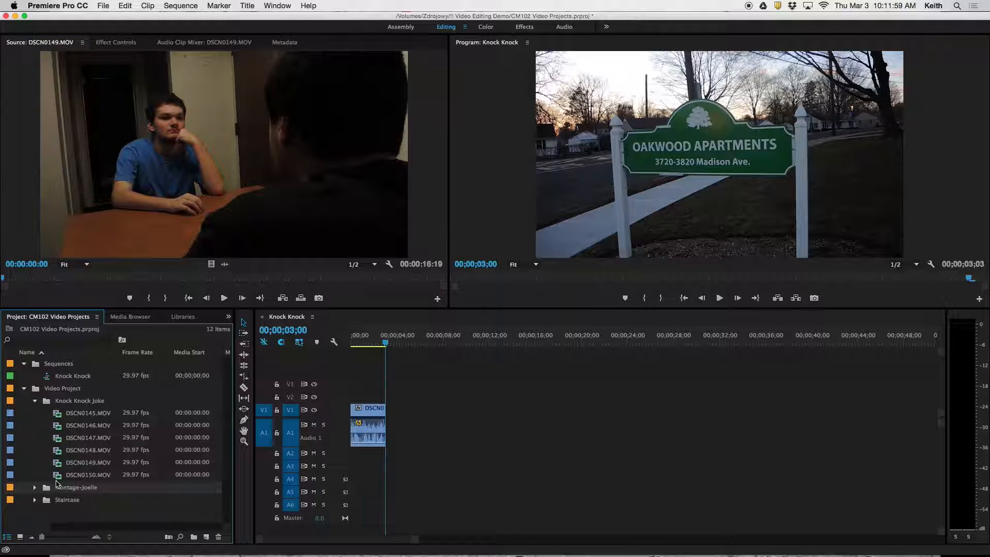
double_click(58, 476)
double_click(57, 414)
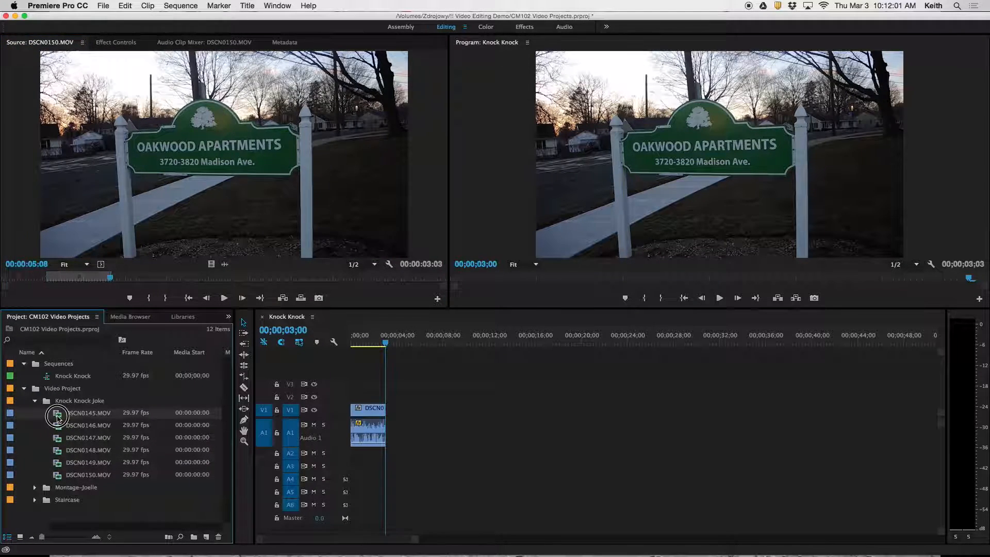
double_click(58, 426)
double_click(58, 438)
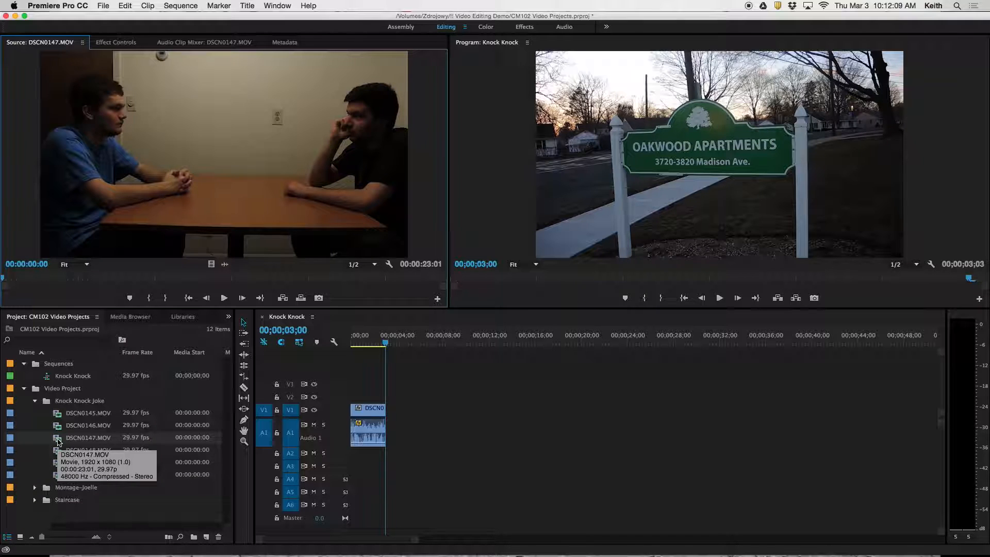
Play through DSCN0147.MOV in the Source monitor and mark its In point at 00:00:06:03.
key("space")
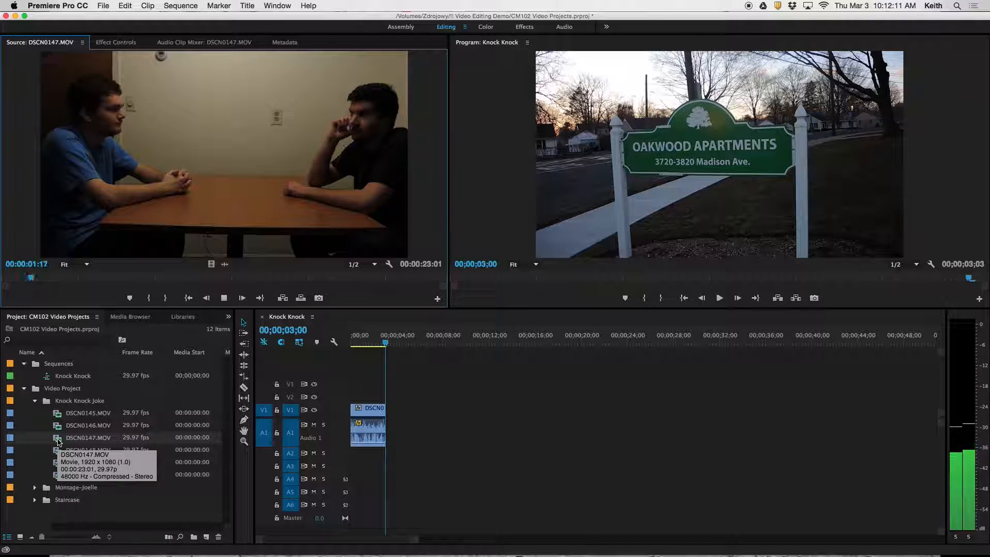
key("XF86AudioRaiseVolume")
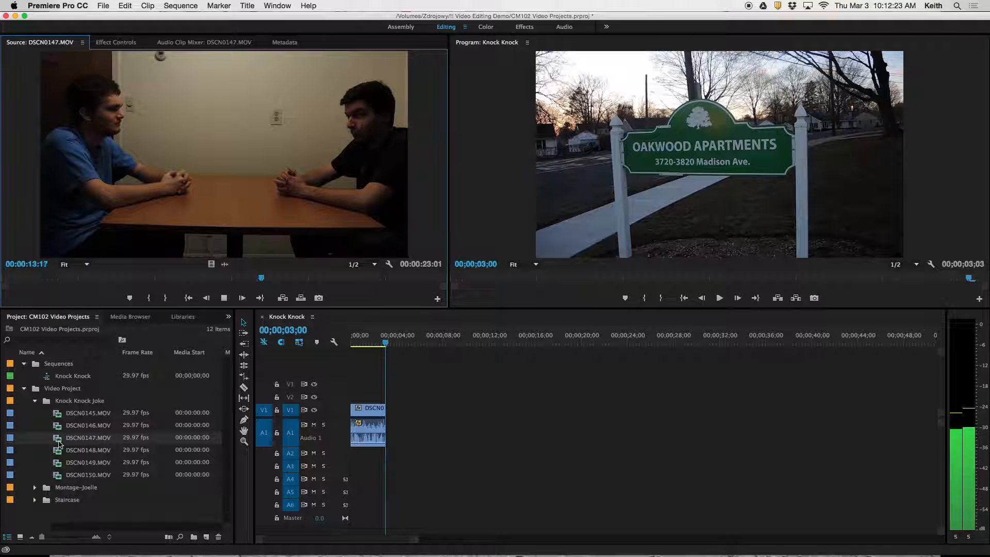
left_click(169, 279)
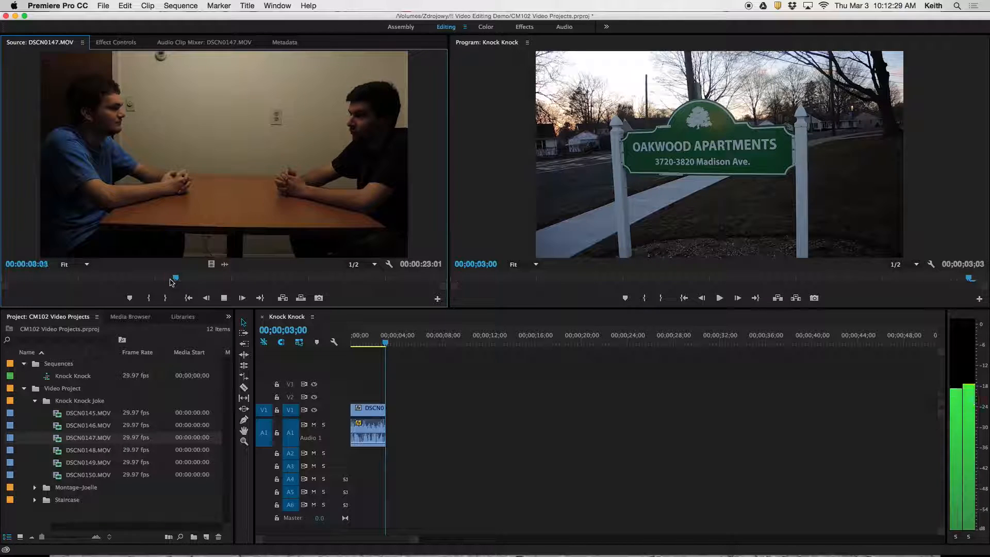
left_click(156, 279)
key("space")
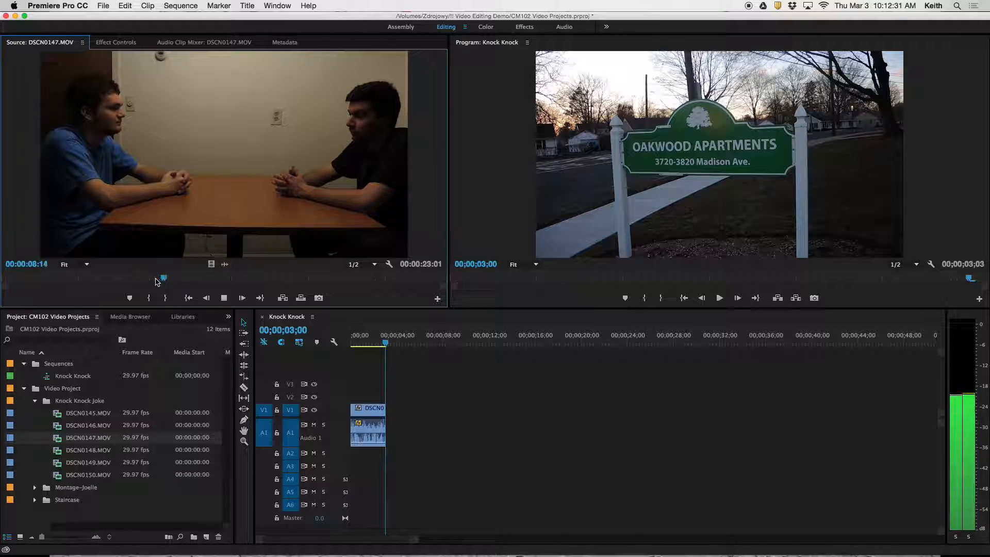
left_click(134, 279)
key("space")
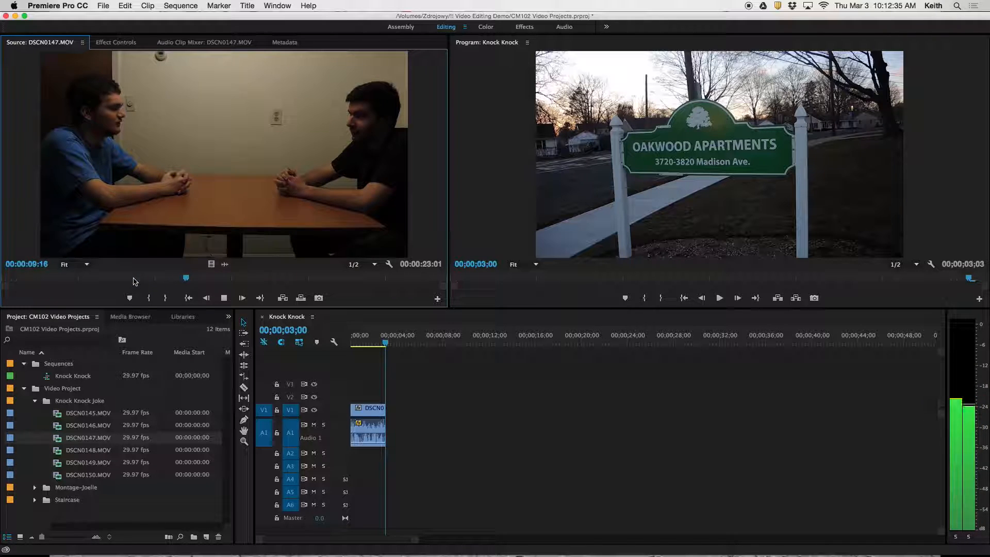
left_click(98, 279)
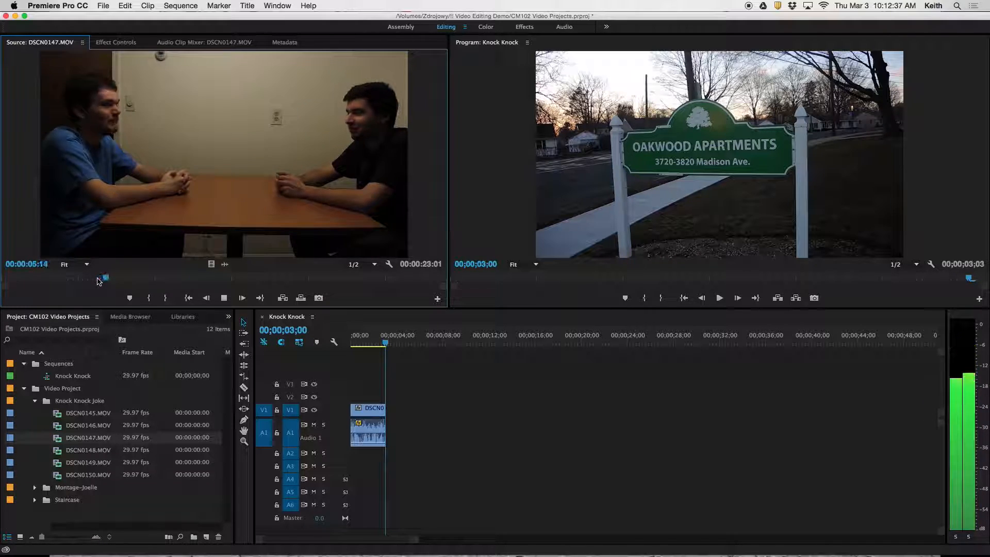
key("space")
key("space")
key("space")
key("j")
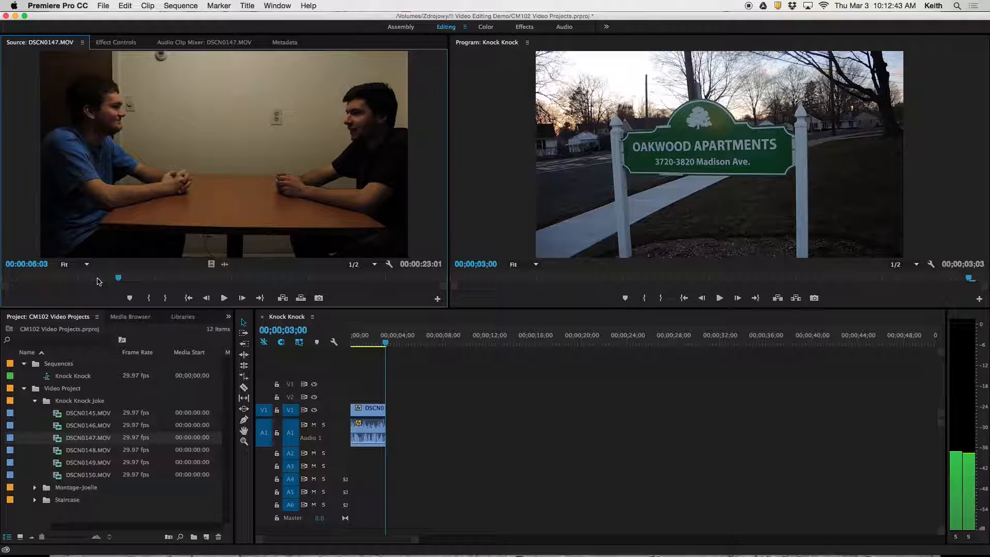
key("i")
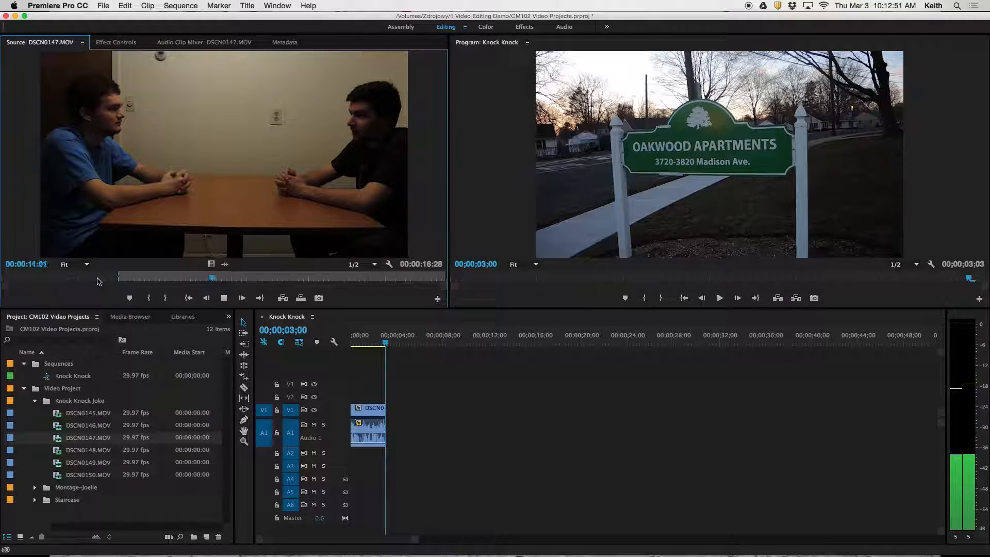
Mark the Out point of DSCN0147.MOV at 00:00:12:05 and insert the marked section into the sequence at 00;00;03;00.
key("space")
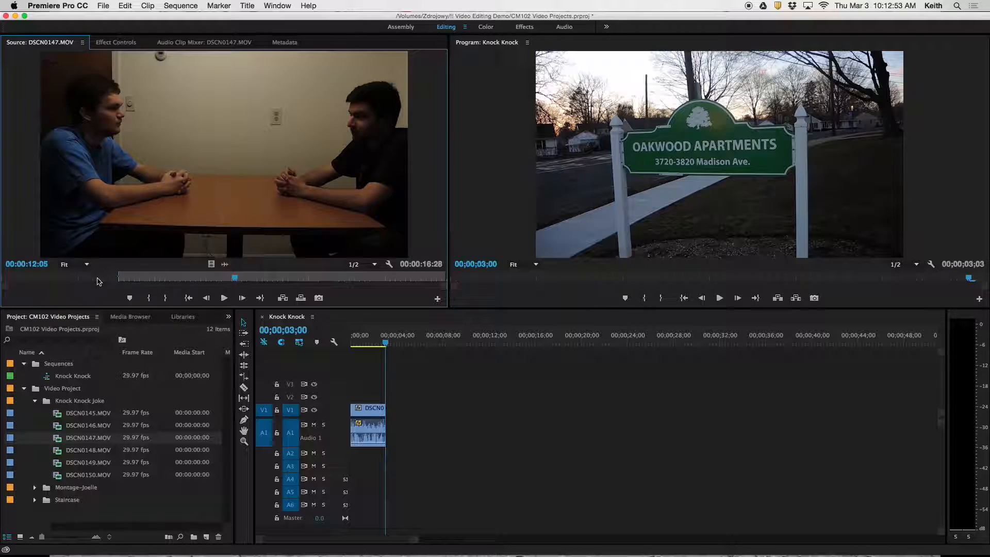
key("o")
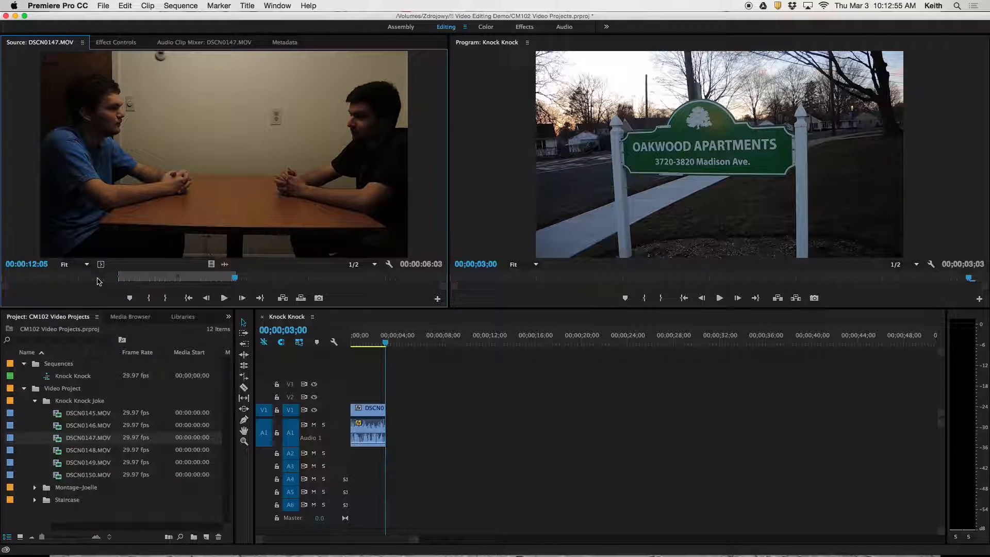
key("comma")
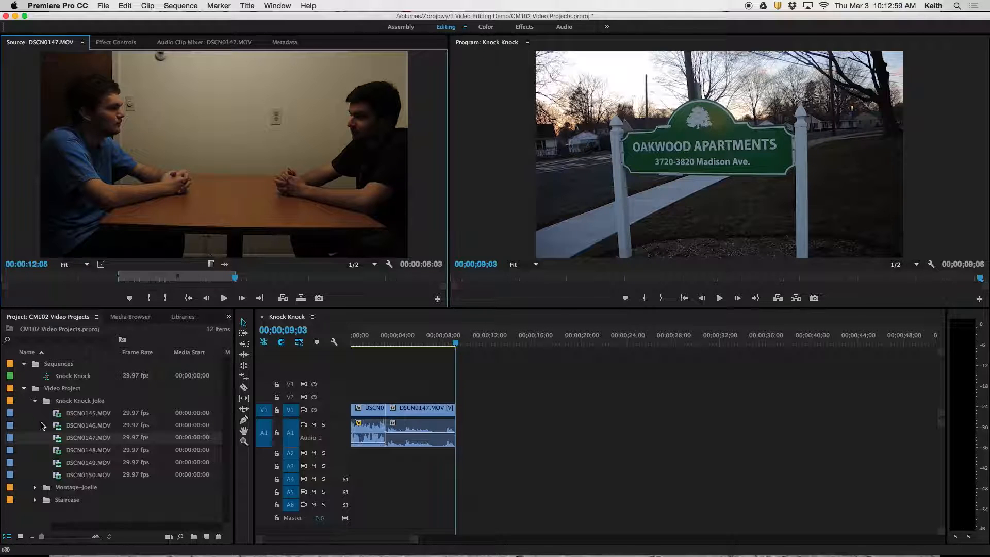
Load DSCN0149.MOV in the Source monitor and mark its In point at 00:00:07:13.
double_click(59, 454)
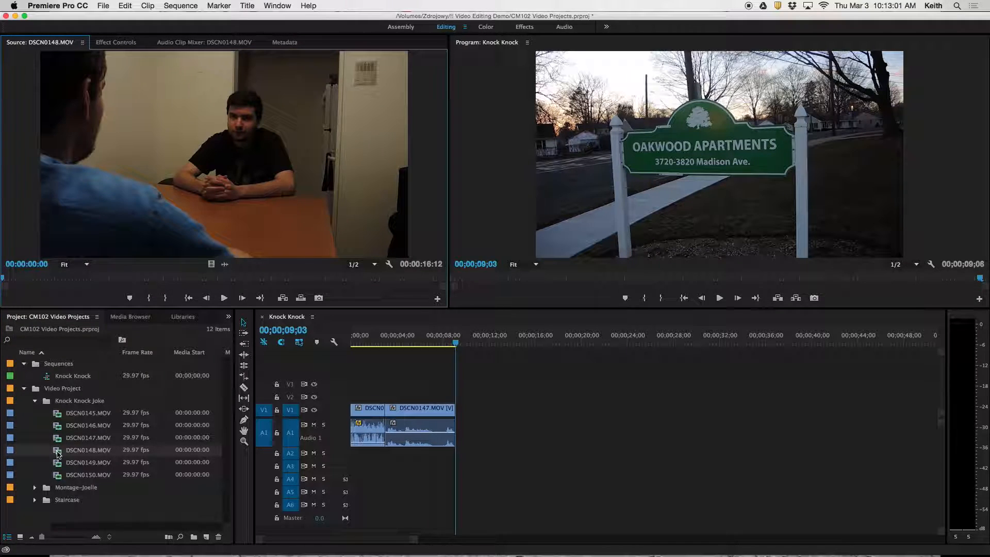
double_click(58, 464)
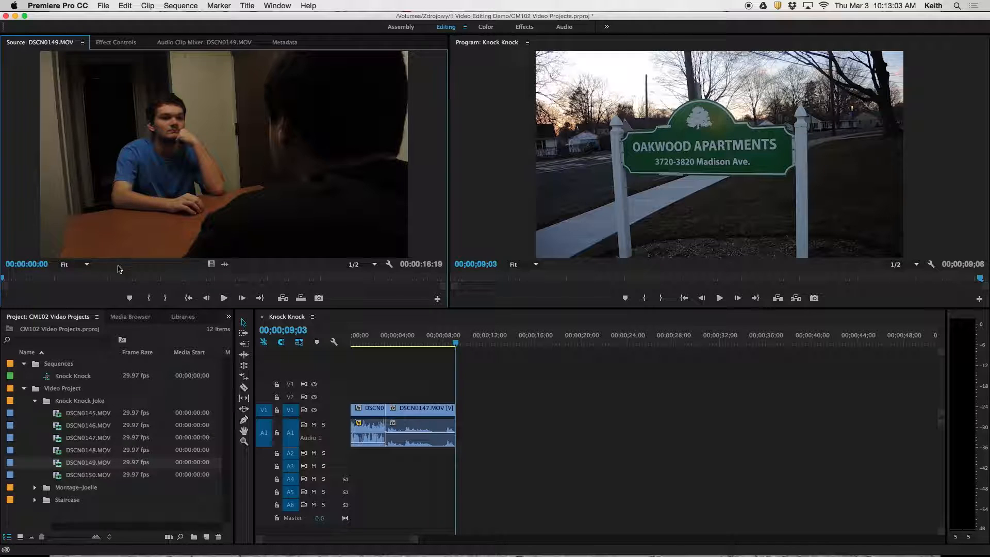
left_click(140, 278)
key("space")
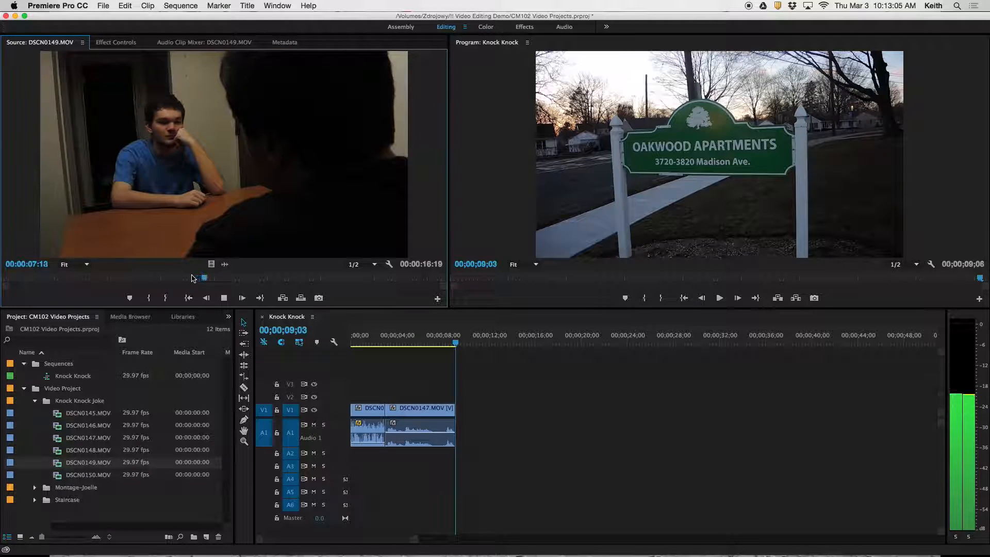
key("space")
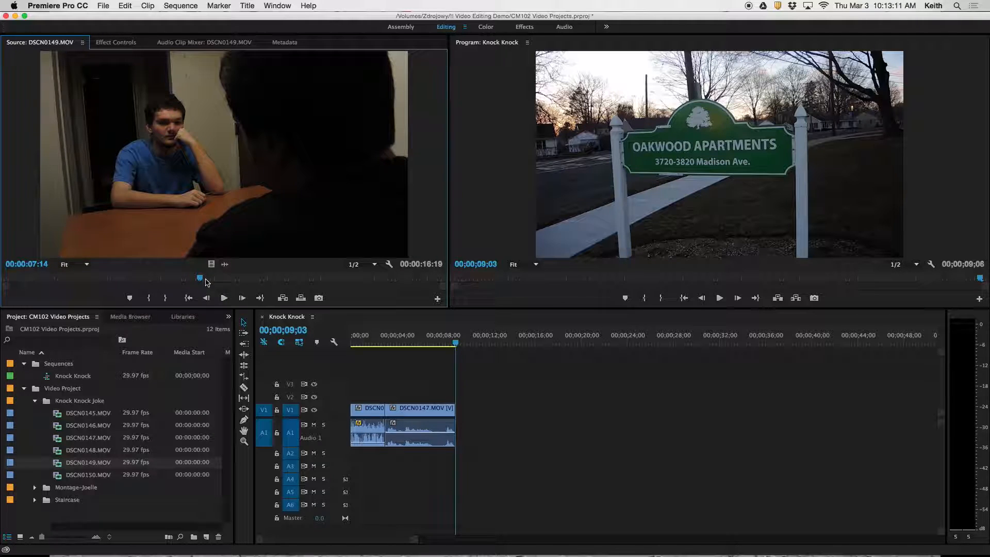
key("space")
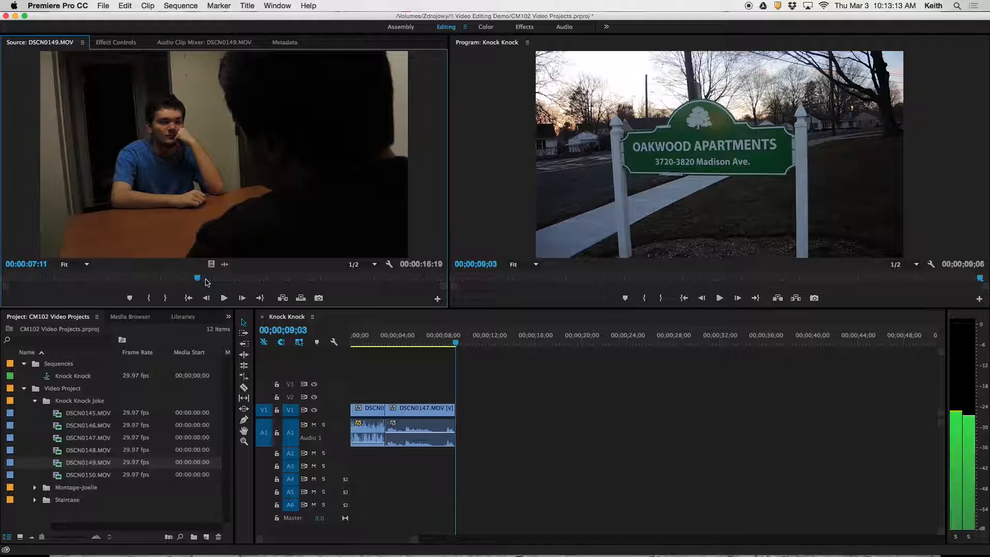
key("space")
key("Right")
key("Right")
key("Right")
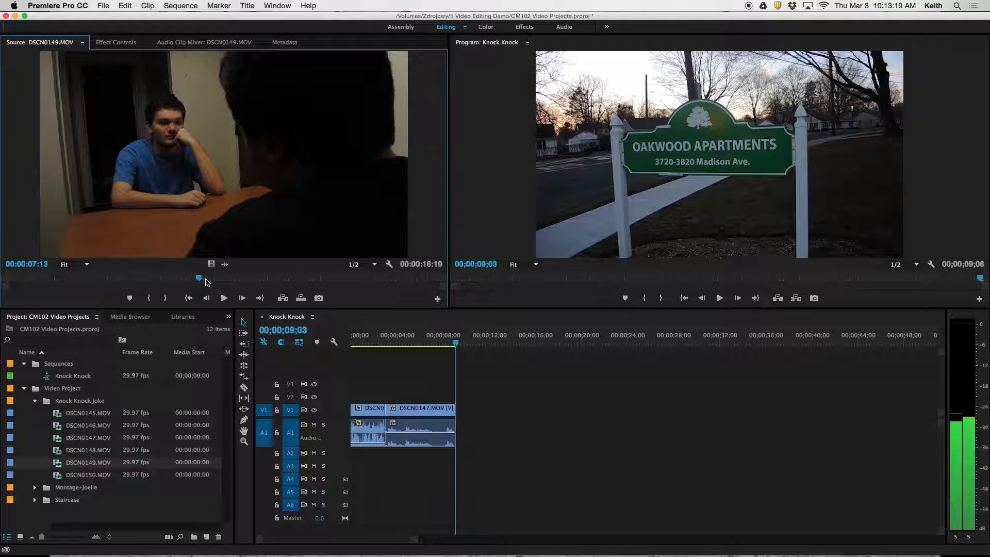
key("i")
Mark the Out point of DSCN0149.MOV at 00:00:08:03 and overwrite the marked section into the sequence at 00;00;09;03.
key("space")
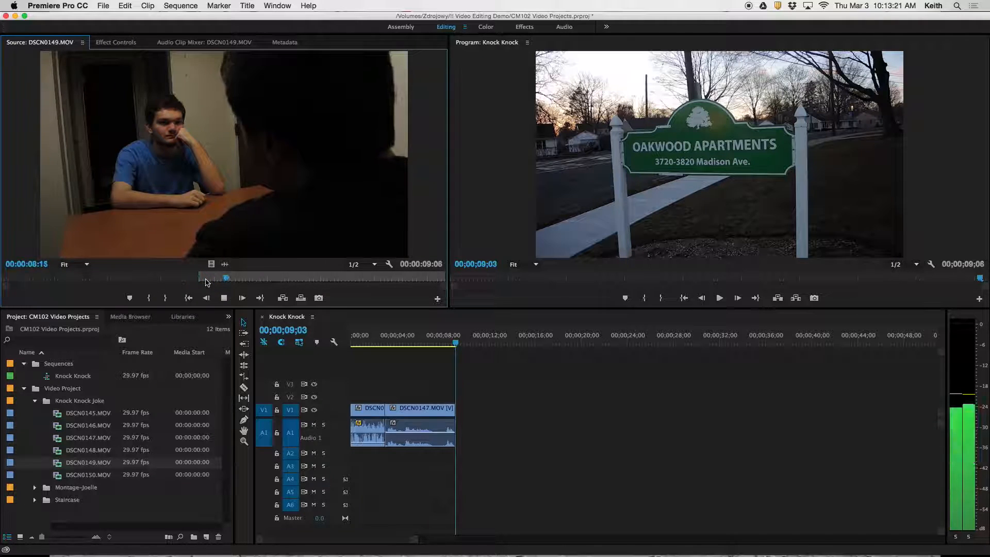
key("space")
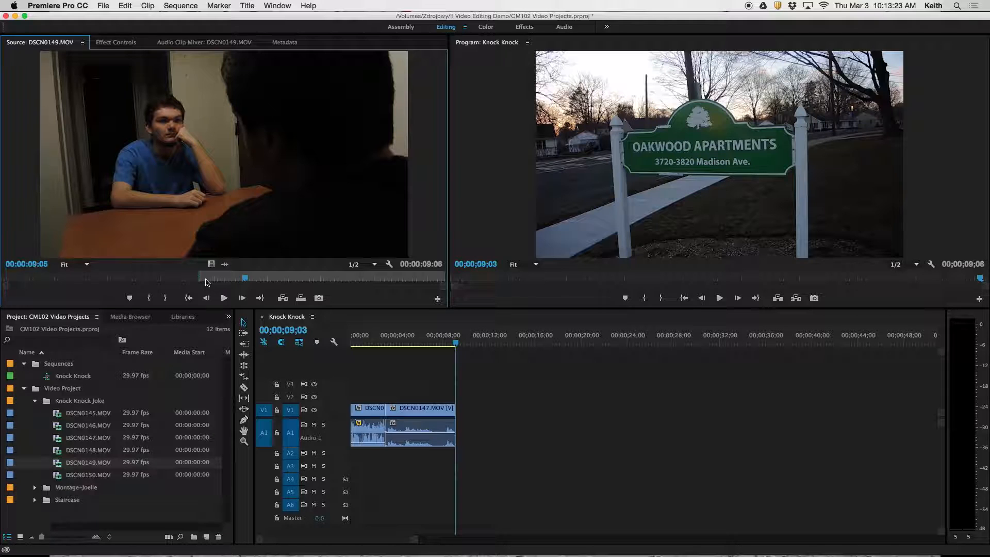
key("Left")
key("Left")
key("Left")
key("Left")
key("Left")
key("Left")
key("Left")
key("Left")
key("Left")
key("Left")
key("Left")
key("Left")
key("Left")
key("Left")
key("Left")
key("Left")
key("Left")
key("Left")
key("Left")
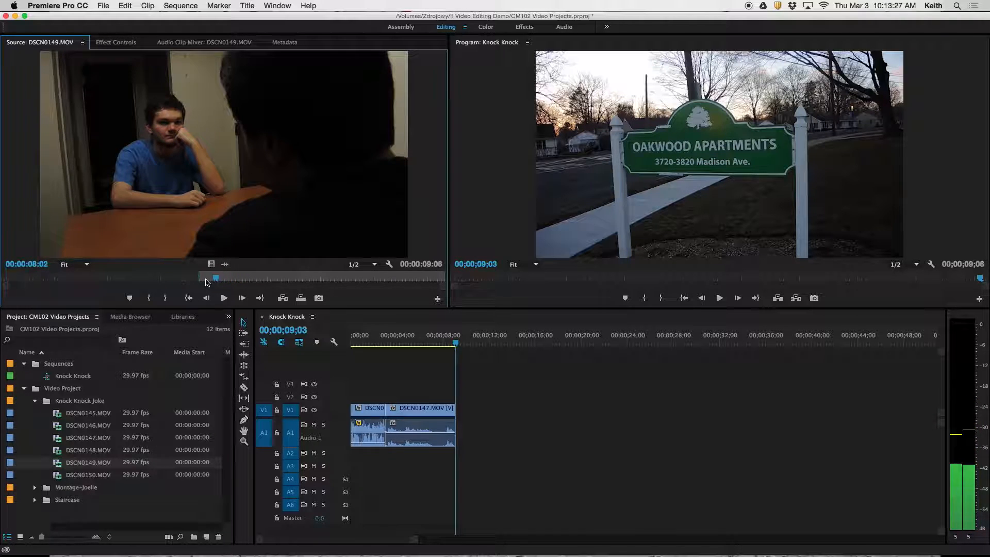
key("space")
key("space")
key("Left")
key("Left")
key("Left")
key("Left")
key("Left")
key("Left")
key("Left")
key("Left")
key("Left")
key("Left")
key("Left")
key("Left")
key("Left")
key("Left")
key("Left")
key("Left")
key("Left")
key("Left")
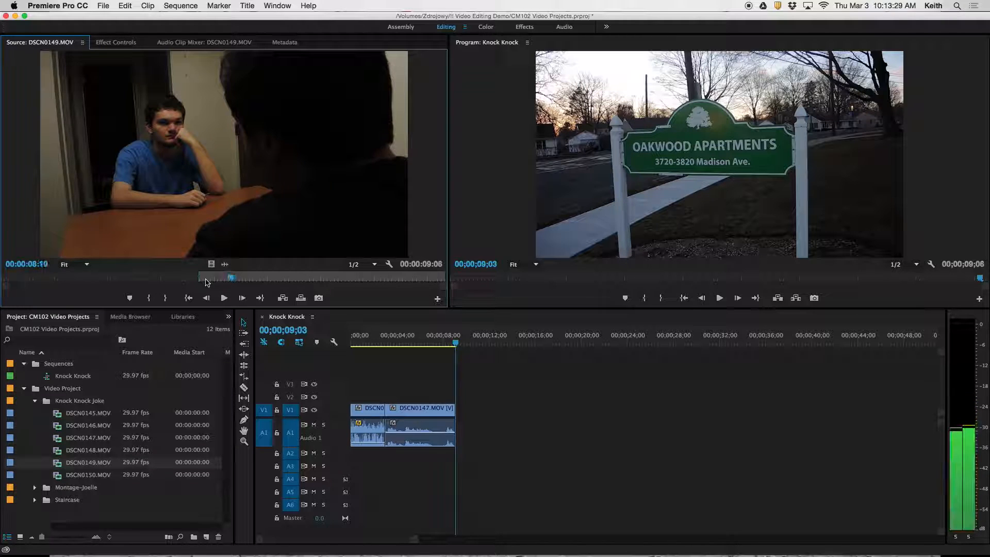
key("Left")
key("Left")
key("Left")
key("Left")
key("Left")
key("Left")
key("Left")
key("Left")
key("Left")
key("Left")
key("Left")
key("Left")
key("Left")
key("Left")
key("Left")
key("Left")
key("Left")
key("Left")
key("Left")
key("Left")
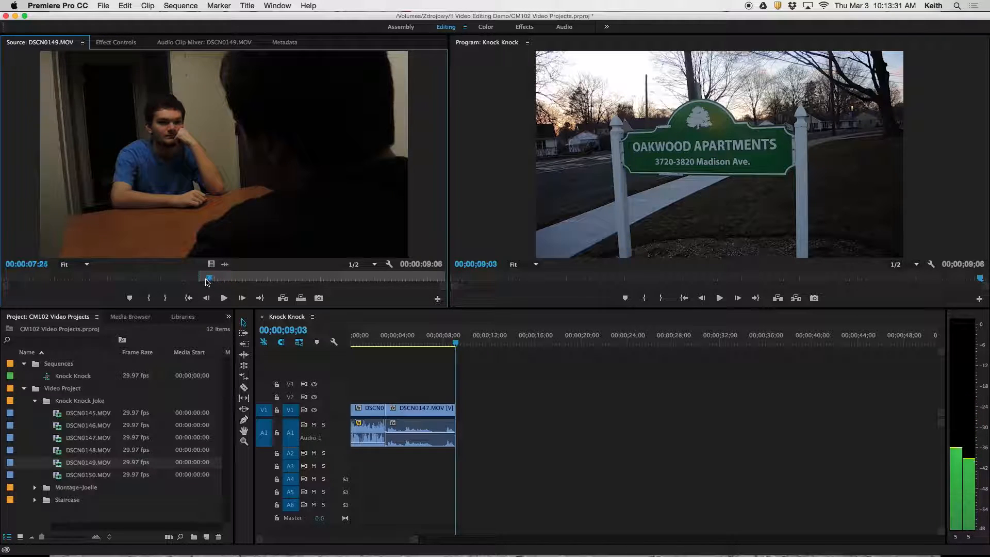
key("space")
key("space")
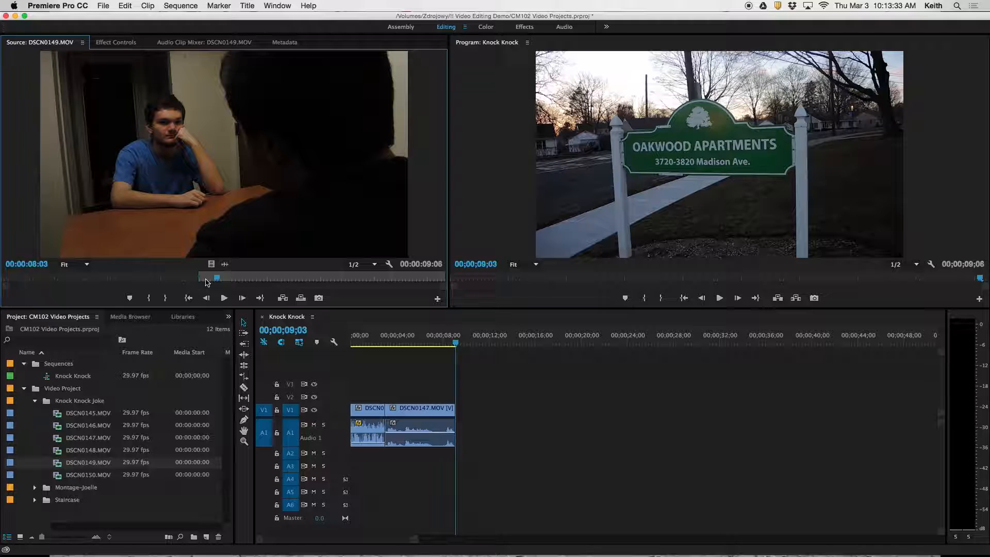
key("o")
key("period")
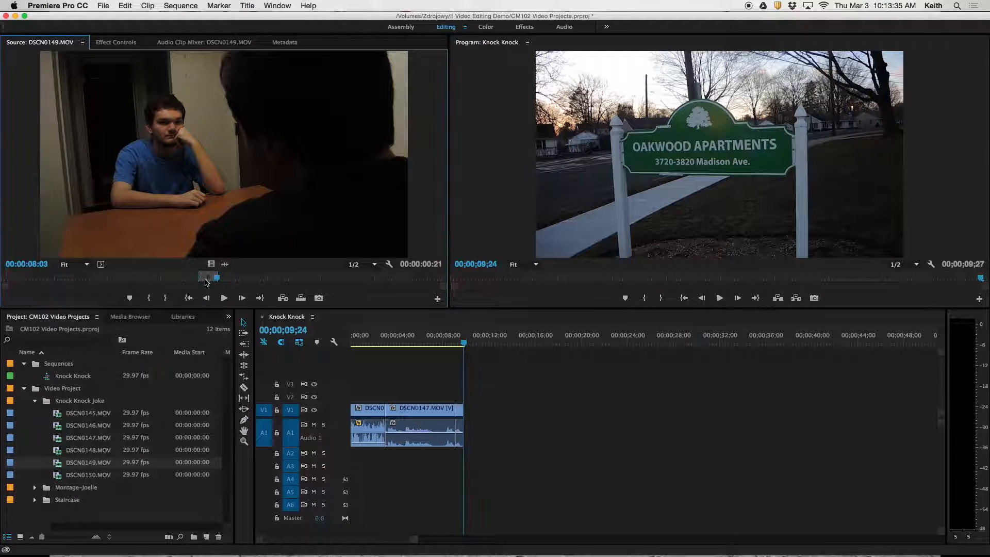
Load DSCN0148.MOV in the Source monitor and mark its In point at 00:00:07:17.
double_click(60, 453)
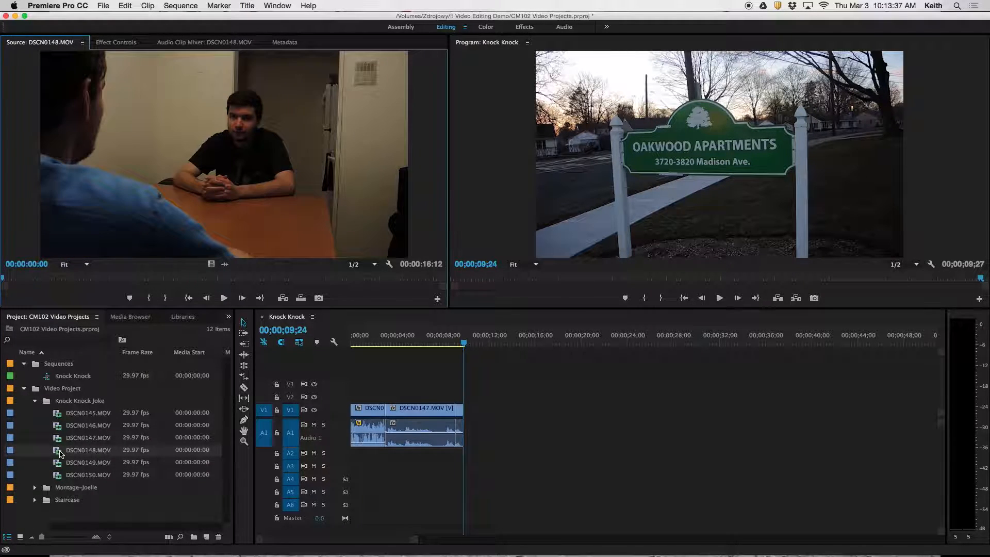
left_click_drag(171, 275, 200, 279)
key("space")
left_click(200, 279)
key("space")
key("space")
key("i")
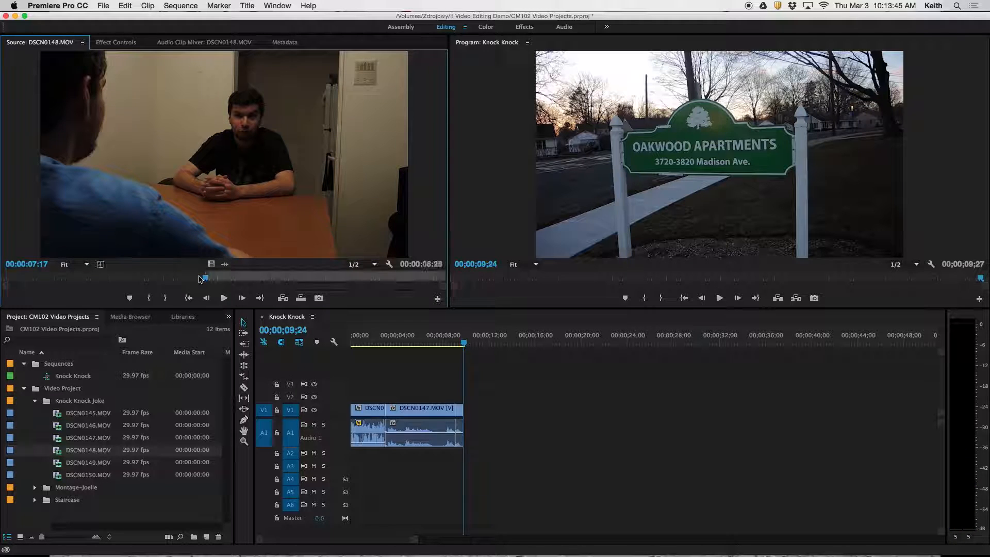
Mark the Out point of DSCN0148.MOV at 00:00:08:09 and overwrite the marked section into the sequence at 00;00;09;24.
key("space")
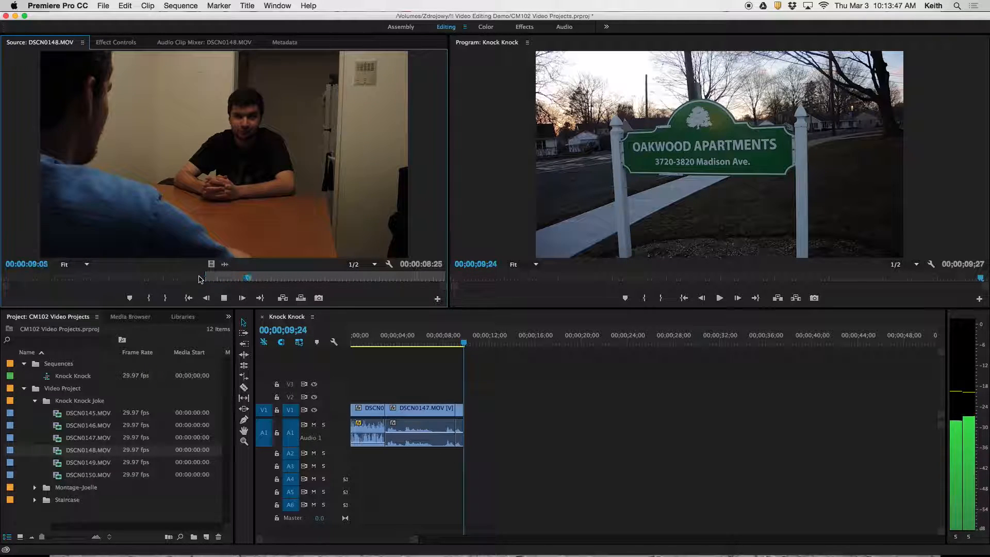
key("space")
key("j")
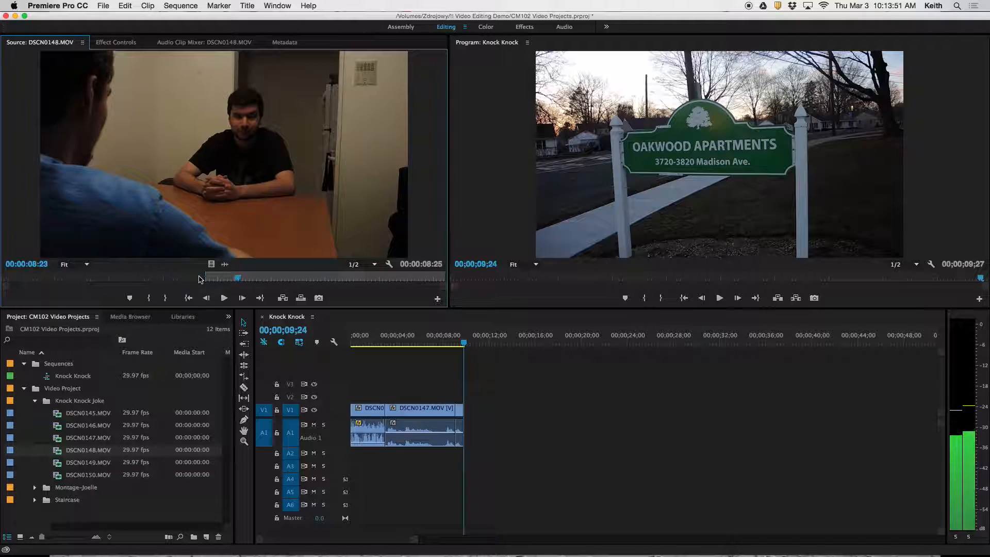
key("space")
key("space")
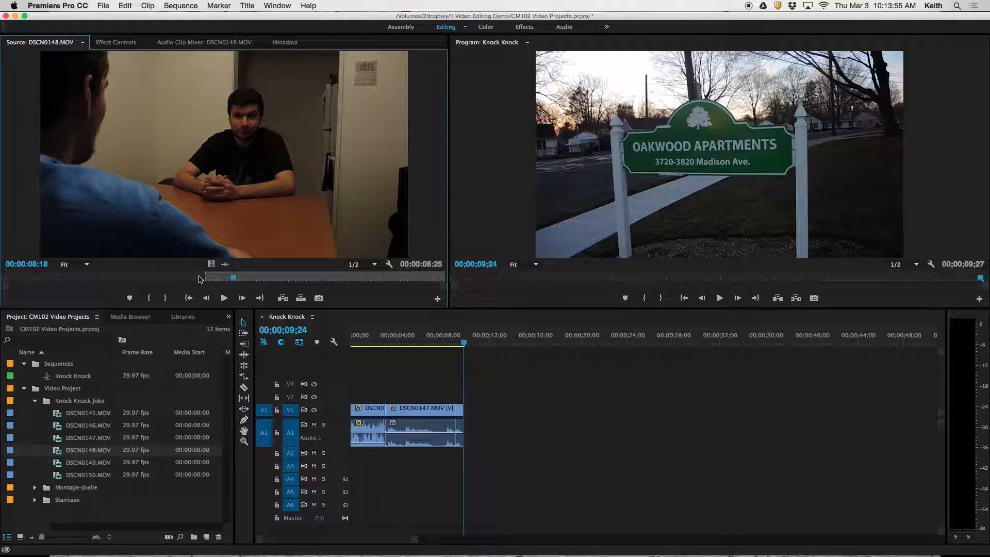
key("j")
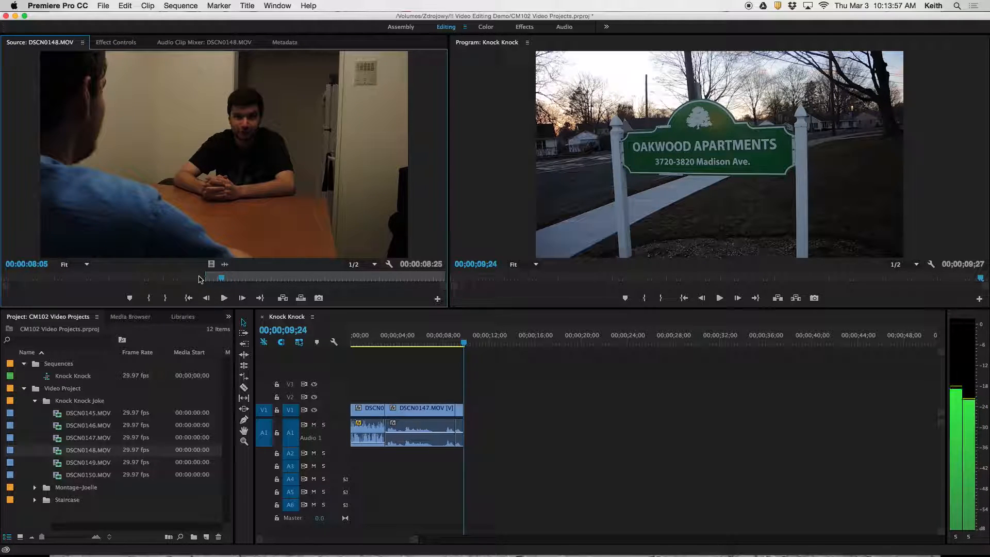
key("k")
key("j")
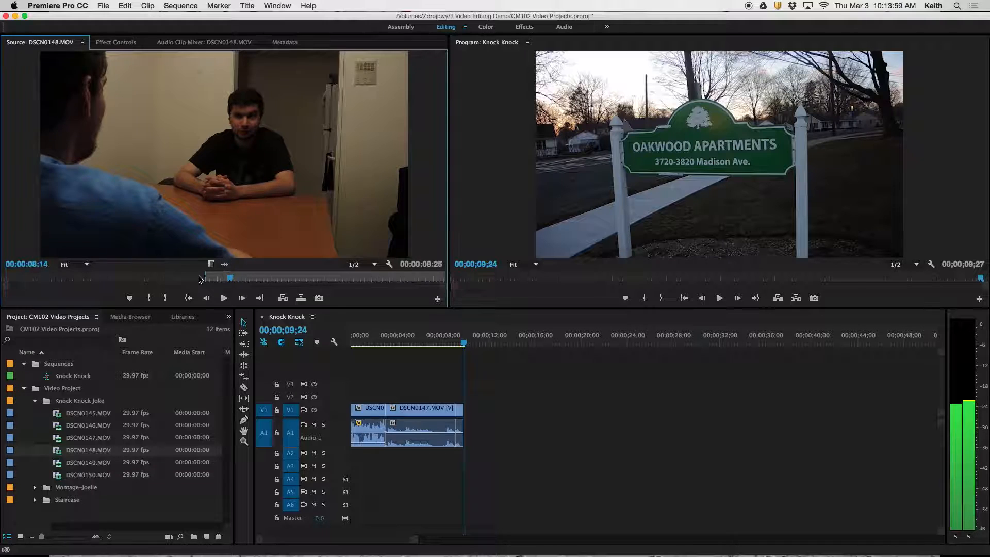
key("o")
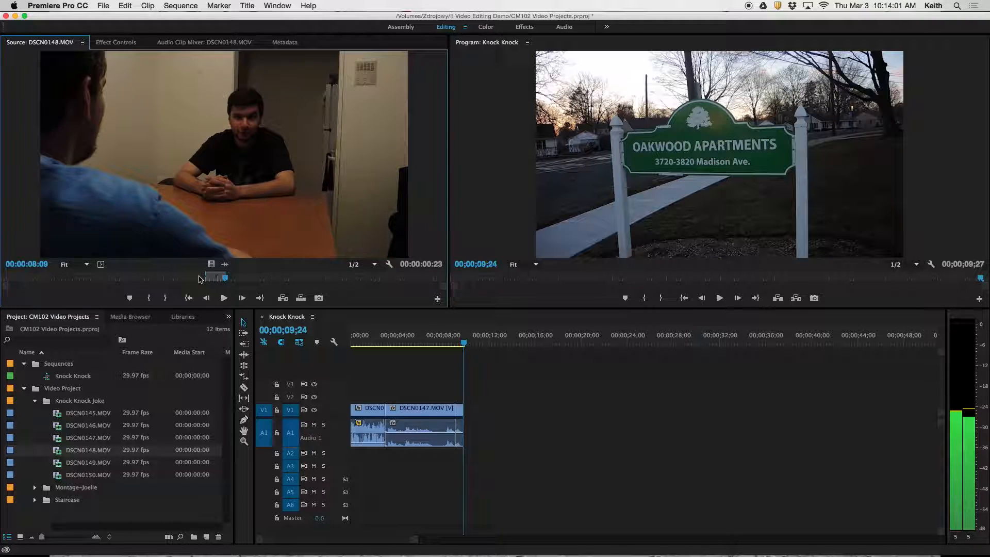
key(".")
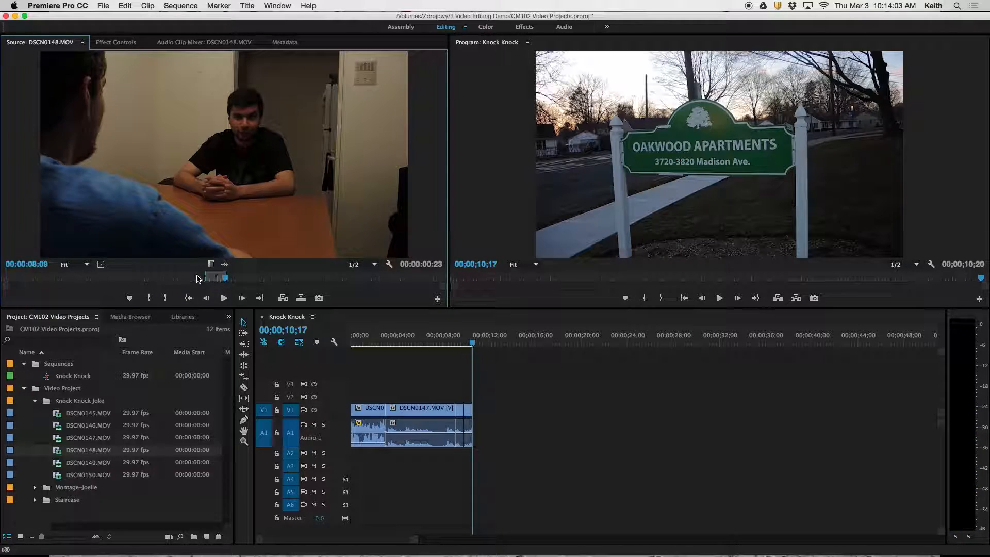
Load DSCN0149.MOV in the Source monitor and mark its In point at 00:00:09:10.
double_click(60, 464)
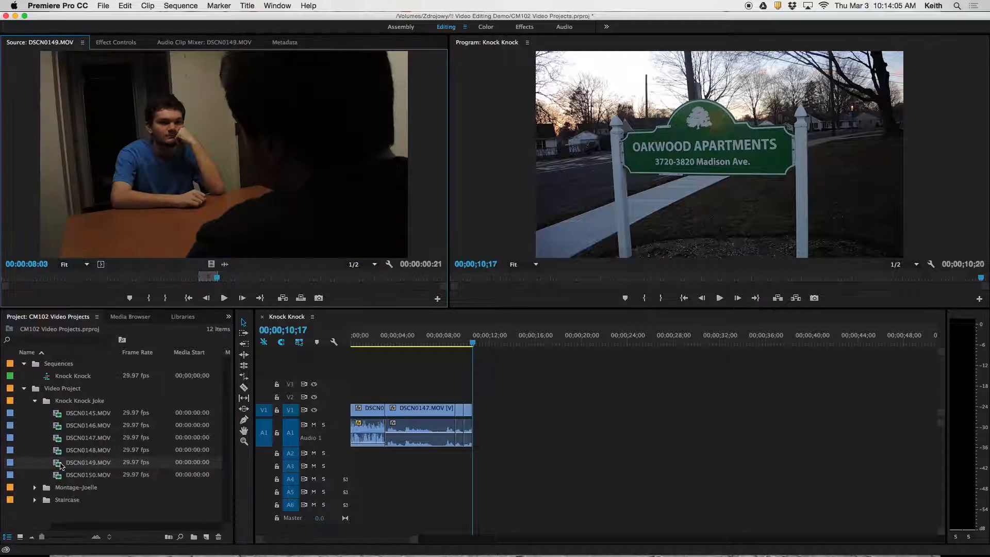
key("l")
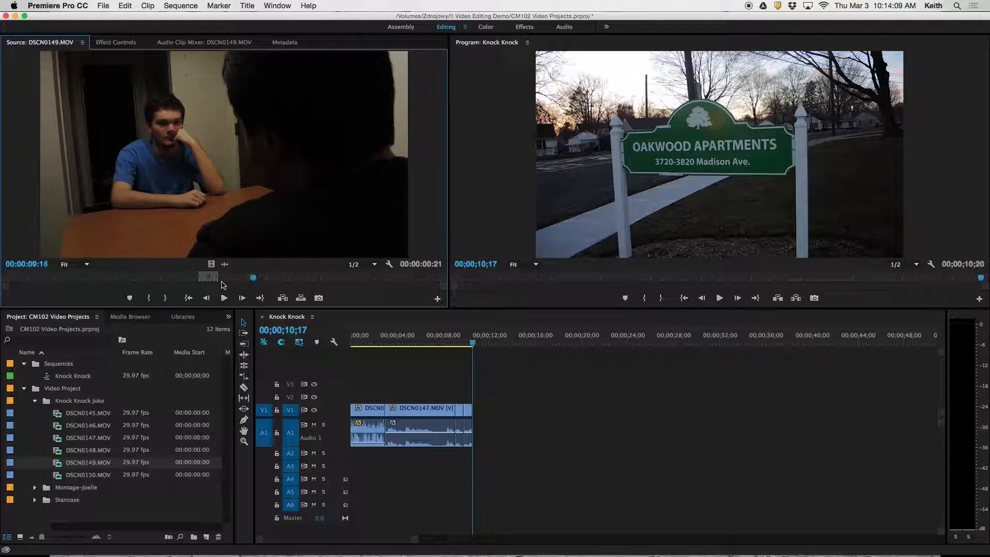
key("j")
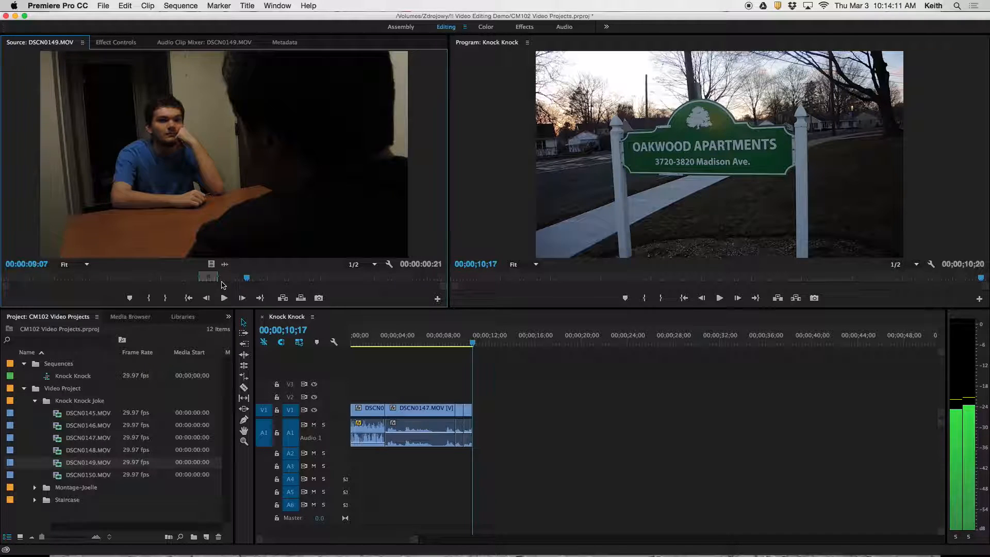
key("Right")
key("Right")
key("Right")
key("Right")
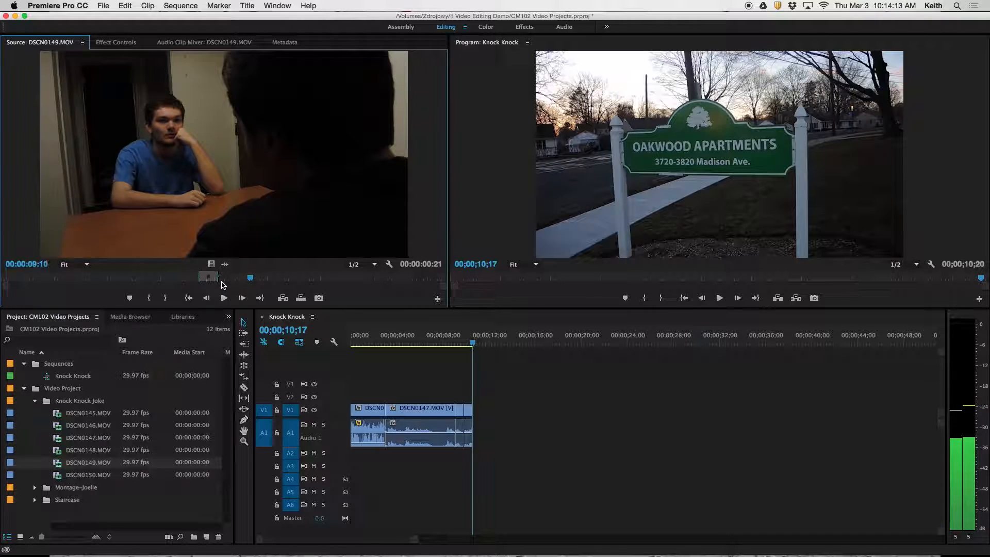
key("Left")
key("i")
Mark the Out point of DSCN0149.MOV at 00:00:10:15 and overwrite the marked section into the sequence at 00;00;10;17.
key("space")
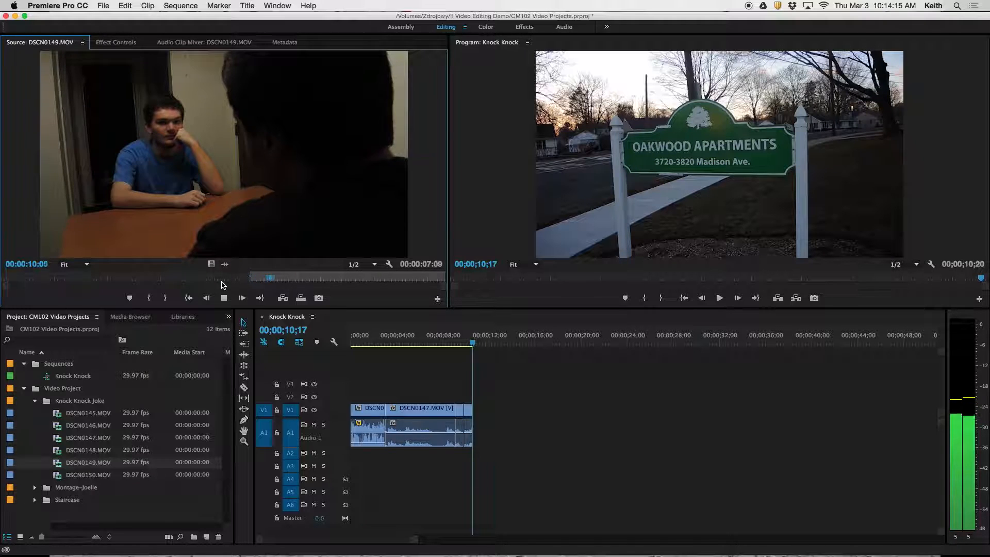
key("space")
key("o")
key(".")
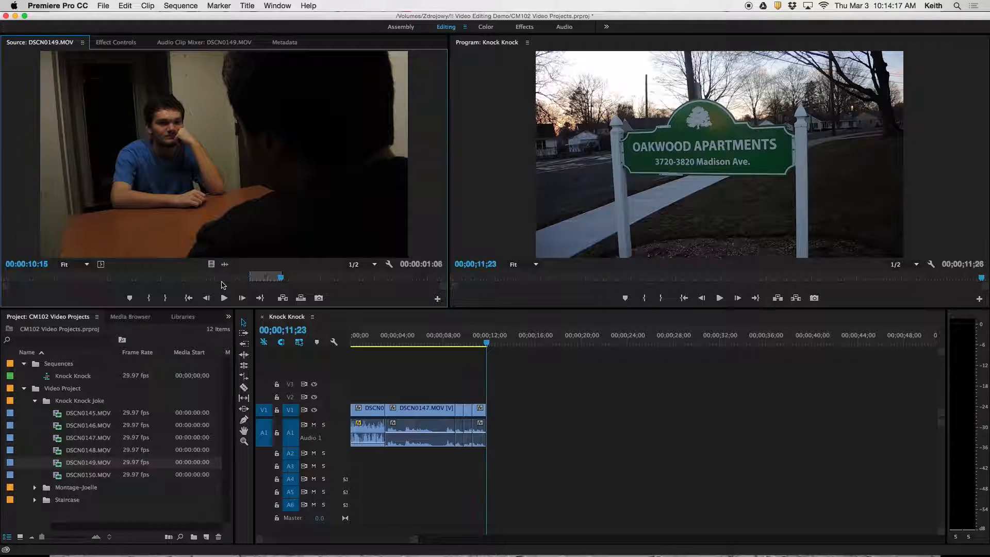
Load DSCN0148.MOV in the Source monitor and mark its In point at 00:00:09:17.
double_click(55, 452)
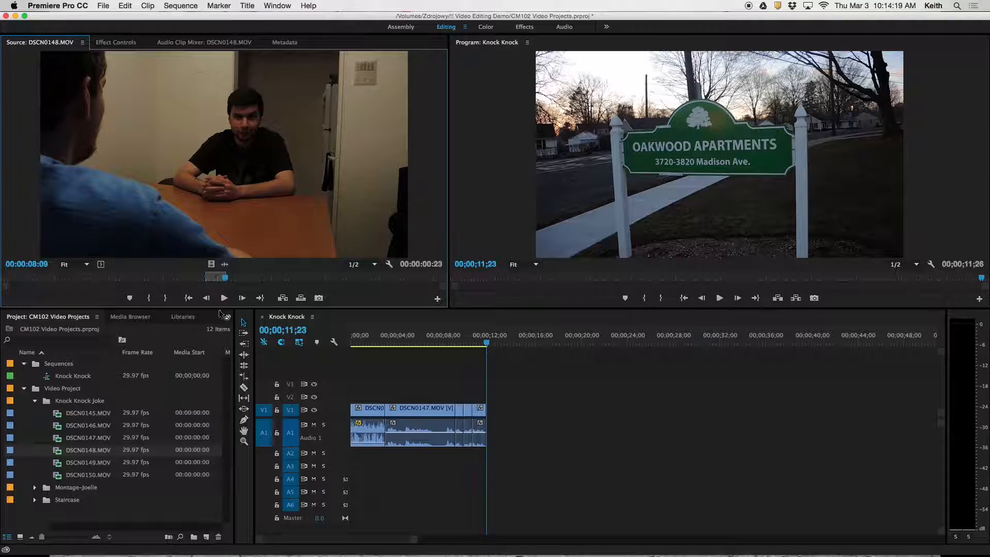
left_click(227, 299)
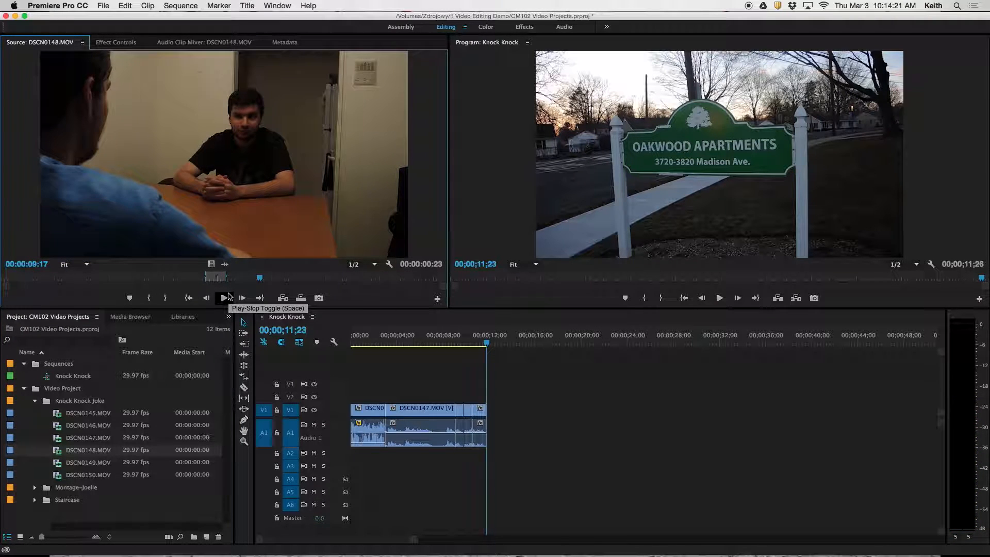
key("i")
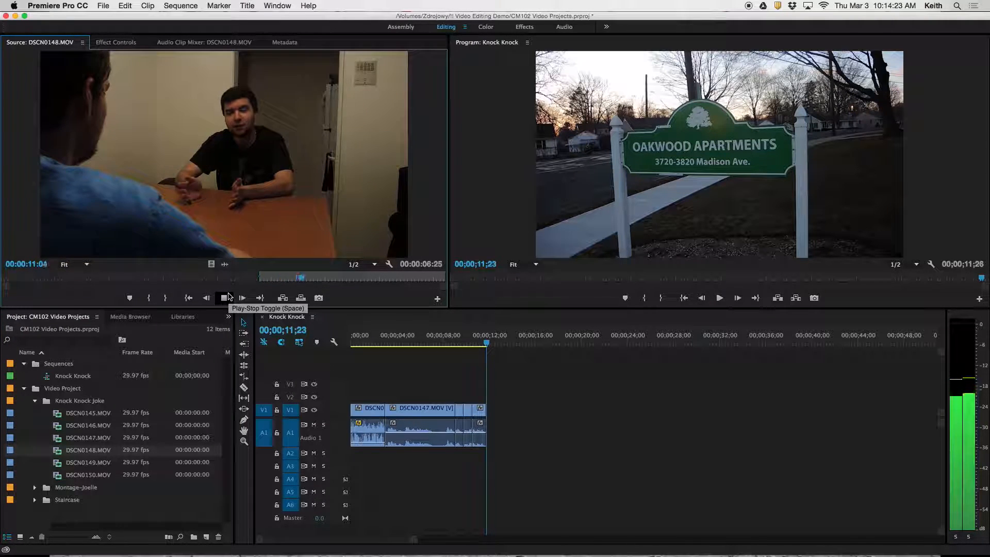
Play through DSCN0148.MOV in the Source monitor to examine the delivery of the line following the In point.
left_click(225, 298)
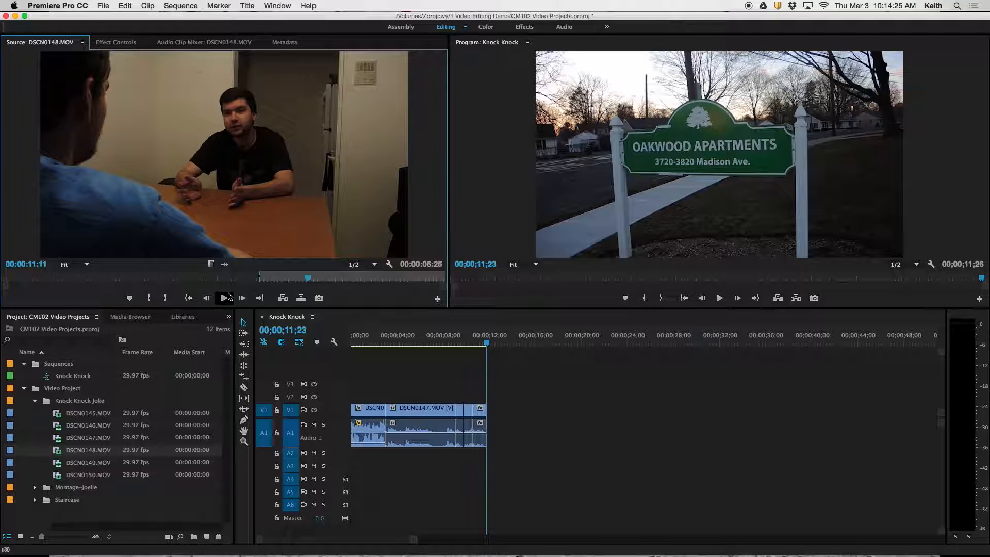
key("j")
key("k")
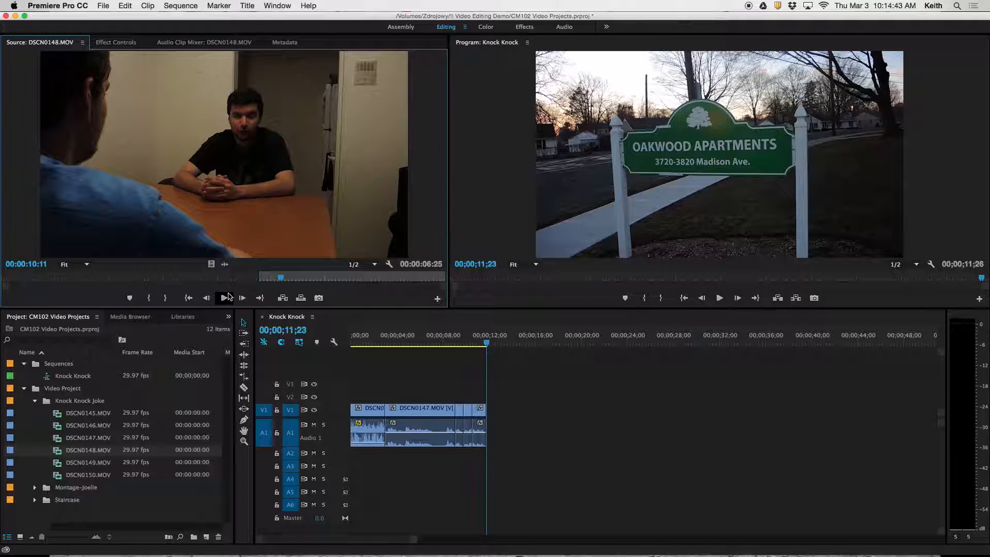
left_click(228, 297)
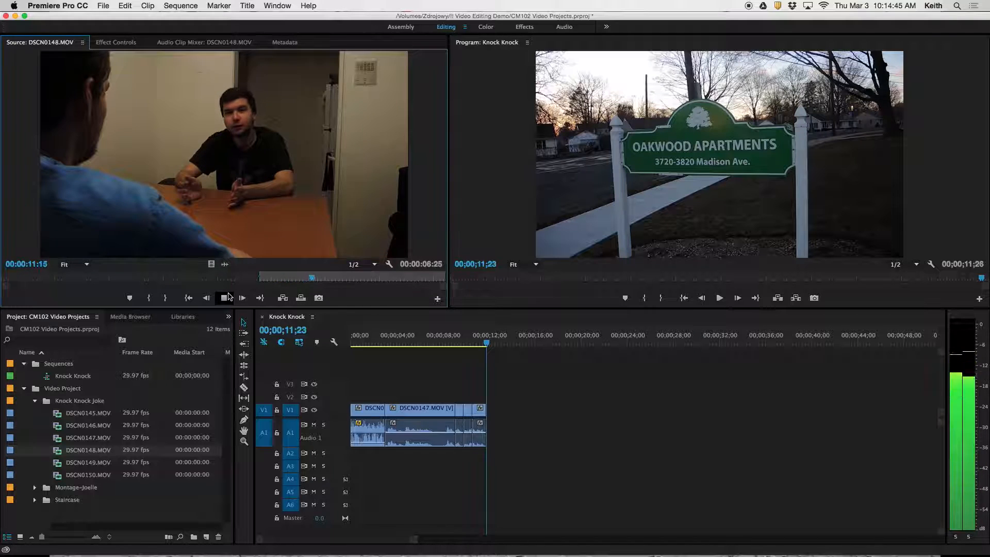
left_click(228, 297)
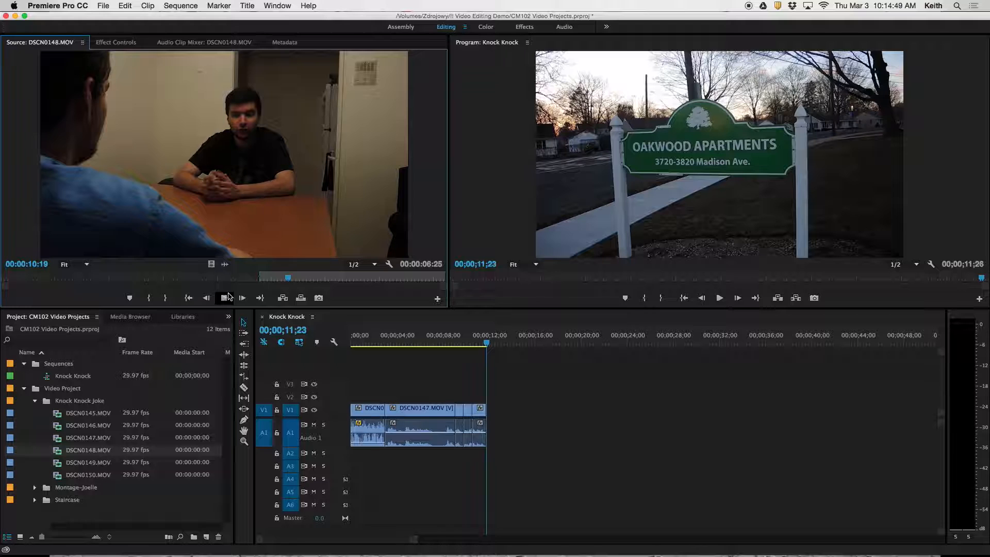
left_click(228, 297)
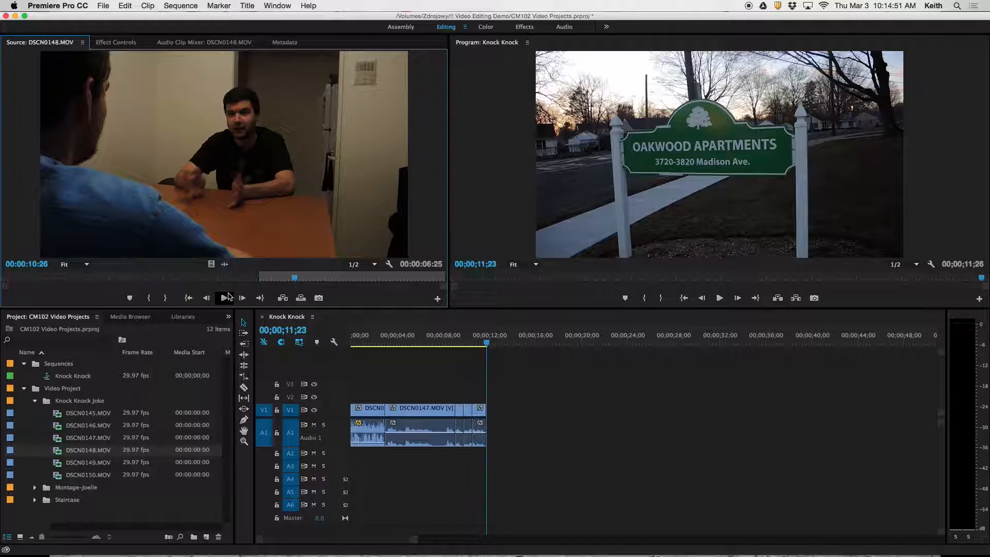
left_click(228, 297)
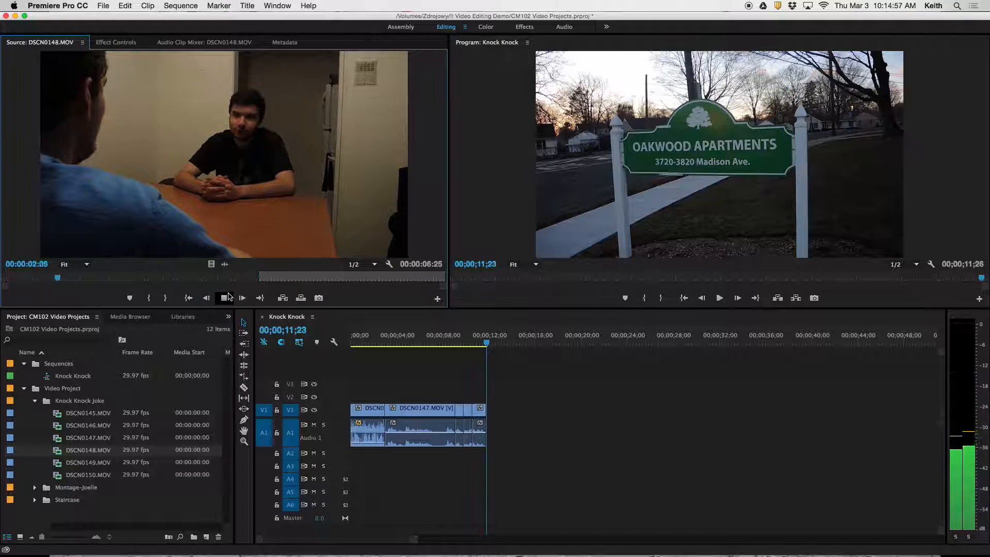
left_click(228, 297)
left_click(228, 297)
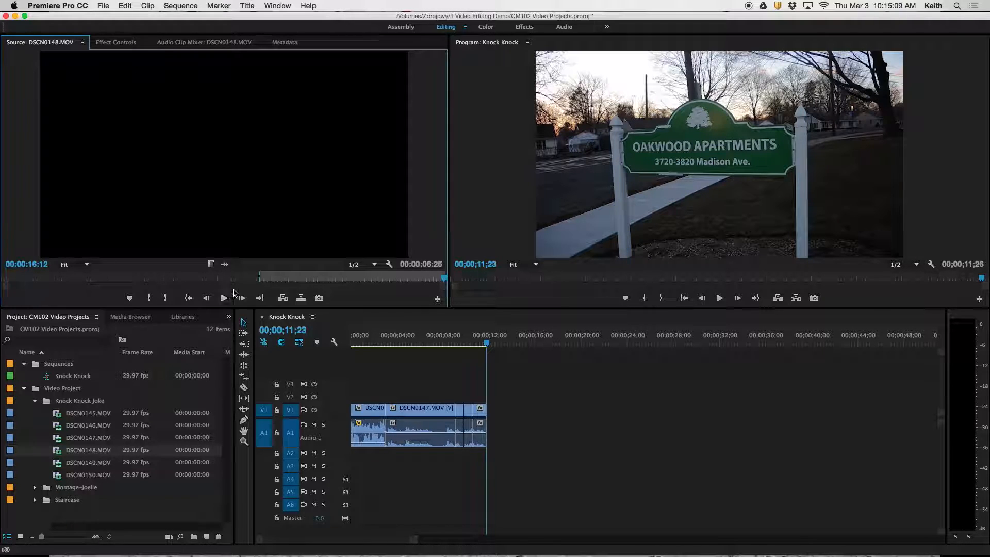
Mark the Out point of DSCN0148.MOV at 00:00:11:08 and overwrite the marked section into the sequence at 00;00;11;23.
left_click(276, 279)
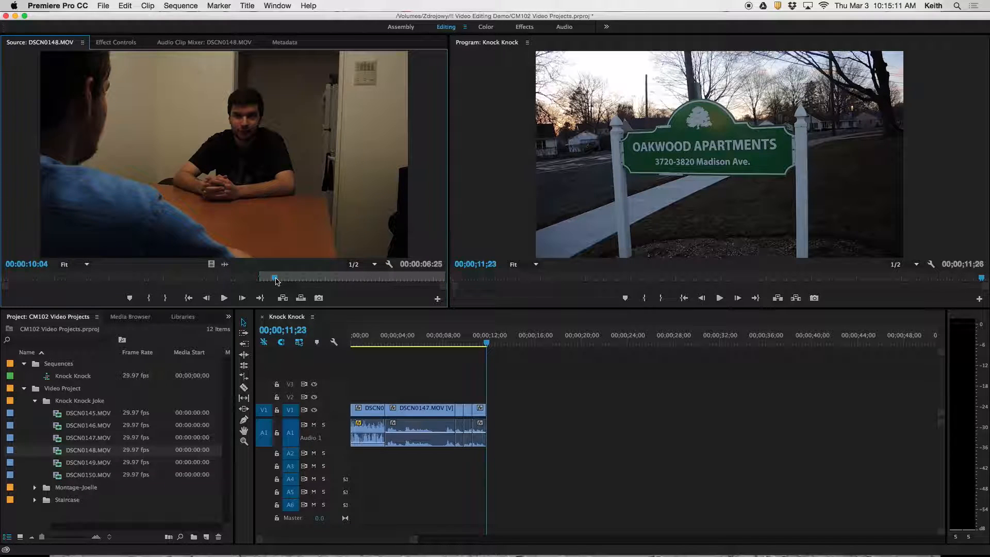
key("space")
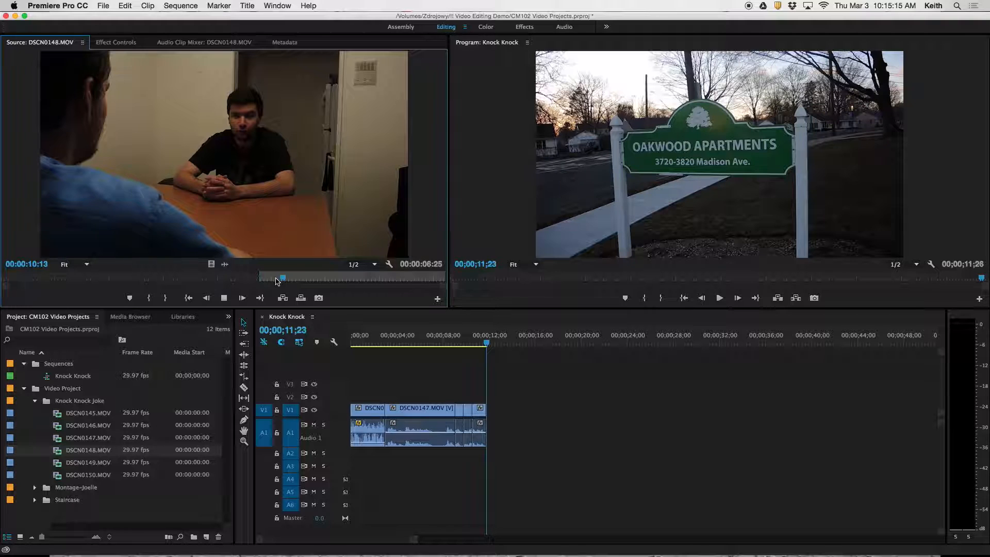
key("space")
key("j")
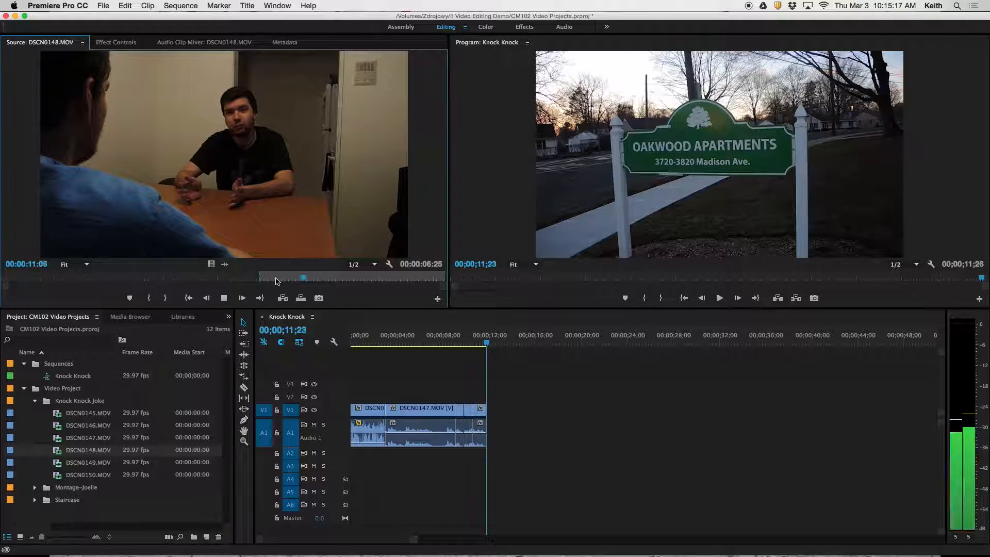
key("k")
key("l")
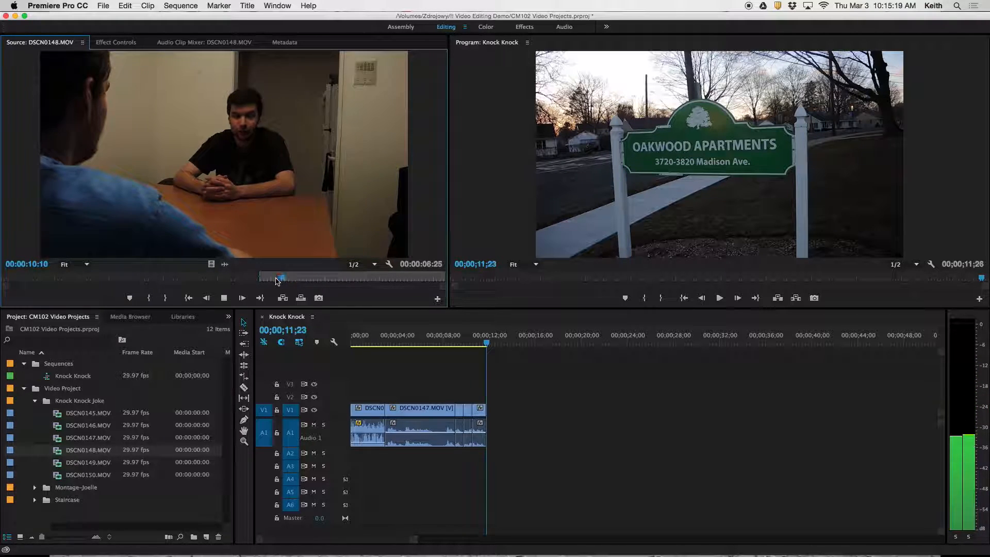
key("j")
key("k")
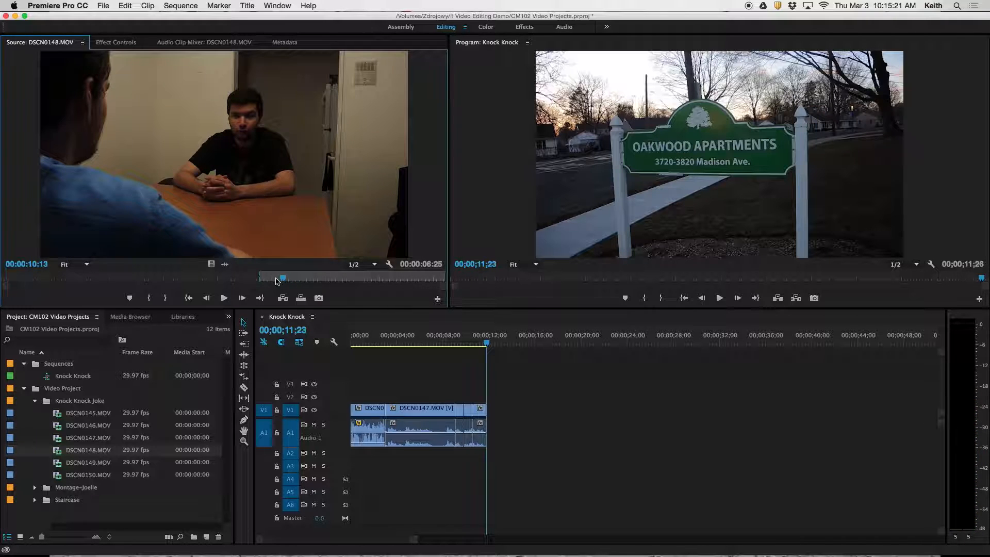
key("l")
key("k")
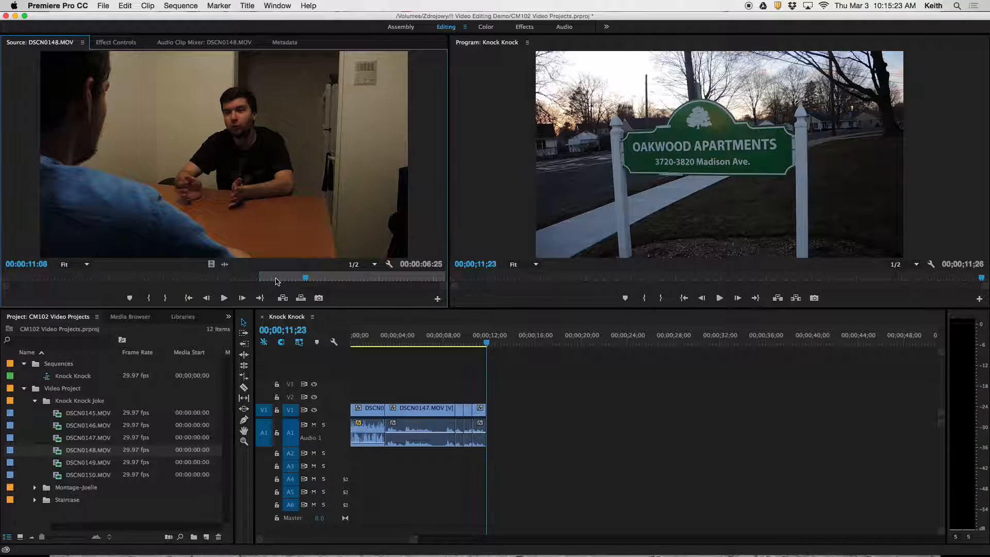
key("o")
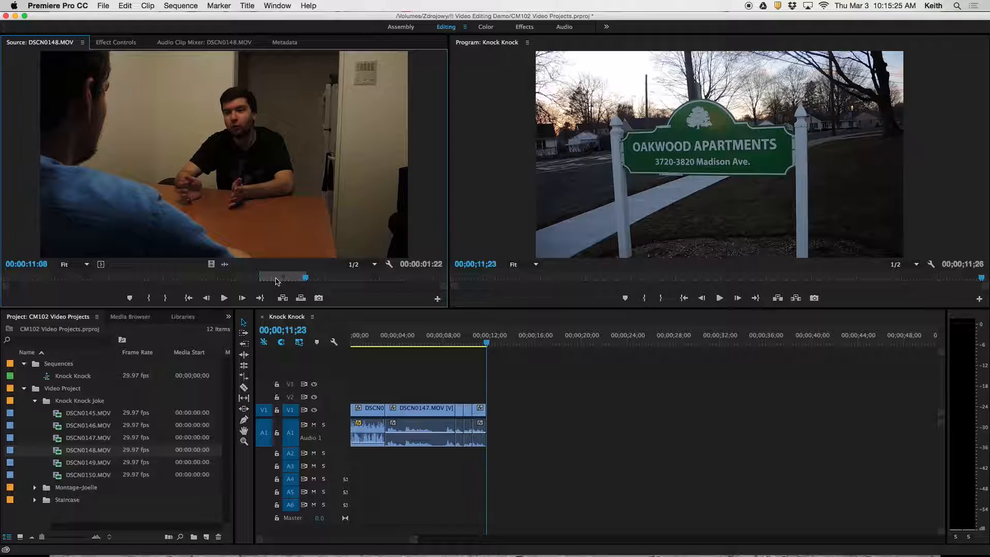
key("period")
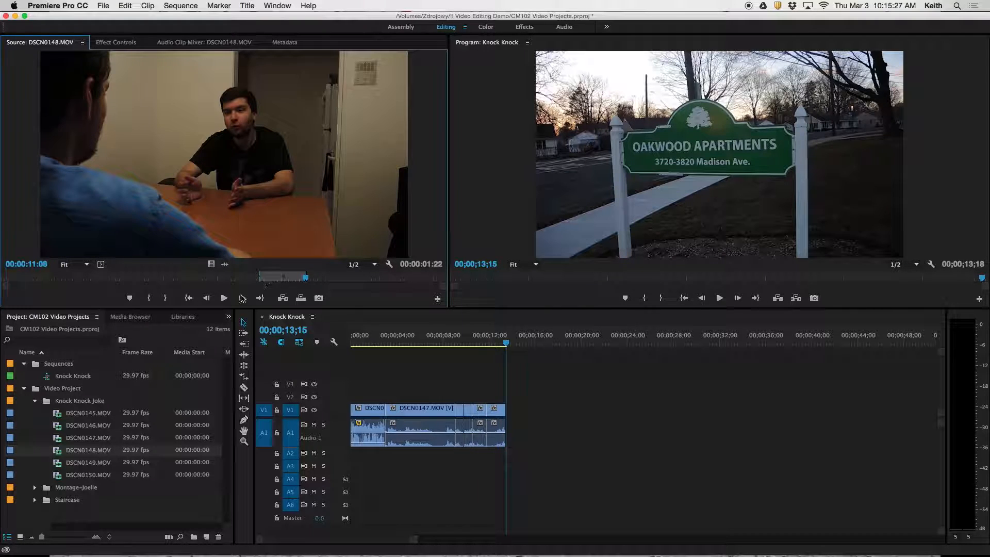
Load DSCN0147.MOV in the Source monitor and mark its In point at 00:00:16:06.
double_click(72, 437)
key("l")
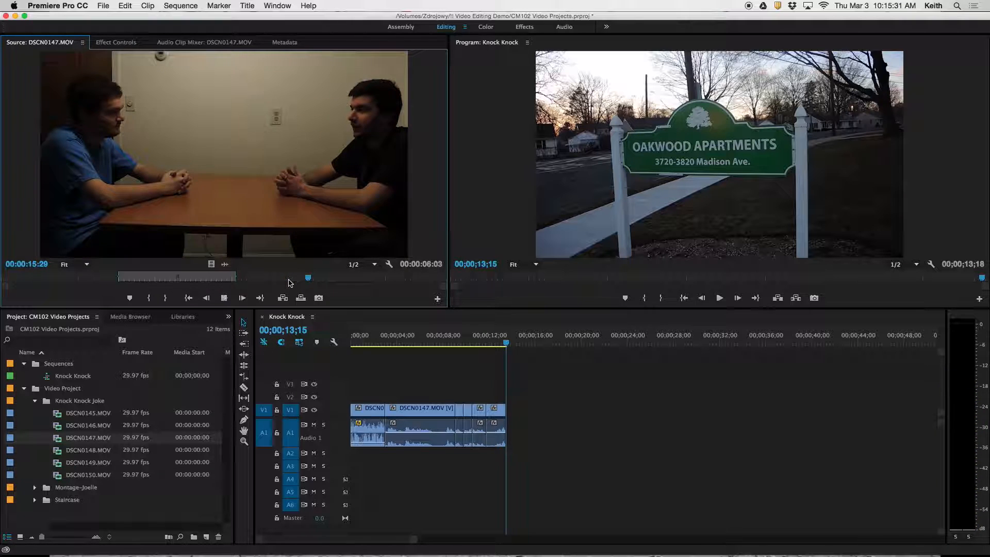
key("k")
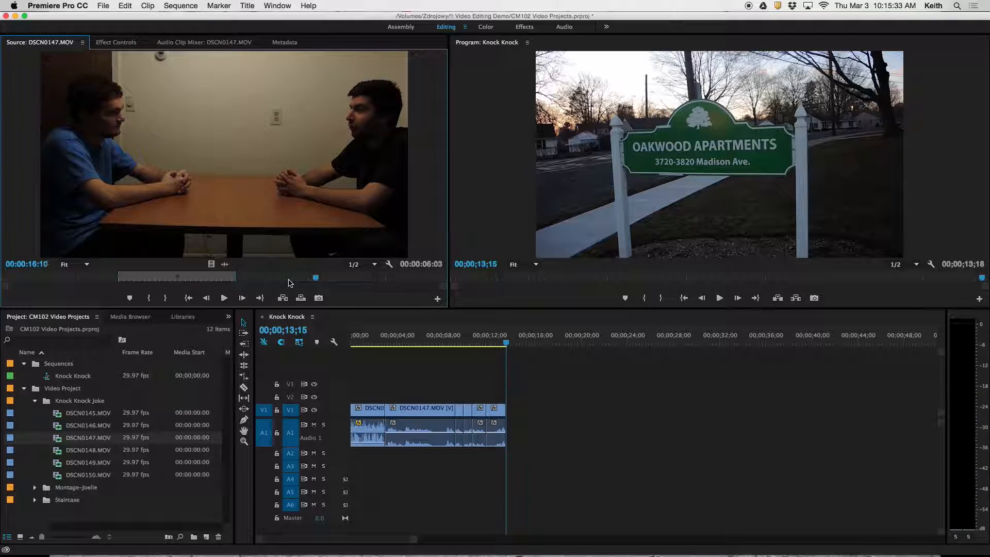
key("j")
key("i")
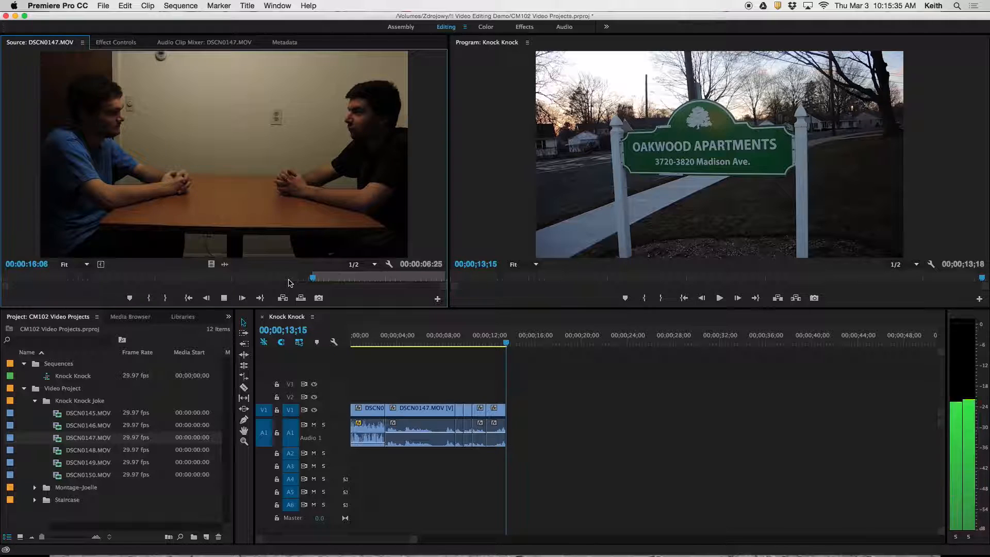
Mark the Out point of DSCN0147.MOV for a 00:00:01:16 section and overwrite it into the sequence at 00;00;13;15.
key("o")
key("k")
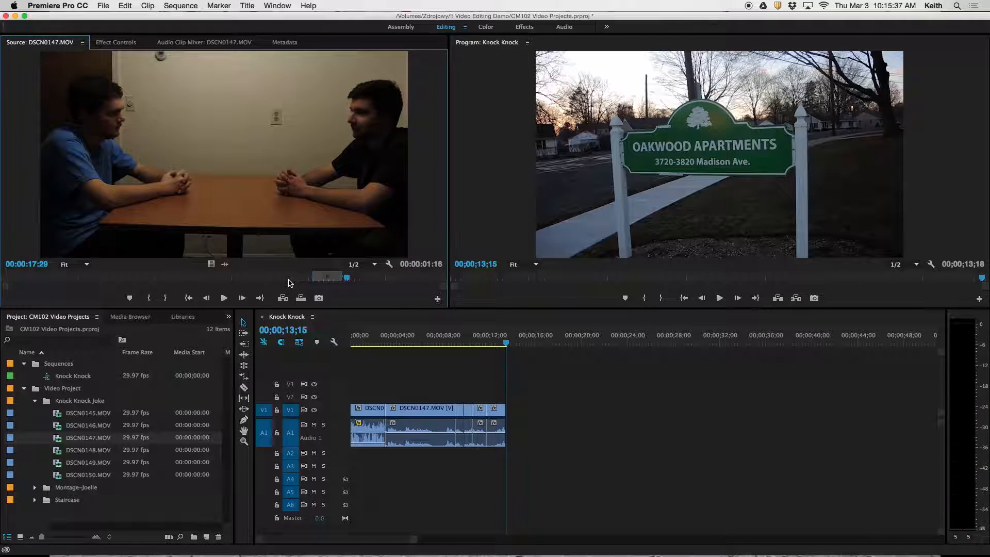
key("comma")
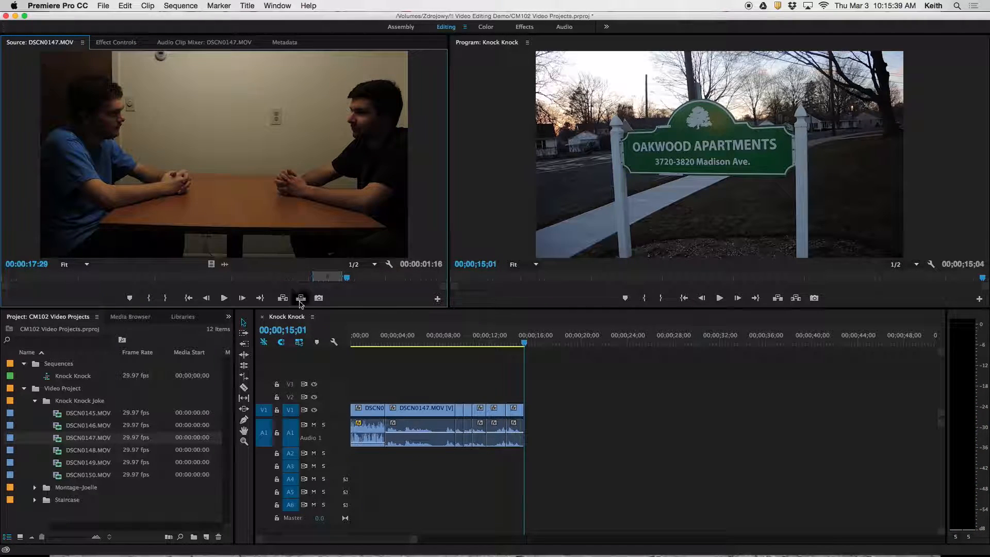
Play the assembled Knock Knock sequence from its beginning to review all the cuts.
left_click(323, 344)
key("Home")
key("space")
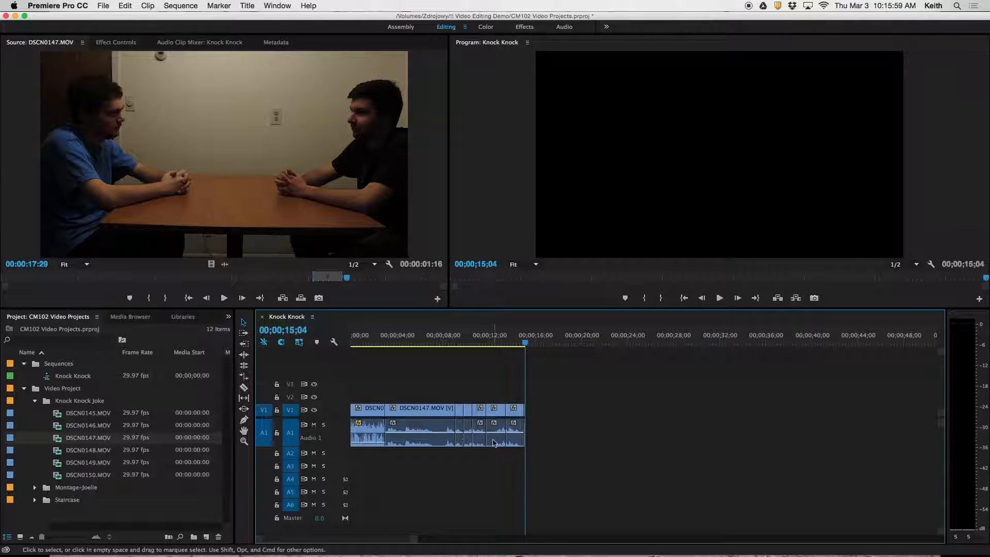
Review the sequence's ending and trim the end of the last DSCN0147.MOV clip back to 00;00;15;01.
left_click_drag(420, 539, 373, 537)
left_click(635, 341)
key("space")
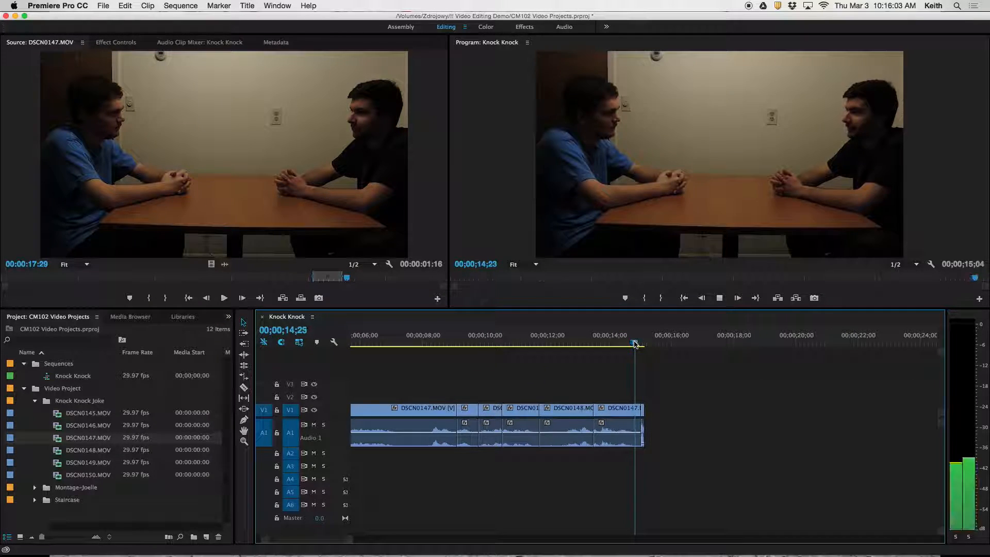
left_click(634, 341)
key("space")
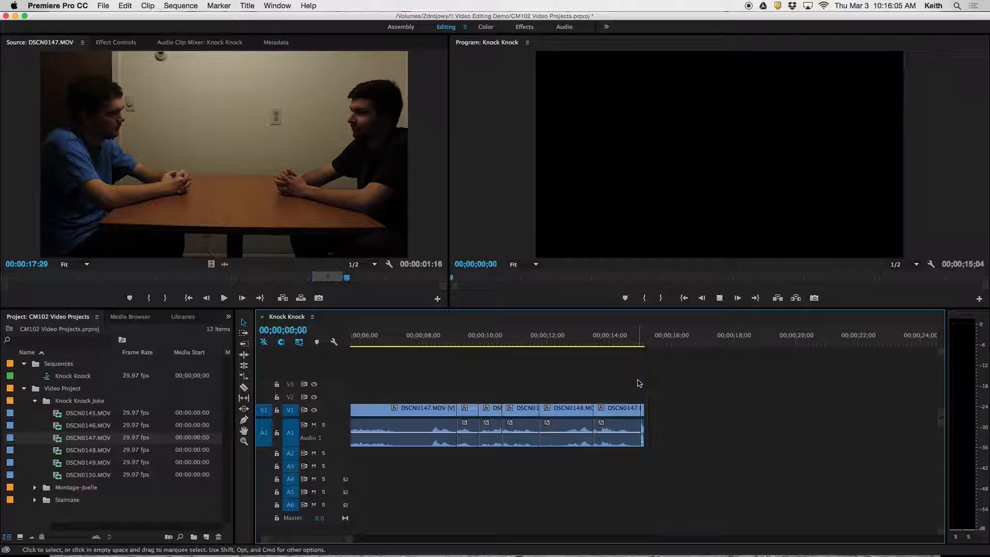
key("space")
key("space")
left_click_drag(821, 417, 818, 417)
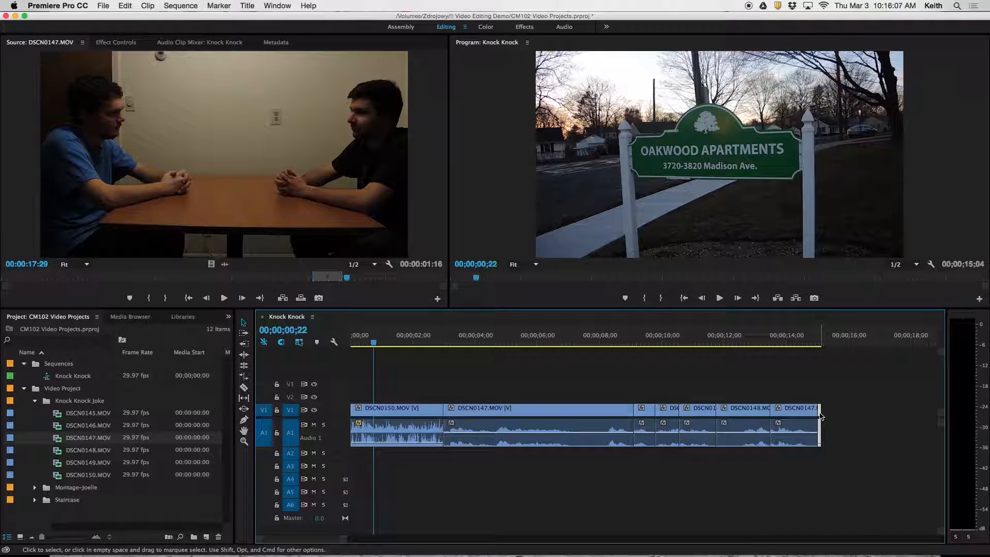
Check the sequence's trimmed end, and scrub to 00;00;08;26 near the end of the first DSCN0147.MOV clip.
left_click(814, 343)
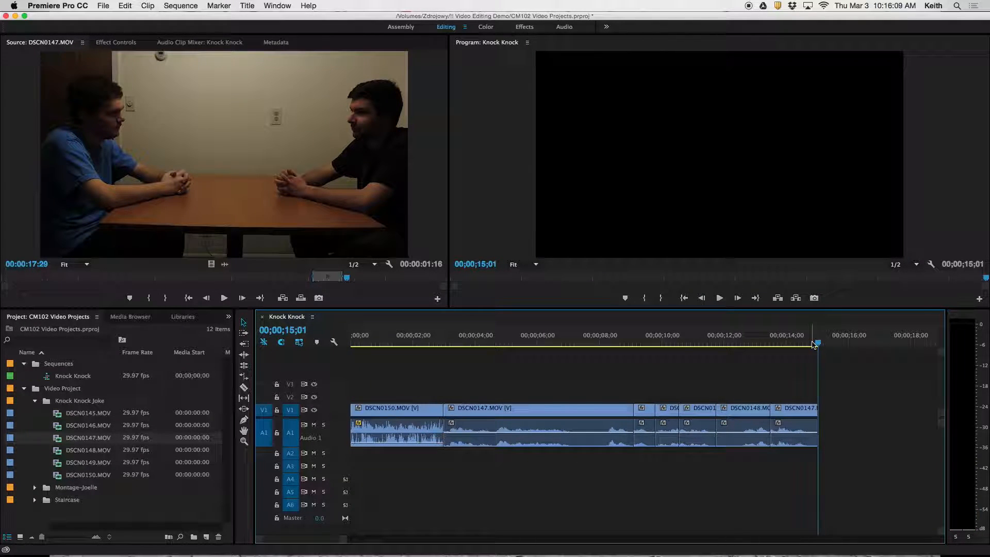
left_click_drag(477, 336, 629, 328)
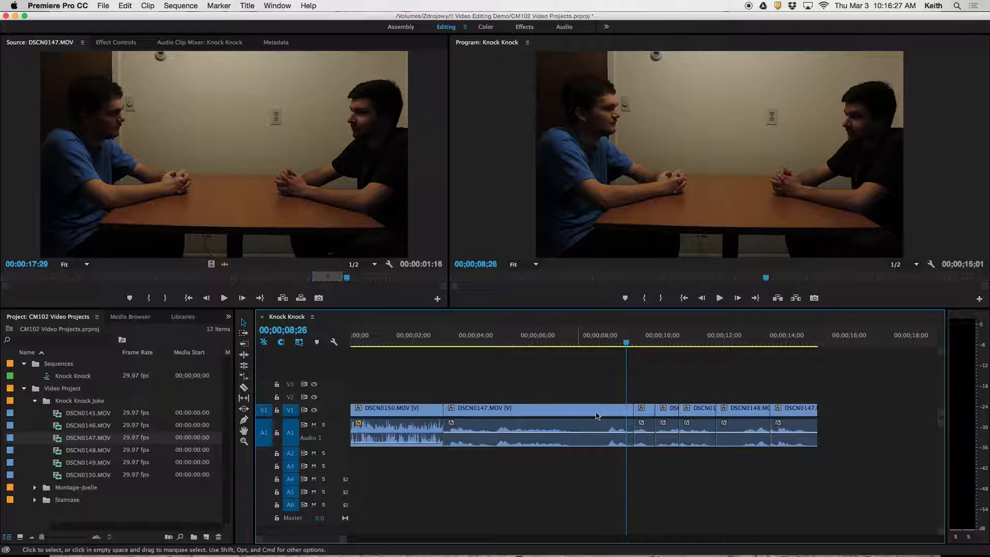
Increase the height of the Audio 1 track to enlarge its waveforms, and move the playhead to 00;00;08;29.
double_click(334, 432)
double_click(334, 432)
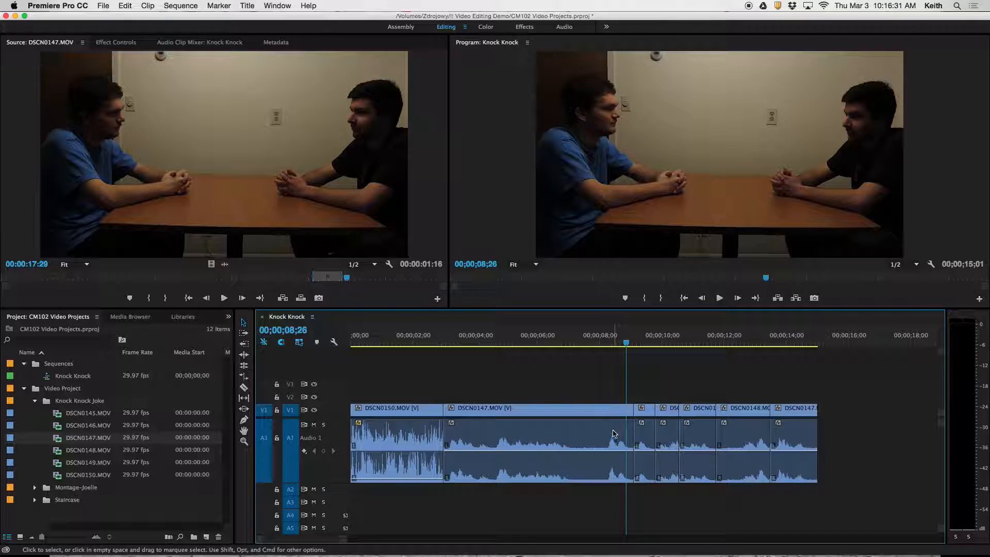
left_click(627, 343)
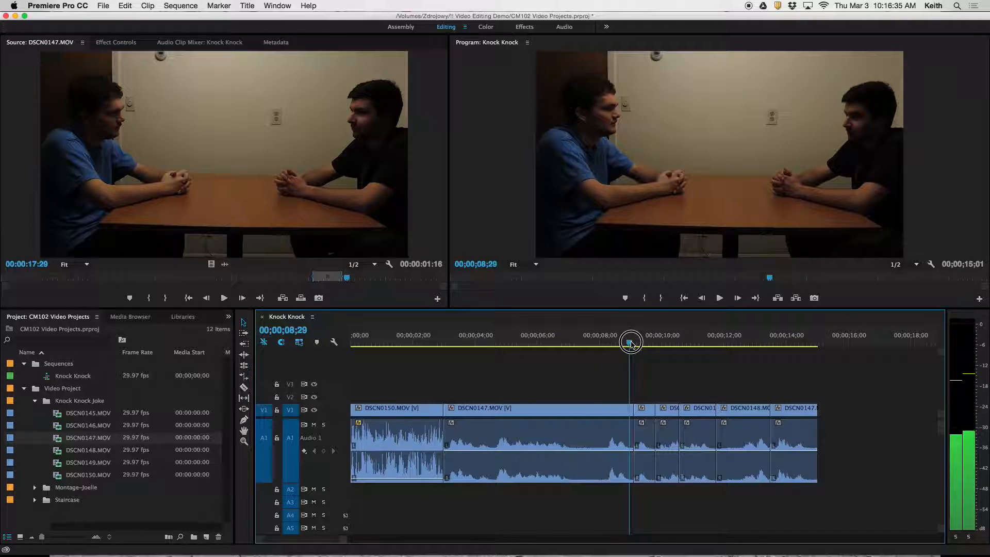
left_click_drag(628, 344, 631, 345)
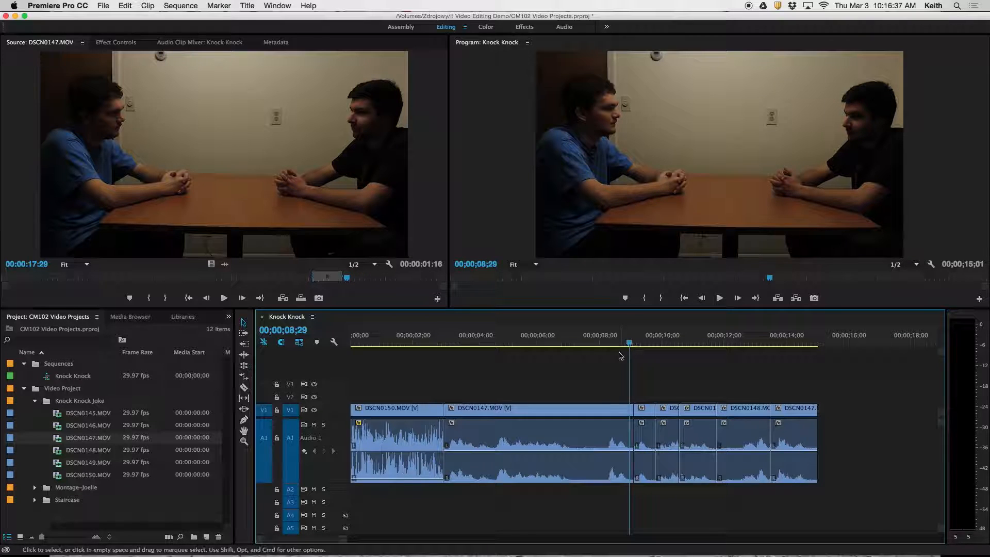
Play the sequence from near 00;00;08;00 through the short clips that follow the first DSCN0147.MOV clip.
left_click_drag(344, 539, 331, 540)
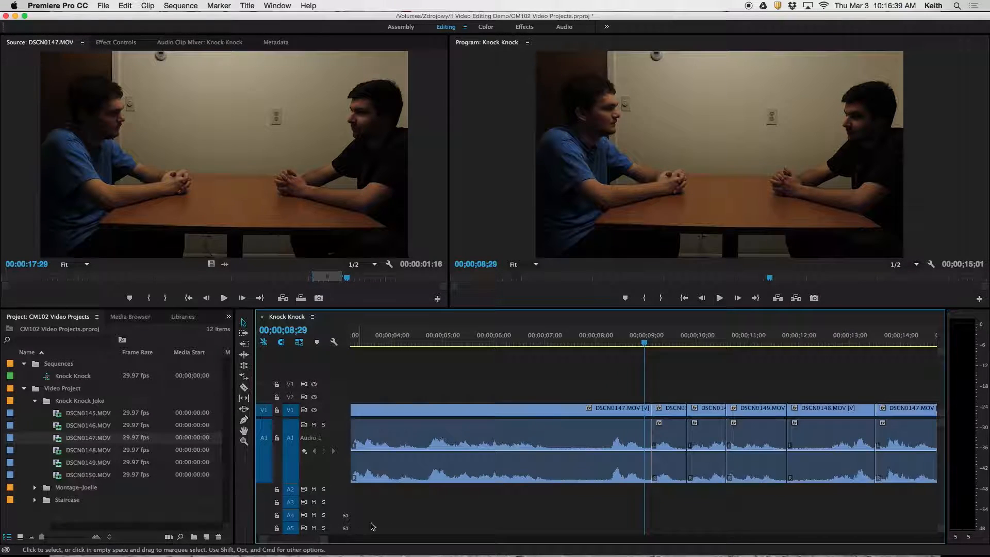
left_click(584, 341)
key("space")
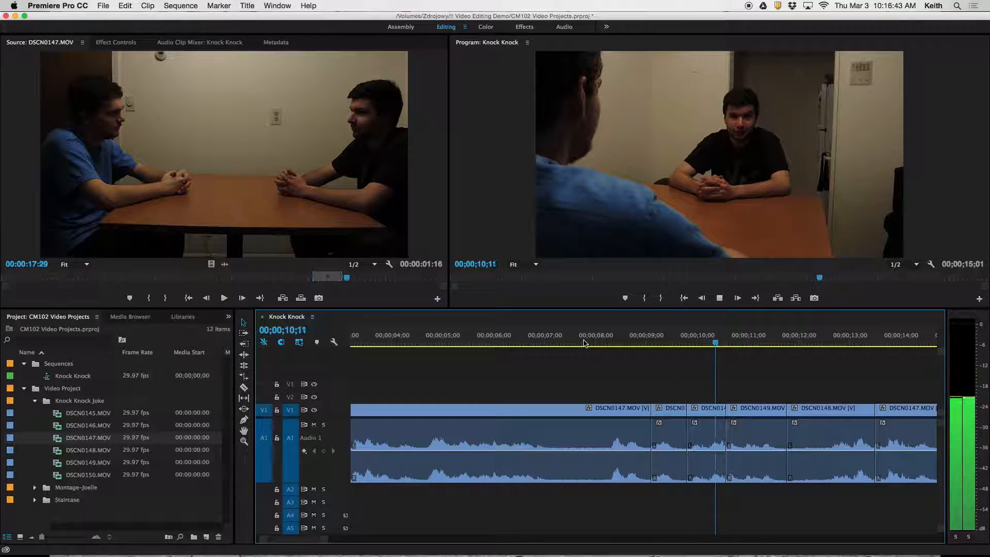
key("space")
left_click_drag(680, 340, 716, 331)
key("space")
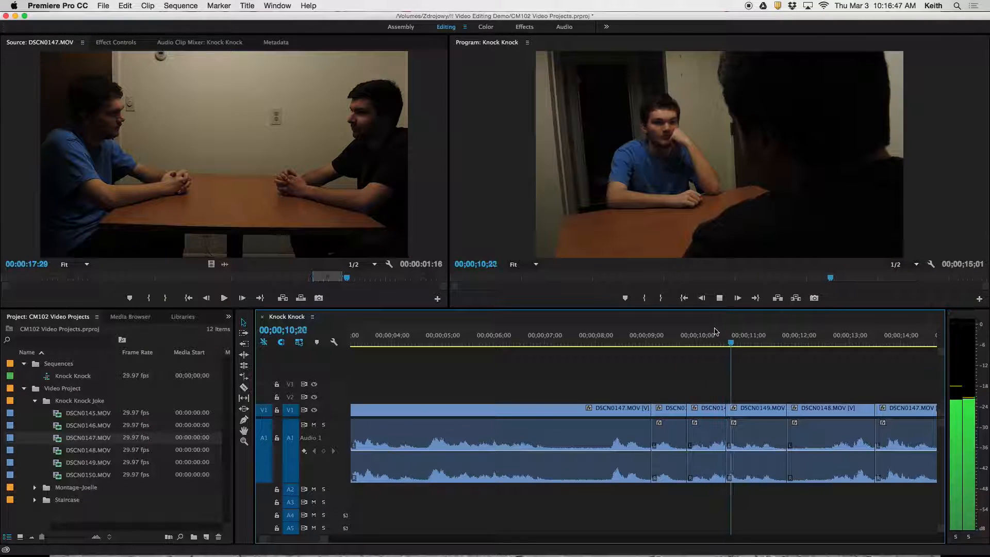
Replay the cut from the first DSCN0148.MOV clip to the DSCN0149.MOV clip several times, starting near 00;00;10;07.
left_click(710, 333)
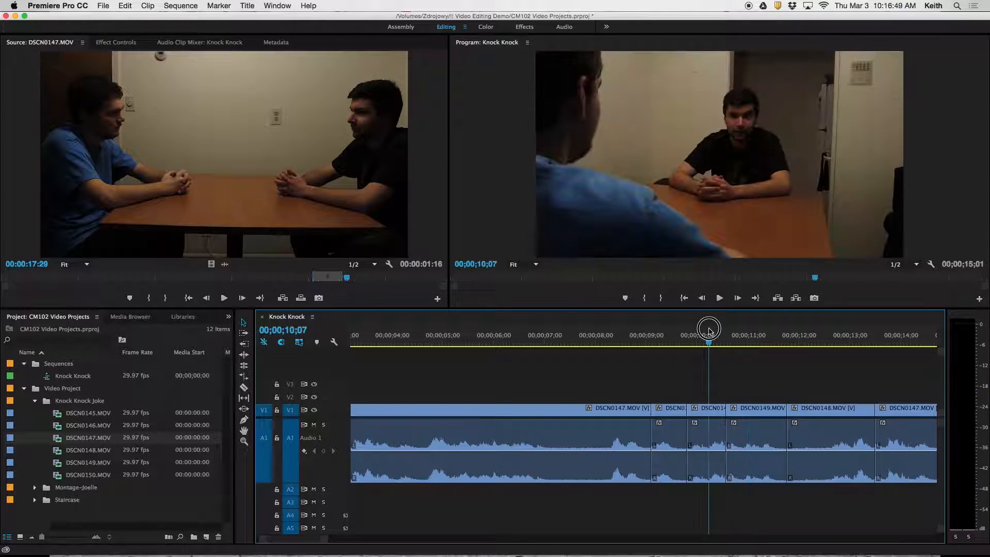
key("space")
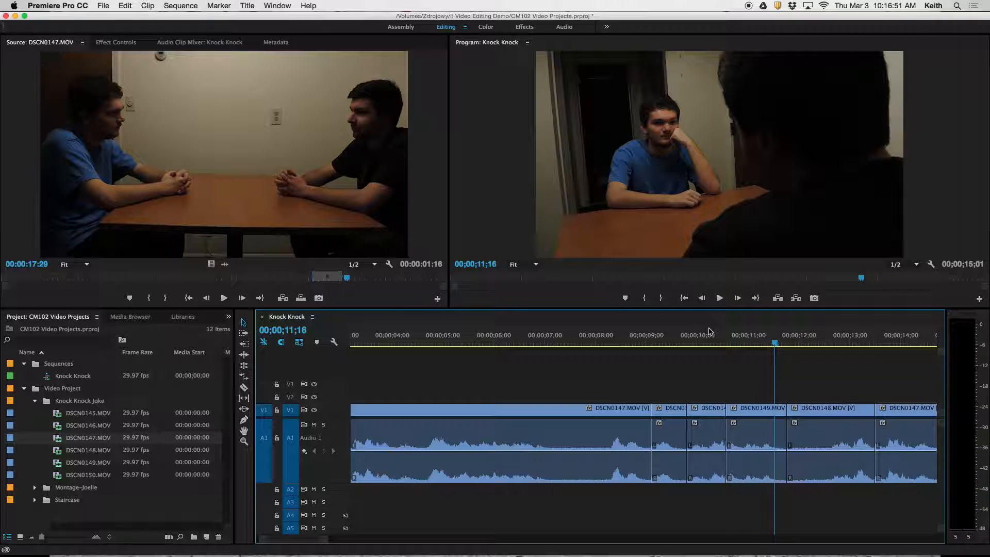
left_click(710, 333)
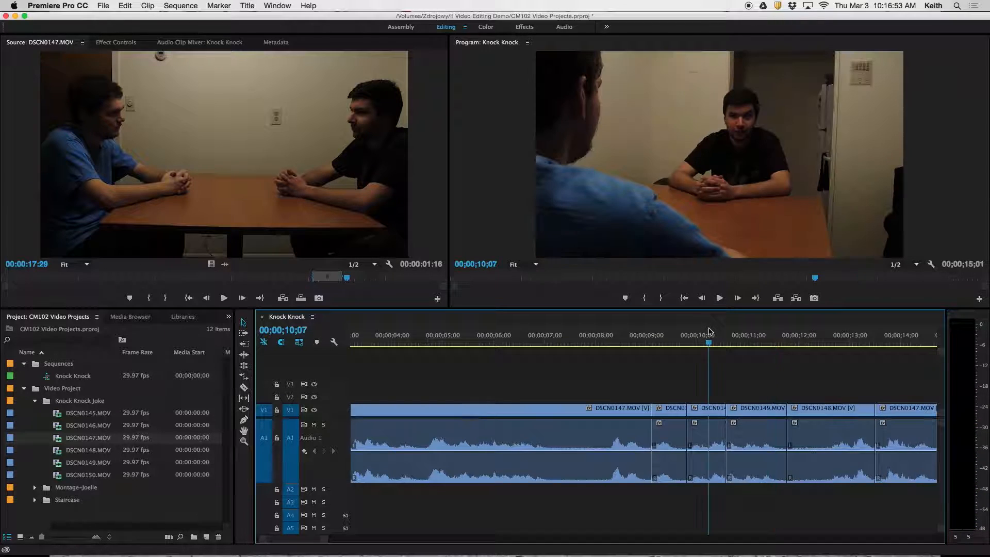
key("space")
left_click(710, 332)
key("space")
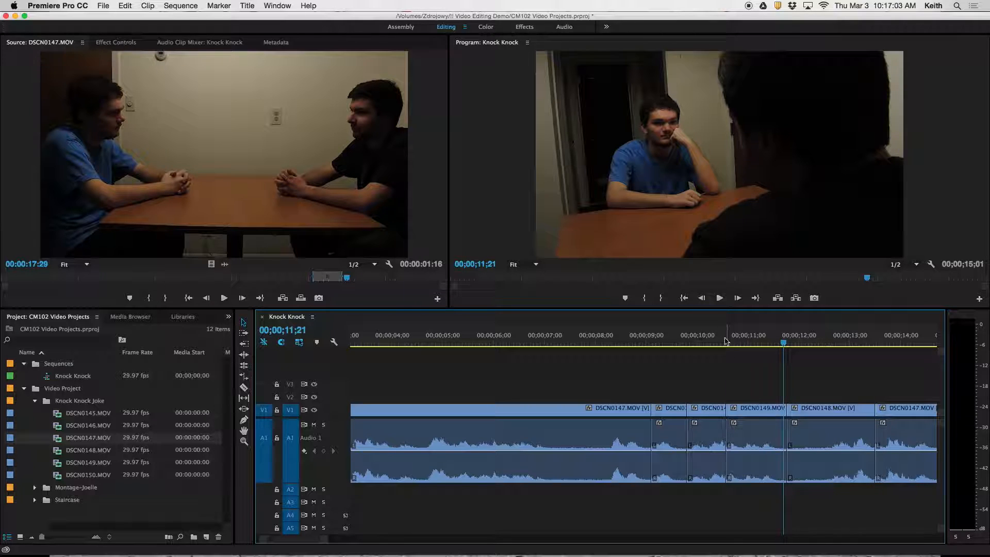
left_click(701, 337)
key("space")
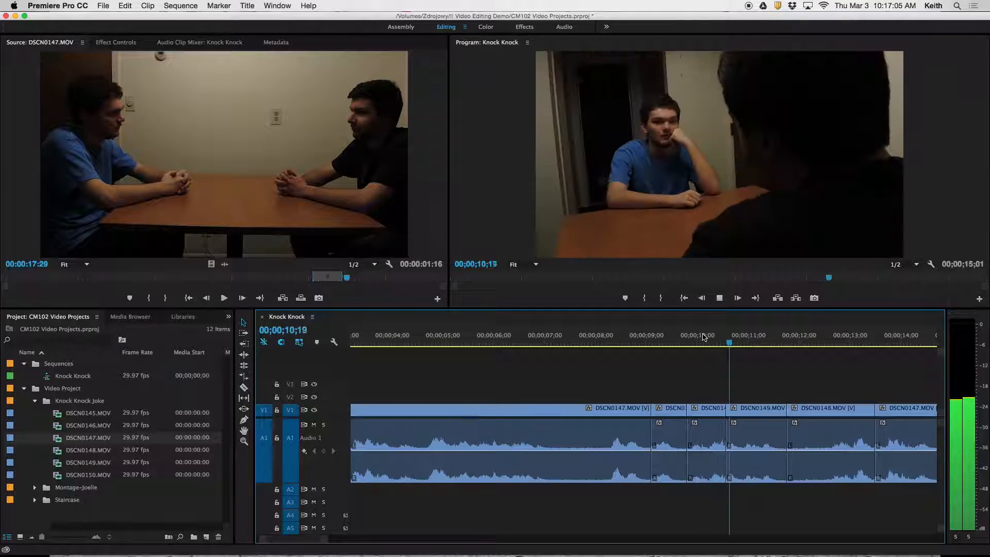
key("space")
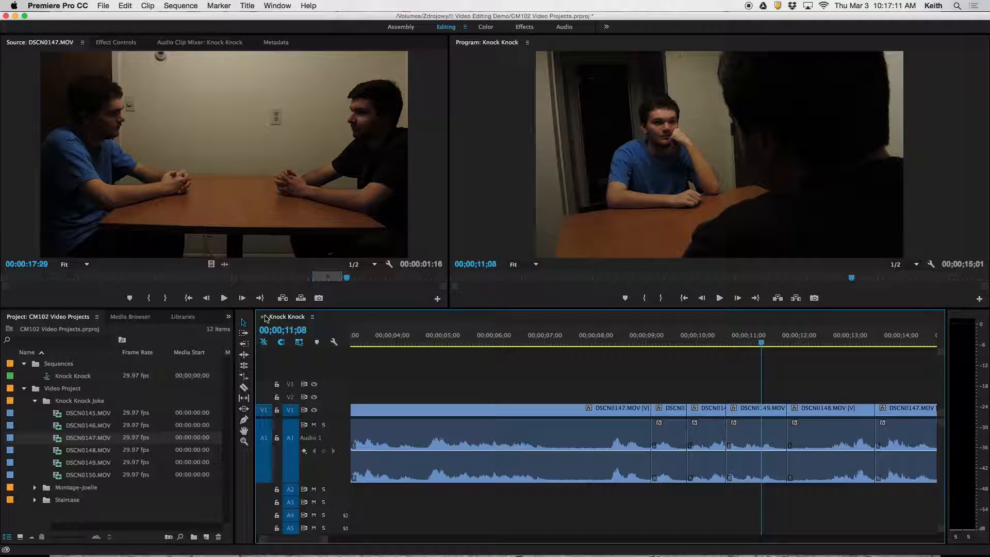
Shift DSCN0149.MOV and all following clips forward with Track Select Forward, opening a gap of about 00;00;01;06, and play up to the gap.
left_click(244, 333)
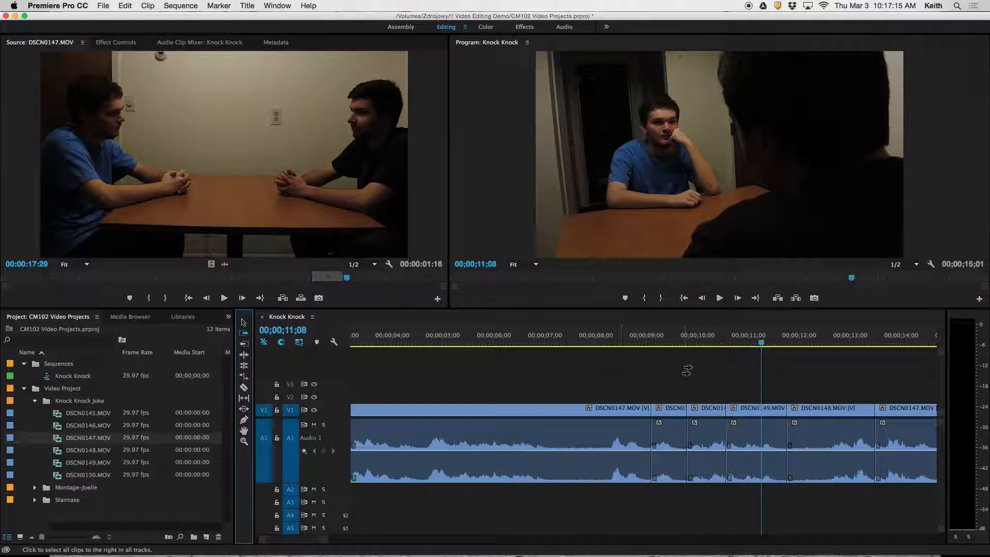
left_click_drag(746, 413, 805, 413)
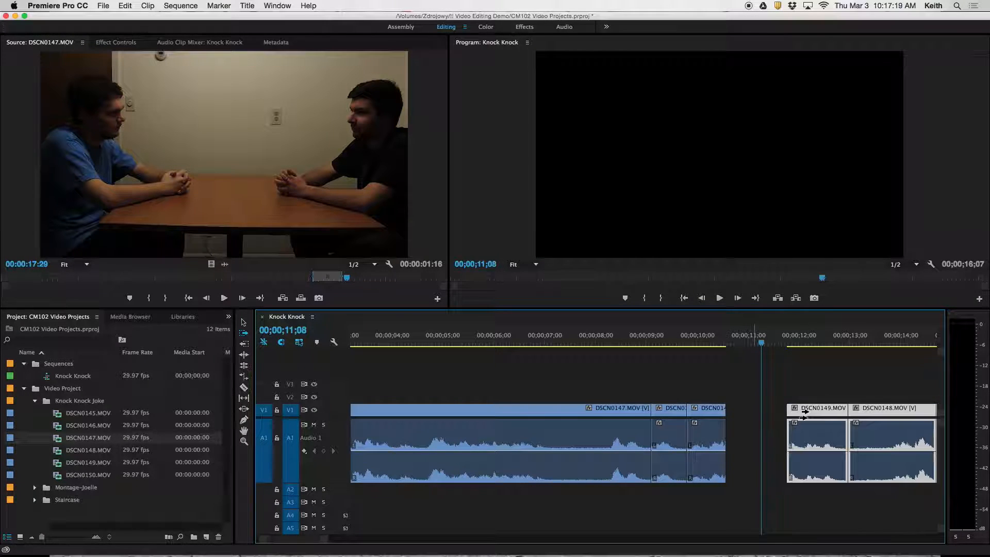
left_click(715, 343)
key("space")
key("space")
left_click(712, 347)
key("space")
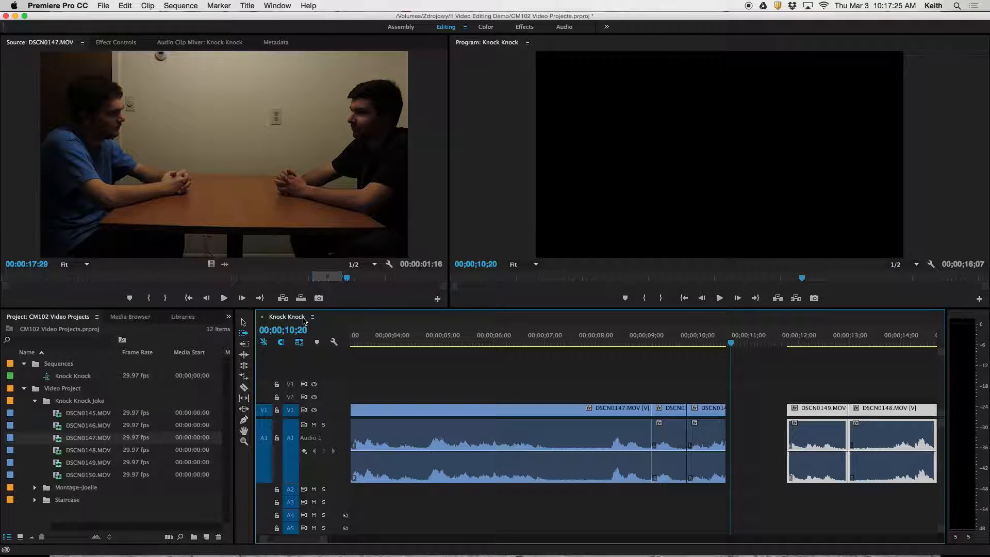
Extend the end of the DSCN0148.MOV clip before the gap by about two frames and play its ending.
left_click(245, 323)
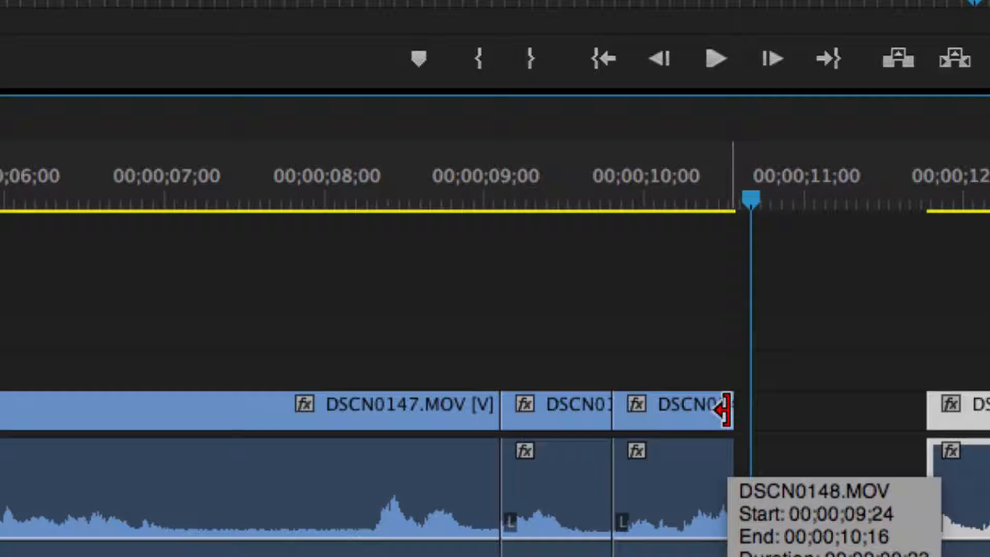
left_click_drag(722, 408, 733, 409)
left_click(763, 230)
left_click_drag(754, 195, 589, 195)
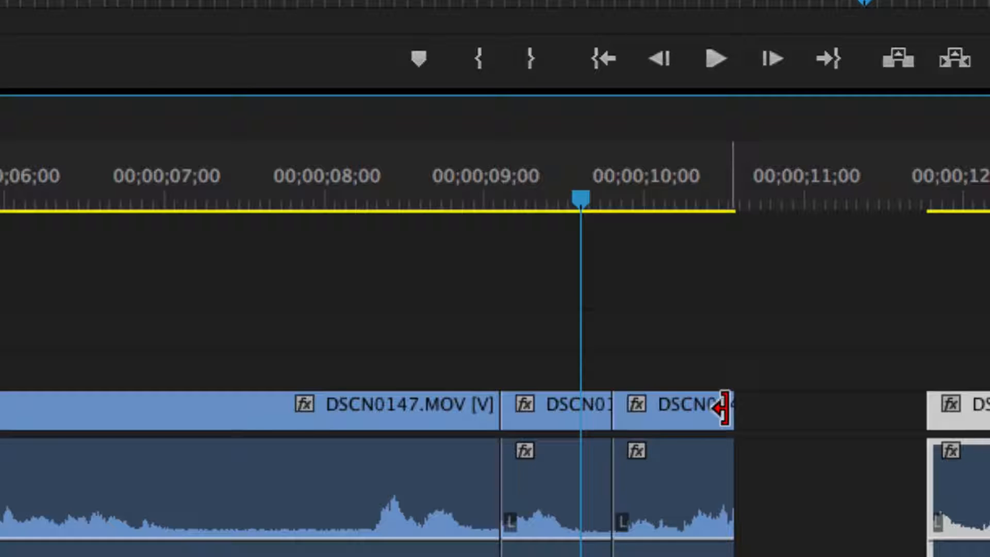
left_click_drag(721, 407, 736, 408)
left_click(717, 204)
key("space")
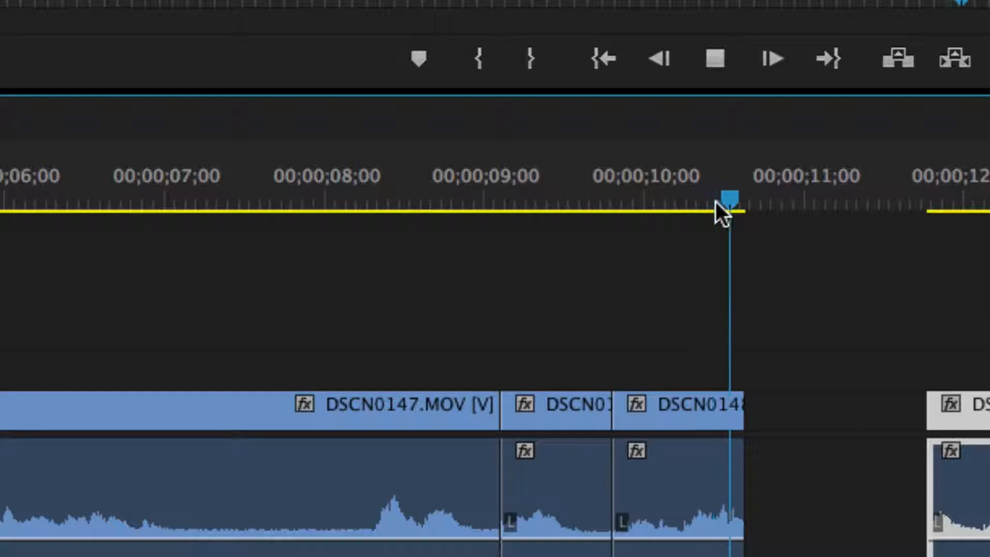
left_click(686, 201)
key("space")
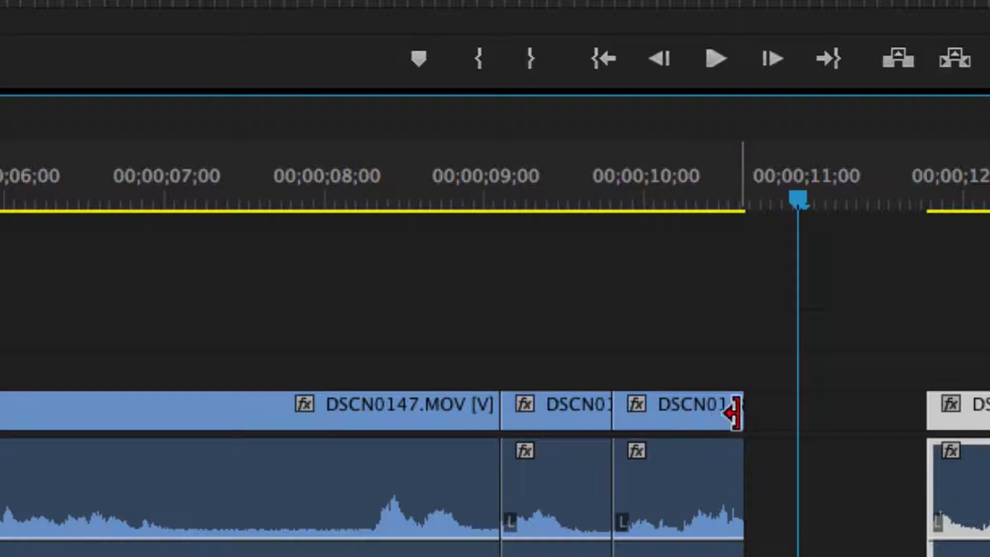
Extend the end of the DSCN0148.MOV clip about four more frames into the gap and replay its ending.
left_click_drag(737, 413, 766, 408)
left_click(692, 202)
key("space")
key("space")
left_click(698, 203)
key("space")
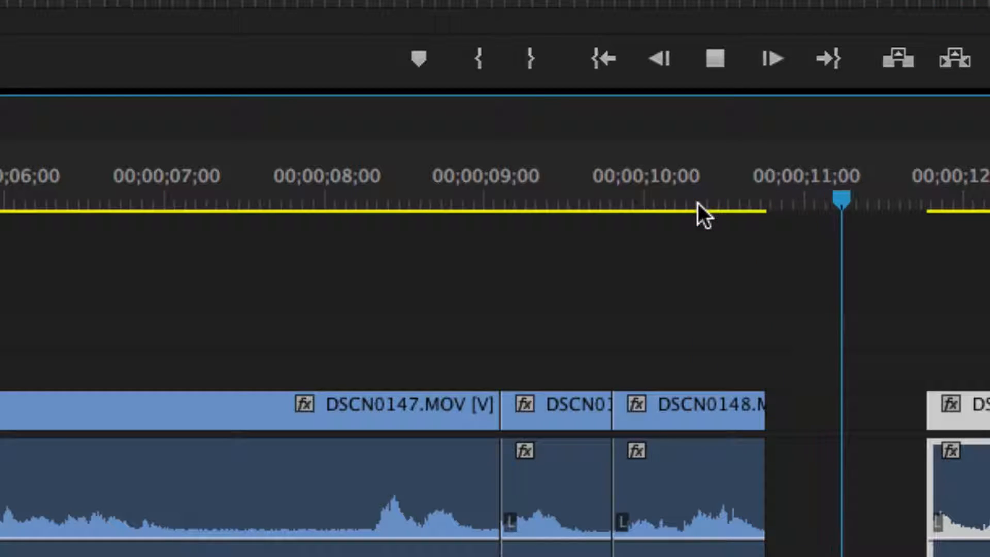
key("space")
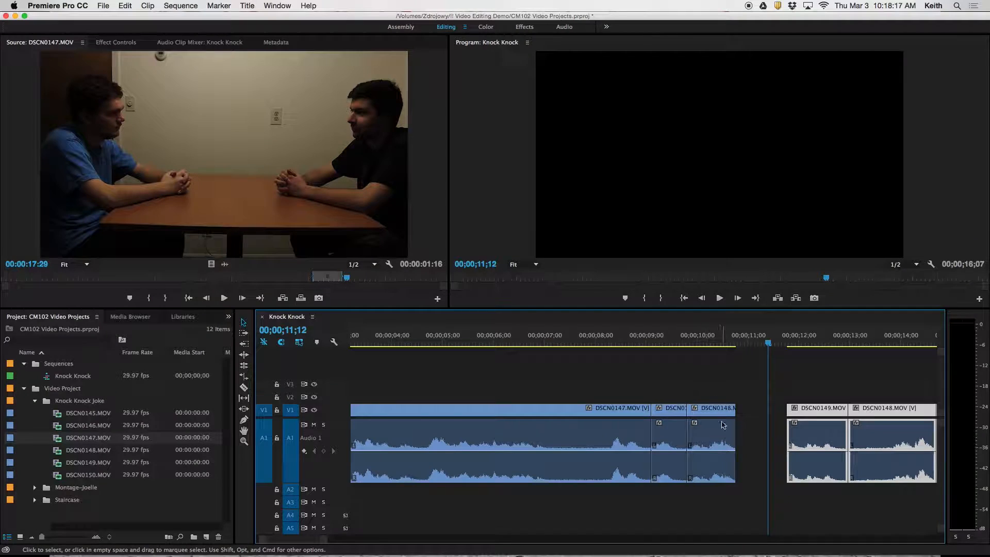
Close the gap between the extended DSCN0148.MOV clip and the DSCN0149.MOV clip.
left_click(756, 410)
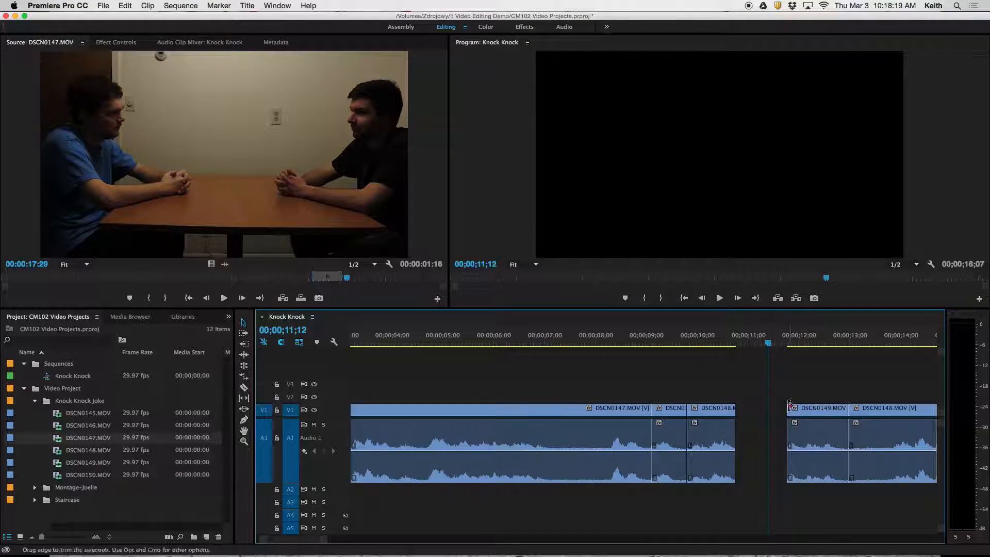
left_click(749, 413)
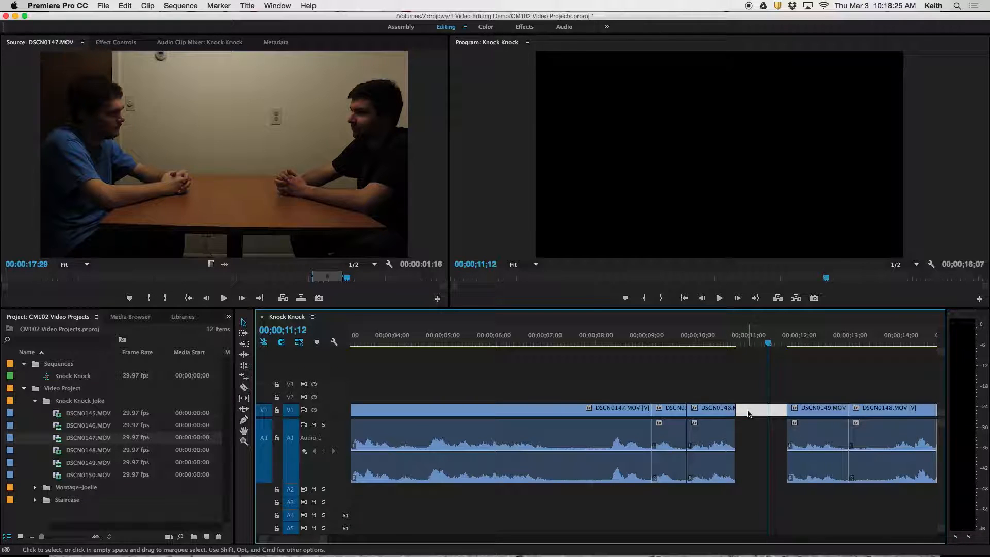
key("Delete")
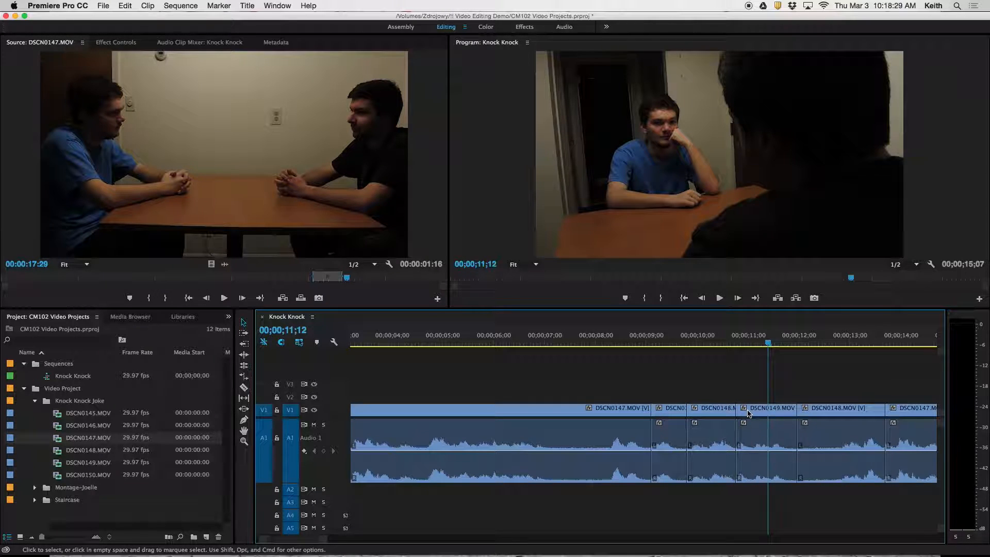
Play the sequence from 00;00;10;02 to review the adjusted cut and the following DSCN0148.MOV clip.
left_click(720, 341)
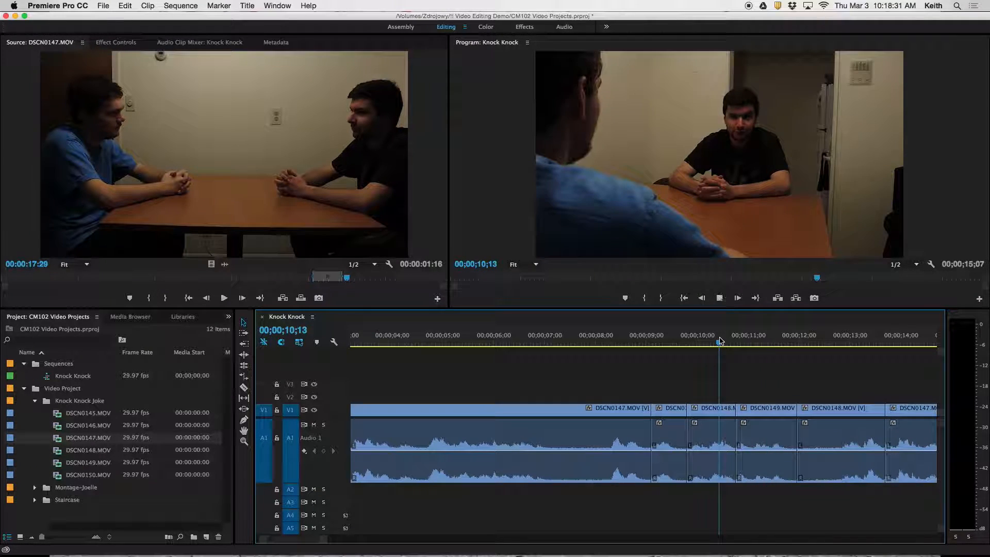
key("space")
left_click(720, 340)
left_click(701, 334)
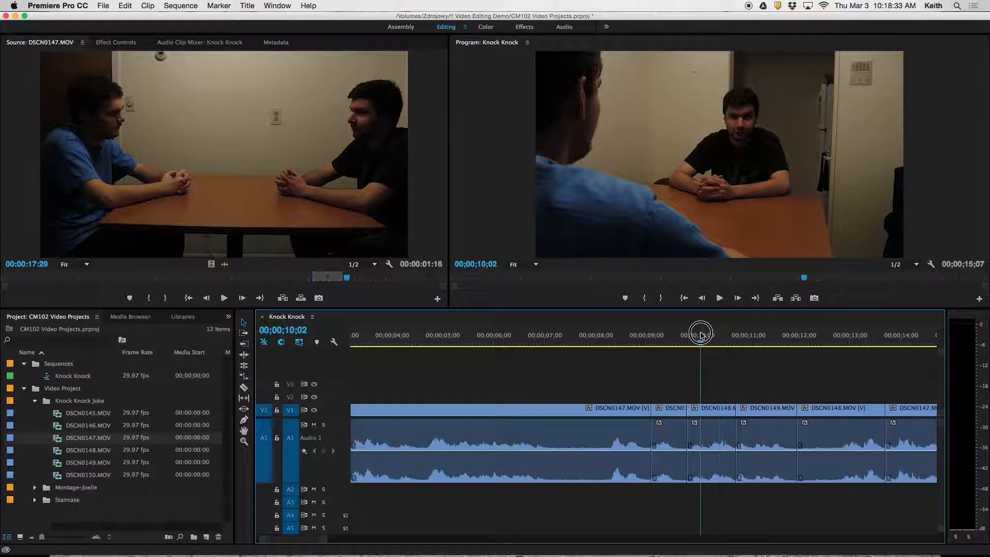
key("space")
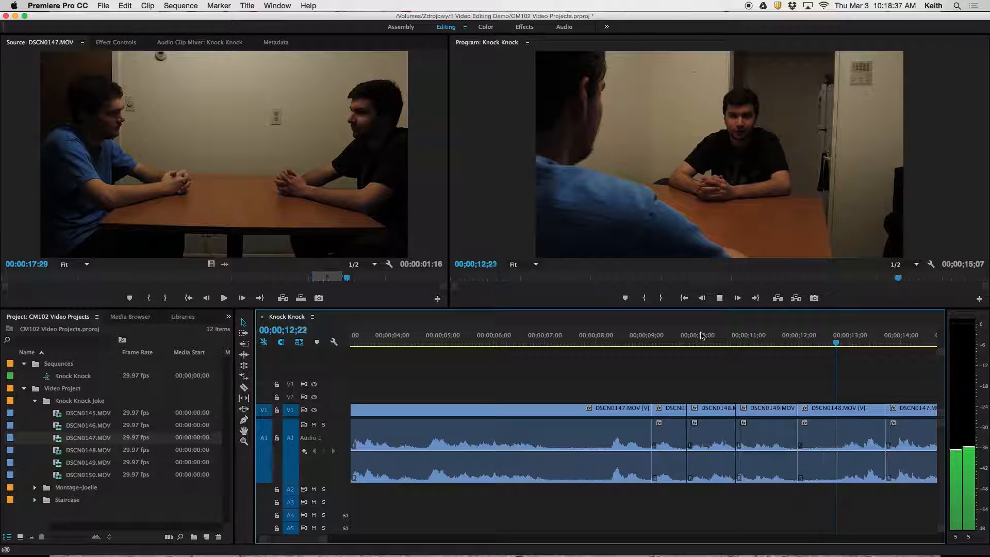
key("space")
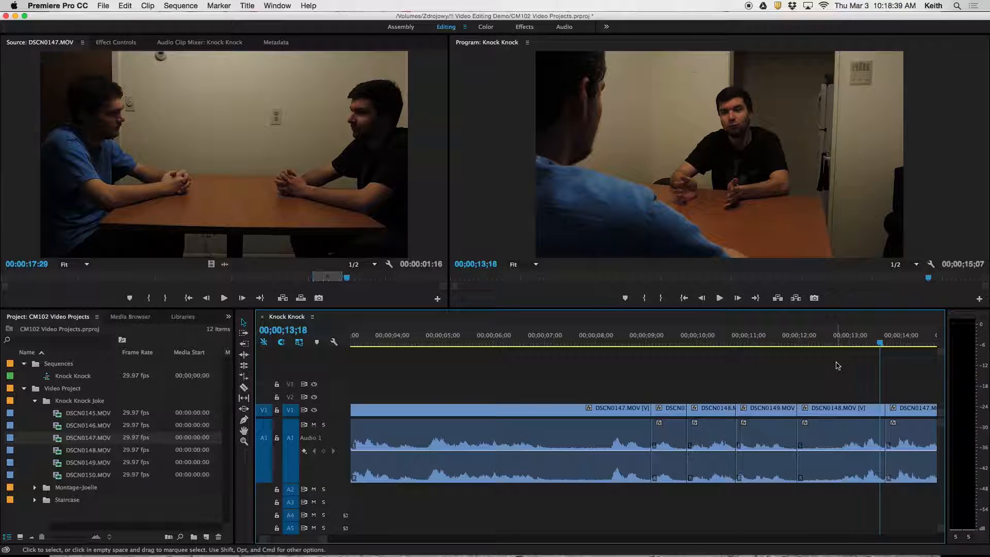
Trim about 14 frames from the start of the last DSCN0148.MOV clip and close the resulting gap.
left_click_drag(800, 408, 821, 408)
left_click(809, 411)
key("Delete")
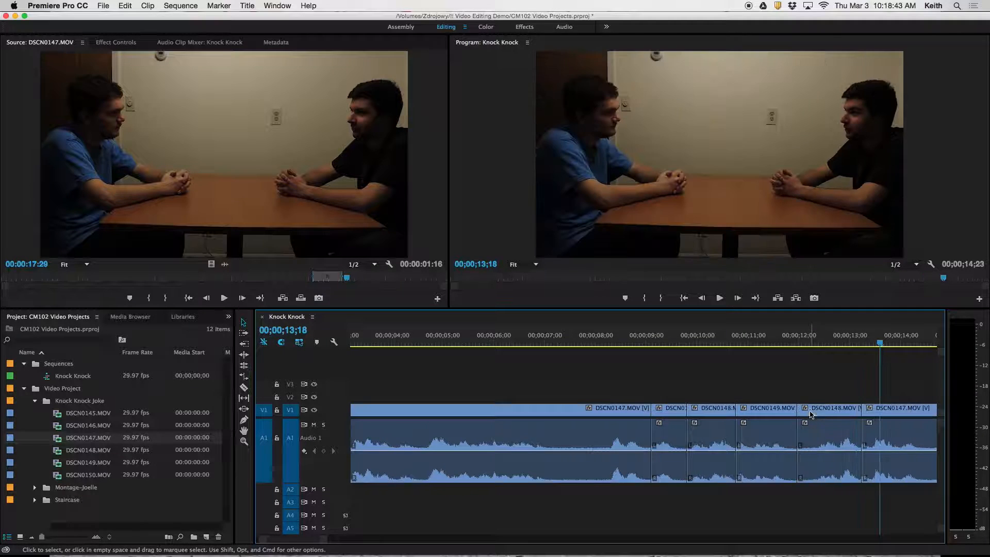
Play the cuts into and out of the last DSCN0148.MOV clip to check the sequence's ending.
left_click(774, 343)
key("space")
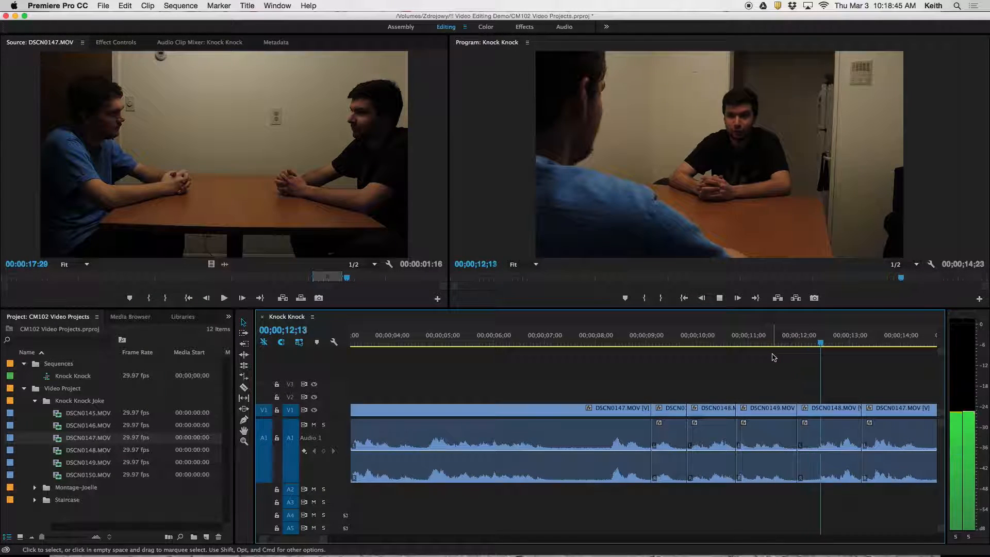
key("space")
scroll(607, 426, "left", 8)
scroll(608, 426, "right", 5)
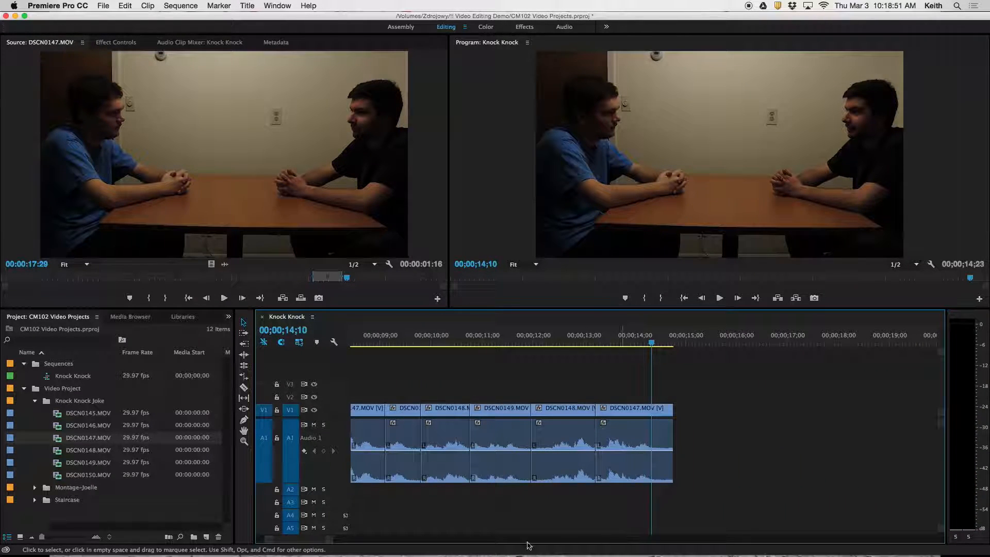
left_click(570, 339)
key("space")
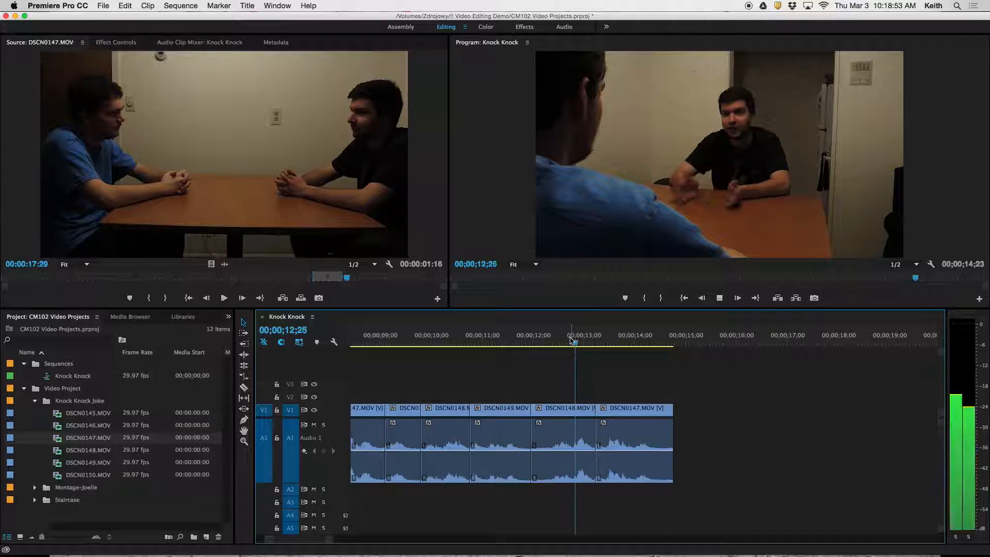
key("space")
Trim about four frames from the start of the final DSCN0147.MOV clip, keep it against the preceding clip, and replay the cut.
mouse_move(617, 412)
left_mouse_down()
mouse_move(626, 412)
mouse_move(613, 411)
left_mouse_up()
left_click(582, 339)
key("space")
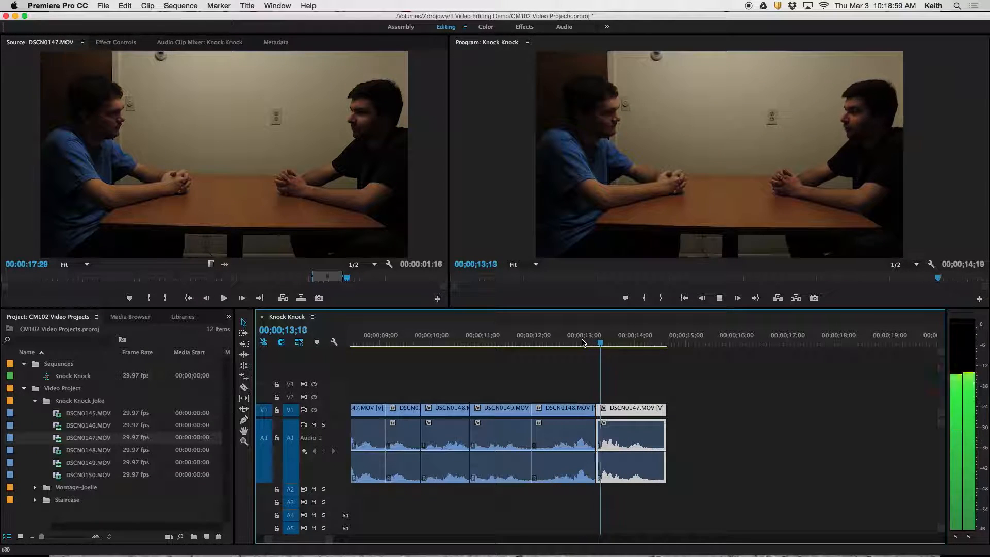
left_click(571, 341)
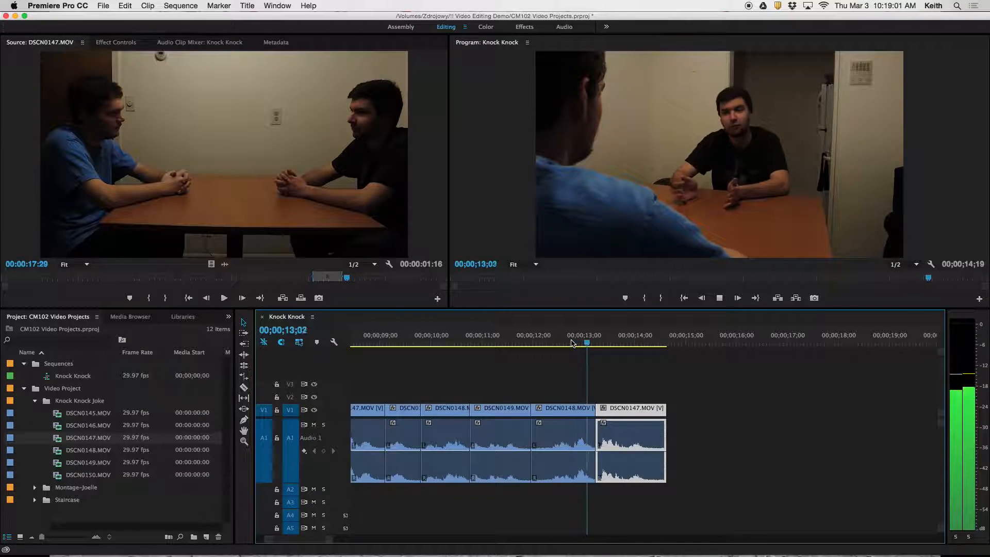
key("space")
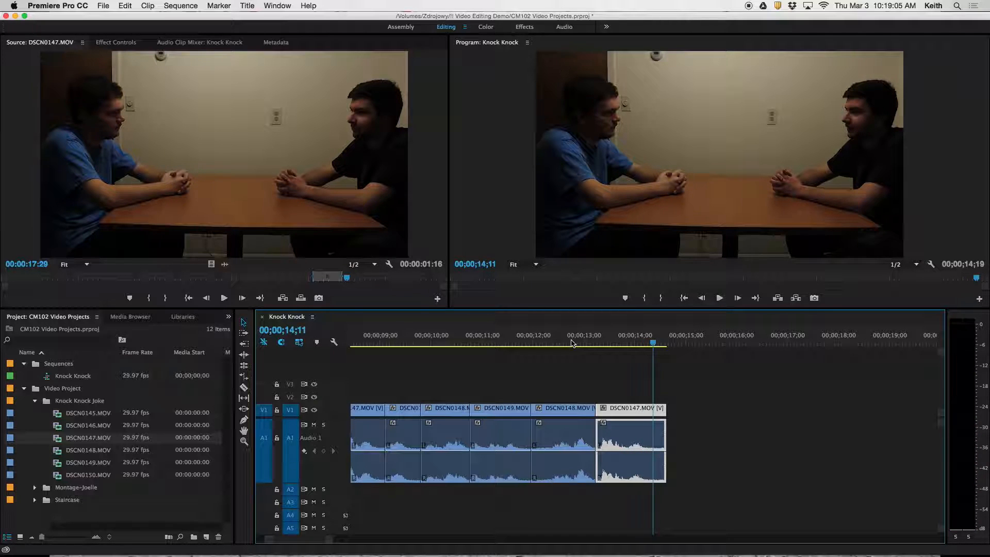
Play the sequence's ending from around 00;00;12;06 and examine the cut from DSCN0148.MOV into the final DSCN0147.MOV clip.
mouse_move(538, 343)
left_mouse_down()
mouse_move(526, 340)
mouse_move(545, 341)
left_mouse_up()
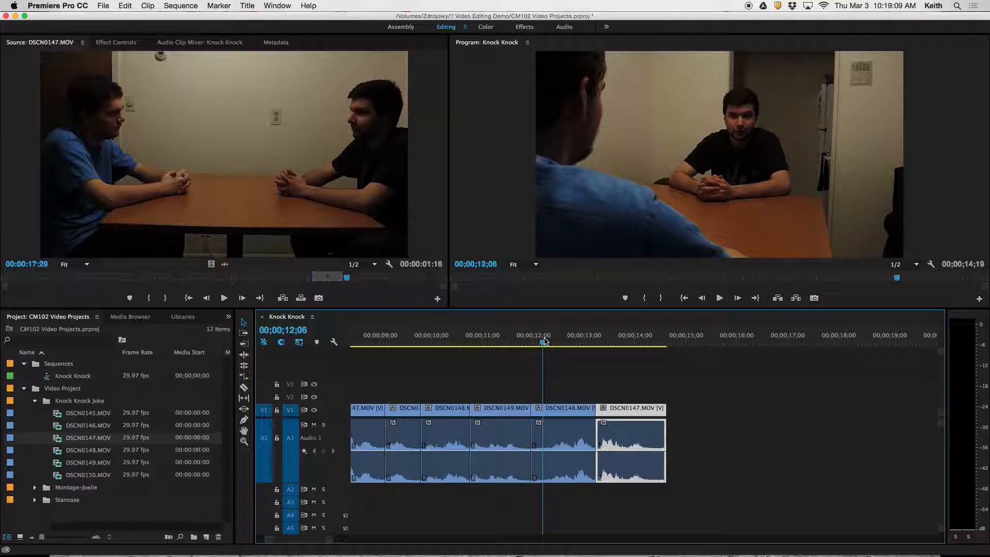
key("space")
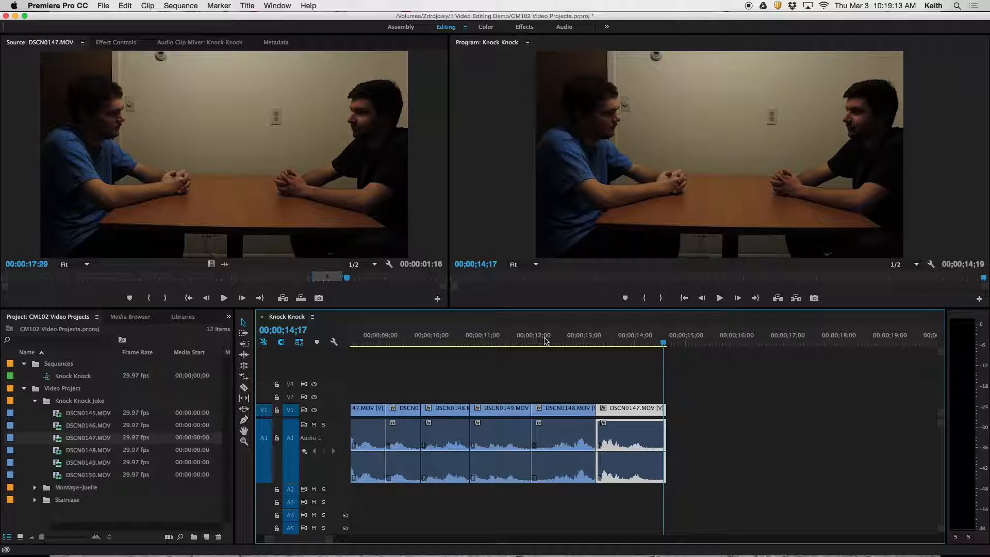
left_click(546, 340)
key("space")
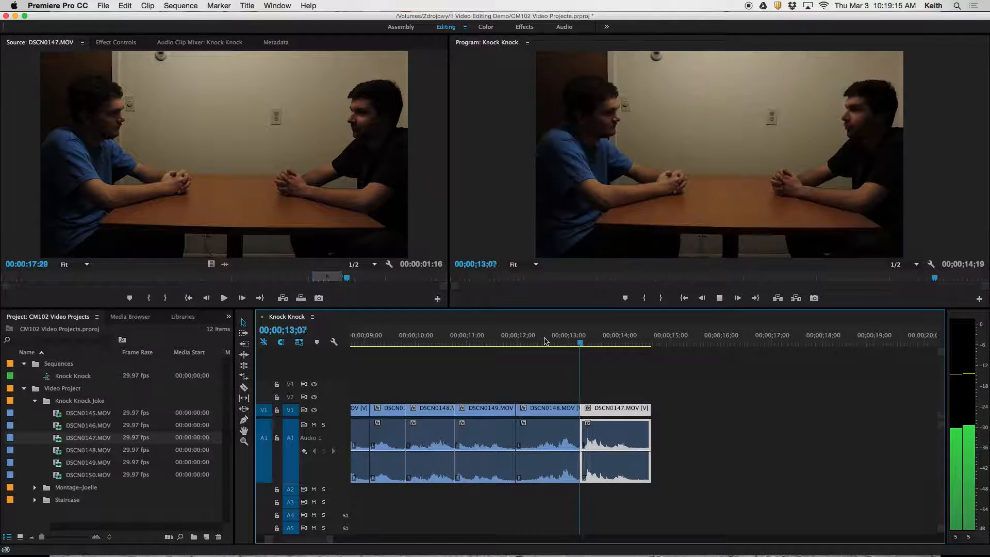
key("space")
left_click(545, 340)
left_click_drag(546, 340, 571, 340)
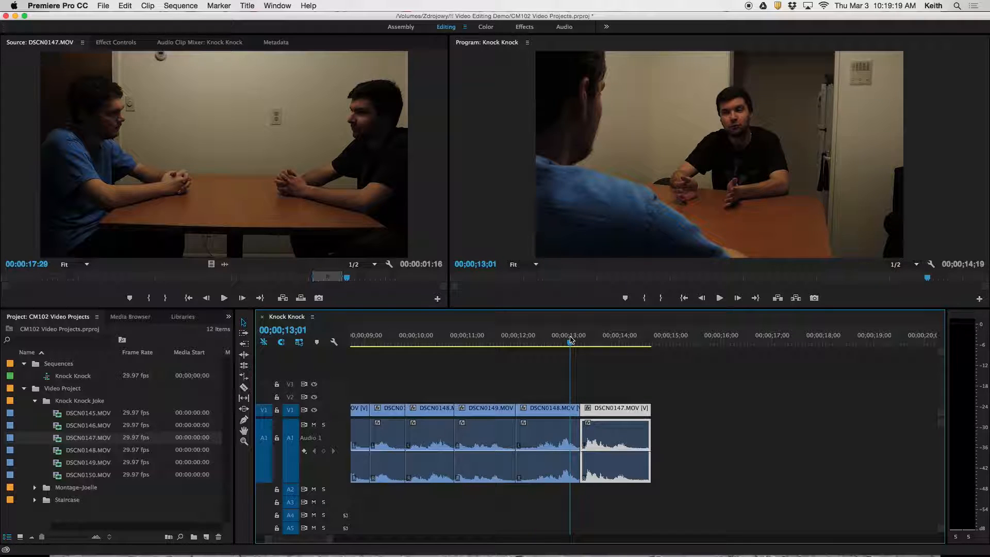
left_click_drag(572, 340, 610, 342)
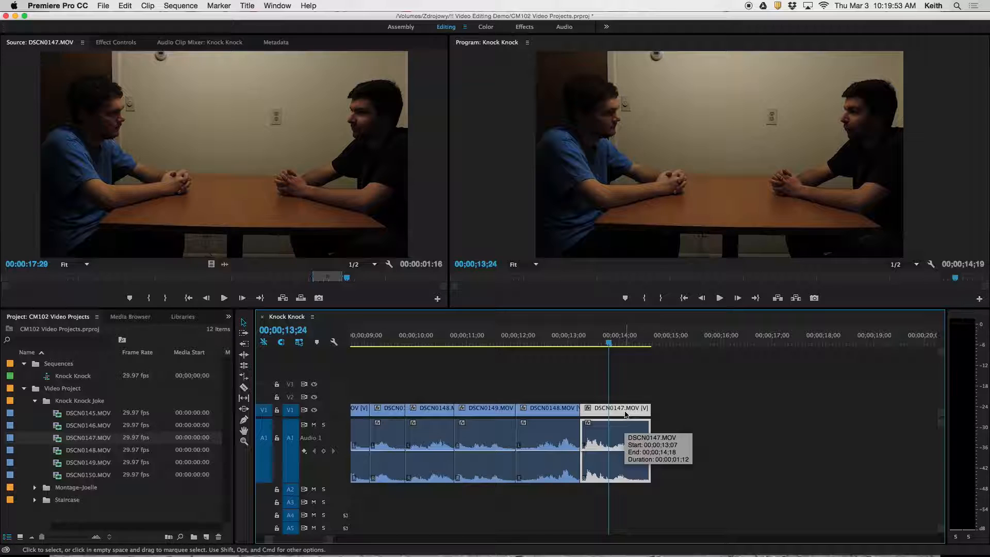
Replace the last DSCN0148.MOV clip by extending the start of the final DSCN0147.MOV clip to 00;00;02;11 long and placing it against DSCN0149.MOV.
left_click(560, 414)
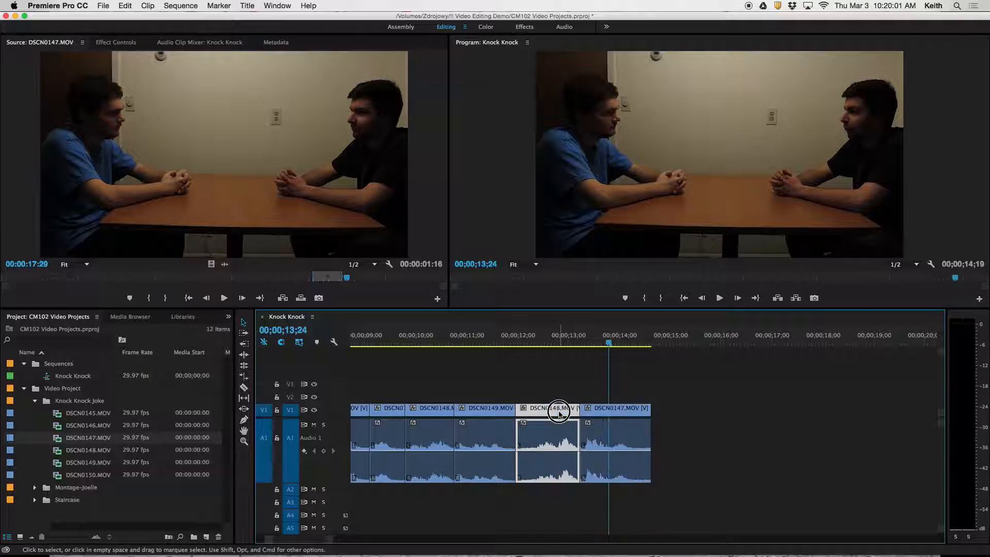
key("Delete")
left_click_drag(581, 414, 544, 371)
left_click(536, 338)
key("space")
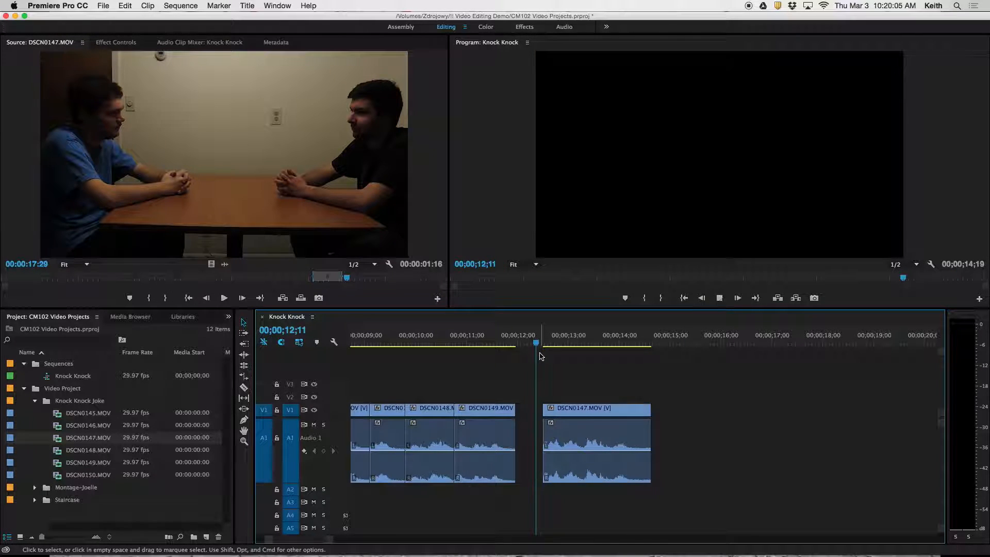
key("space")
mouse_move(547, 409)
left_mouse_down()
mouse_move(531, 409)
mouse_move(542, 410)
left_mouse_up()
Play the cut from DSCN0149.MOV into the extended final DSCN0147.MOV clip and replay it.
left_click(504, 339)
key("space")
key("space")
left_click(505, 344)
key("space")
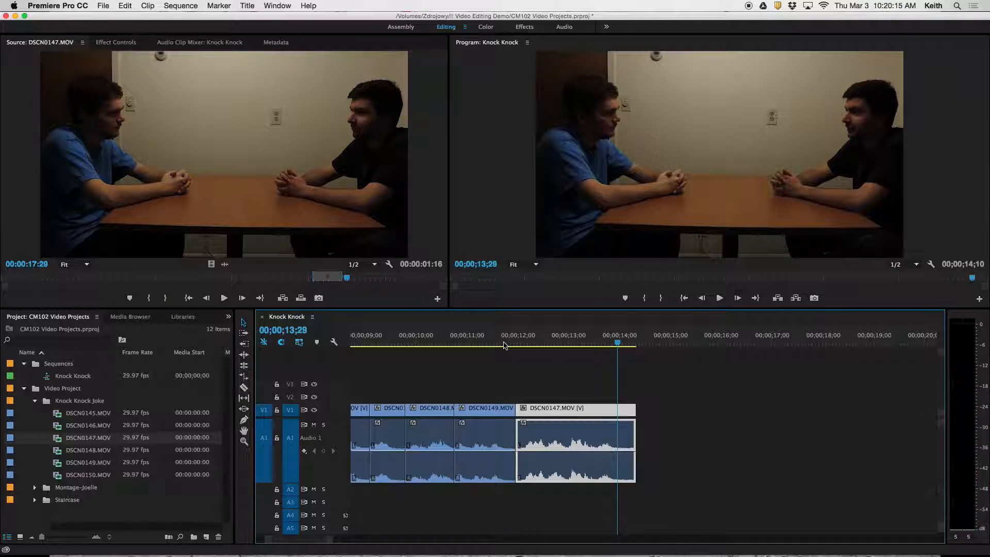
key("space")
left_click(511, 362)
Play a short section from the middle of the long DSCN0147.MOV clip that follows the opening shot.
scroll(534, 382, "left", 10)
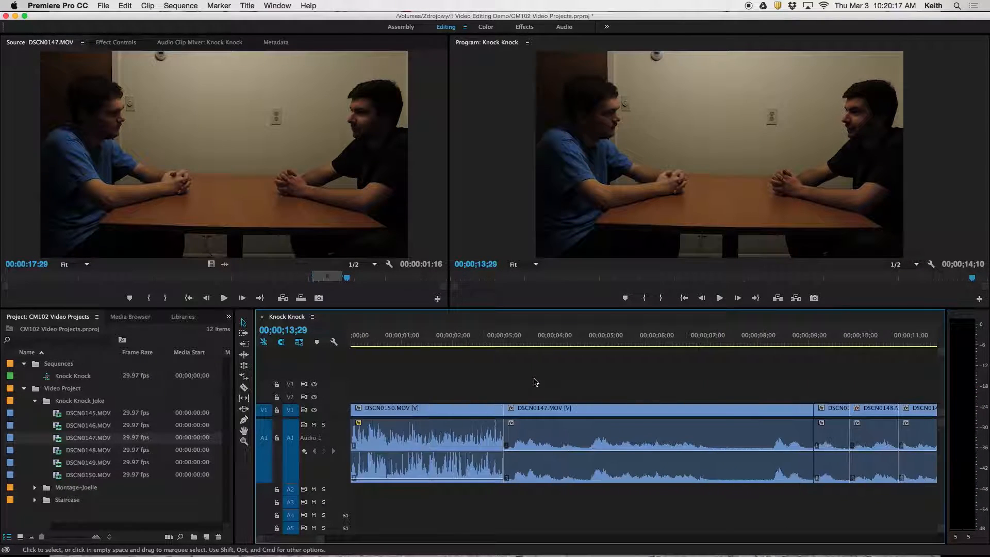
left_click_drag(326, 540, 376, 539)
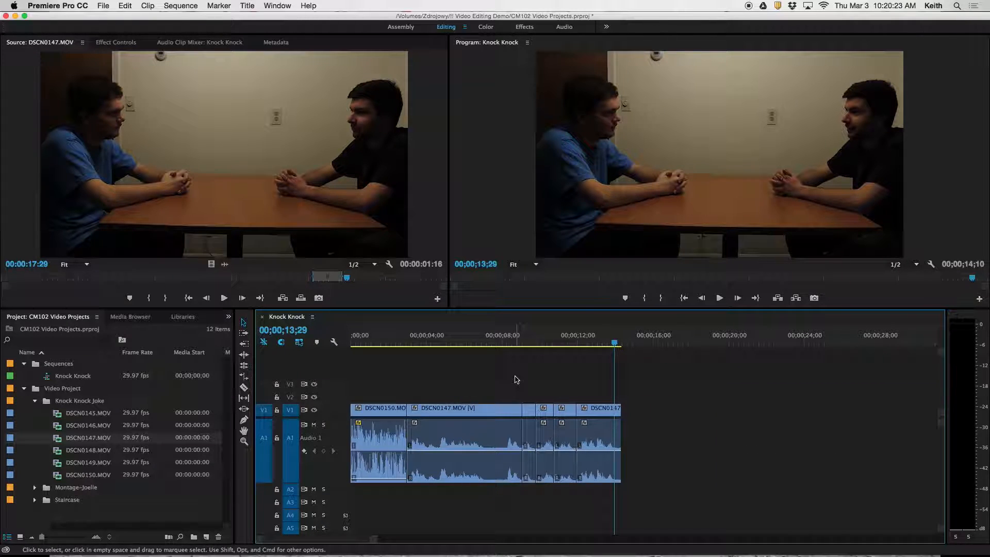
left_click(456, 339)
key("space")
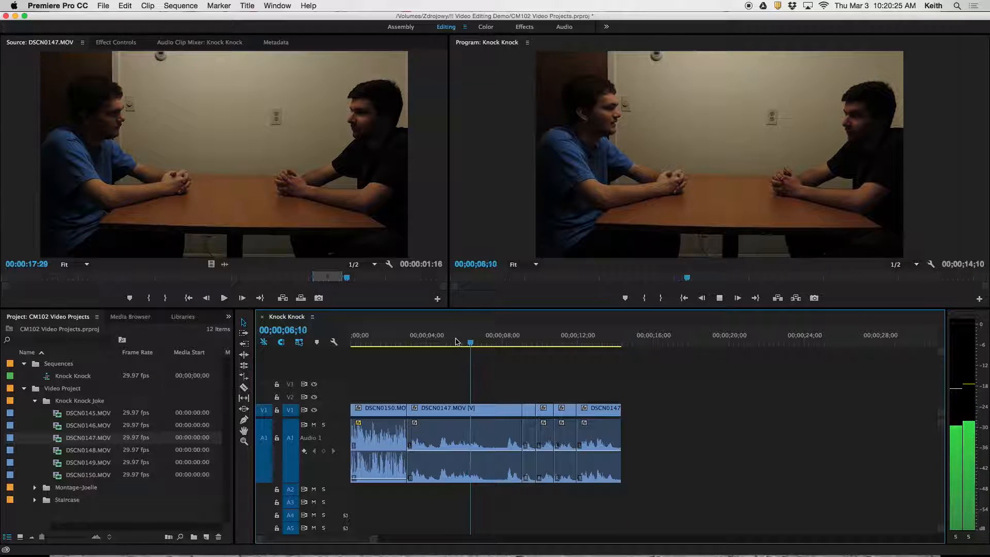
key("space")
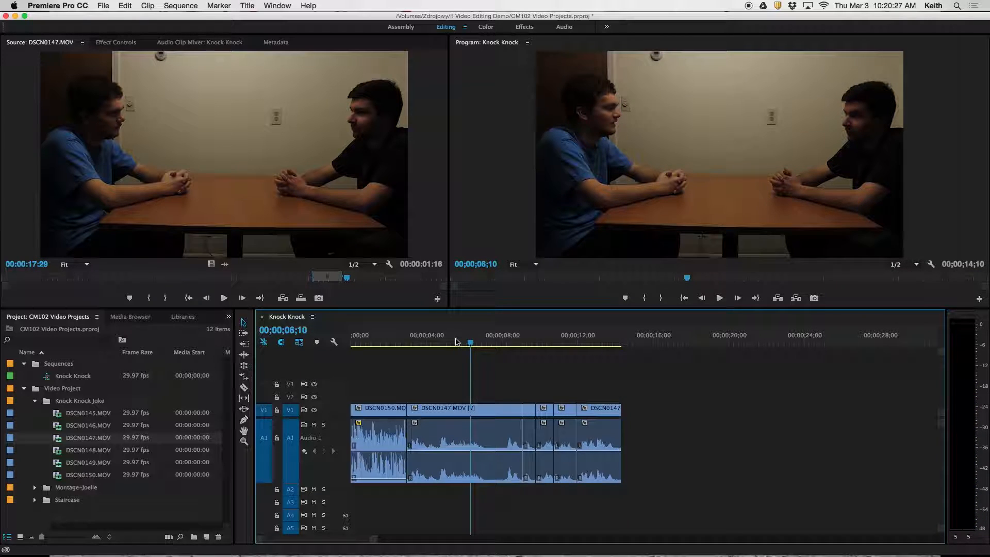
Move the final DSCN0147.MOV clip about 12 frames later, and snap it back against the preceding clip.
left_click_drag(594, 409, 600, 410)
left_click_drag(502, 345, 652, 338)
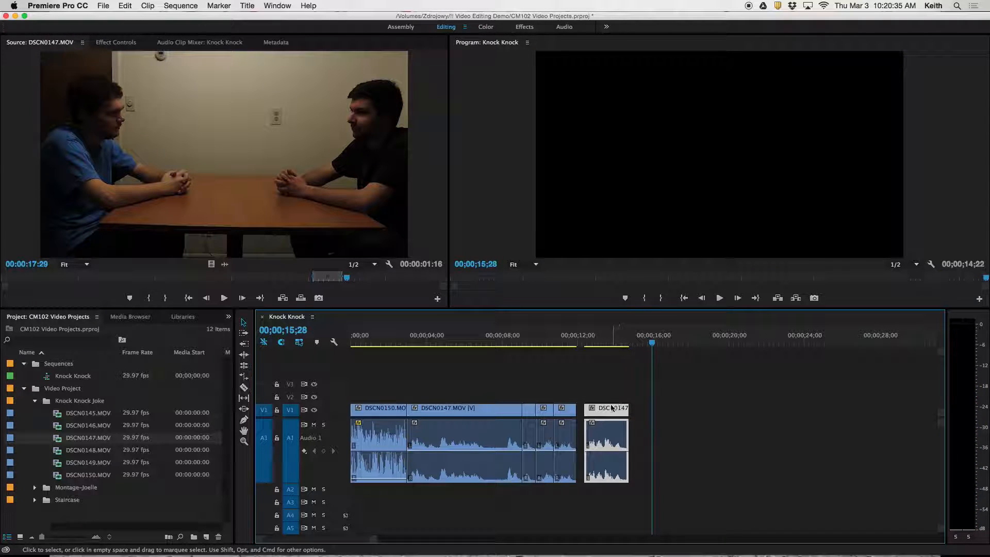
mouse_move(600, 410)
left_mouse_down()
mouse_move(622, 407)
mouse_move(598, 409)
left_mouse_up()
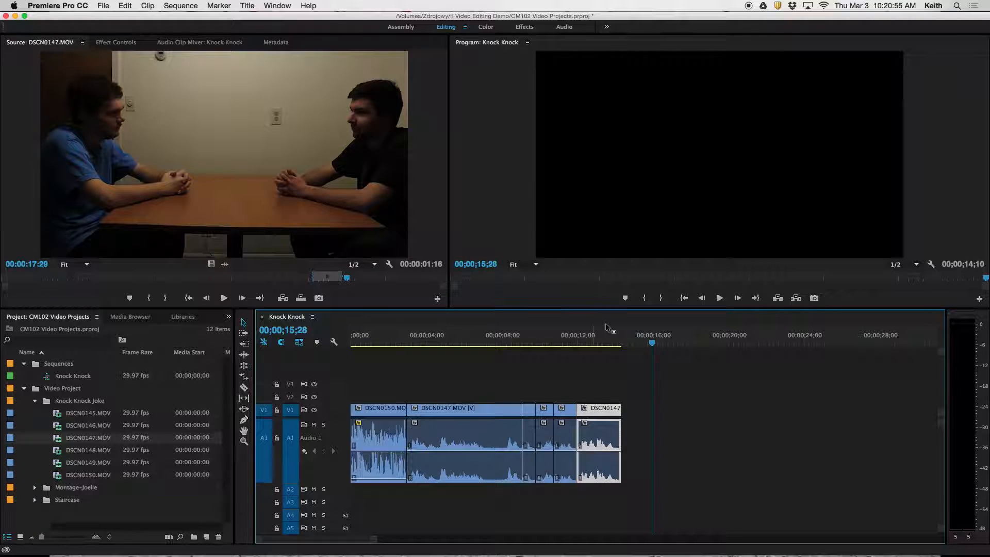
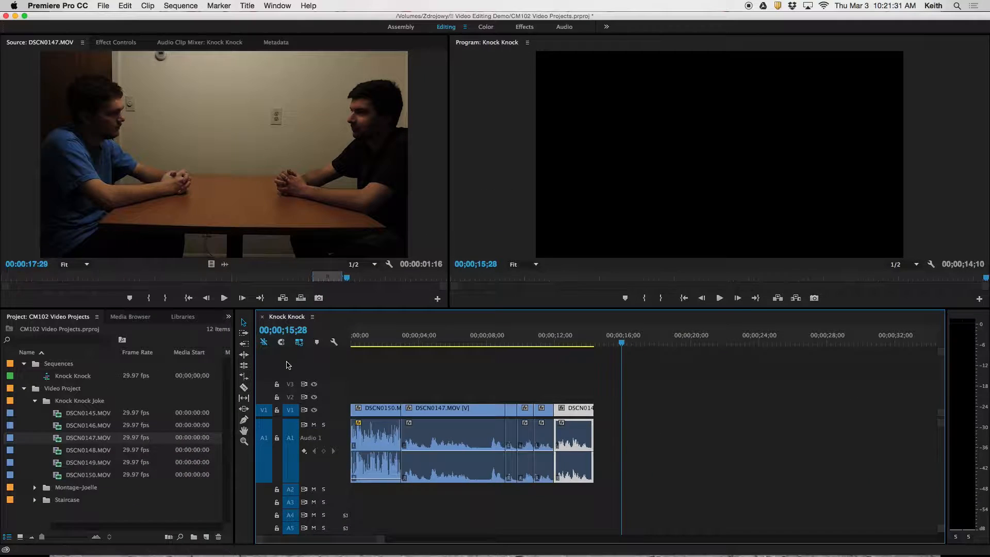
With snapping off, try to move the final DSCN0147.MOV clip slightly earlier, undo the overlap, and turn snapping back on.
left_click_drag(796, 455, 816, 456)
mouse_move(588, 416)
left_mouse_down()
mouse_move(629, 415)
mouse_move(441, 411)
mouse_move(593, 411)
mouse_move(573, 413)
left_mouse_up()
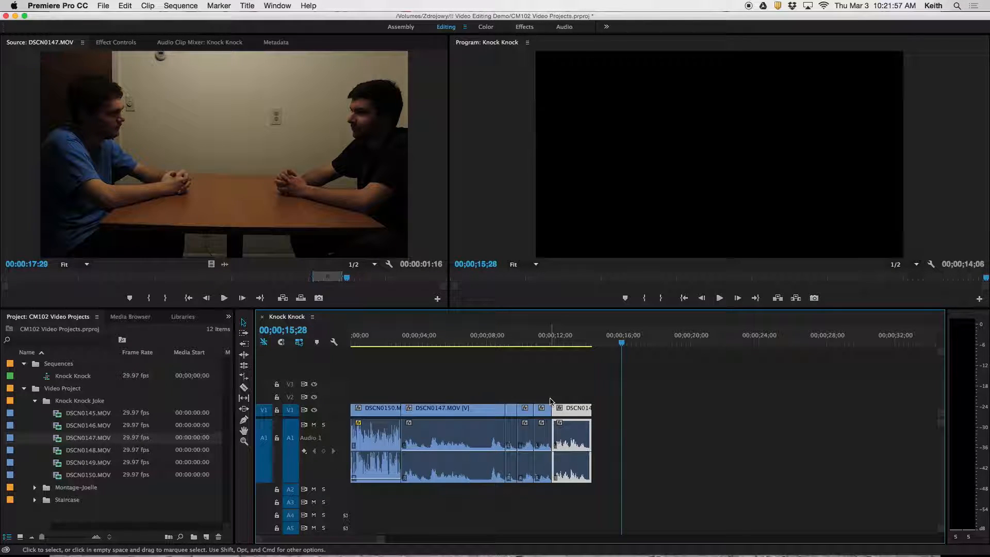
key("super+z")
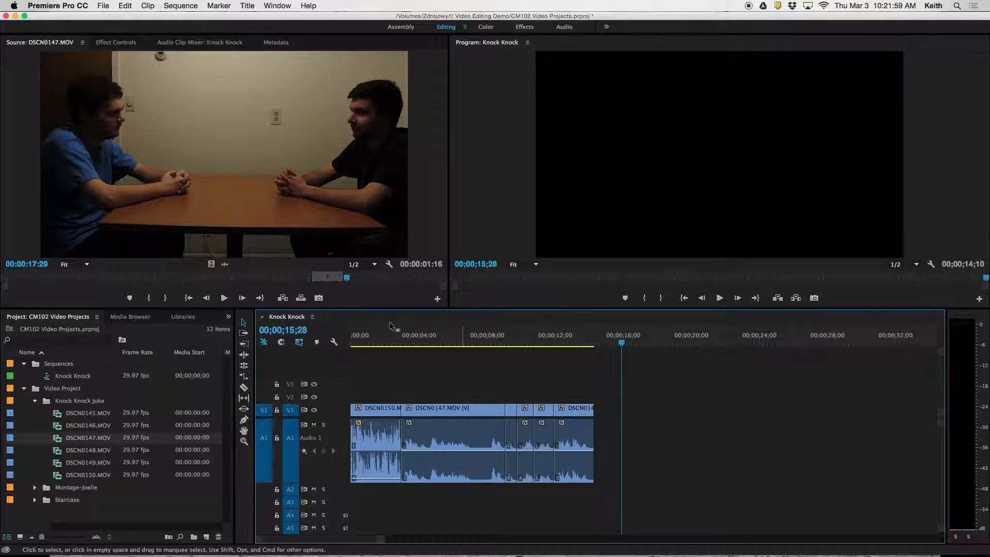
left_click(568, 415)
mouse_move(572, 412)
left_mouse_down()
mouse_move(614, 411)
mouse_move(578, 415)
left_mouse_up()
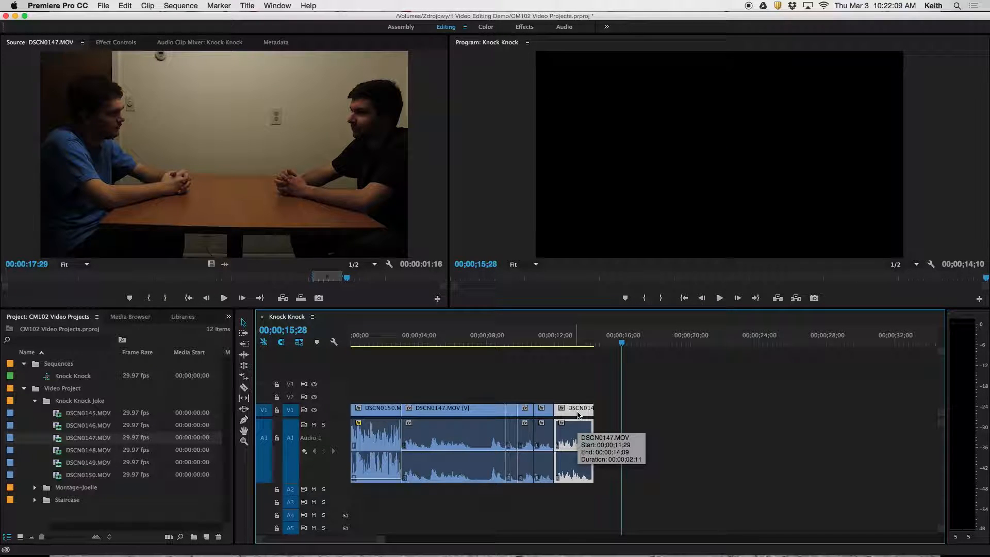
left_click(275, 360)
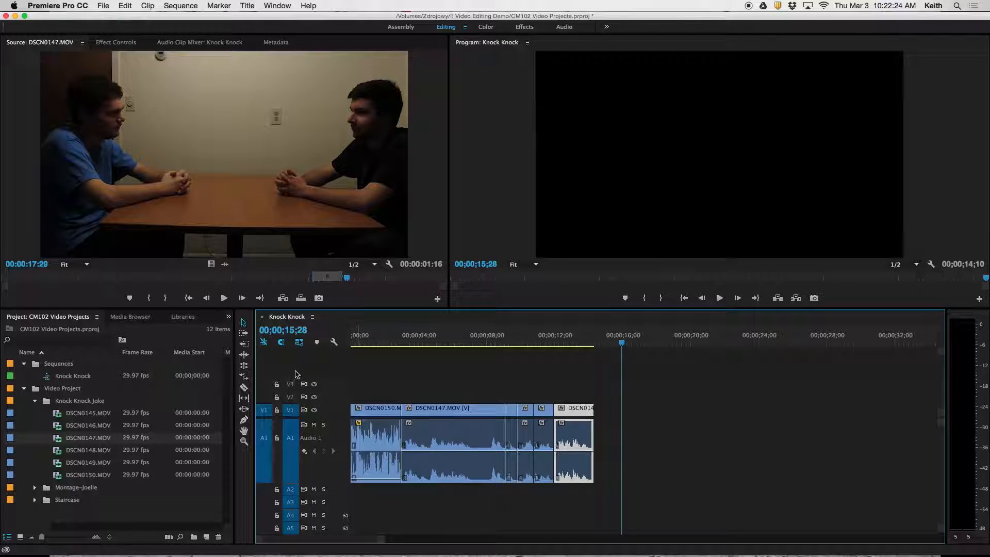
Move the audio of the opening DSCN0150.MOV clip from track A1 to track A2, directly below its video.
left_click(378, 437)
mouse_move(378, 436)
left_mouse_down()
mouse_move(373, 496)
mouse_move(375, 452)
left_mouse_up()
left_click(401, 372)
left_click_drag(606, 345, 375, 343)
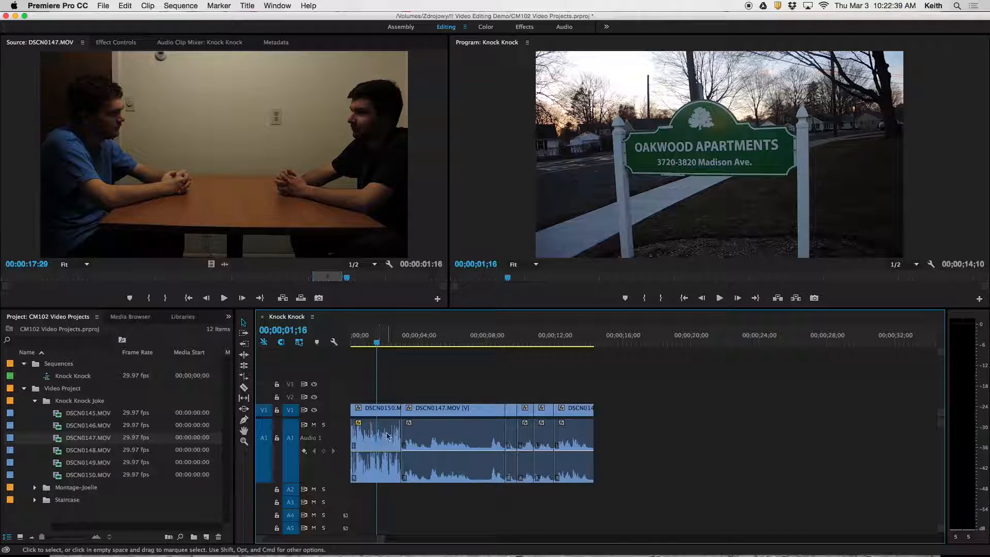
scroll(335, 443, "up", 5)
scroll(334, 444, "down", 10)
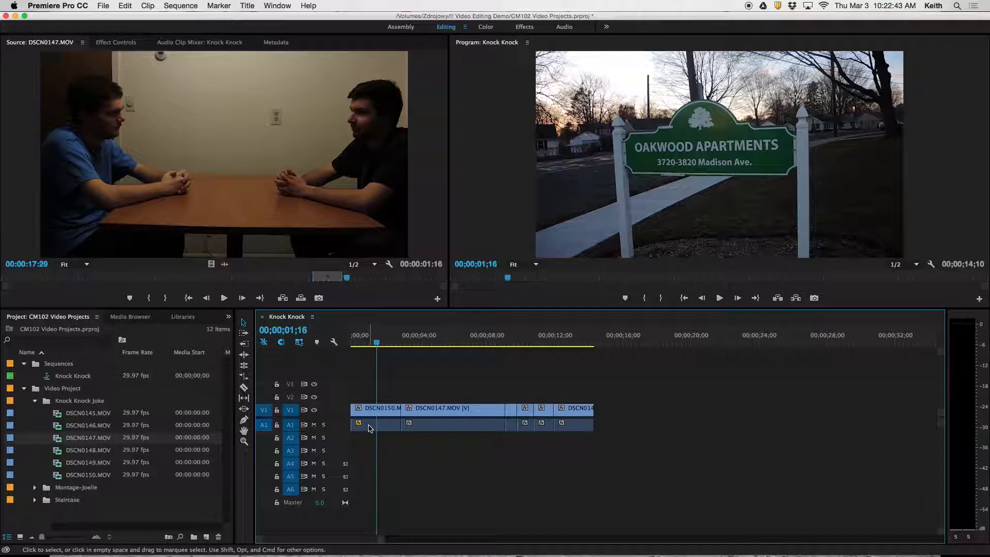
left_click(370, 428)
left_click_drag(370, 428, 373, 441)
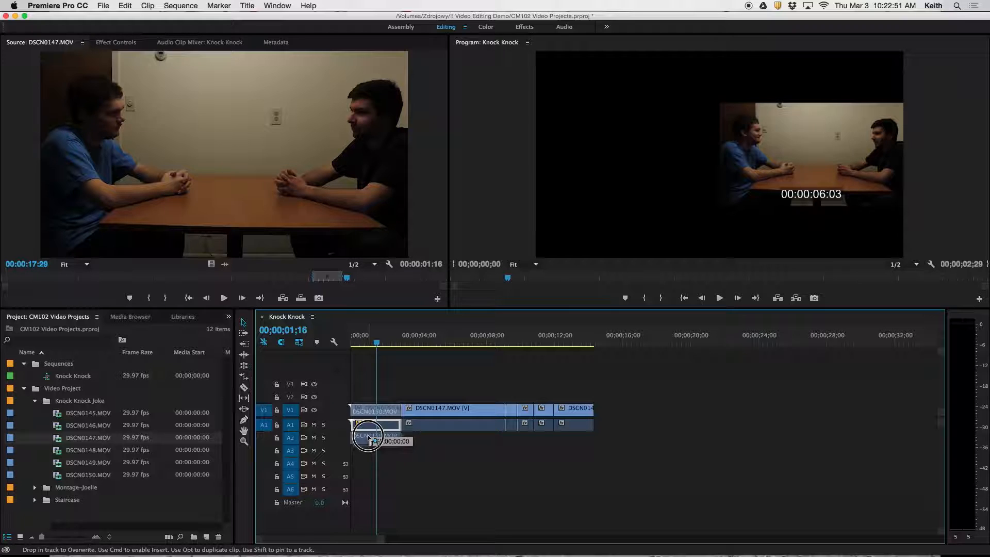
left_click_drag(372, 441, 367, 439)
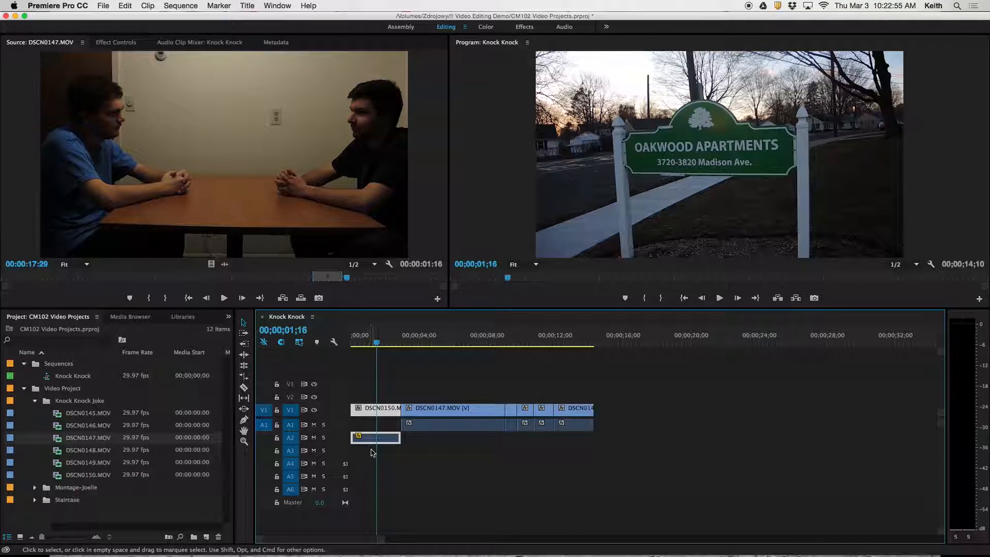
left_click(372, 452)
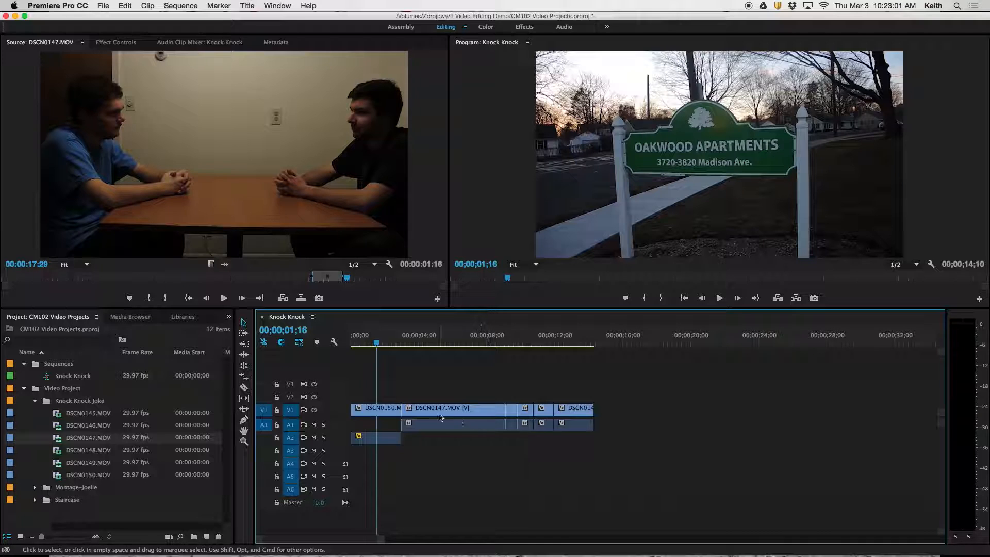
Mute audio track A2 and play the sequence from its start past the first cut.
left_click(314, 438)
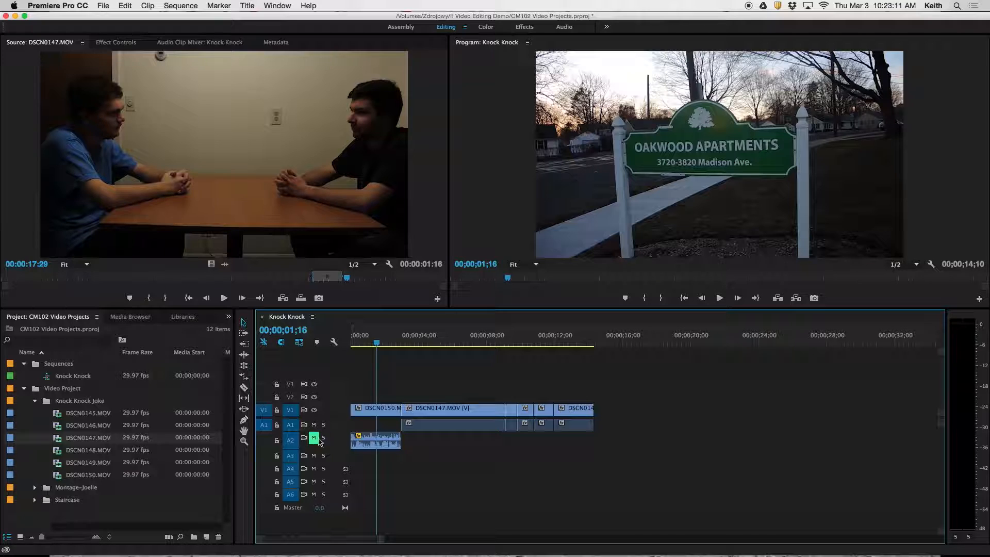
left_click(352, 336)
key("space")
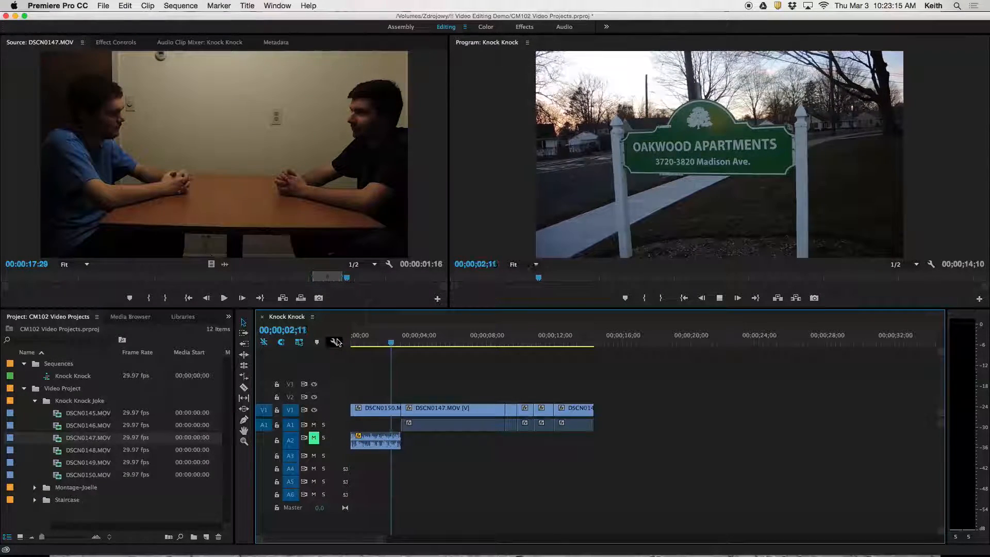
key("space")
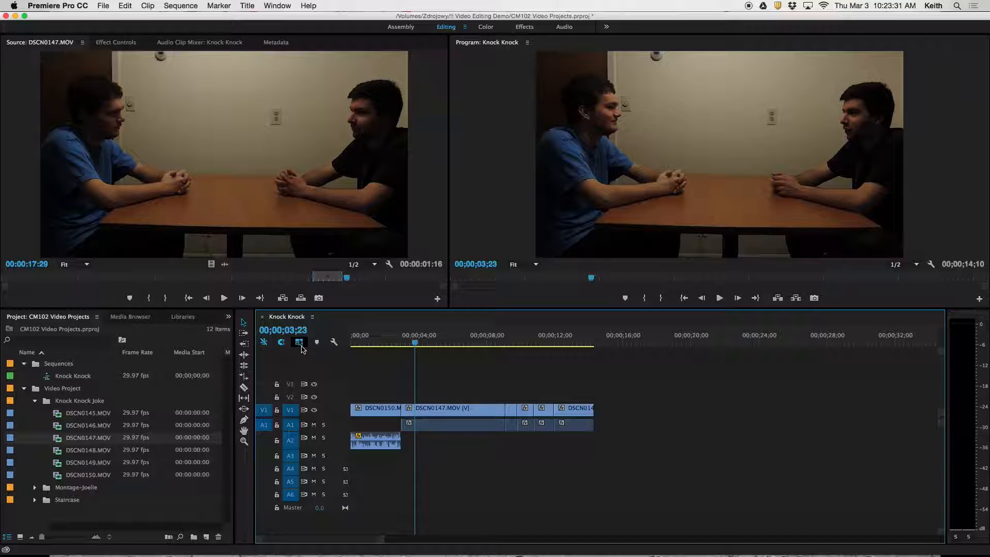
With linked selection off, shift the DSCN0150.MOV audio 1;06 later on track A2, and return it to sync with its video.
left_click(375, 447)
mouse_move(375, 448)
left_mouse_down()
mouse_move(641, 475)
mouse_move(675, 452)
mouse_move(651, 436)
mouse_move(384, 441)
left_mouse_up()
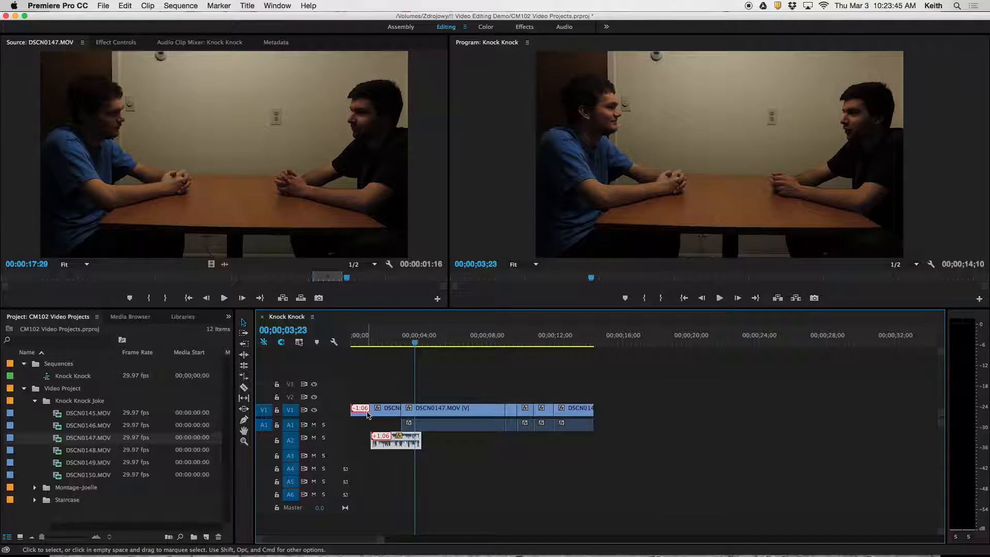
left_click_drag(392, 450, 369, 444)
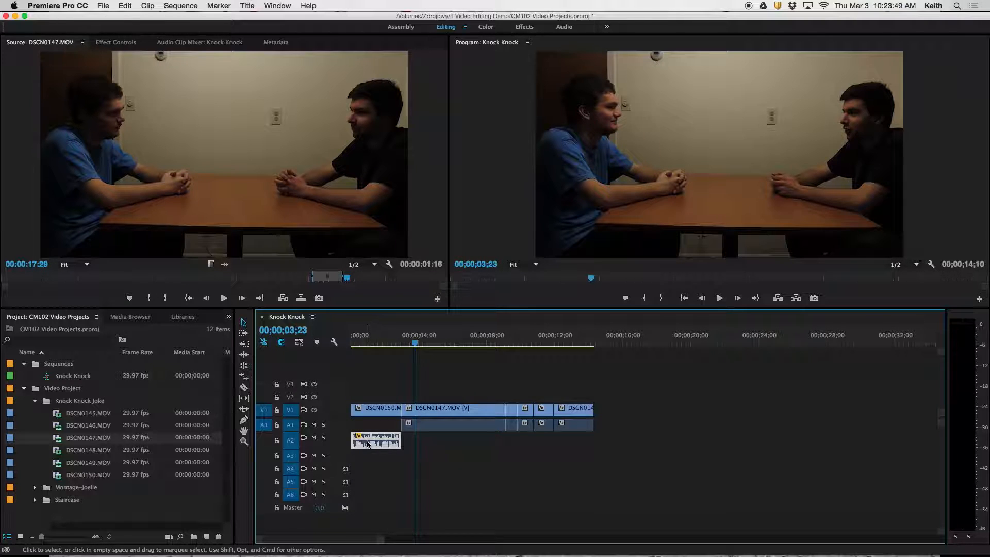
Delete the DSCN0150.MOV audio from track A2 and play the cut from the apartment sign into DSCN0147.MOV.
key("Delete")
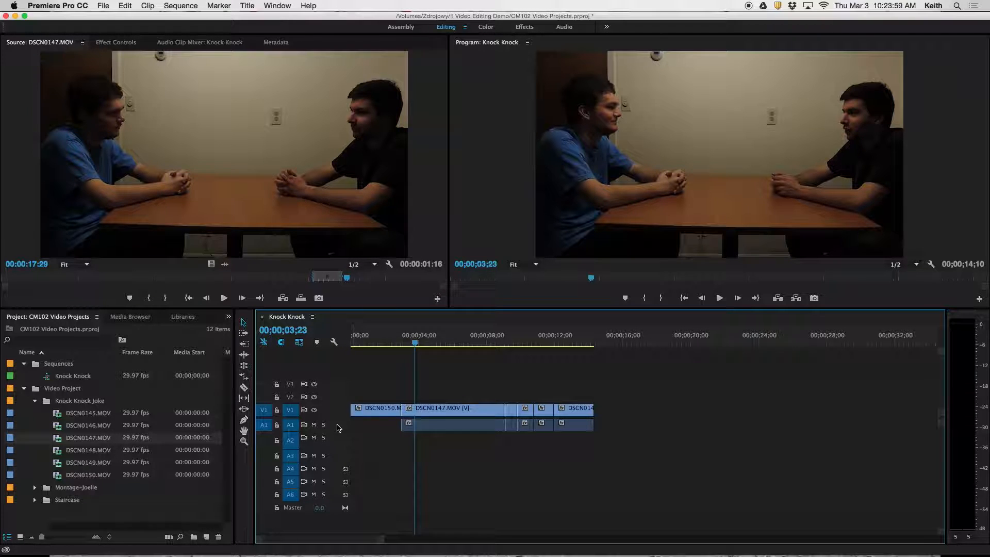
scroll(339, 428, "up", 5)
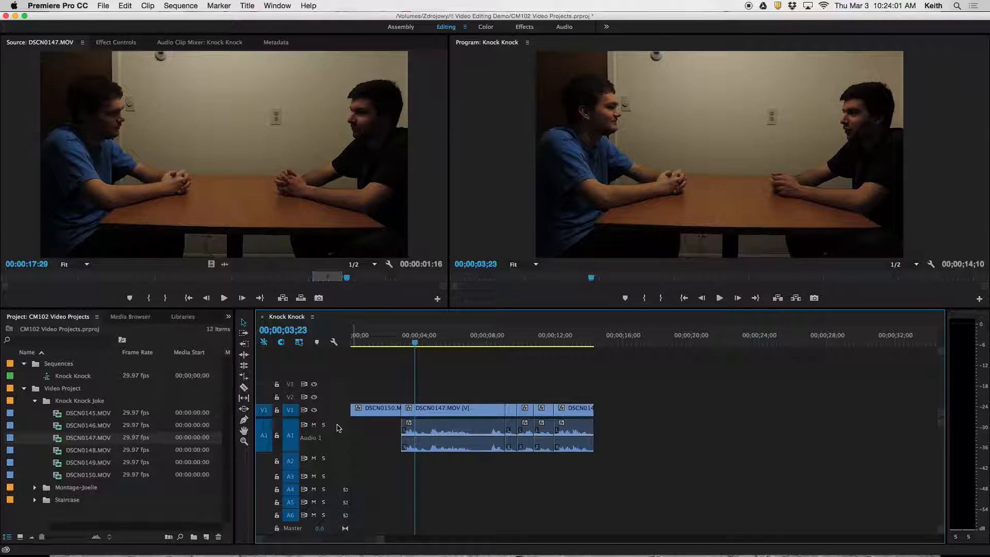
scroll(338, 428, "down", 5)
left_click(389, 342)
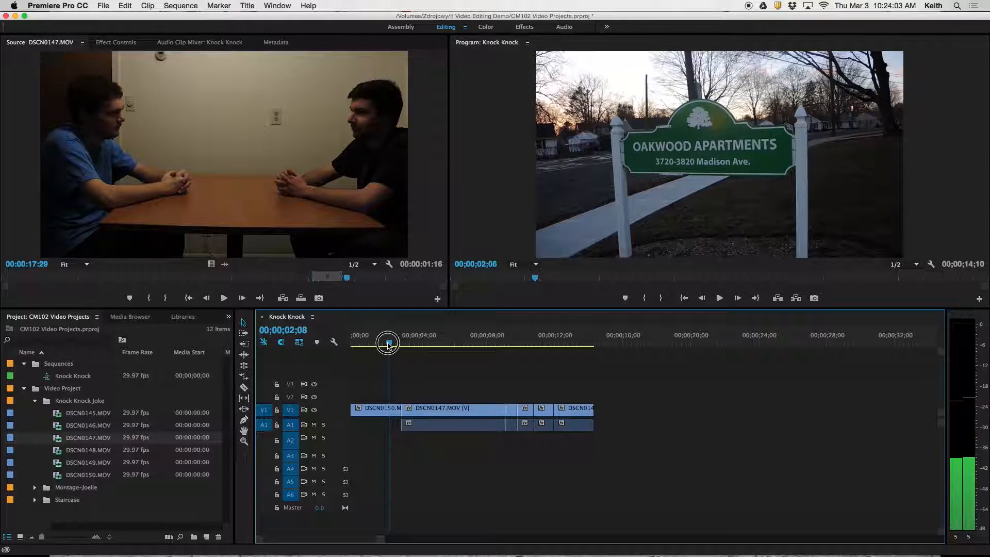
key("space")
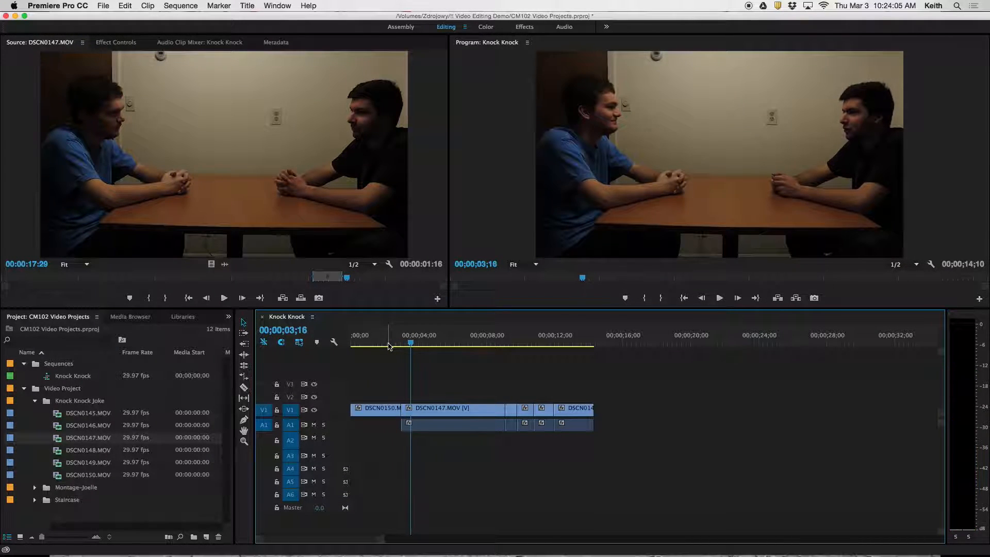
Place the playhead at 00;00;02;17, shortly before the first cut, and enlarge the timeline around that cut.
left_click_drag(411, 343, 396, 347)
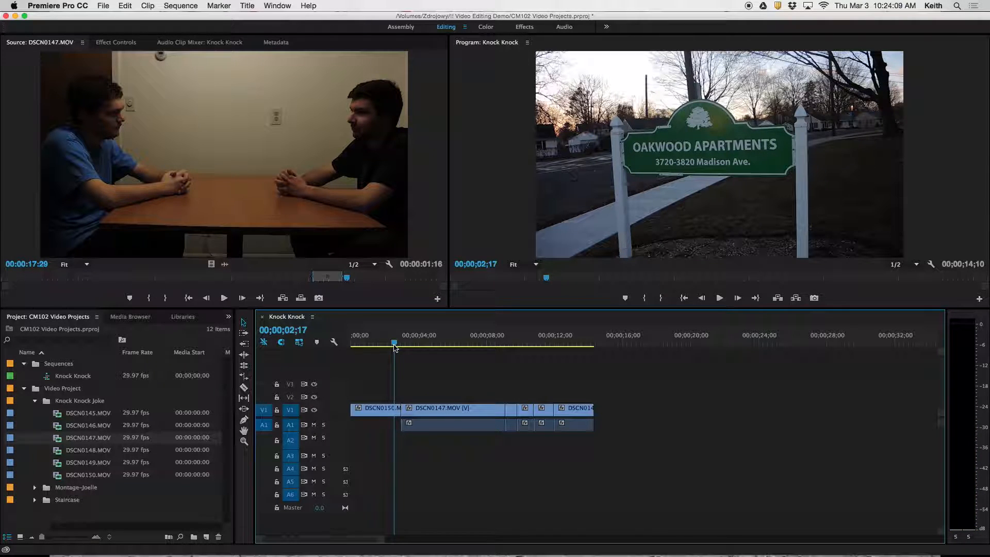
left_click_drag(384, 539, 330, 540)
scroll(568, 516, "right", 5)
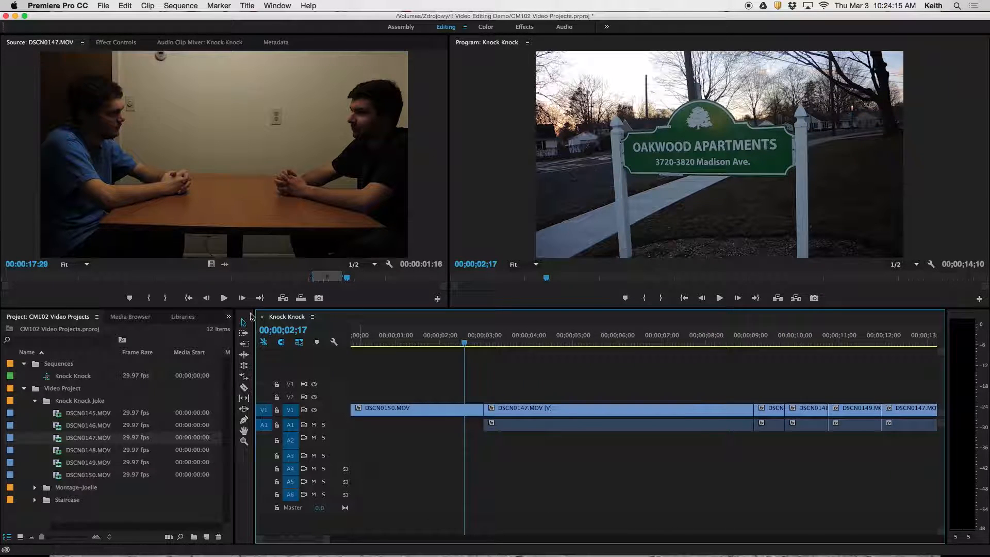
Show the effects library and expand the Dissolve group of the video transitions.
left_click(228, 316)
left_click(241, 347)
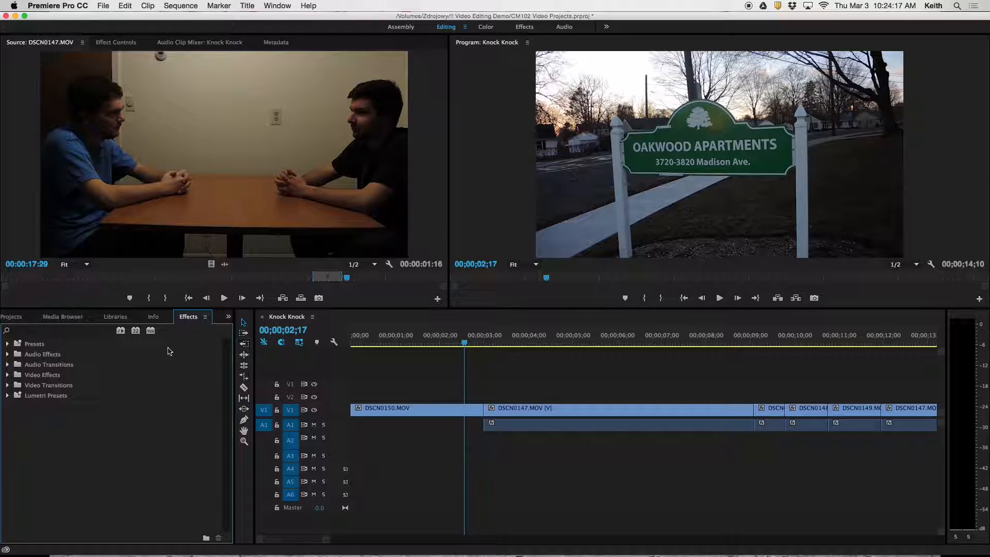
left_click(8, 386)
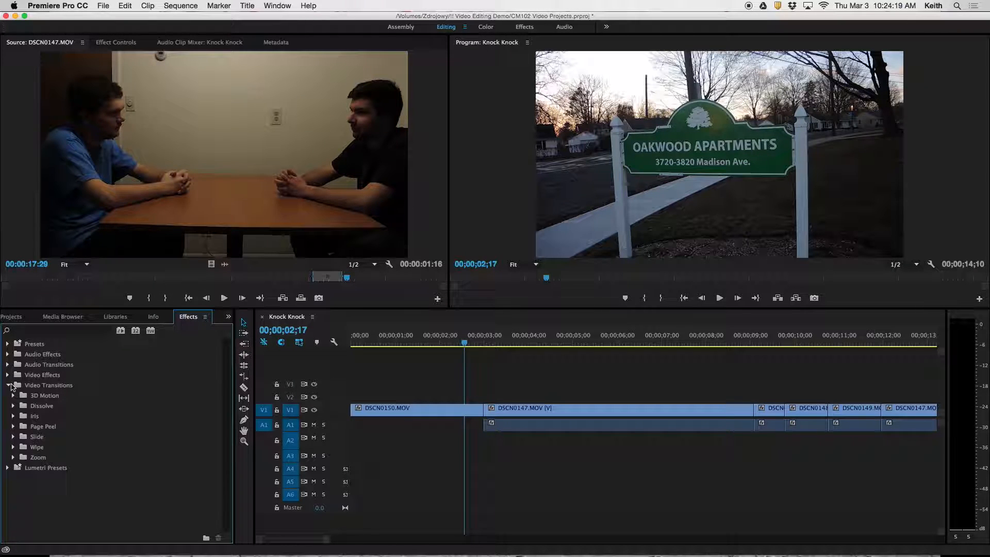
left_click(13, 406)
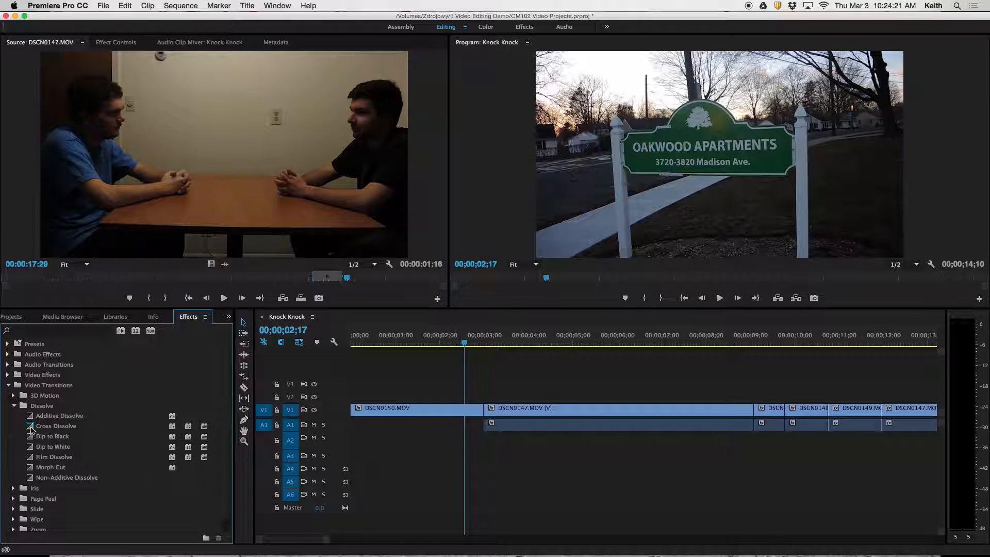
Apply a Cross Dissolve at the cut between DSCN0150.MOV and DSCN0147.MOV, undo it, and apply it again.
left_click_drag(30, 428, 483, 410)
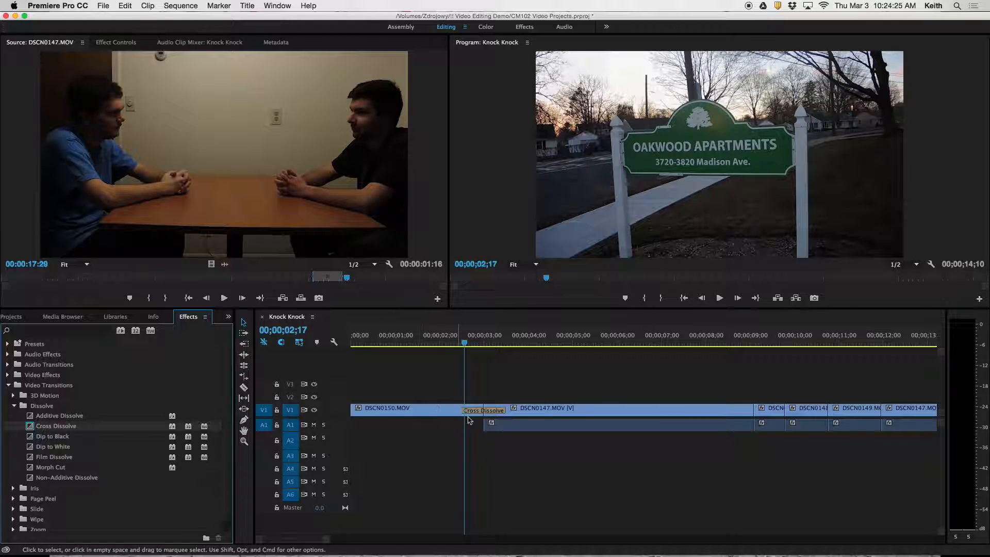
key("super+z")
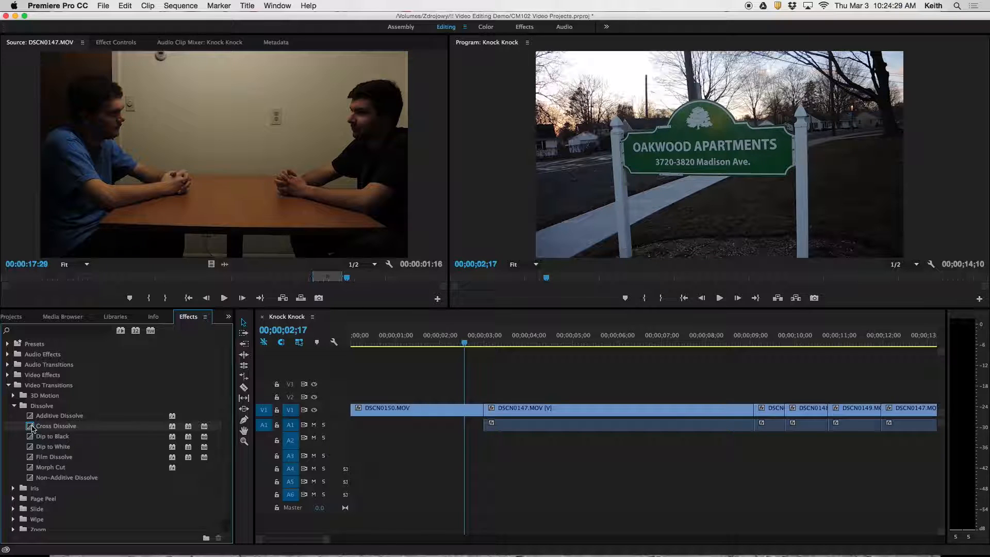
left_click_drag(32, 428, 483, 412)
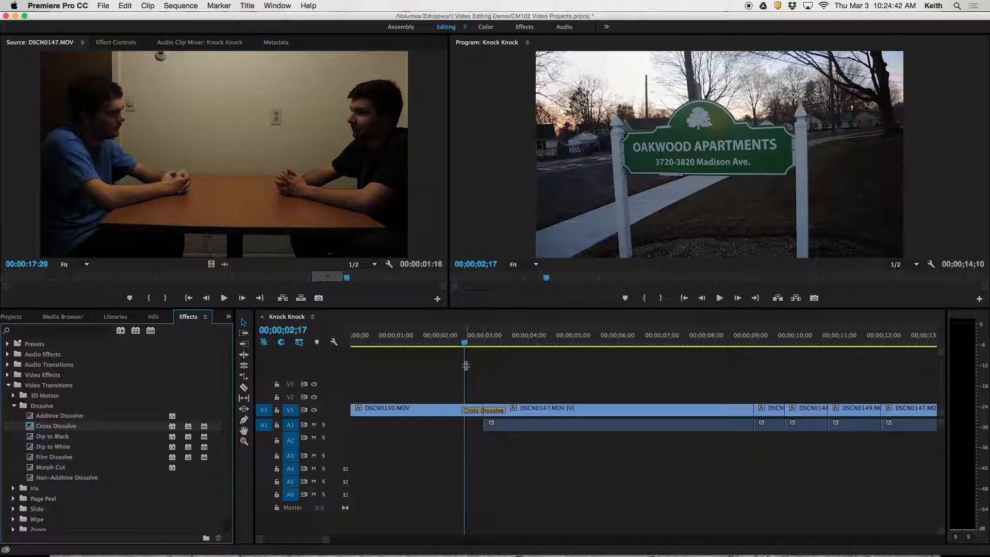
Play the sequence from 00;00;02;10 through the Cross Dissolve and scrub back and forth across the transition.
left_click(454, 341)
key("space")
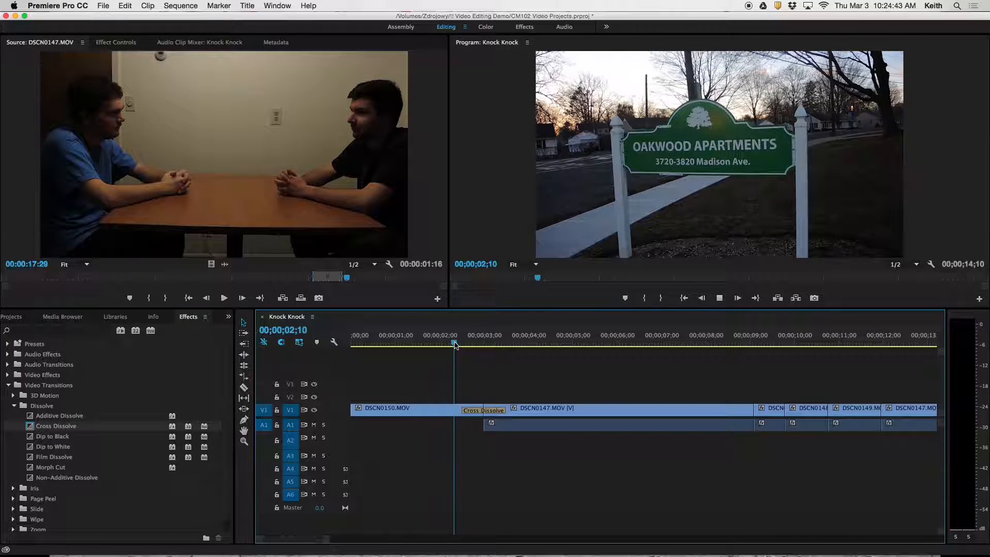
key("space")
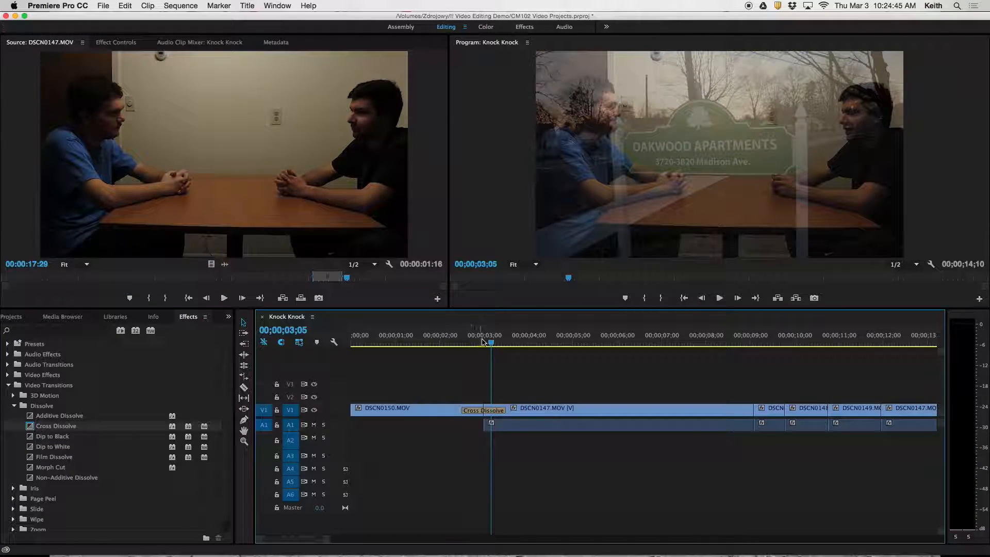
mouse_move(483, 341)
left_mouse_down()
mouse_move(500, 342)
mouse_move(480, 343)
left_mouse_up()
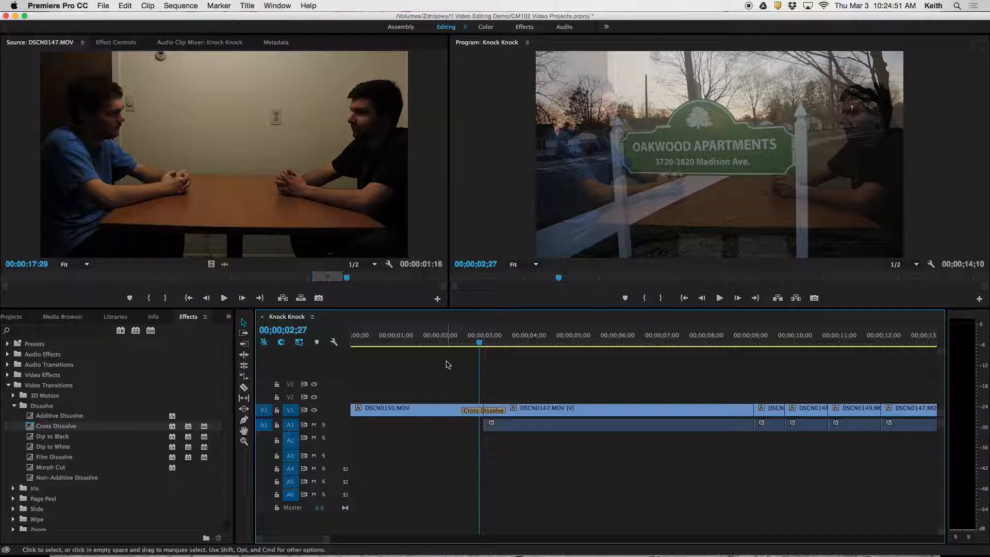
mouse_move(479, 342)
left_mouse_down()
mouse_move(443, 343)
mouse_move(504, 342)
mouse_move(470, 343)
mouse_move(482, 344)
left_mouse_up()
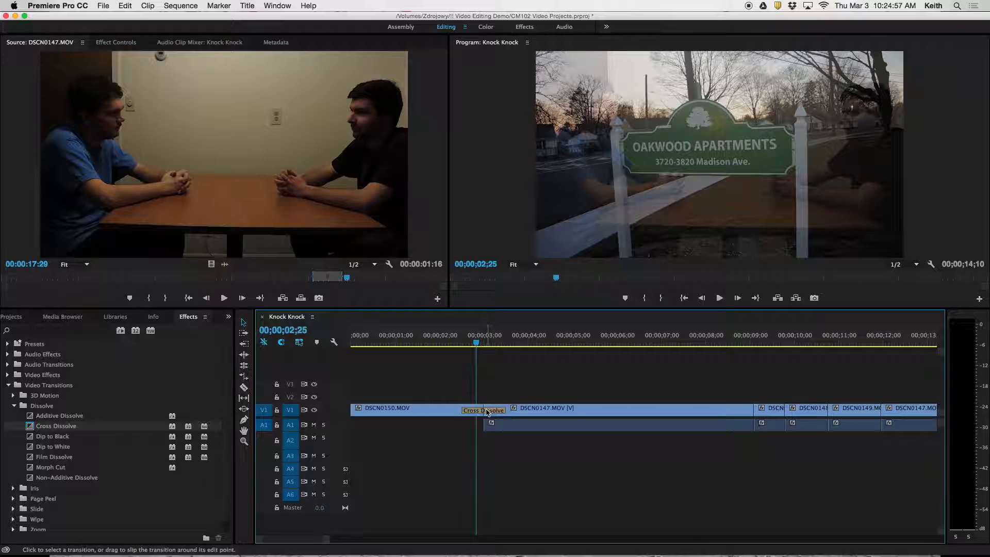
Replace the Cross Dissolve after DSCN0150.MOV with a Dip to Black transition and scrub through it.
left_click(486, 411)
key("Delete")
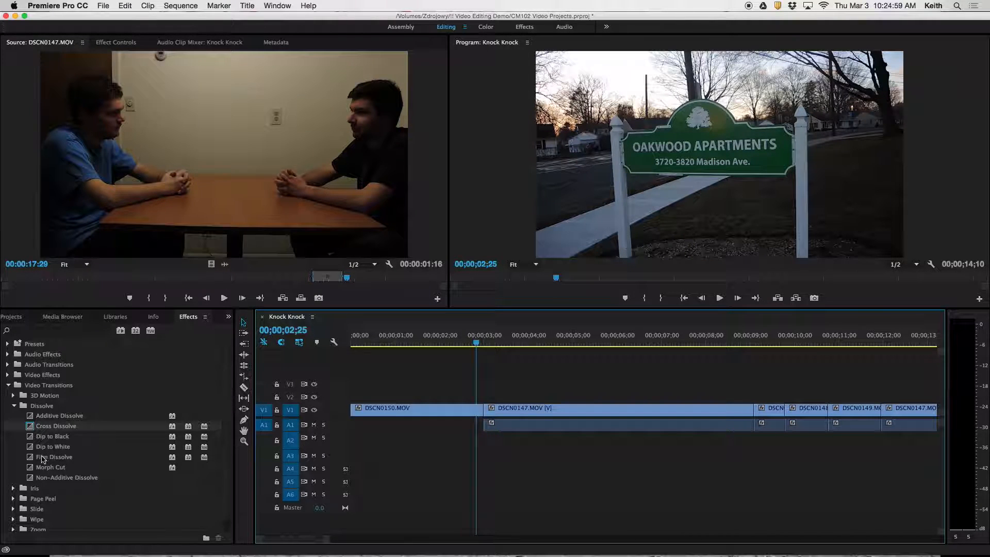
left_click(32, 446)
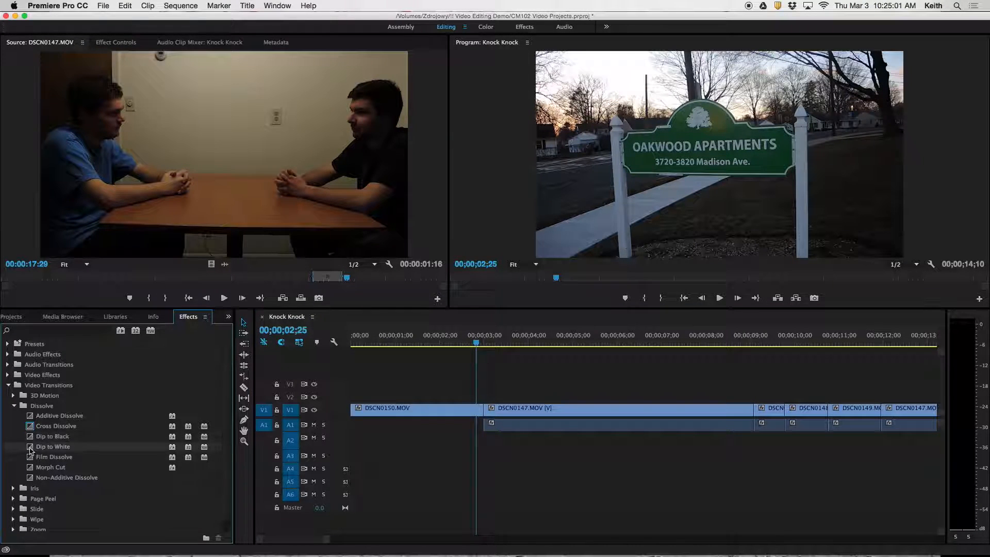
left_click(32, 441)
left_click_drag(32, 441, 489, 411)
left_click_drag(33, 436, 479, 404)
mouse_move(475, 342)
left_mouse_down()
mouse_move(466, 342)
mouse_move(491, 341)
mouse_move(444, 339)
mouse_move(495, 340)
mouse_move(481, 341)
left_mouse_up()
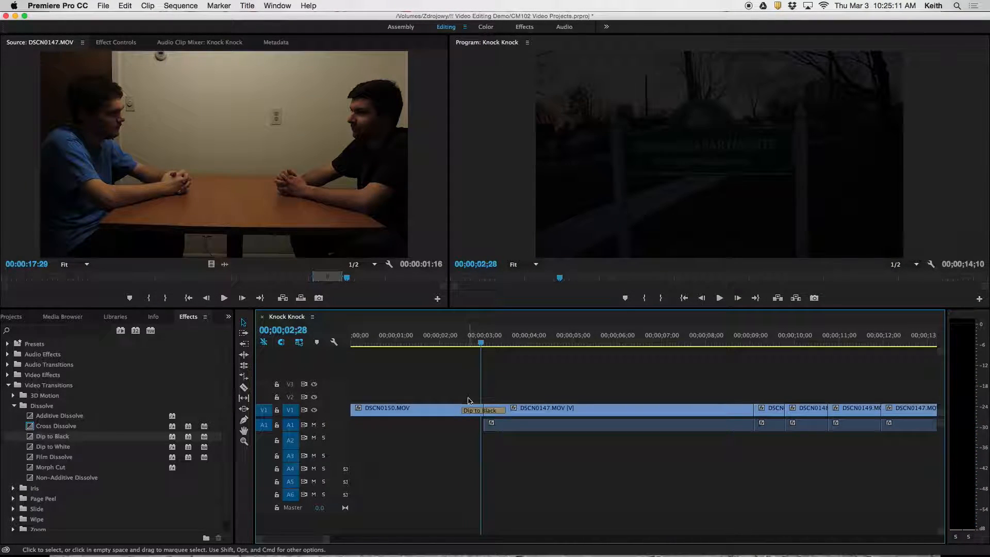
Replace the Dip to Black with a Dip to White at the same cut and play through it.
key("Delete")
left_click_drag(30, 448, 482, 410)
left_click(451, 345)
key("space")
key("space")
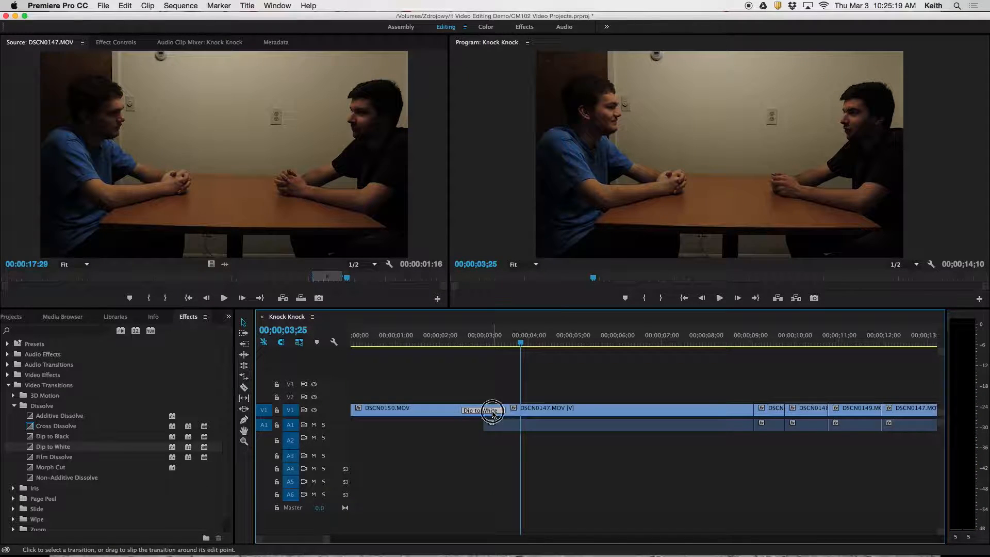
double_click(494, 413)
left_click(485, 283)
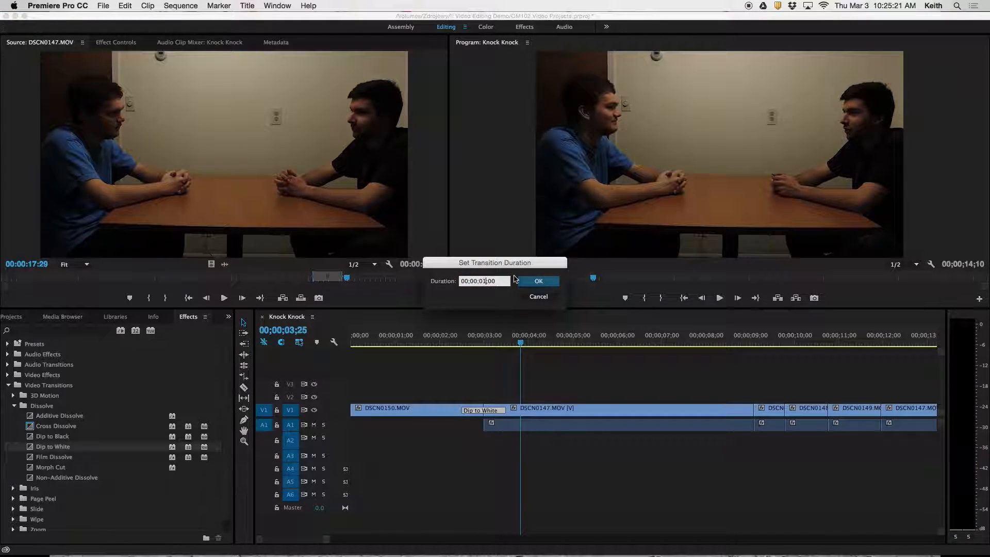
left_click(534, 297)
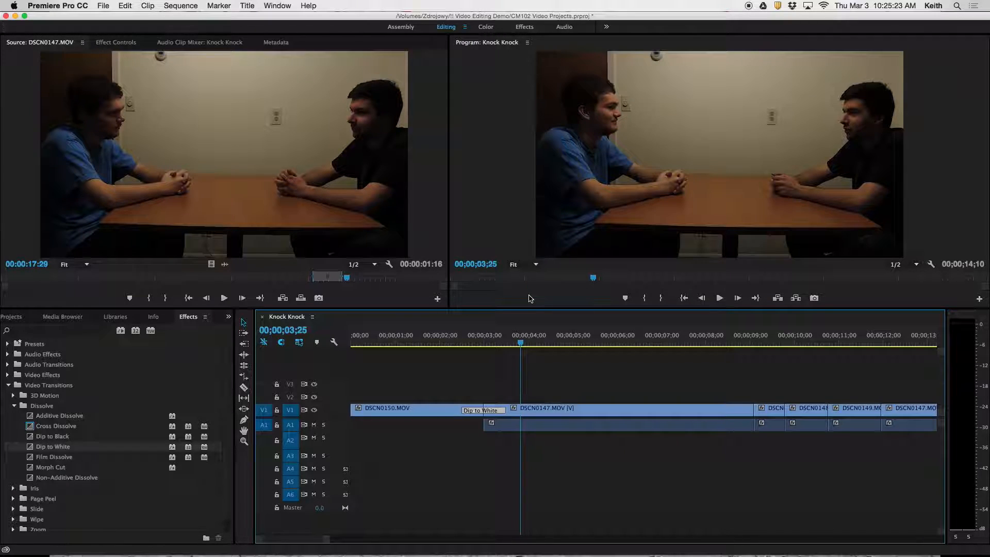
Shorten the duration of the Dip to White transition to a small fraction of a second.
double_click(473, 412)
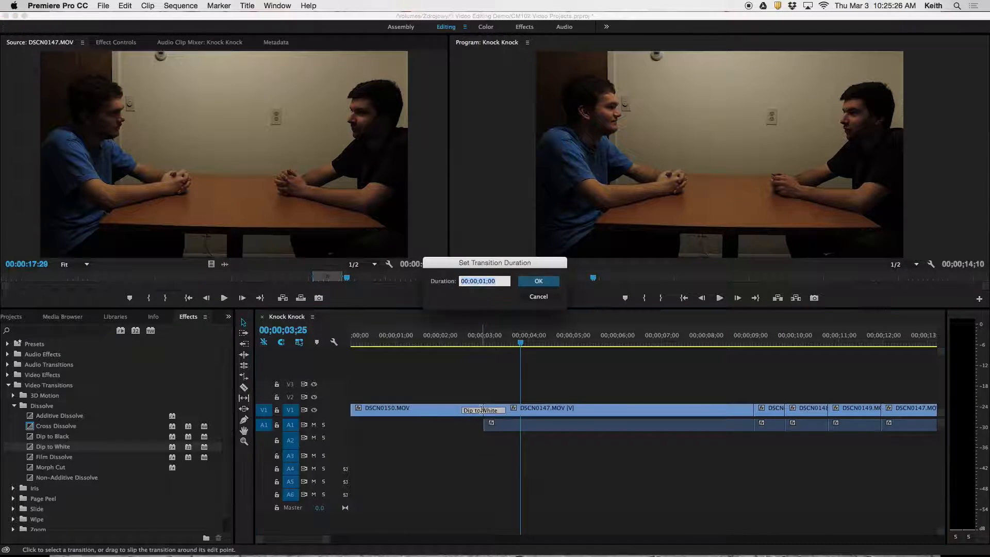
left_click(486, 281)
left_click(531, 281)
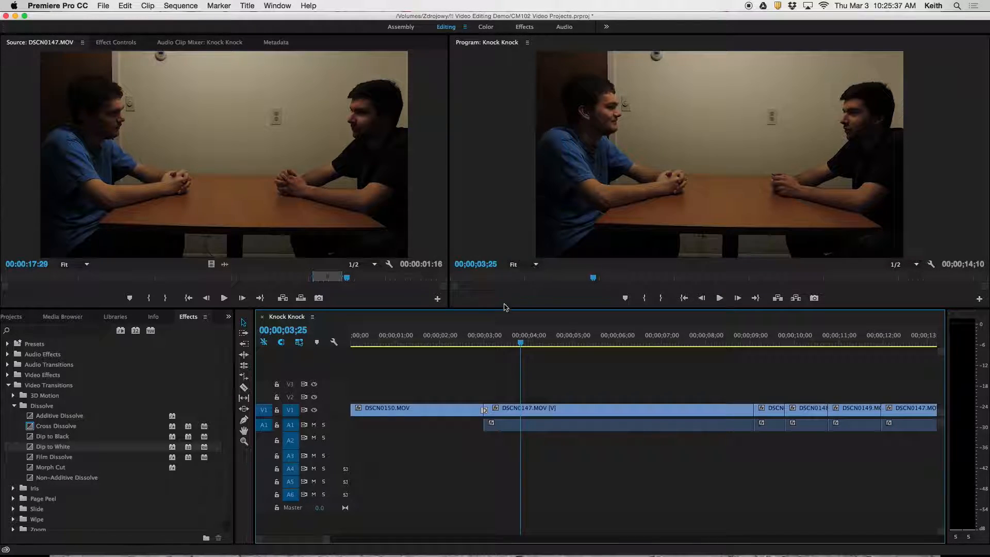
Play the sequence repeatedly from just before the shortened Dip to White to review the quick flash.
left_click(472, 342)
key("space")
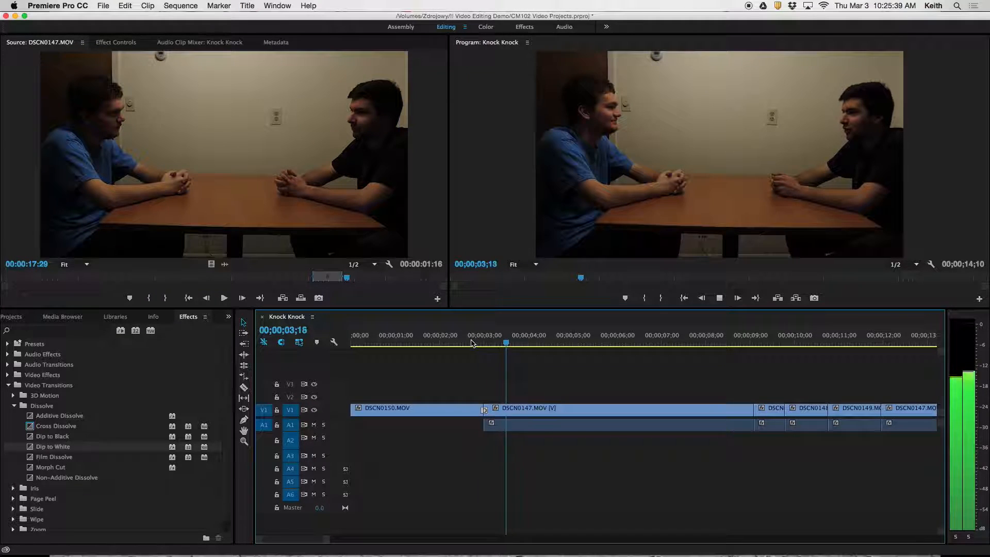
key("space")
left_click(468, 342)
key("space")
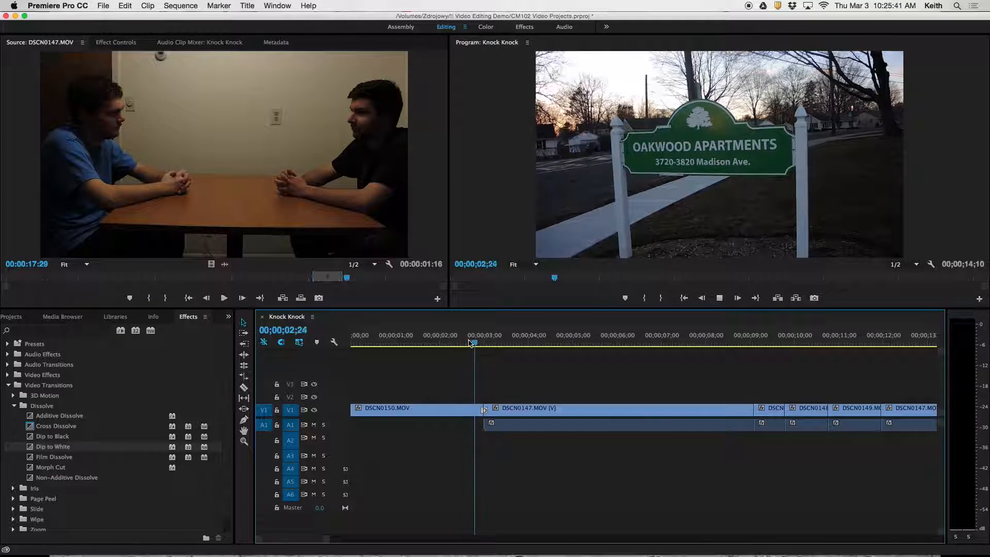
key("space")
left_click(468, 342)
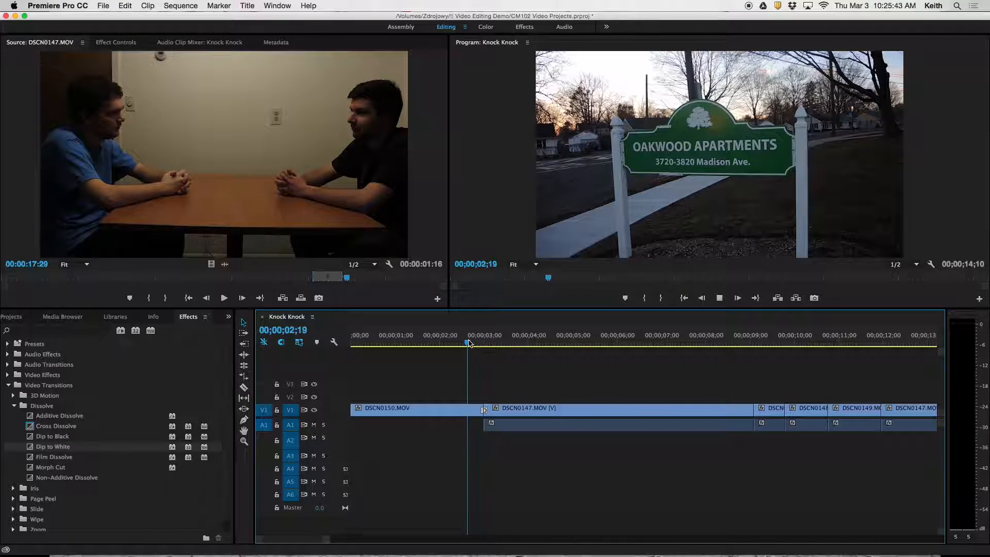
key("space")
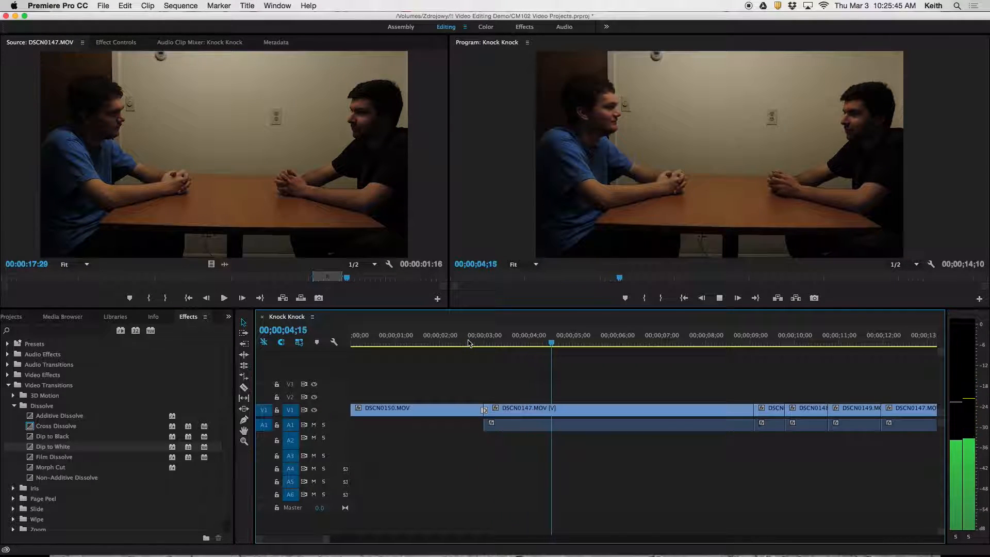
key("space")
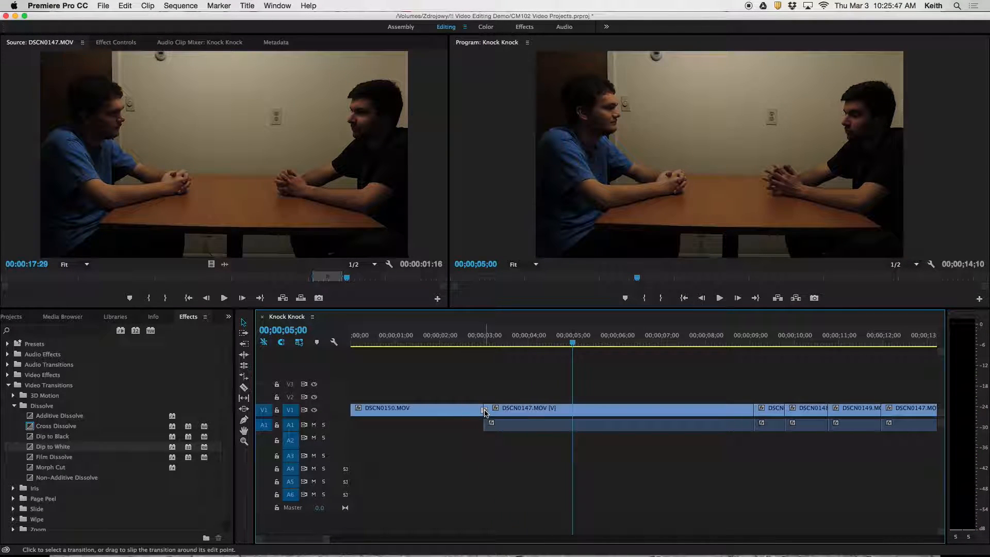
Replace the Dip to White with a Cross Dissolve between DSCN0150.MOV and DSCN0147.MOV, and return to the sequence start.
left_click_drag(55, 426, 482, 412)
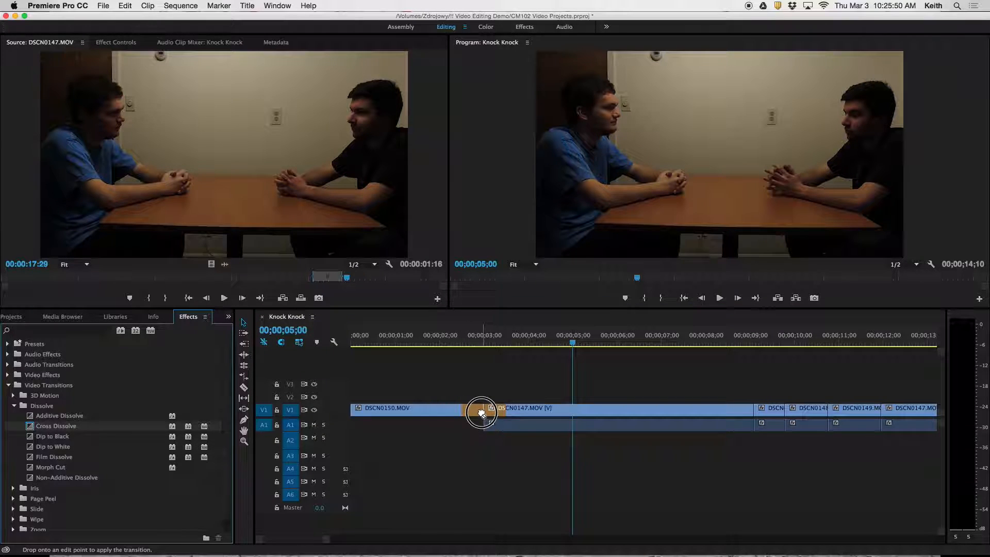
key("Up")
key("Up")
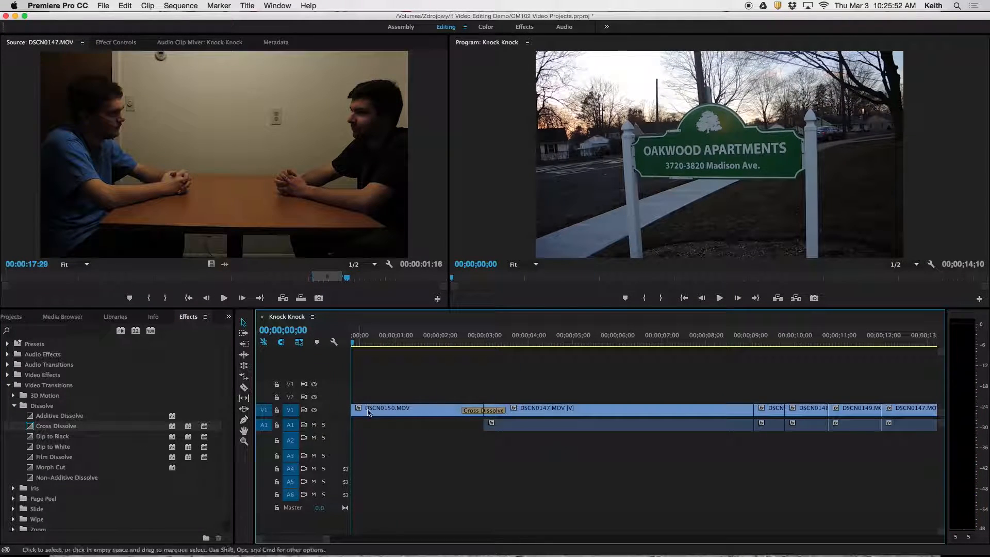
Enlarge audio track A1 to show its waveforms, and select and play the first DSCN0147.MOV clip from 00;00;05;01.
left_click_drag(327, 538, 357, 537)
scroll(328, 431, "up", 5)
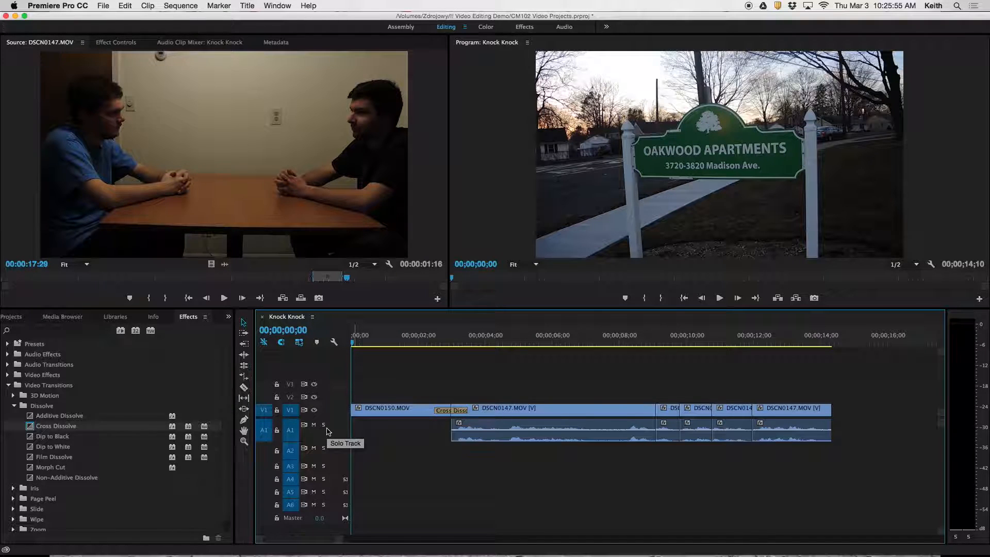
left_click(467, 435)
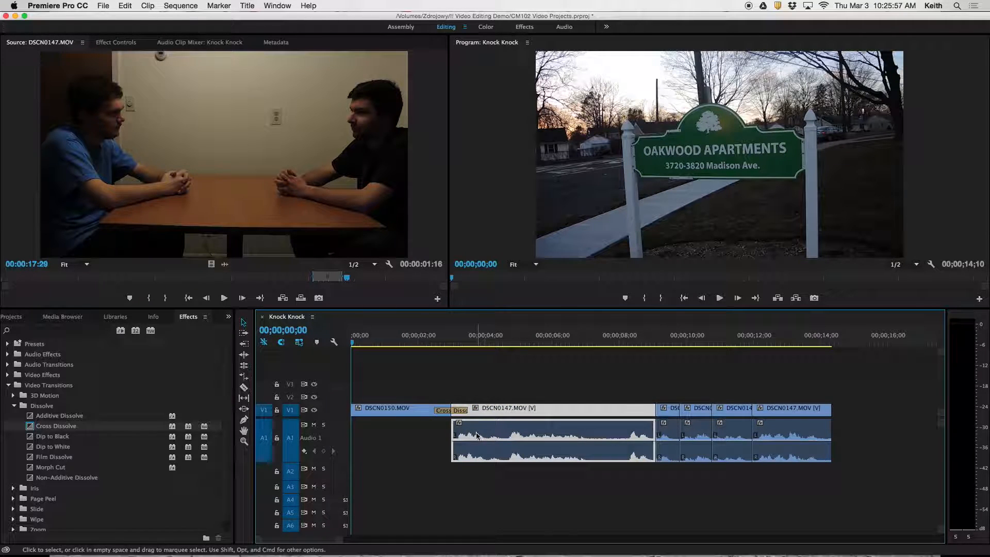
left_click(519, 343)
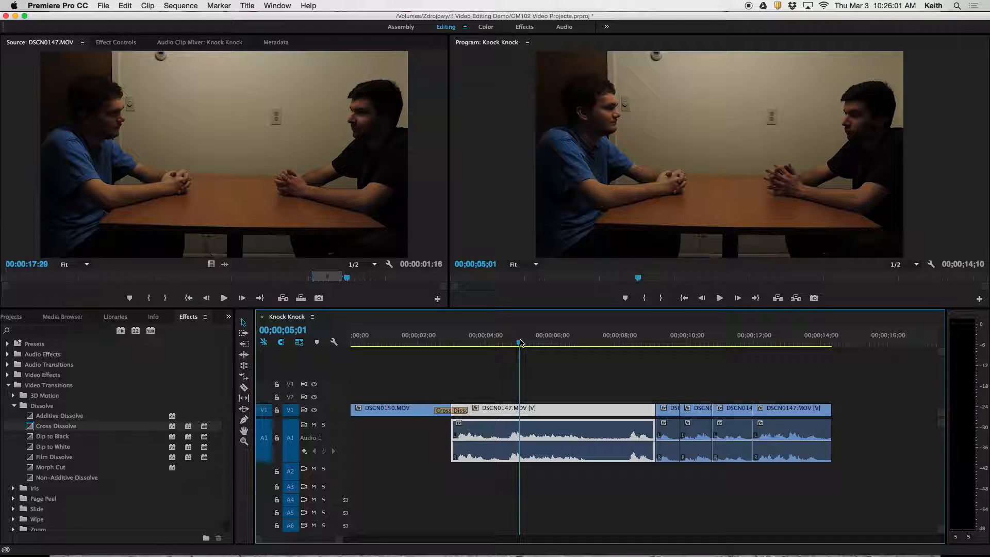
key("space")
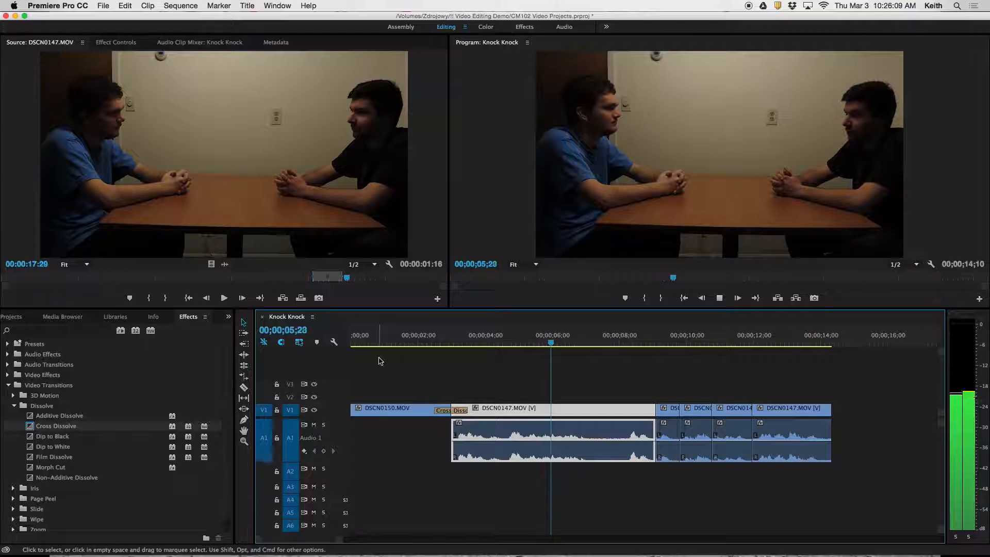
key("space")
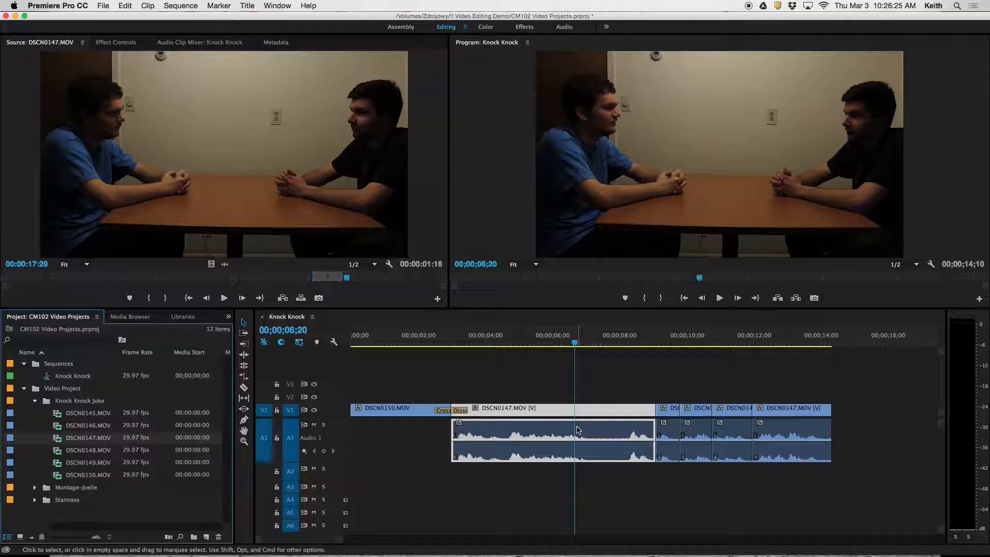
Send the selected DSCN0147.MOV audio to Adobe Audition for editing and play the extracted waveform from about 1.24 seconds.
right_click(597, 435)
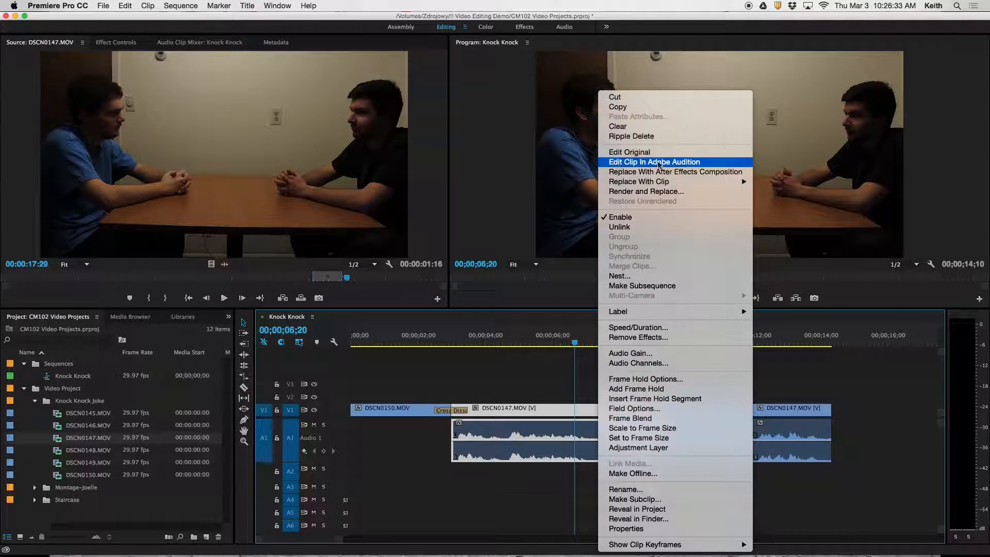
left_click(701, 164)
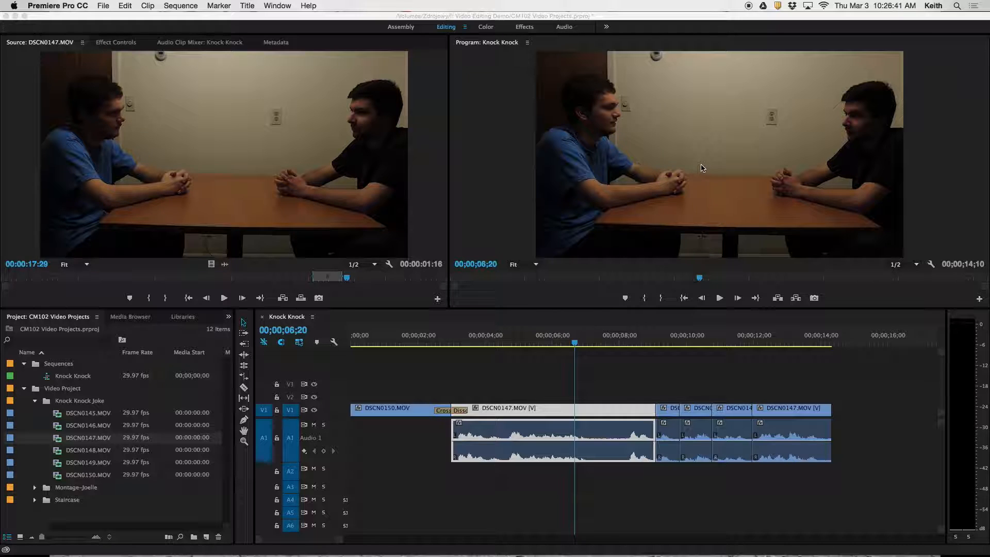
mouse_move(539, 552)
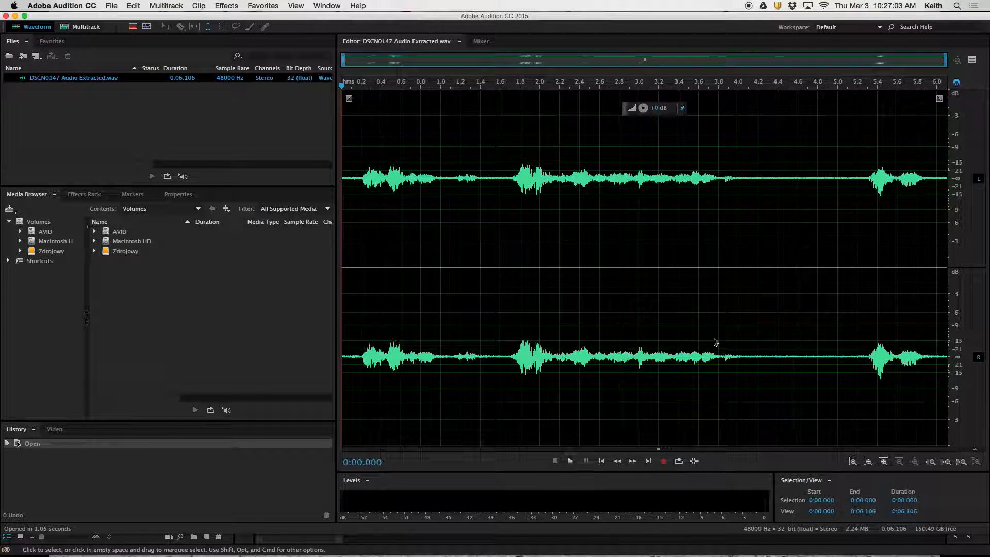
left_click(464, 118)
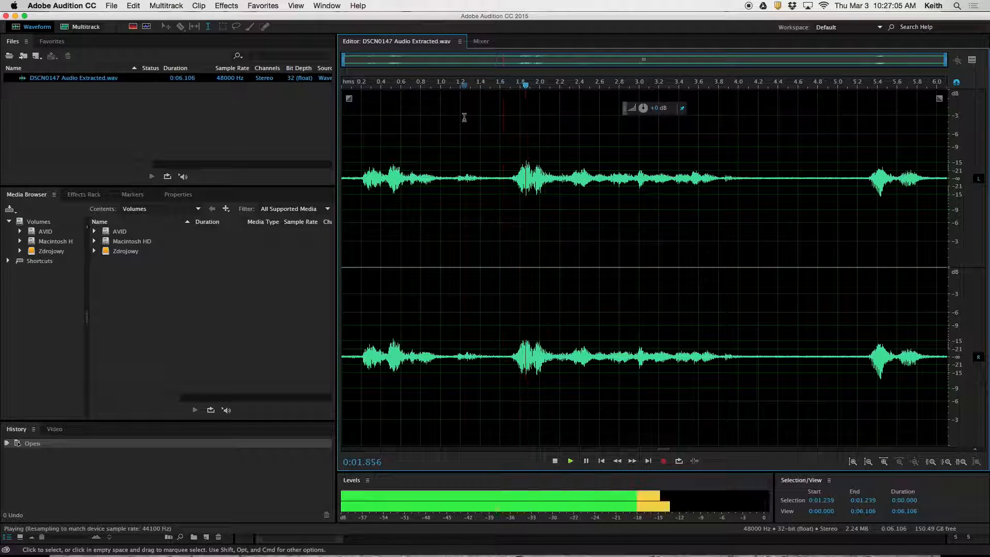
key("space")
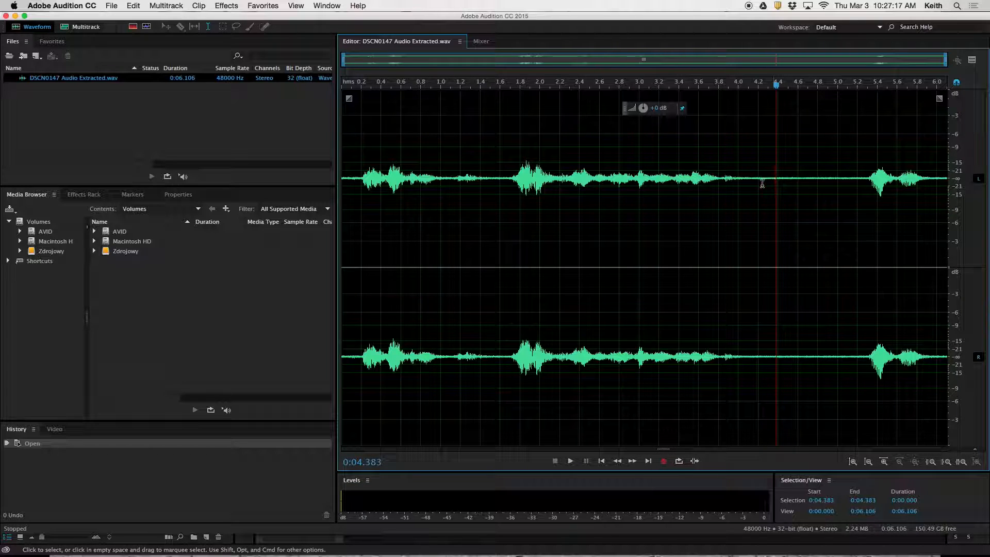
Capture a noise print from the quiet stretch between about 4.200 and 4.743 seconds of the DSCN0147 waveform.
left_click_drag(759, 183, 812, 189)
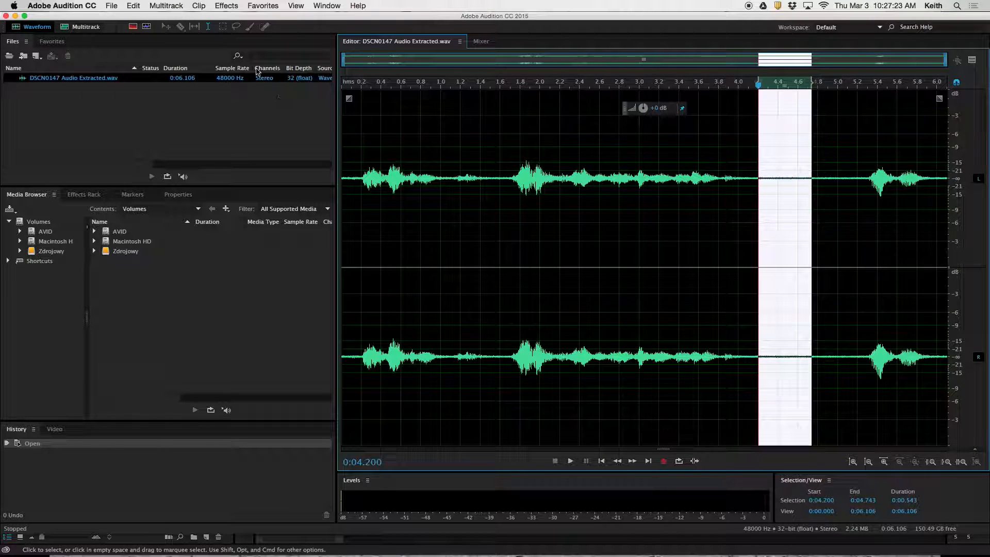
left_click(228, 6)
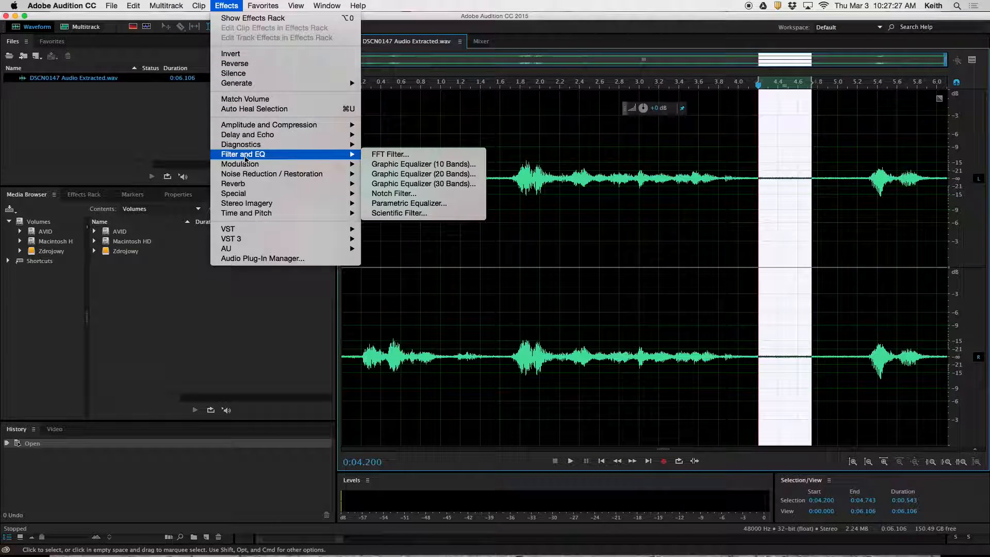
mouse_move(249, 178)
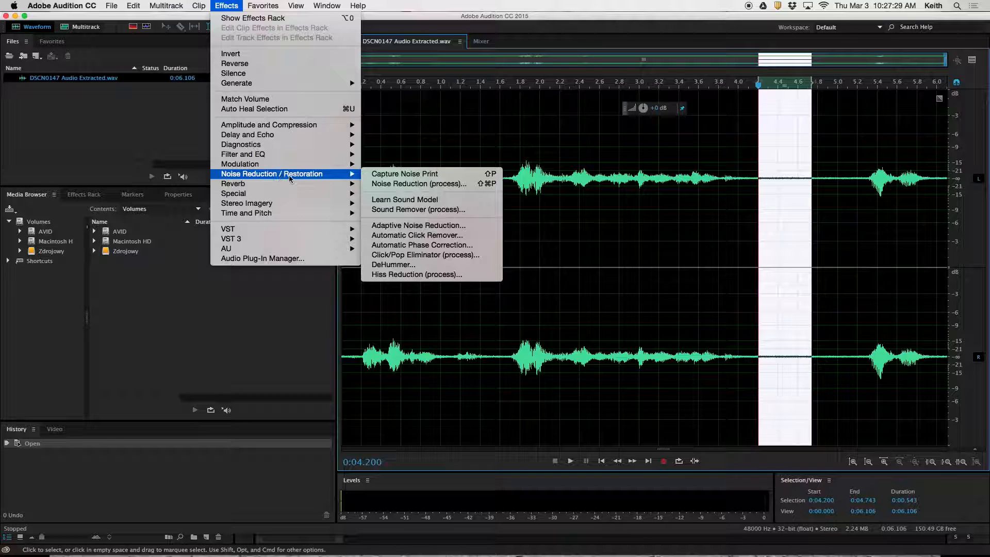
left_click(445, 178)
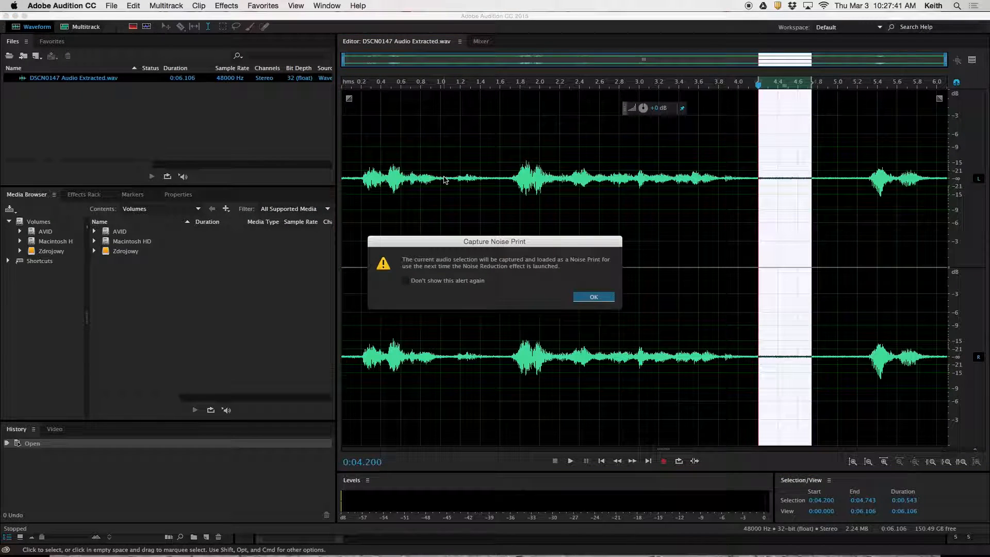
left_click(590, 298)
Open the Noise Reduction process without a selection, move its dialog clear of the timeline, and return the playhead to the start.
left_click(422, 210)
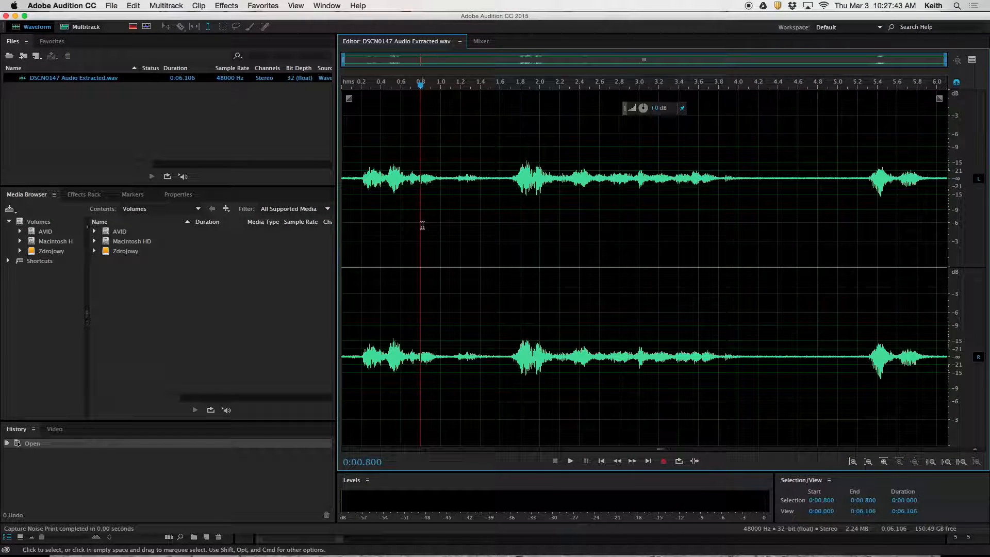
left_click(229, 6)
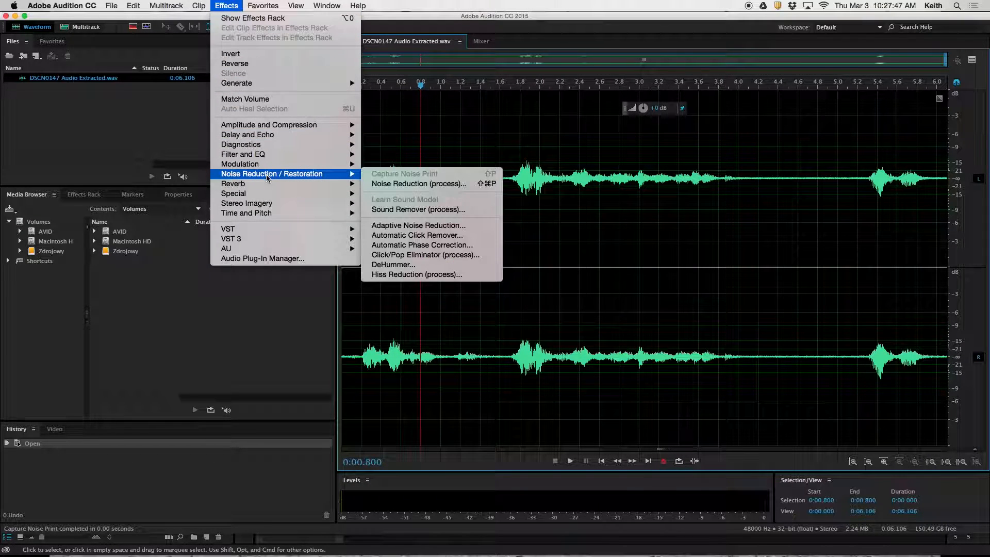
left_click(445, 184)
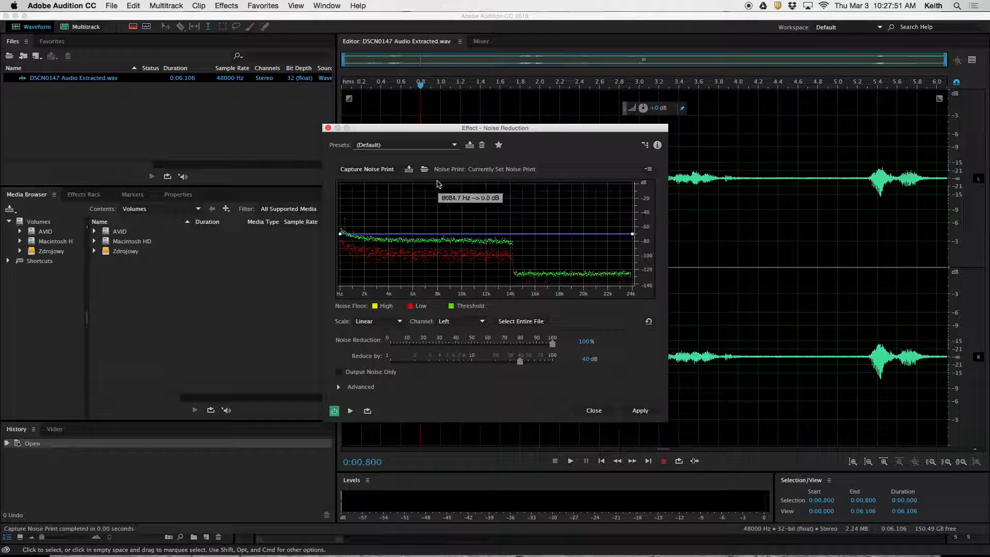
left_click_drag(444, 128, 353, 218)
left_click_drag(421, 84, 331, 86)
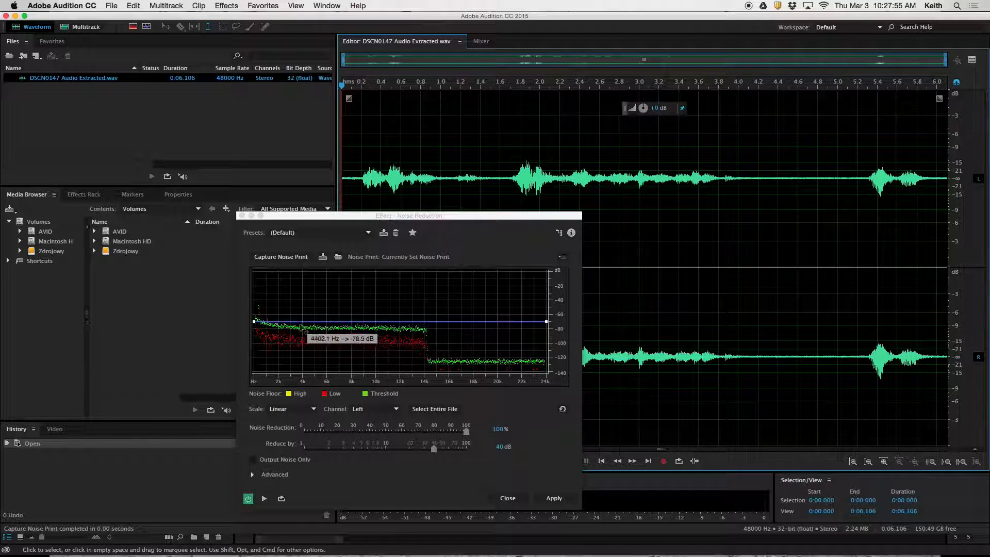
Preview the DSCN0147 audio, replaying it while toggling the Noise Reduction effect to compare the processed and original sound.
key("space")
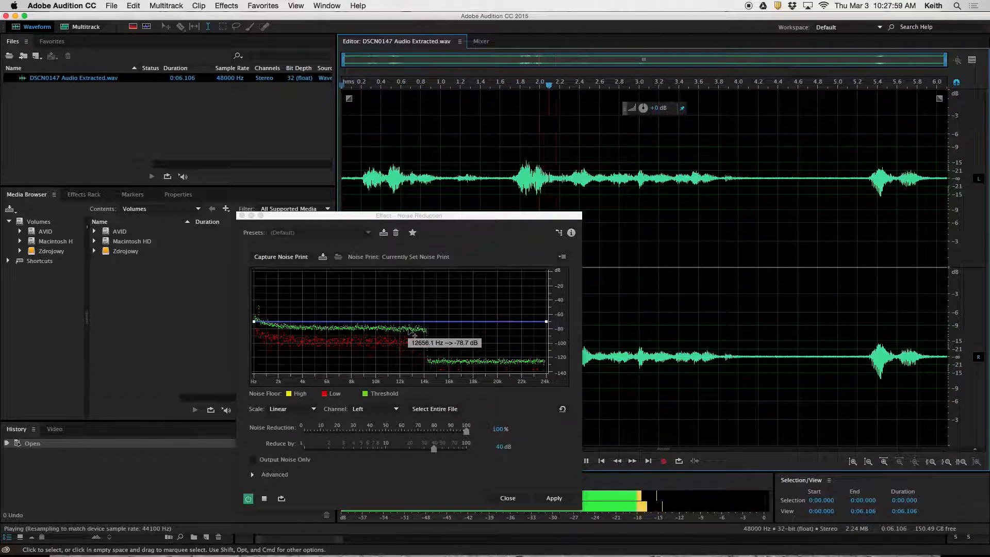
key("space")
left_click(342, 88)
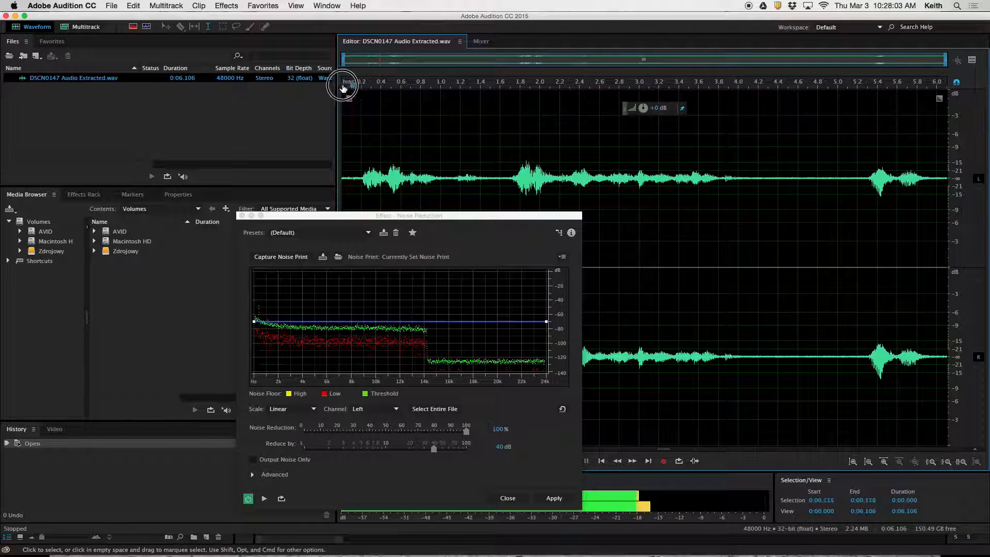
left_click(250, 500)
key("space")
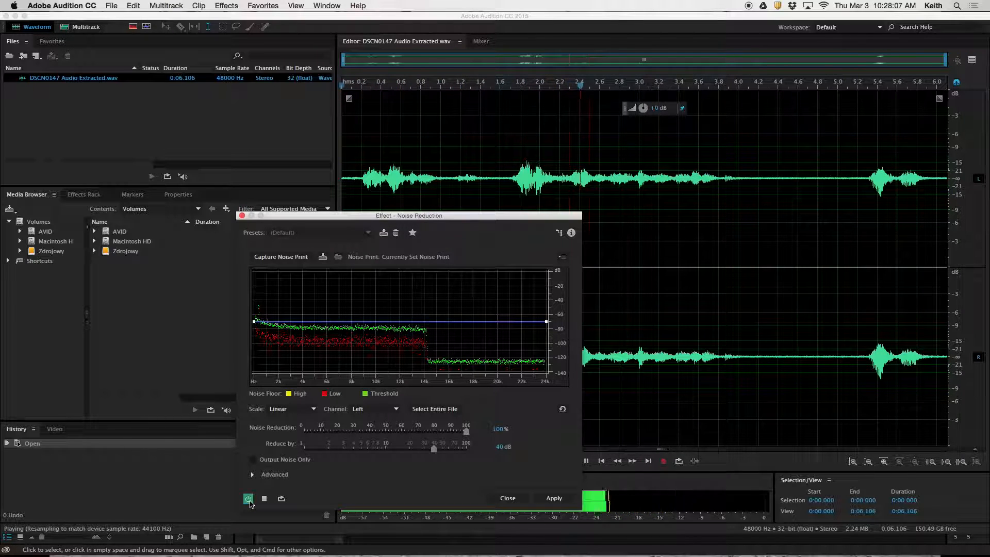
left_click(250, 503)
key("space")
Lower the noise reduction curve above about 14.8 kHz to about -115 dB and preview the audio from about 0.8 seconds.
left_click(430, 321)
left_click_drag(435, 322, 435, 355)
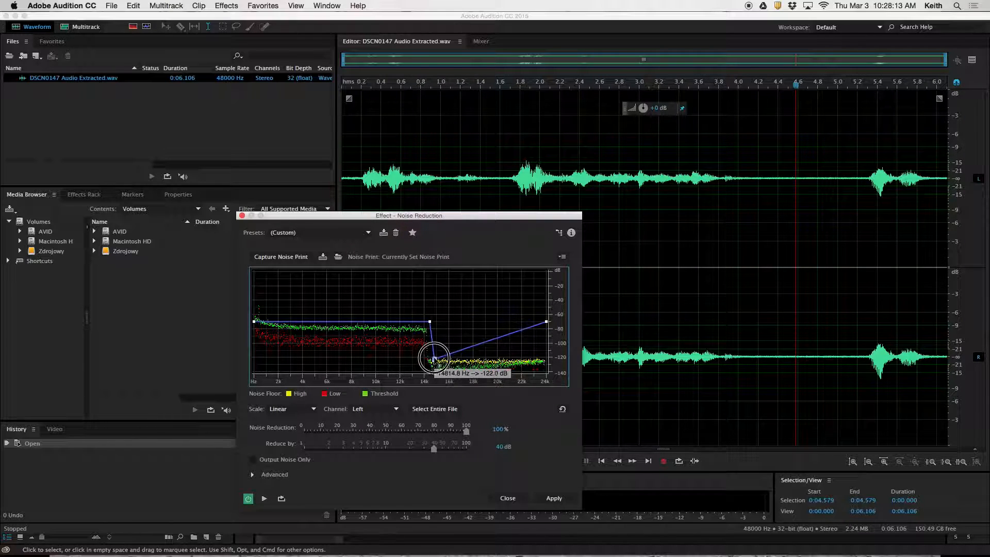
left_click_drag(546, 323, 546, 354)
left_click(420, 84)
key("space")
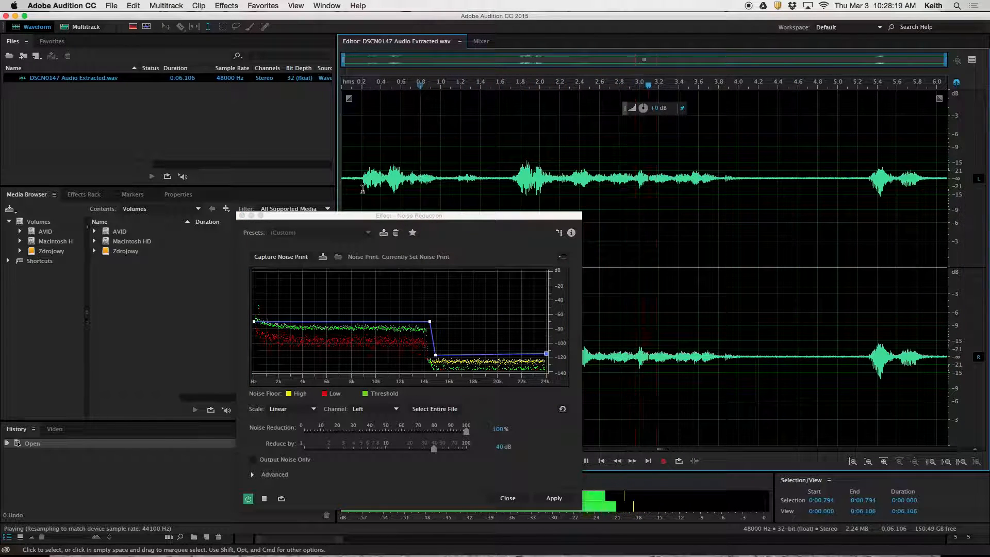
Lower the Noise Reduction amount to 90% while previewing the audio from the start.
left_click_drag(465, 431, 456, 436)
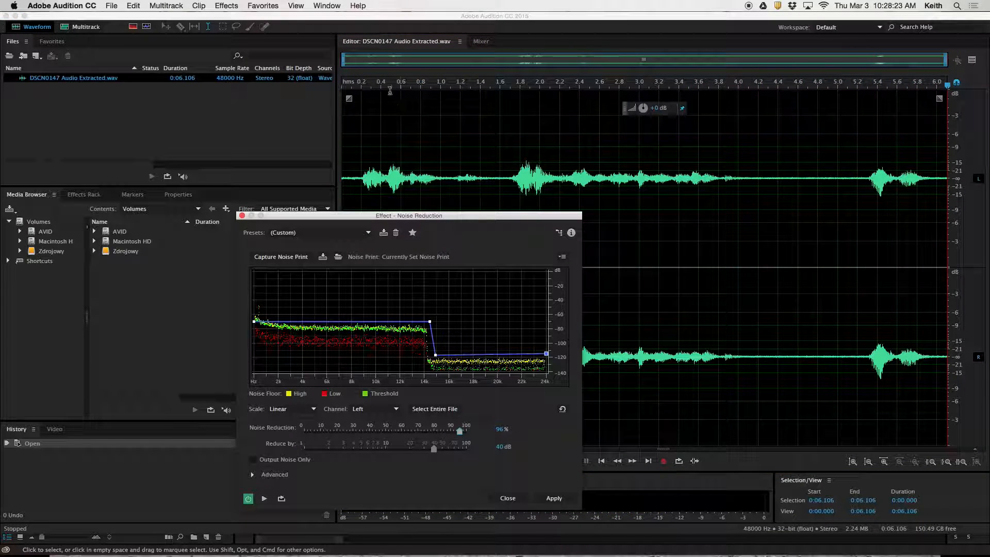
left_click(343, 85)
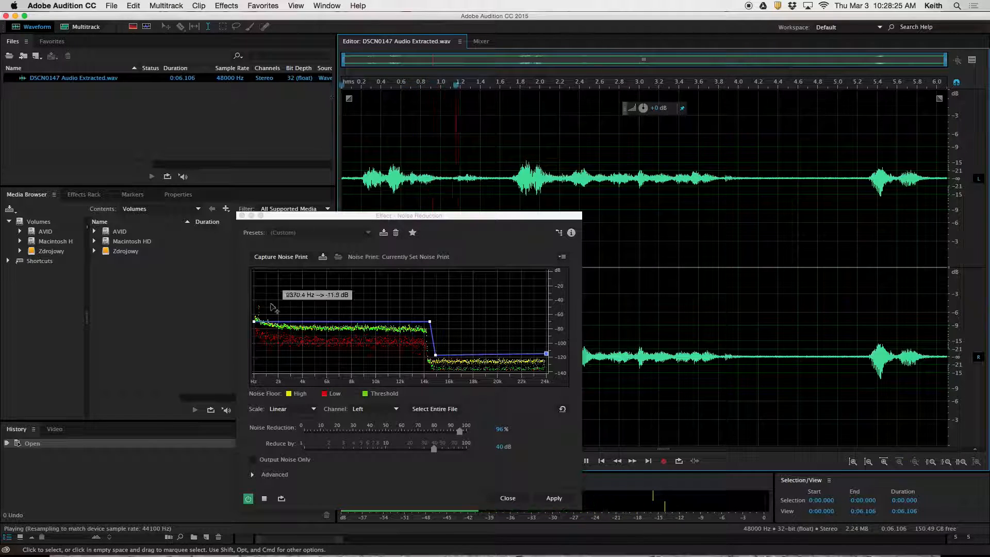
left_click_drag(459, 431, 453, 438)
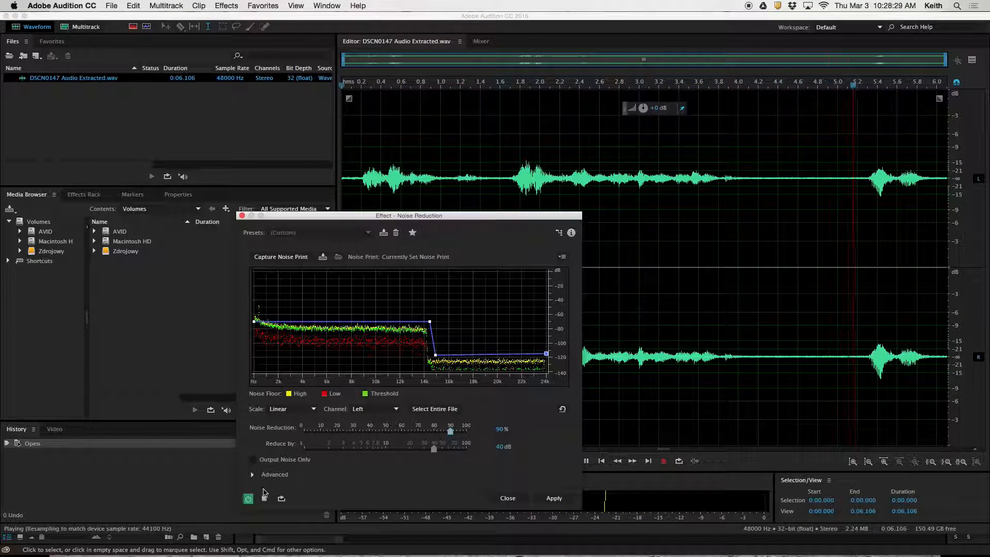
key("space")
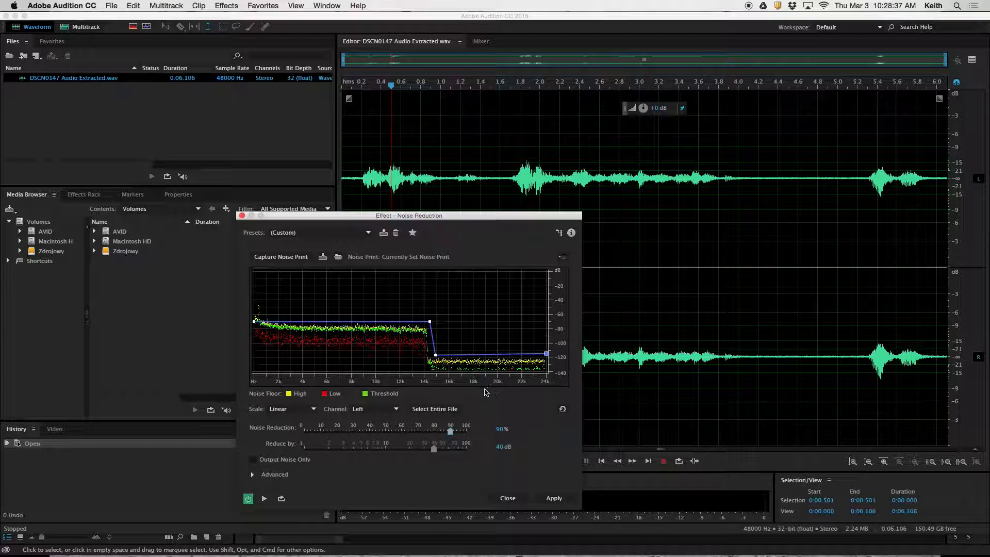
Raise the curve's low-frequency end to about -50 dB with a point near 1 kHz at about -65 dB, and preview from the start.
mouse_move(254, 320)
left_mouse_down()
mouse_move(254, 307)
mouse_move(266, 317)
left_mouse_up()
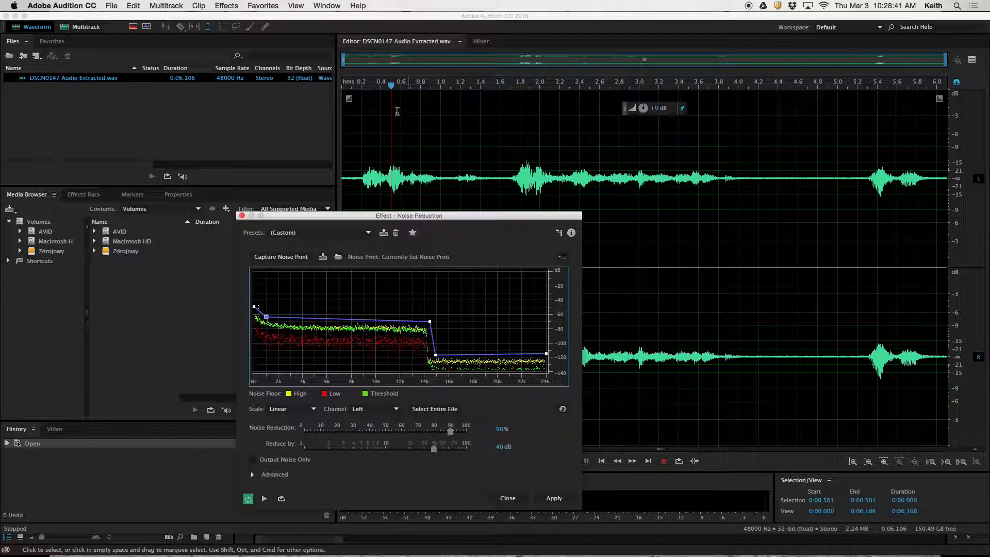
left_click(343, 86)
key("space")
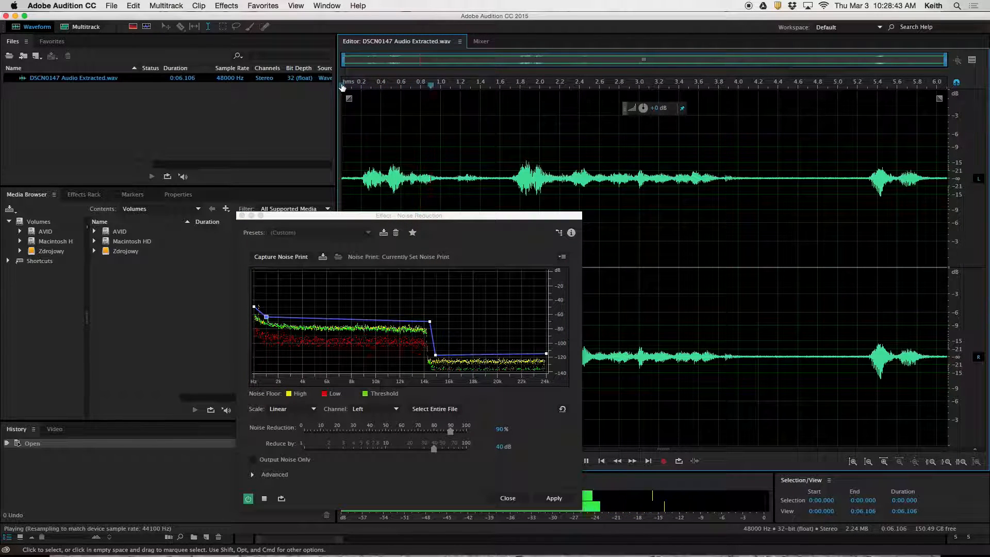
key("space")
Apply Noise Reduction at 80% with Reduce by at 21.5 dB after previewing it, and save the DSCN0147 audio file.
left_click_drag(450, 433, 413, 452)
key("space")
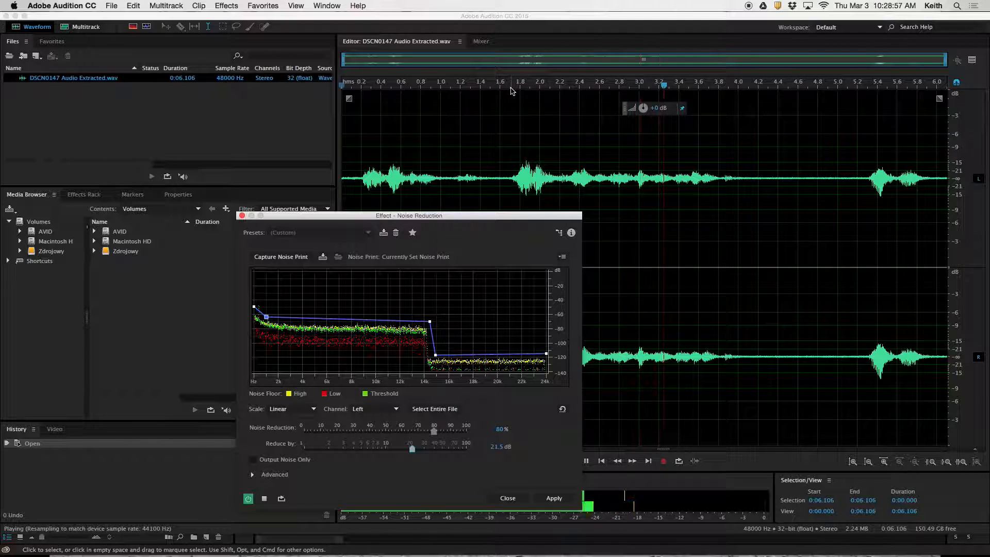
key("space")
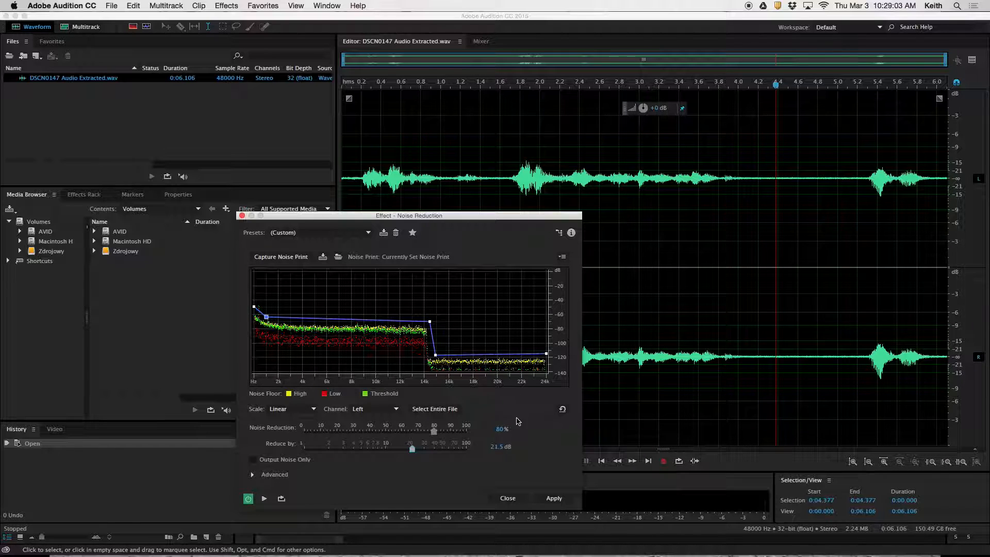
left_click(555, 499)
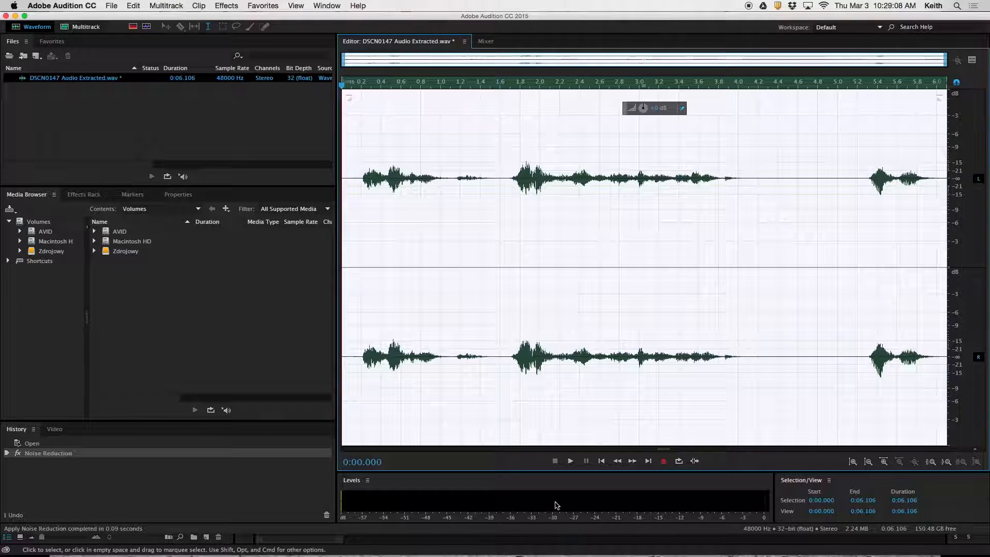
key("super+s")
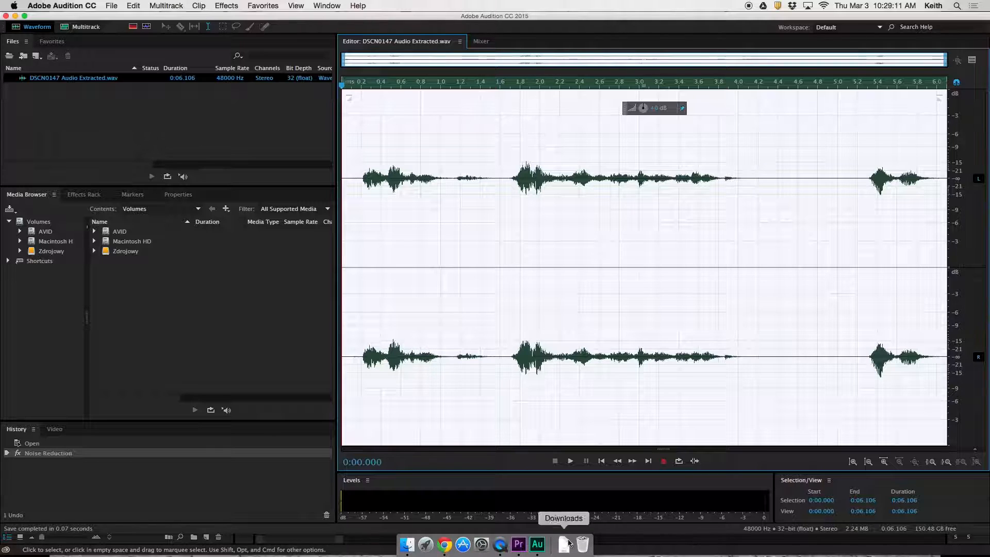
Switch to Premiere Pro and play the cleaned DSCN0147.MOV audio in the Knock Knock sequence from 00;00;04;07.
left_click(519, 544)
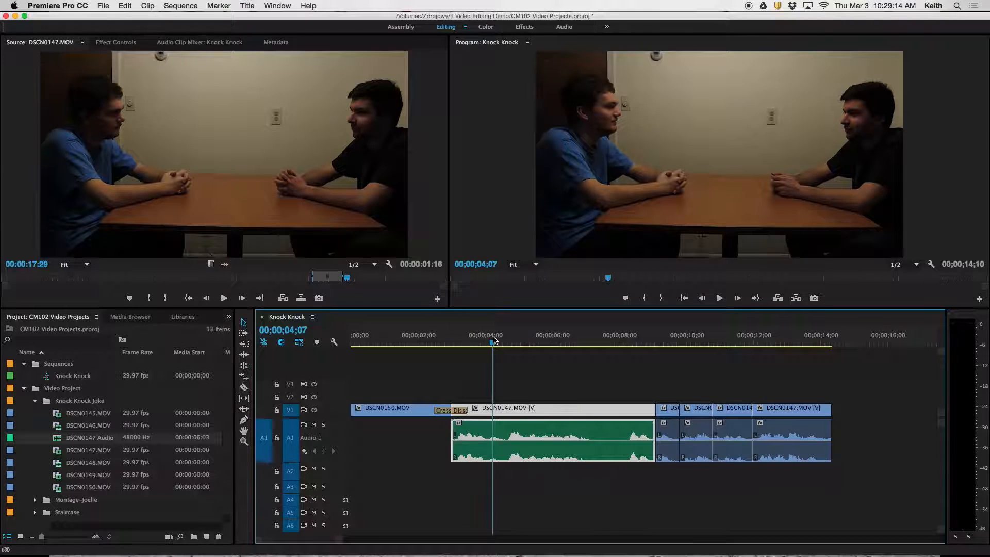
key("space")
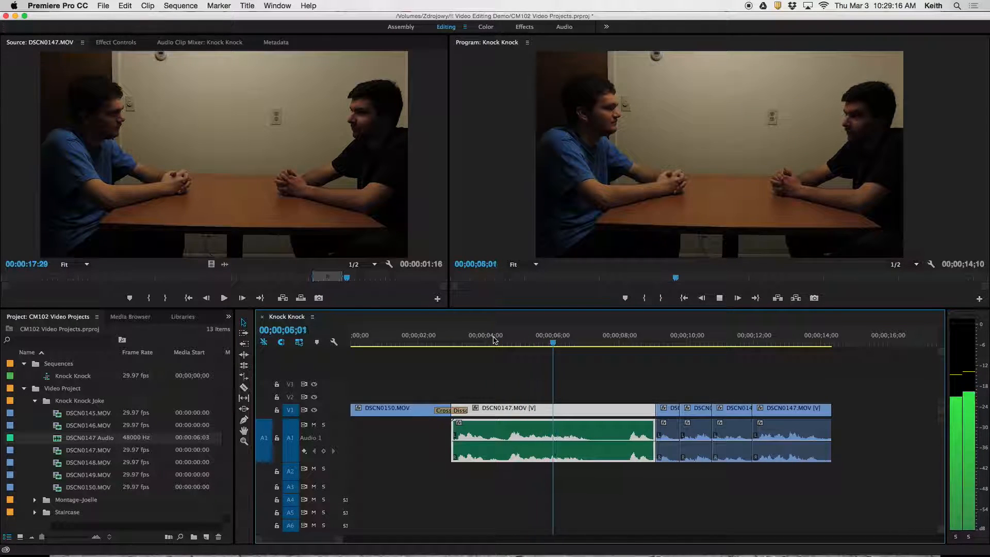
key("space")
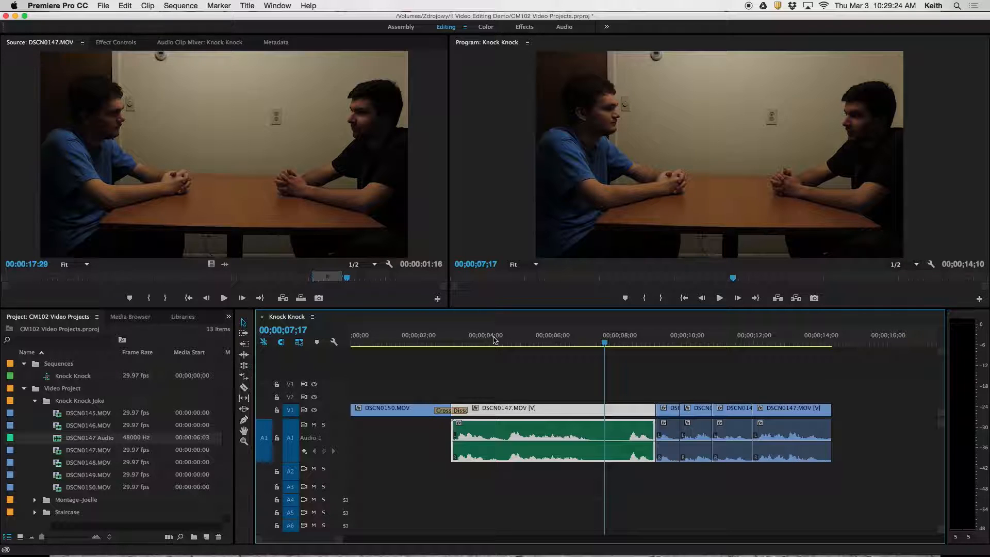
Send the DSCN0149.MOV clip's audio from the Knock Knock timeline to Adobe Audition for editing.
left_click(672, 435)
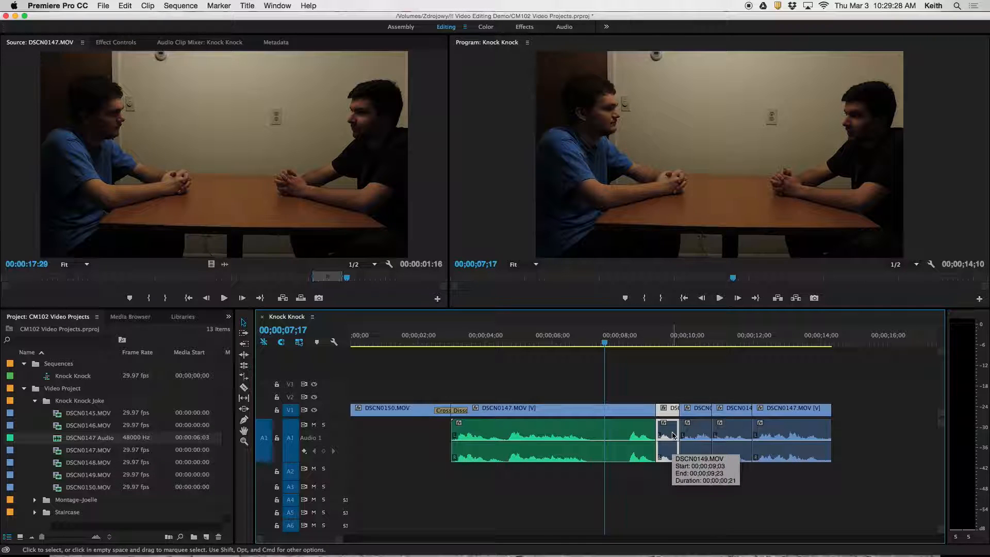
right_click(673, 435)
left_click(669, 435)
right_click(667, 435)
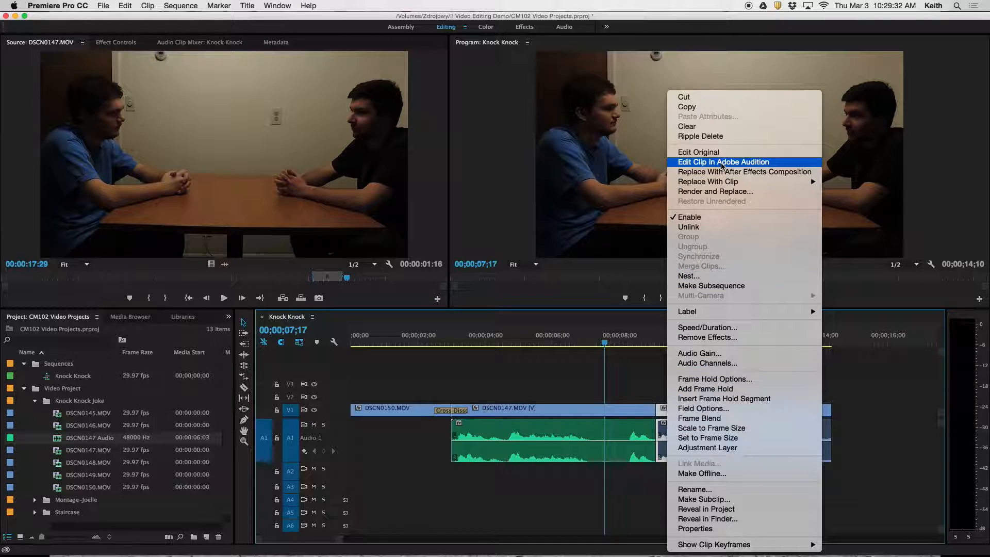
left_click(722, 164)
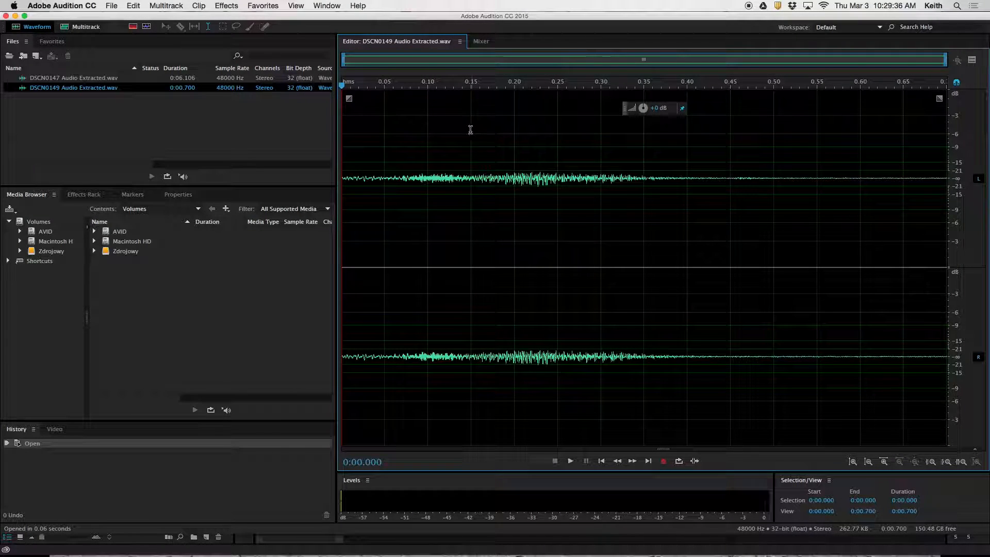
Apply Noise Reduction to the DSCN0149 audio with the same noise print, 80% and 21.5 dB, and save the file.
left_click(226, 6)
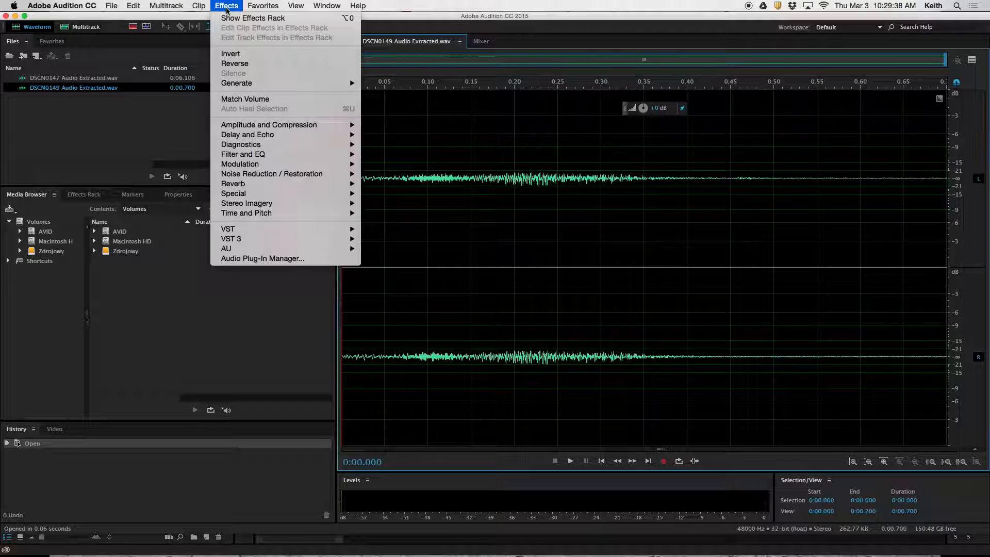
mouse_move(248, 174)
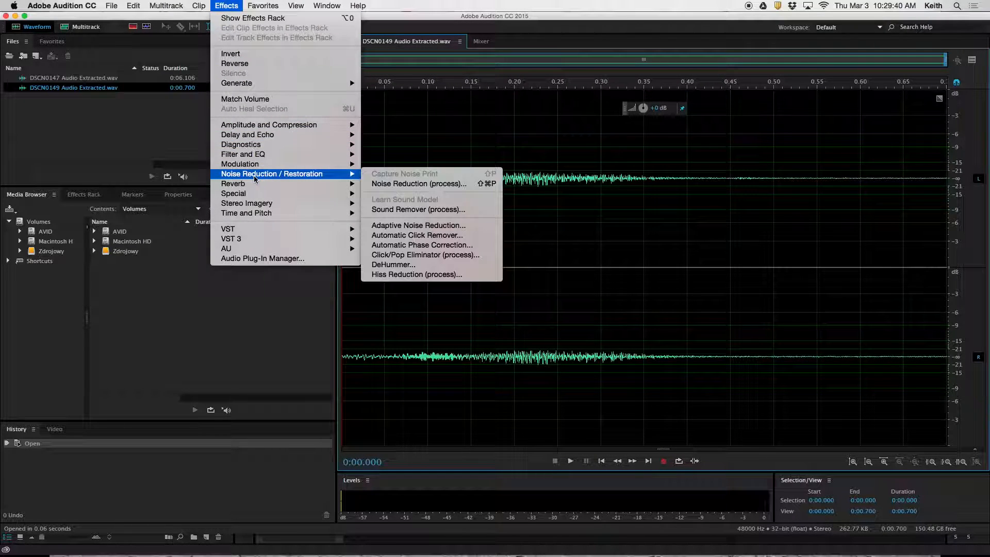
left_click(413, 179)
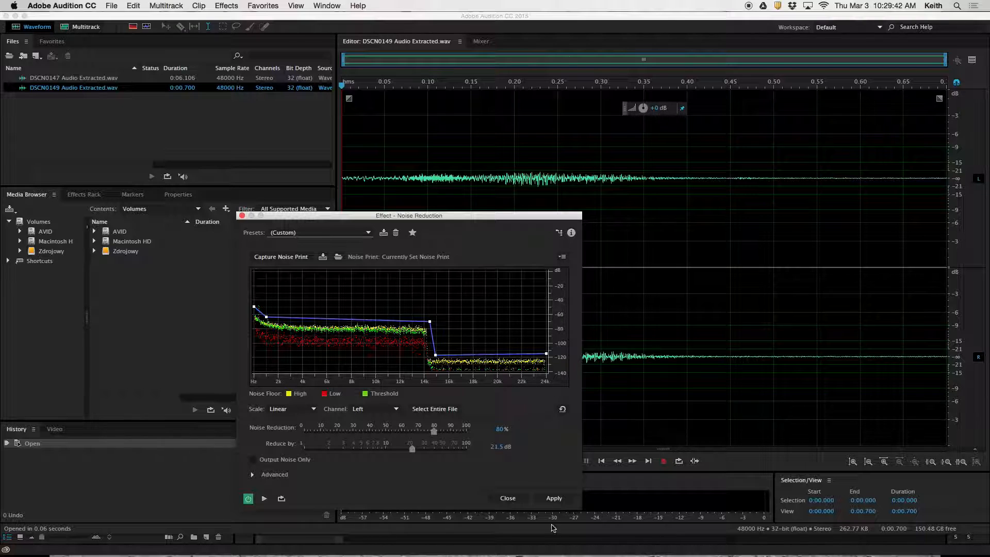
left_click(553, 497)
key("super+s")
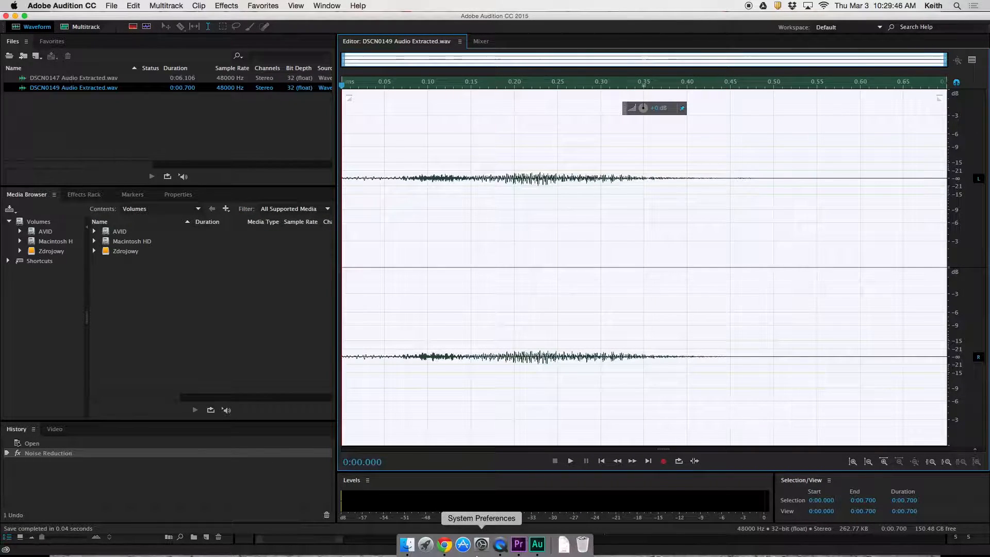
Switch back to Premiere Pro and send the next clip's audio, DSCN0148.MOV, to Adobe Audition for editing.
left_click(475, 543)
right_click(696, 434)
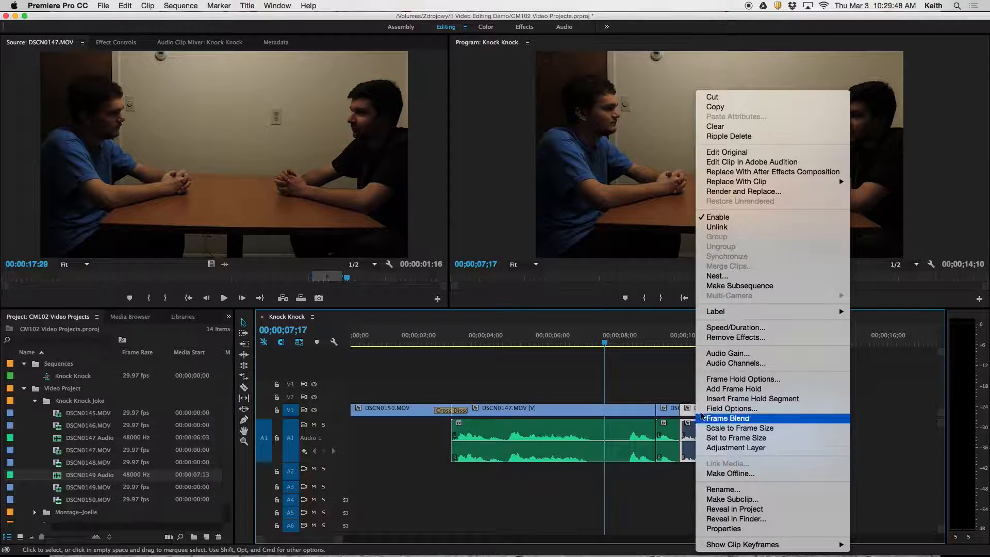
left_click(718, 163)
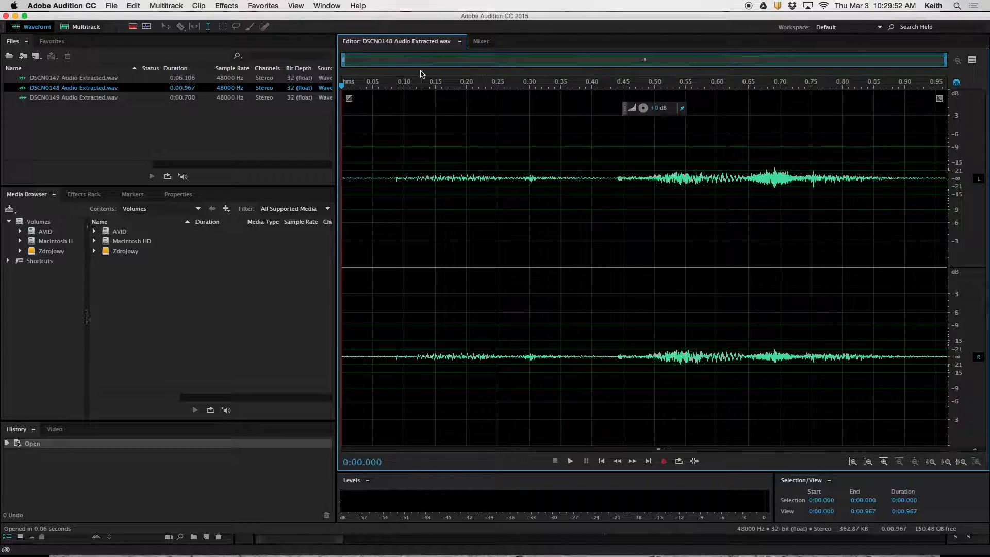
Apply Noise Reduction to the DSCN0148 audio with the current noise print at 80% and 21.5 dB, and save the file.
left_click(226, 6)
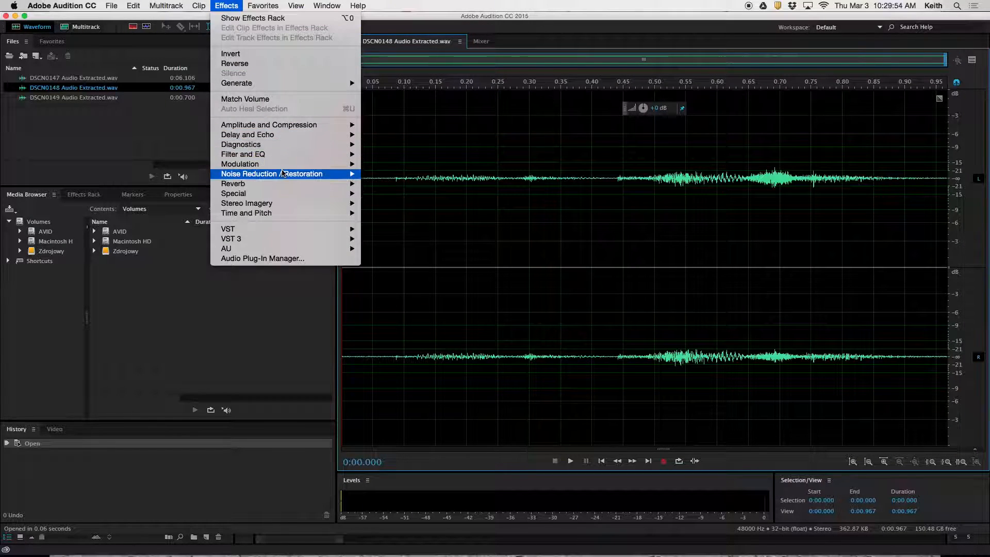
mouse_move(284, 174)
left_click(386, 179)
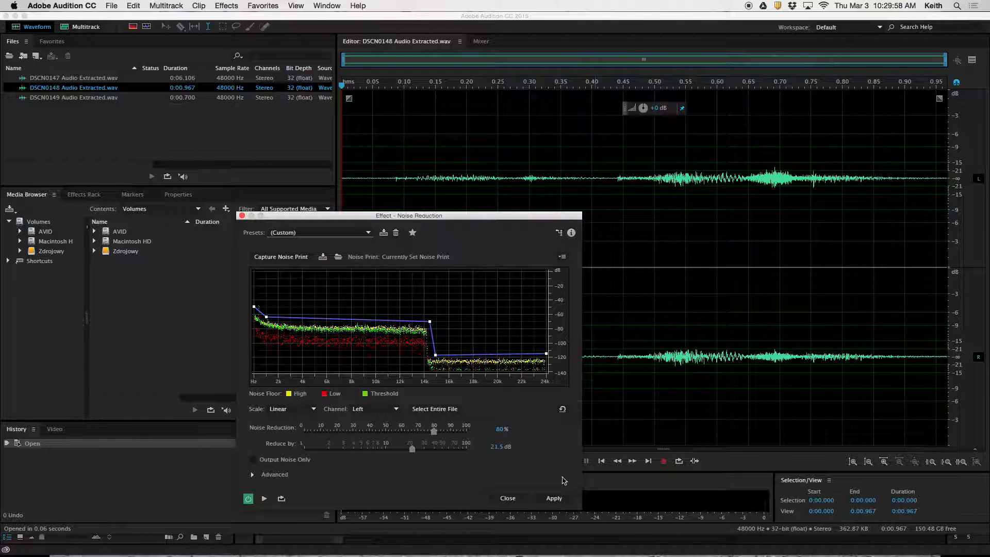
left_click(554, 498)
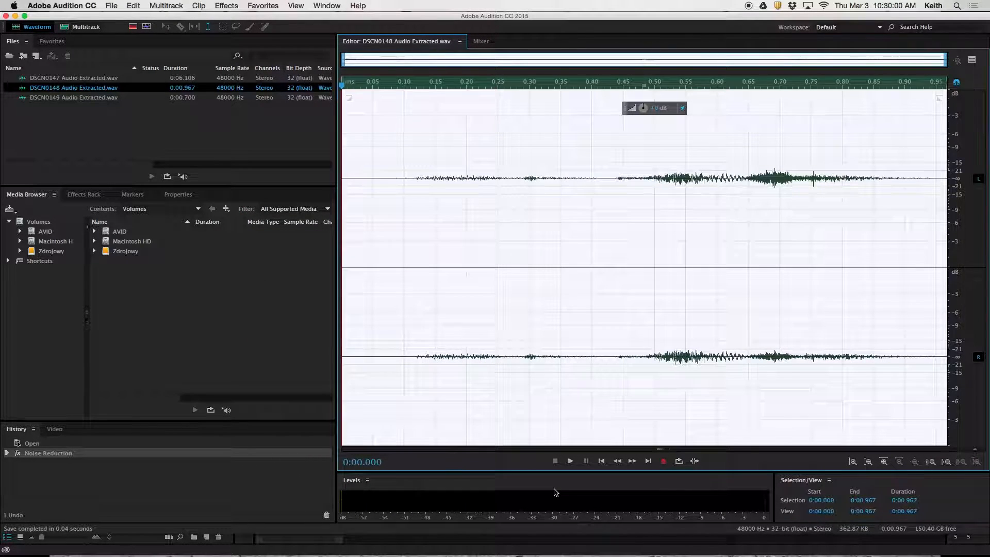
Switch to Premiere Pro and send the second DSCN0149.MOV clip's audio, just before the final clip, to Adobe Audition.
key("super+Tab")
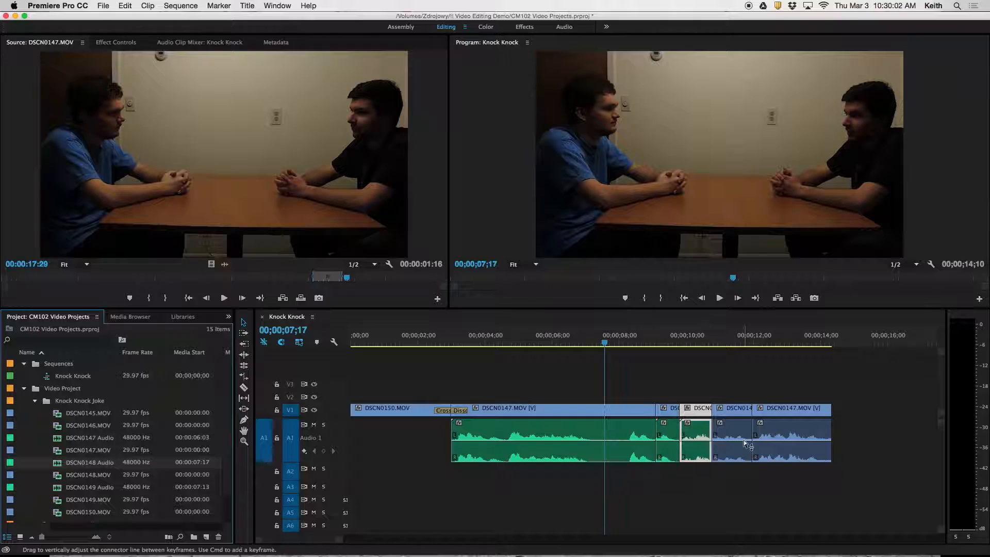
right_click(743, 441)
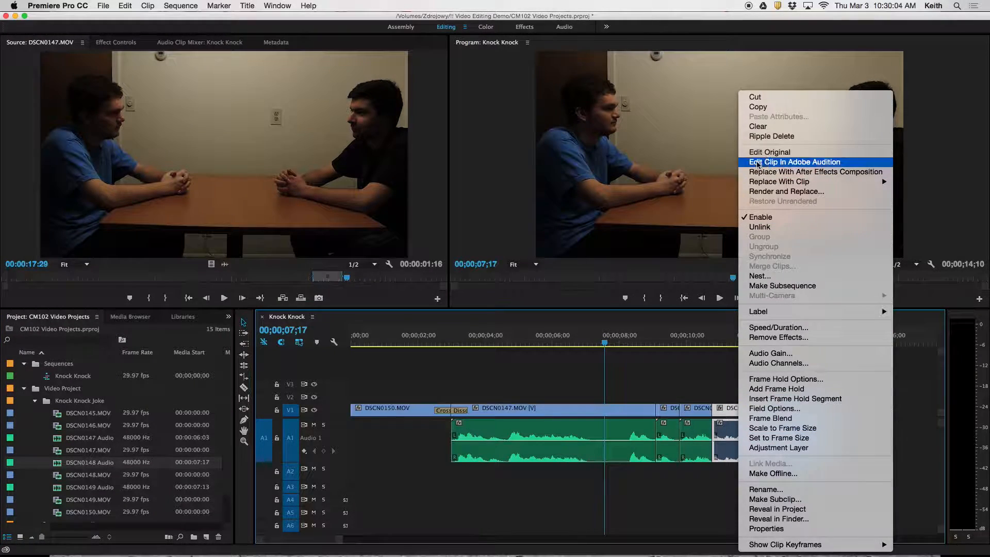
left_click(758, 164)
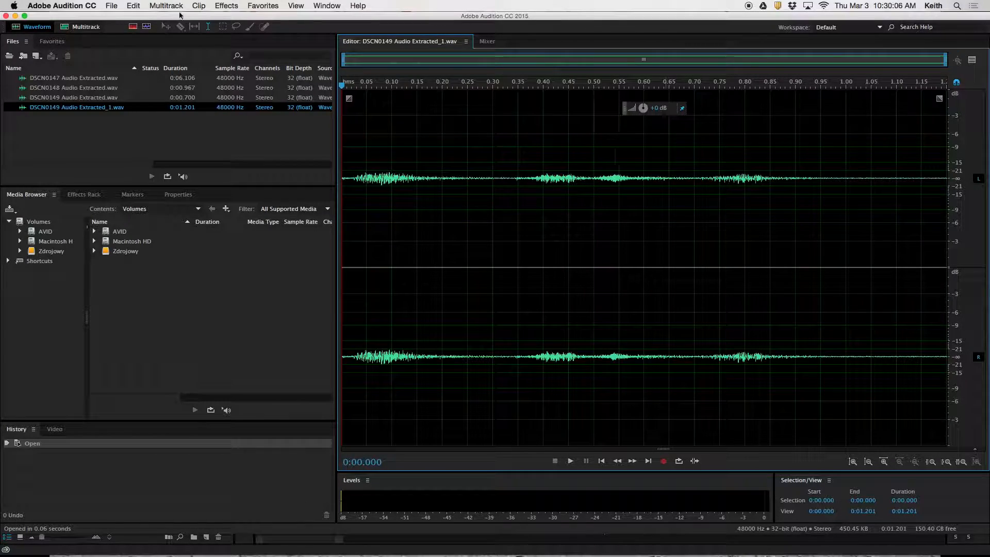
Apply Noise Reduction at 80% and 21.5 dB to DSCN0149 Audio Extracted_1.wav, and save it.
left_click(226, 6)
left_click(381, 184)
left_click(554, 498)
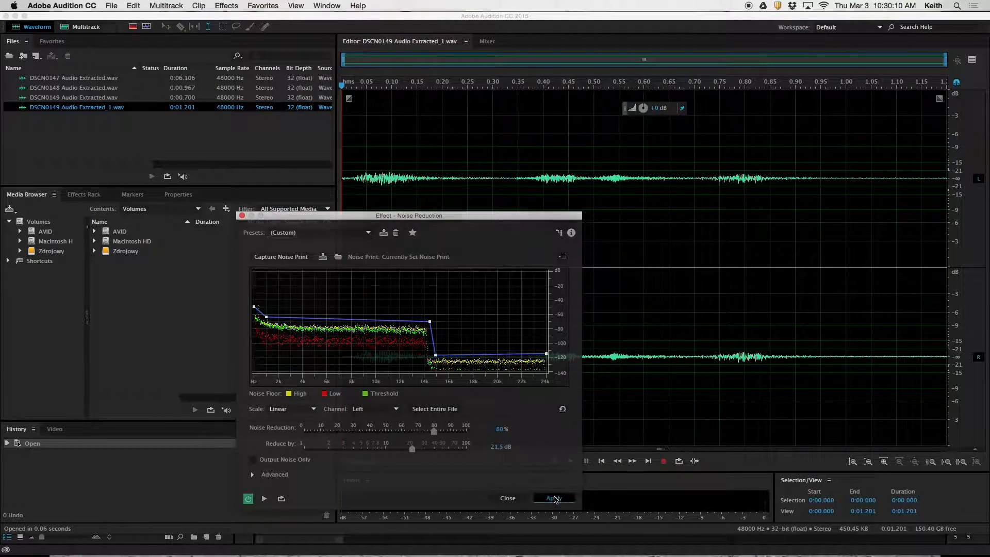
Return to Premiere Pro and send the audio of the last DSCN0147.MOV clip in the sequence to Adobe Audition.
key("super+Tab")
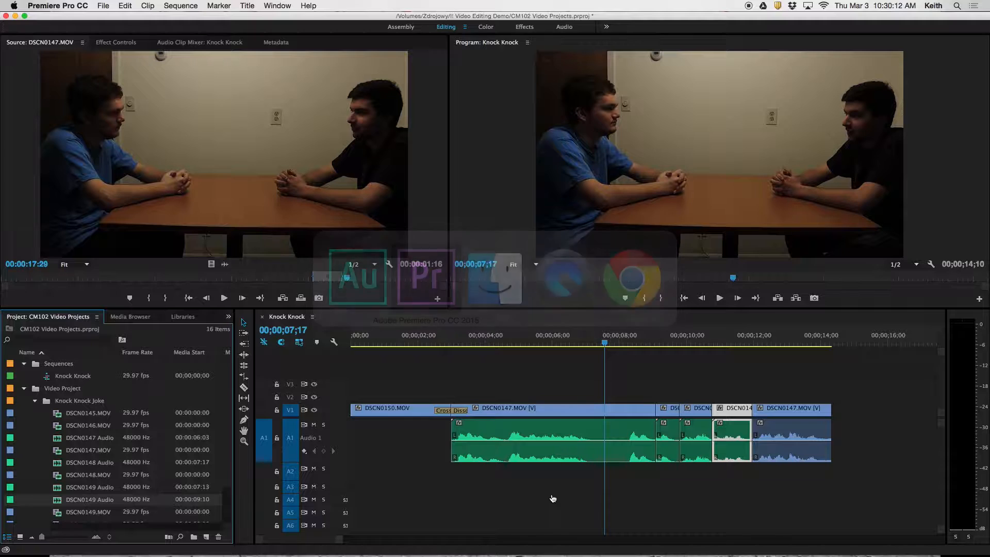
right_click(781, 432)
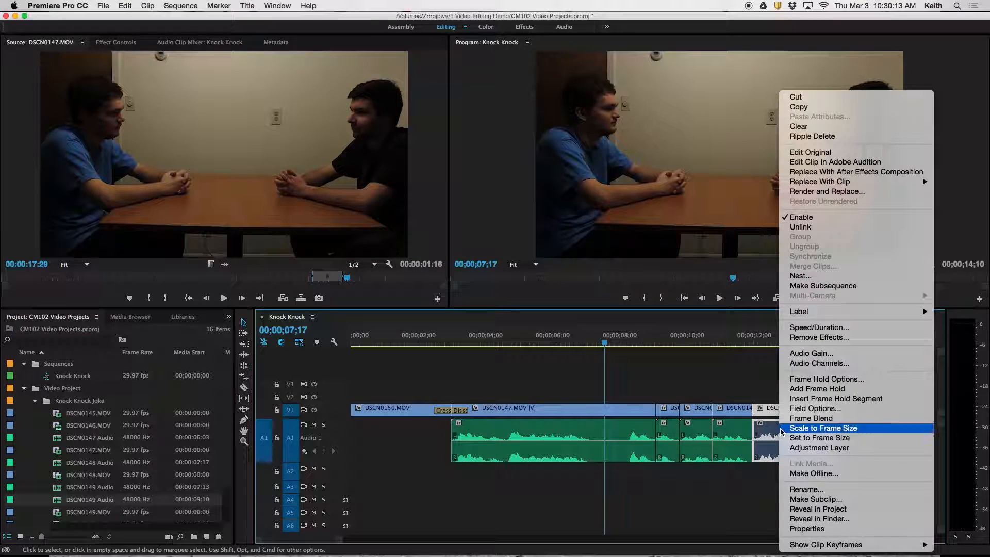
left_click(831, 161)
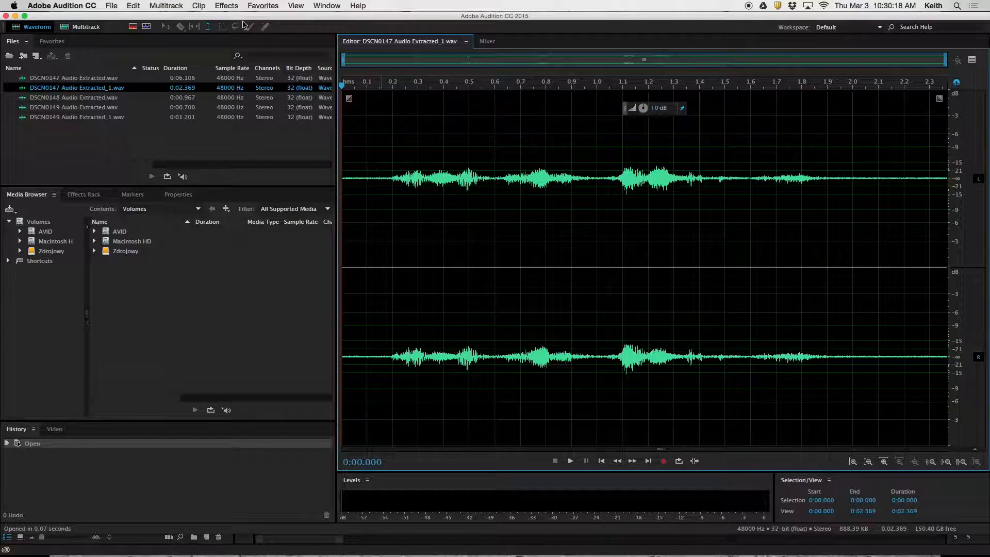
Apply Noise Reduction at 80% and 21.5 dB to DSCN0147 Audio Extracted_1.wav, and save it.
left_click(227, 5)
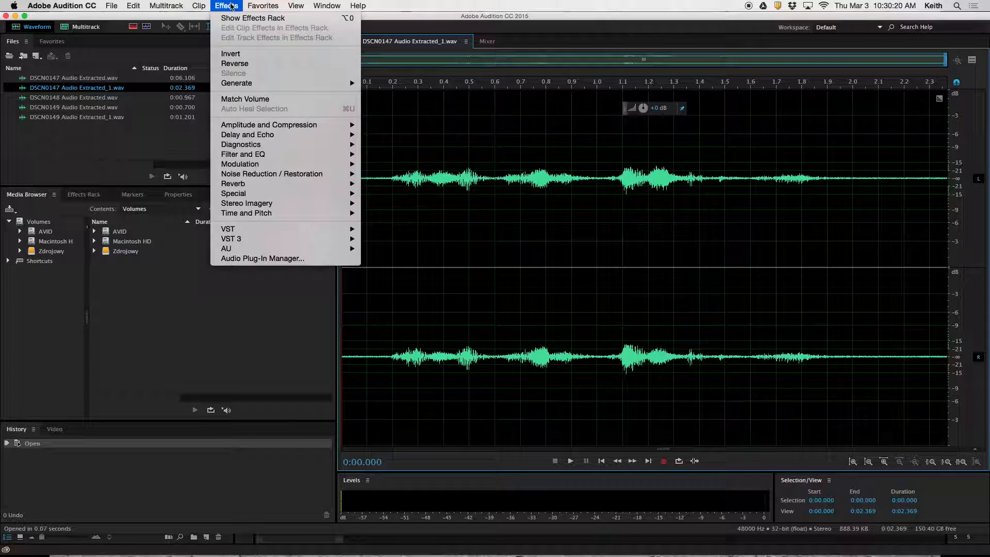
mouse_move(330, 173)
left_click(392, 184)
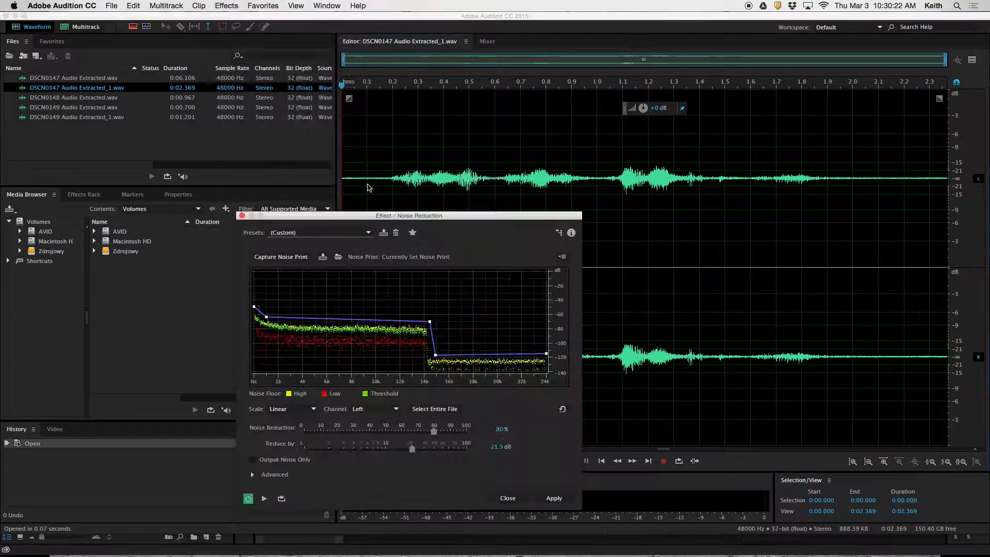
left_click(555, 499)
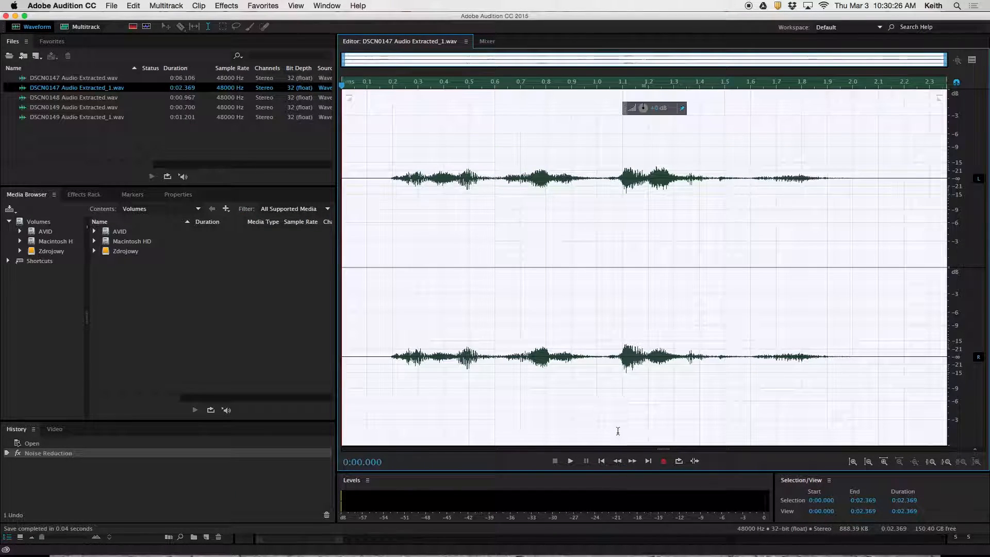
Switch back to Premiere Pro and play the Knock Knock sequence from 00;00;02;22 to its end.
key("super+Tab")
left_click(442, 338)
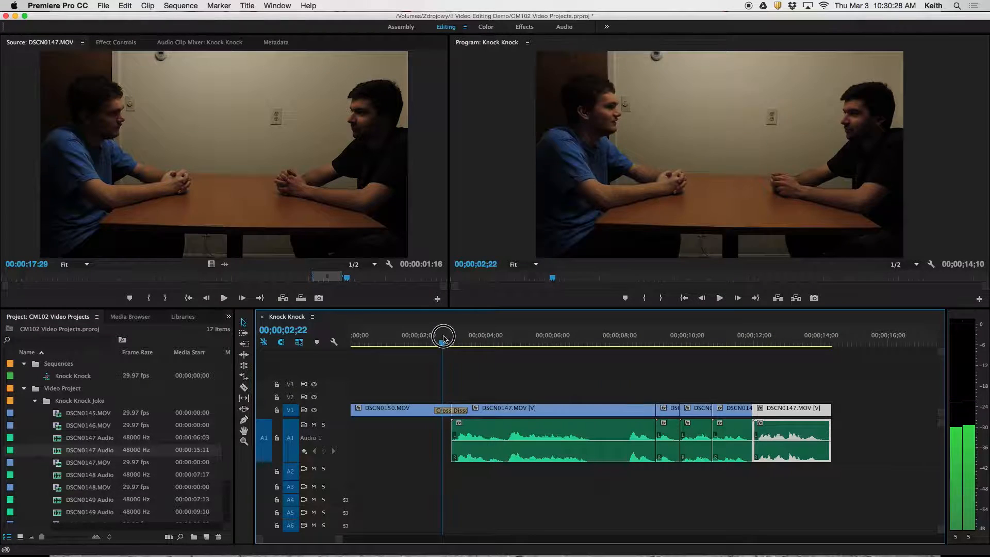
key("space")
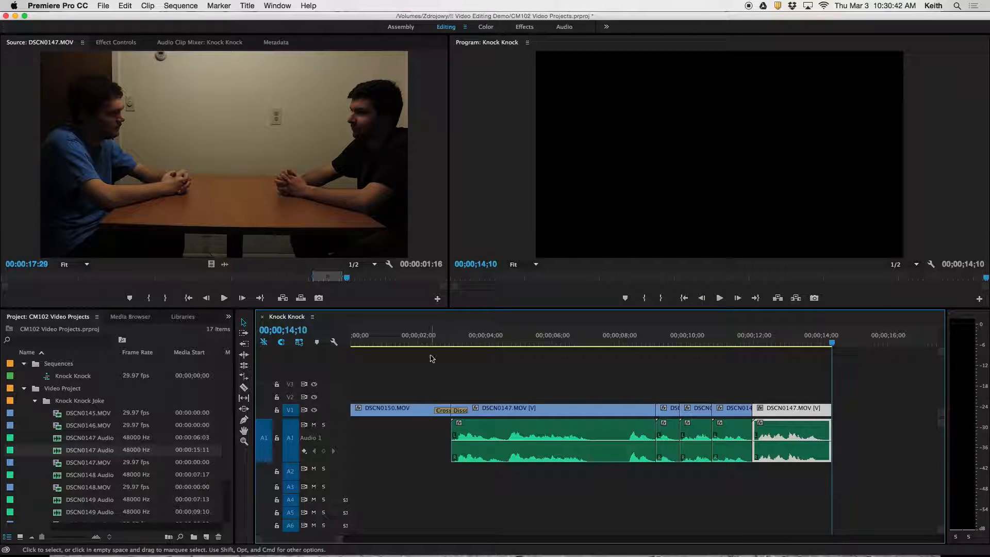
Deselect the clips and collapse the Audio 1 track to its minimum height in the Knock Knock timeline.
left_click(488, 382)
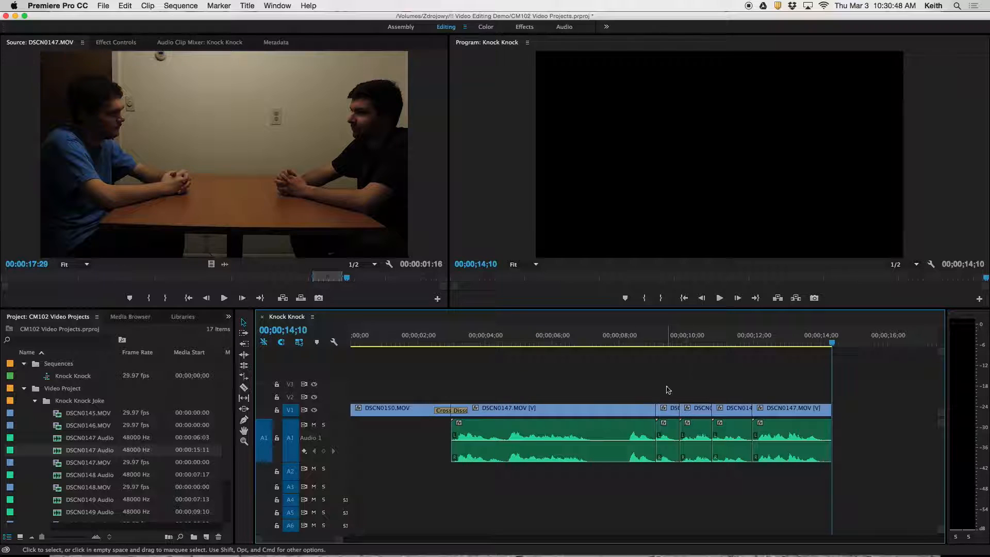
double_click(333, 436)
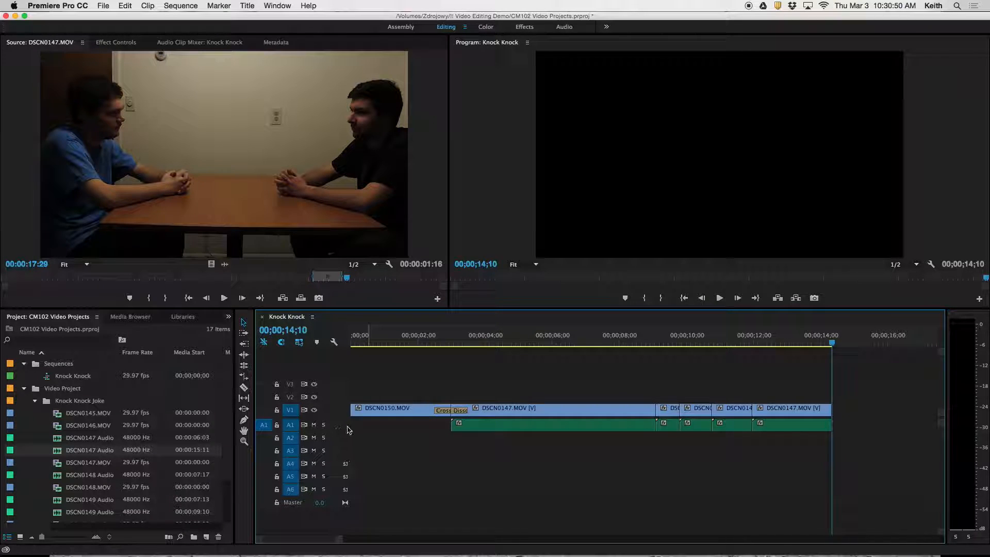
double_click(348, 430)
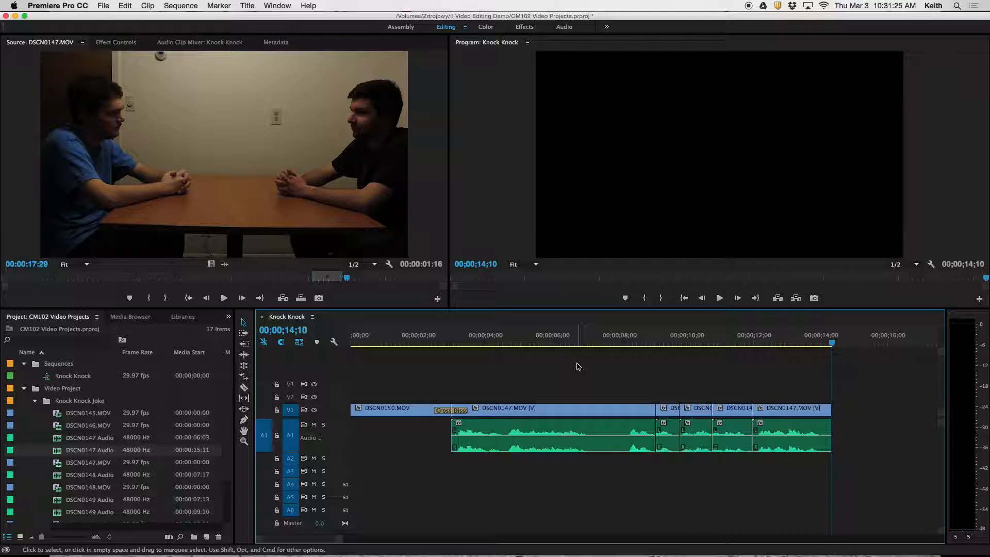
double_click(344, 443)
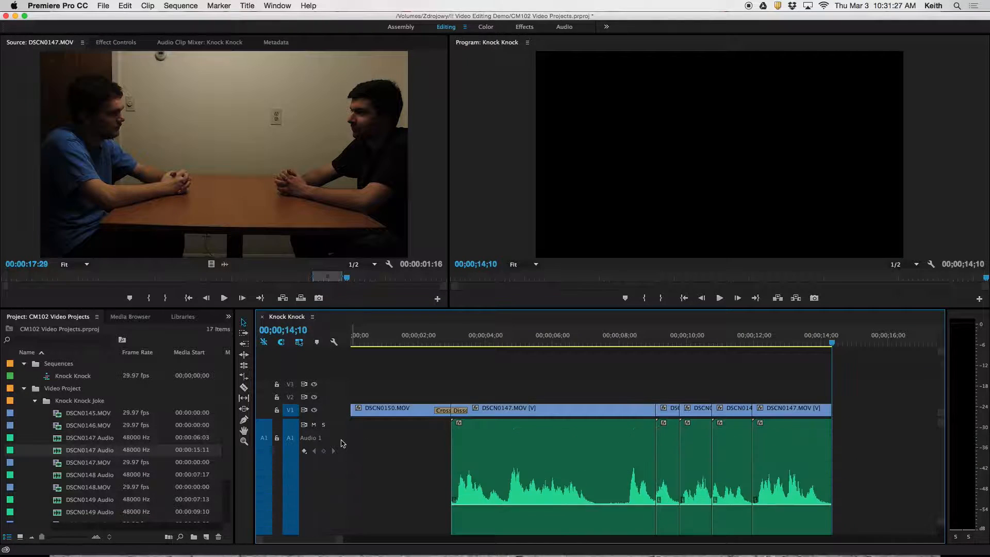
double_click(344, 443)
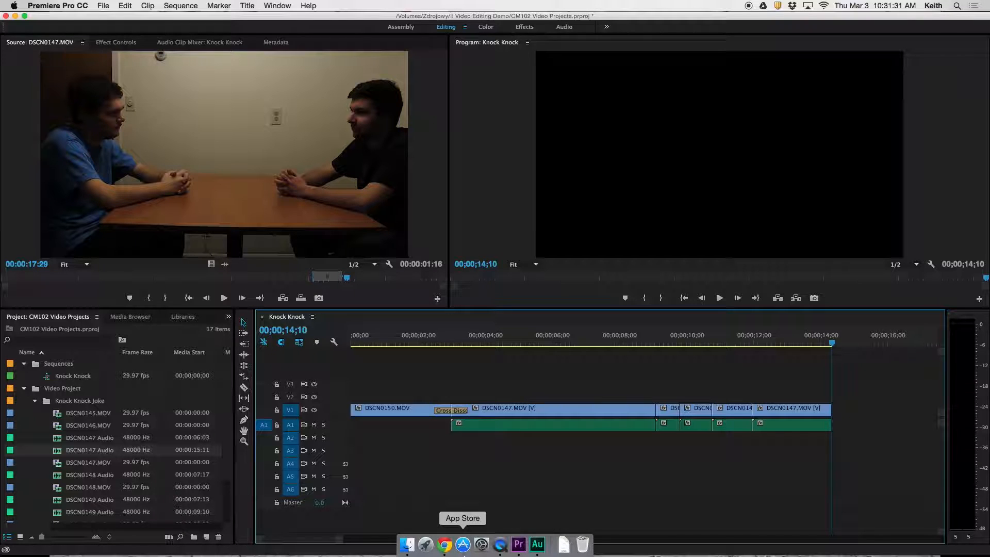
Switch to Finder and look through the external drive and its Audio Podcasts folder for a music file.
left_click(404, 545)
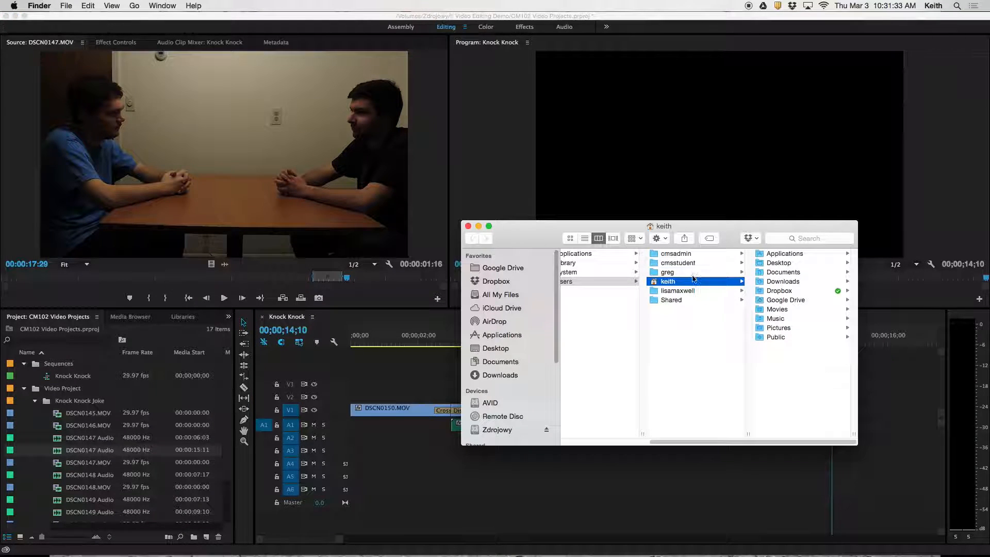
left_click(505, 430)
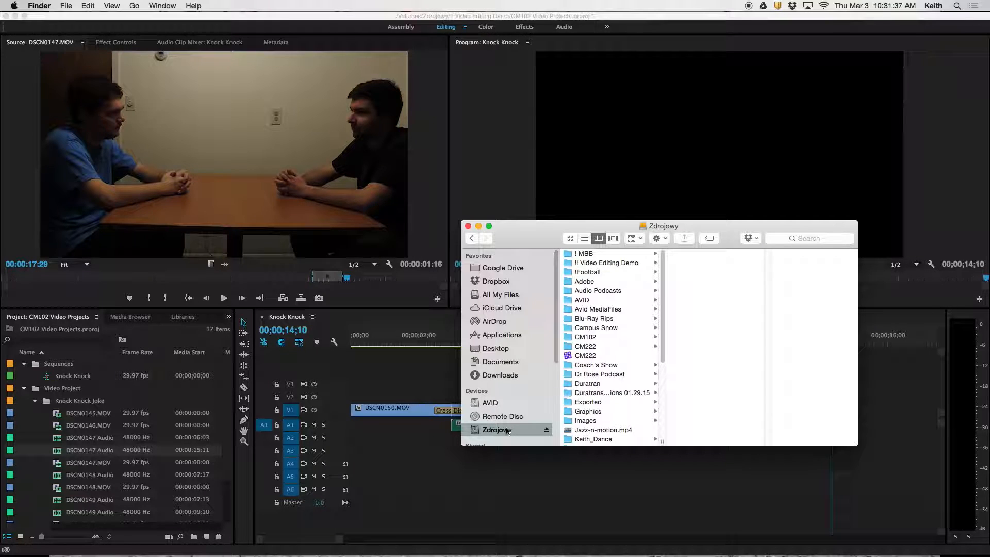
scroll(600, 403, "down", 5)
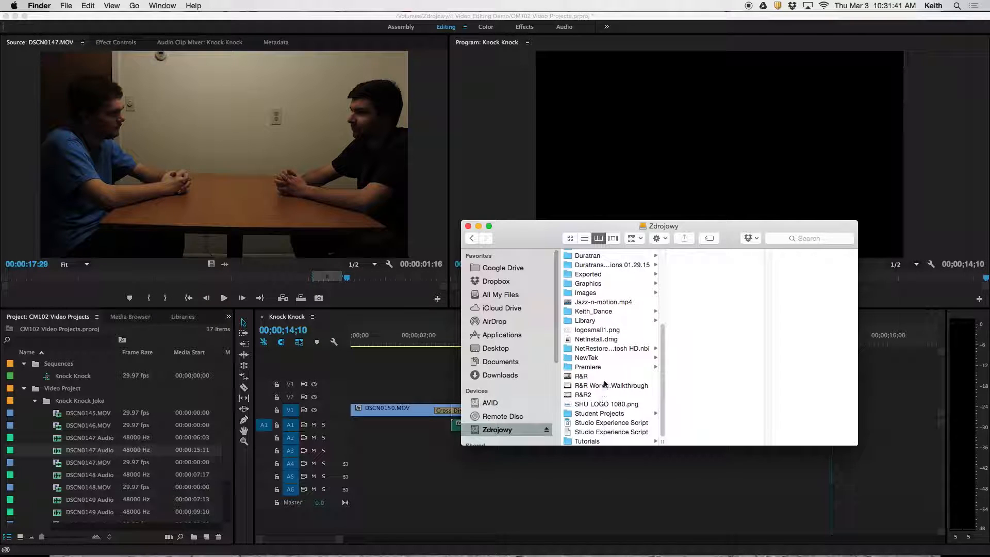
scroll(603, 304, "up", 5)
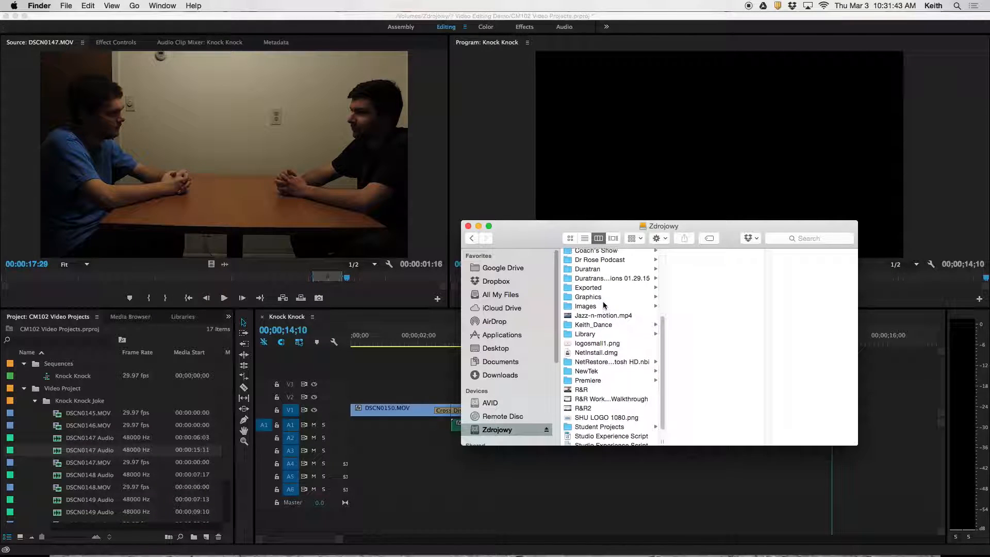
scroll(604, 305, "up", 3)
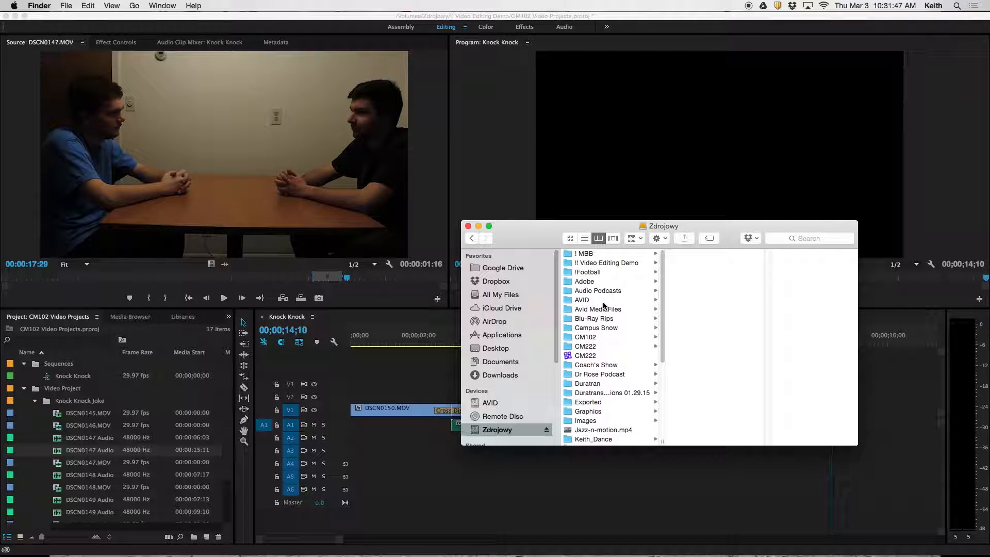
left_click(609, 292)
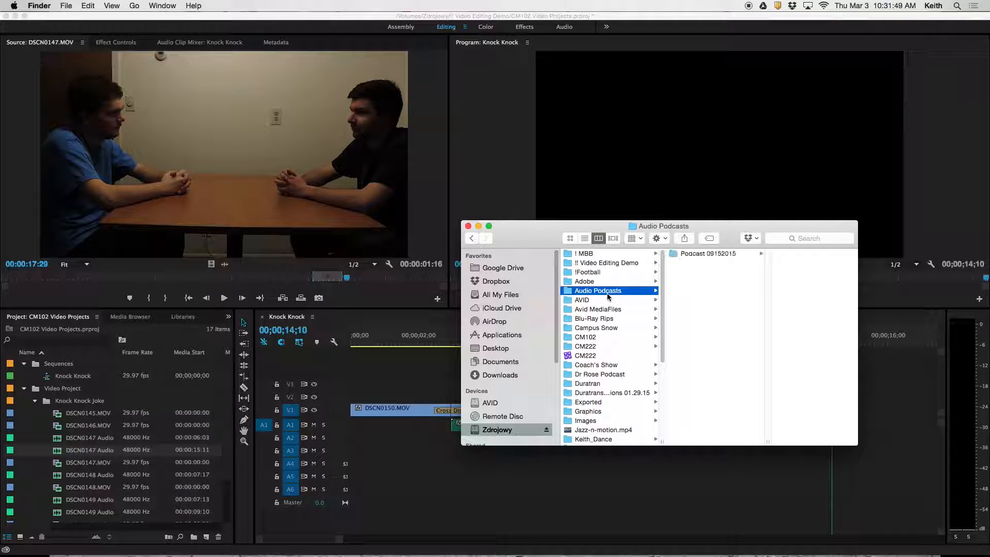
left_click(677, 254)
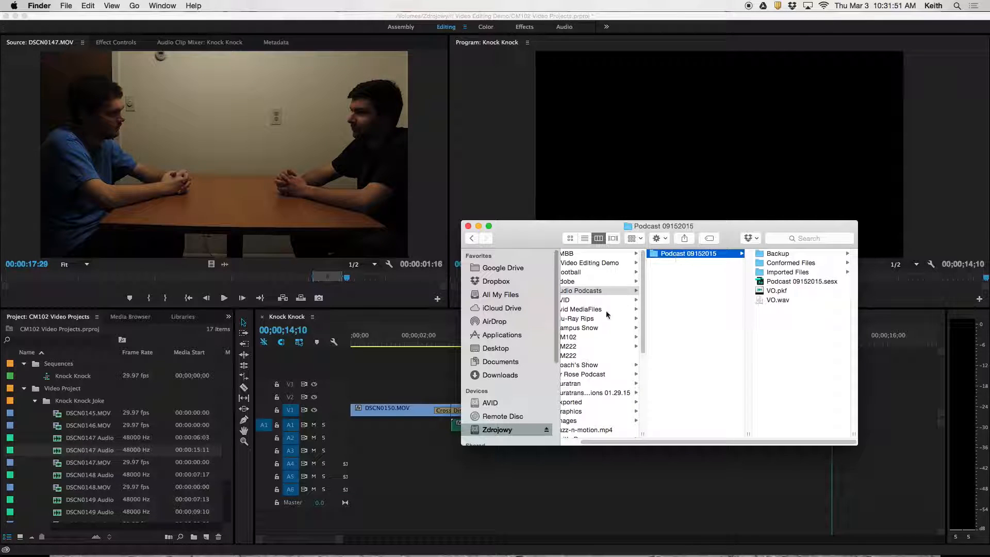
scroll(601, 318, "left", 2)
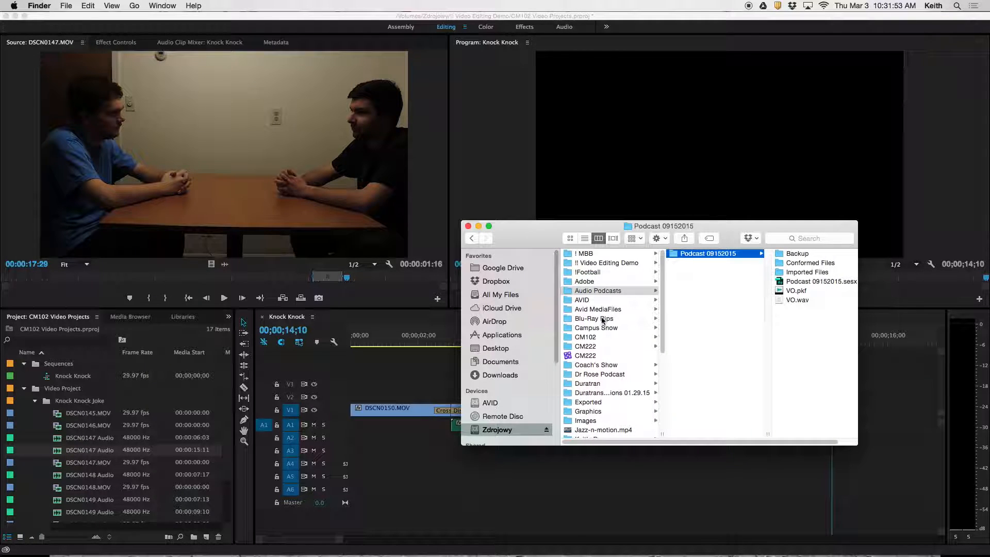
scroll(605, 320, "down", 3)
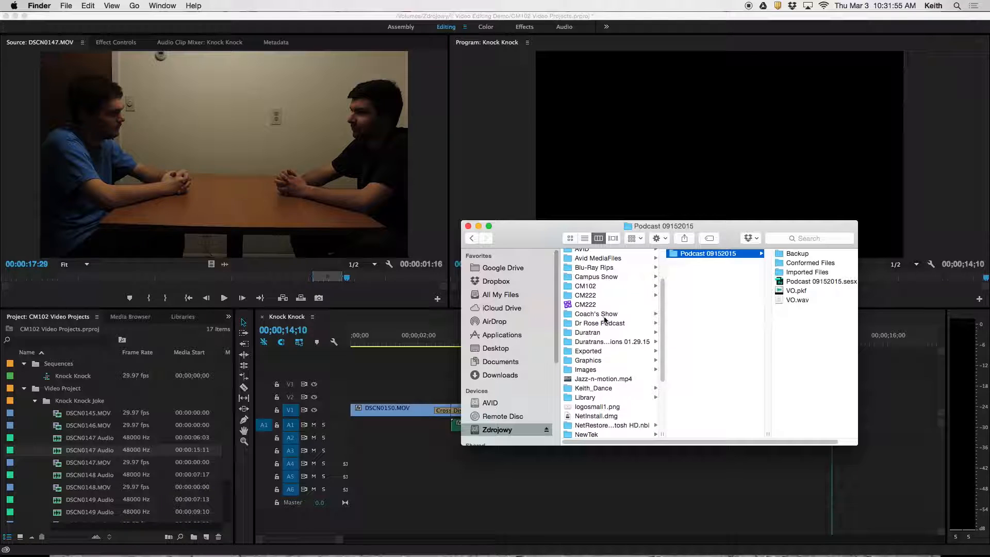
Select daft3_fade.mp3 in the other podcast folder on the external drive and preview it.
left_click(605, 321)
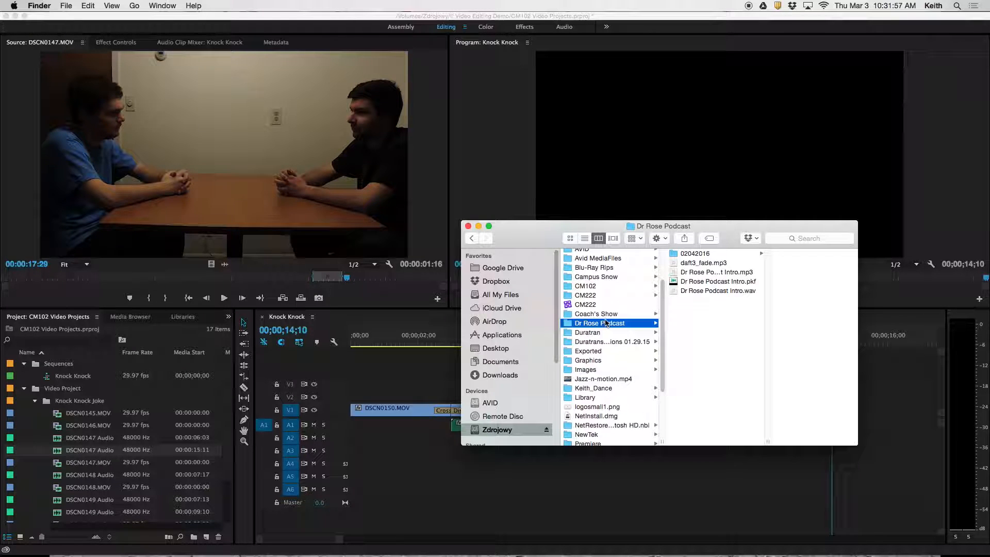
left_click(677, 264)
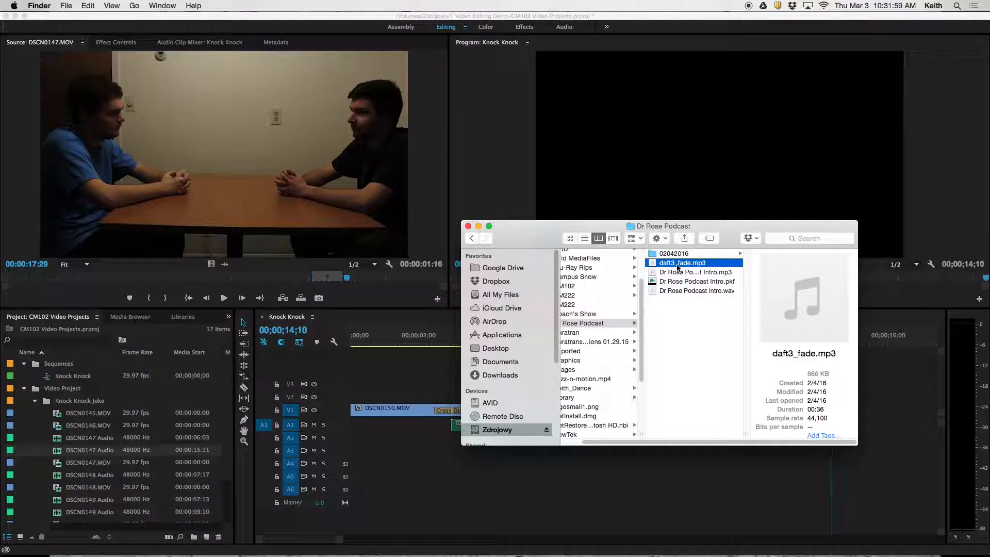
key("space")
key("space")
In the Premiere Pro project, collapse the Knock Knock Joke, Video Project and Sequences bins.
left_click(26, 393)
left_click(24, 389)
left_click(24, 363)
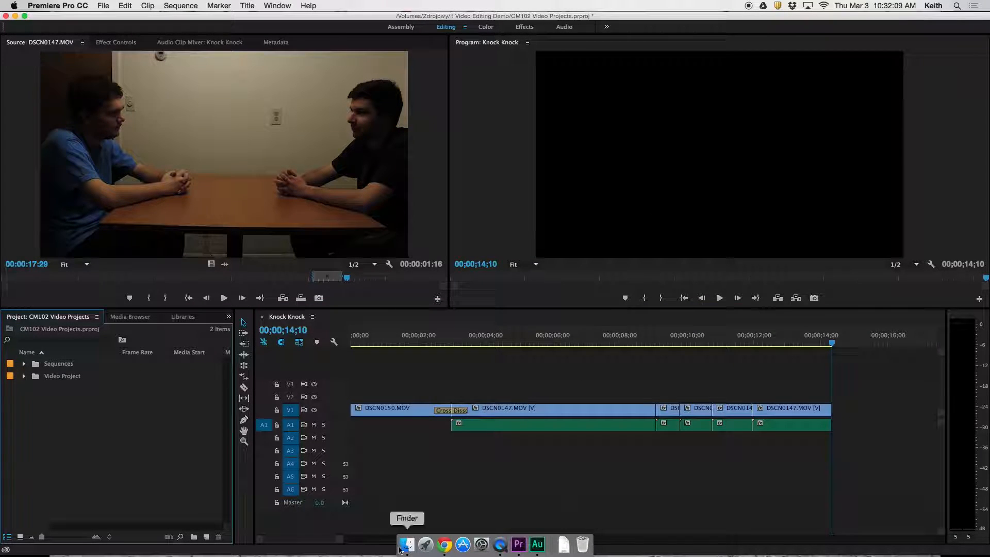
Import daft3_fade.mp3 from Finder into the project's top level and place it on track A2 at the sequence start.
left_click(408, 544)
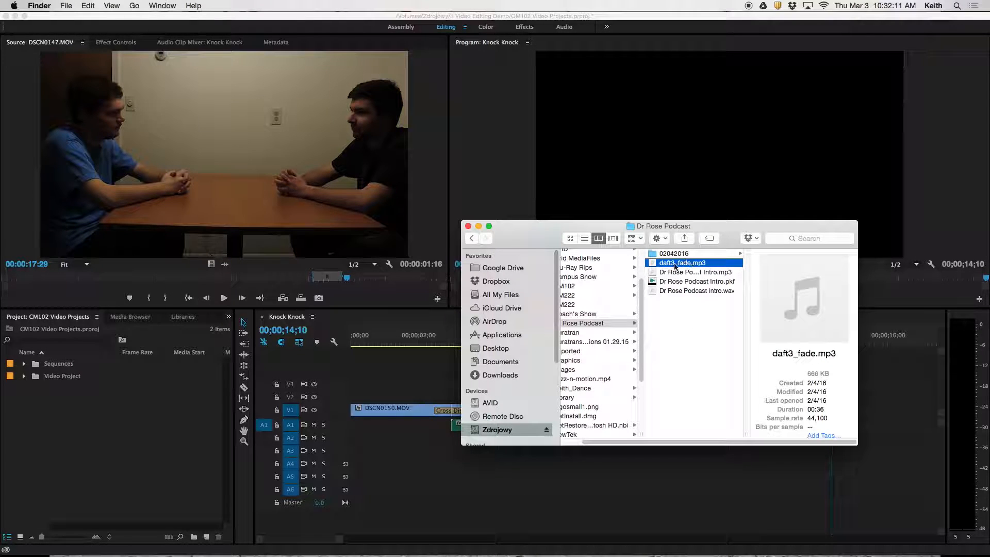
left_click_drag(676, 266, 90, 438)
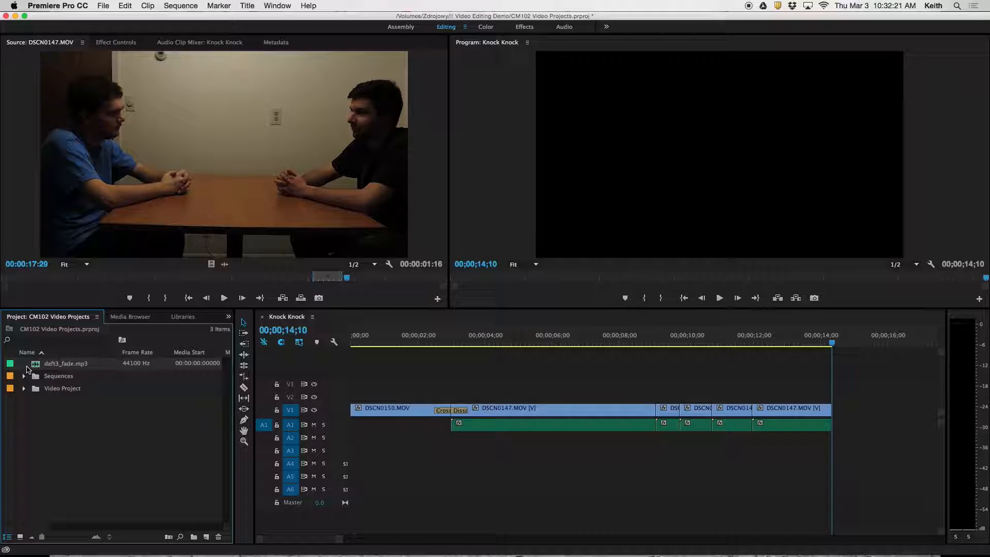
left_click_drag(34, 367, 348, 441)
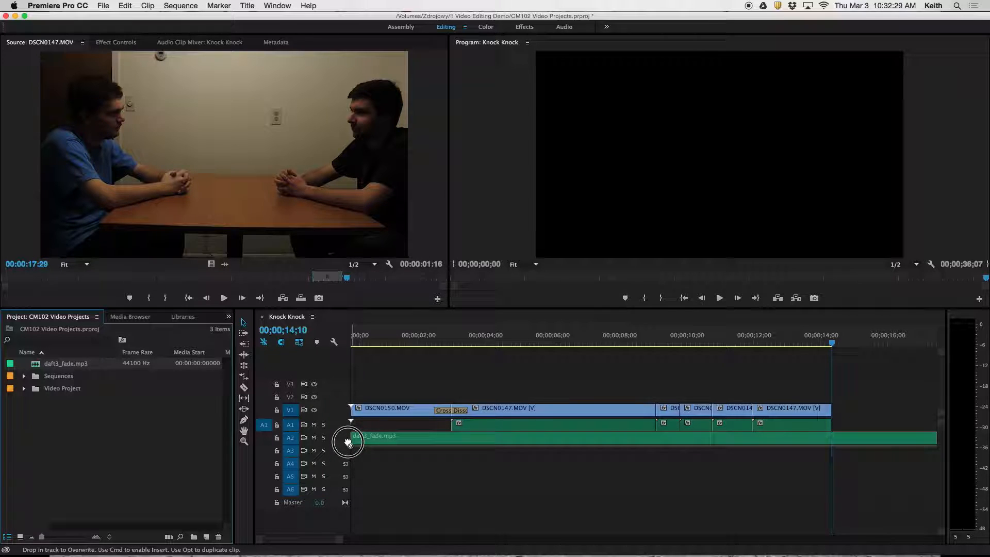
Place daft3_fade.mp3 on track A2 at the sequence start, cut it at about 00;00;03;15 and delete the portion after the cut.
left_click_drag(347, 441, 349, 439)
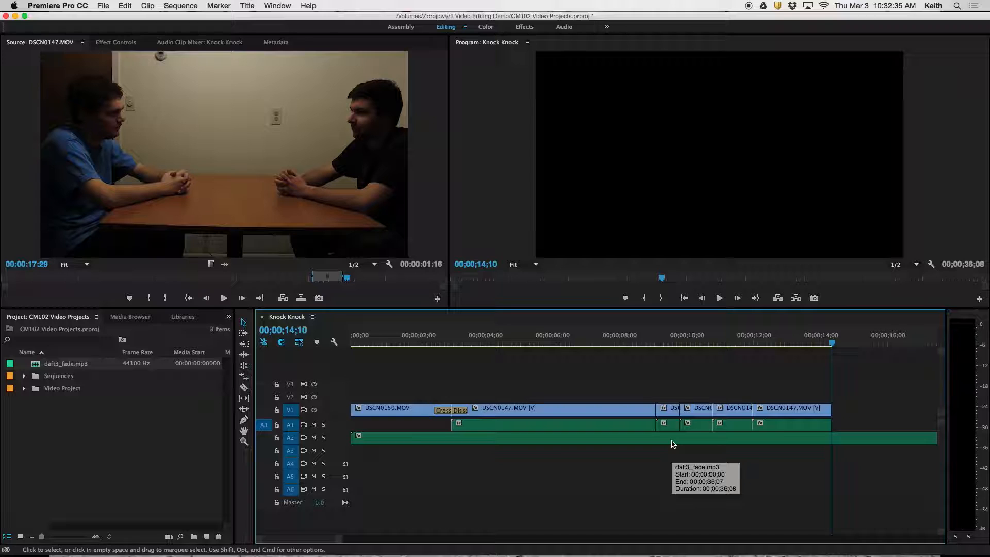
key("c")
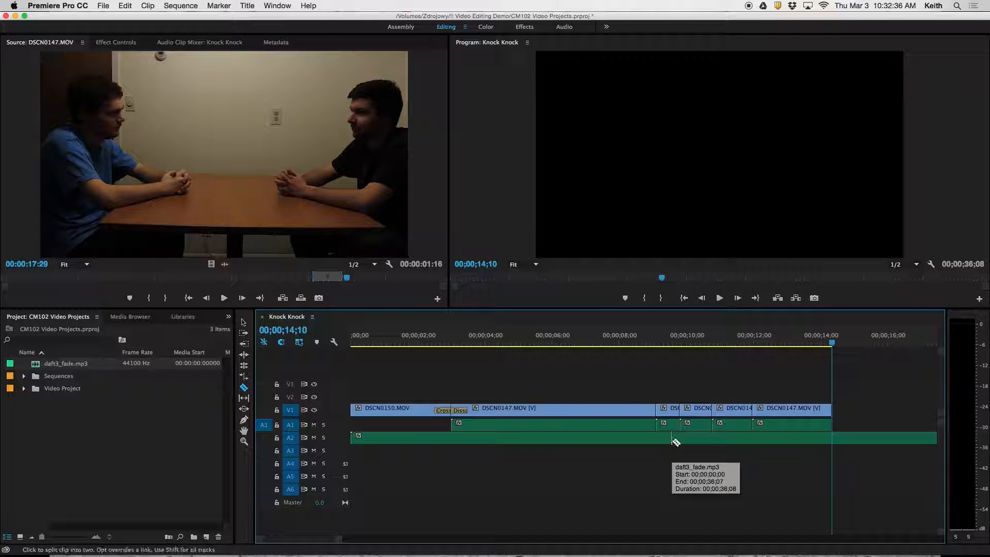
left_click(470, 442)
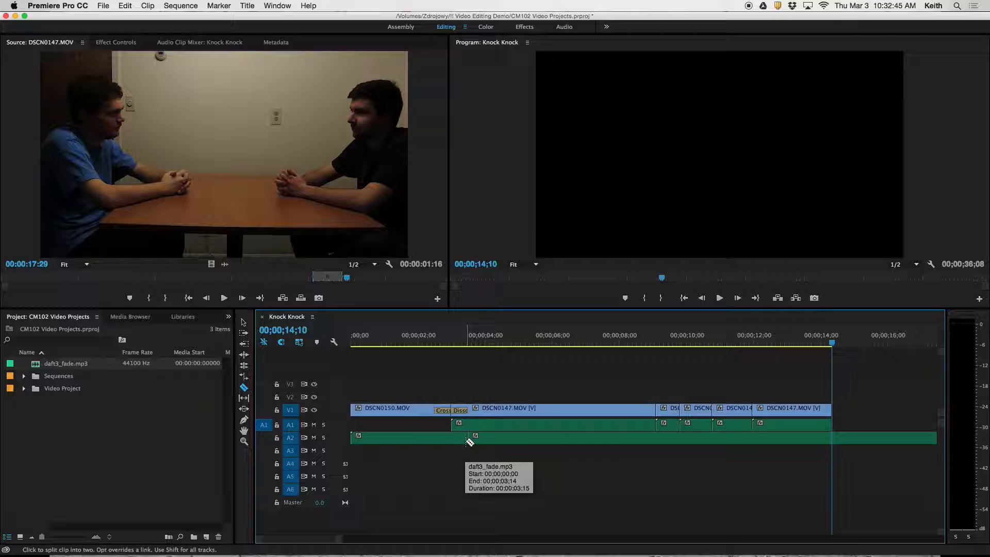
key("v")
left_click(491, 443)
key("Delete")
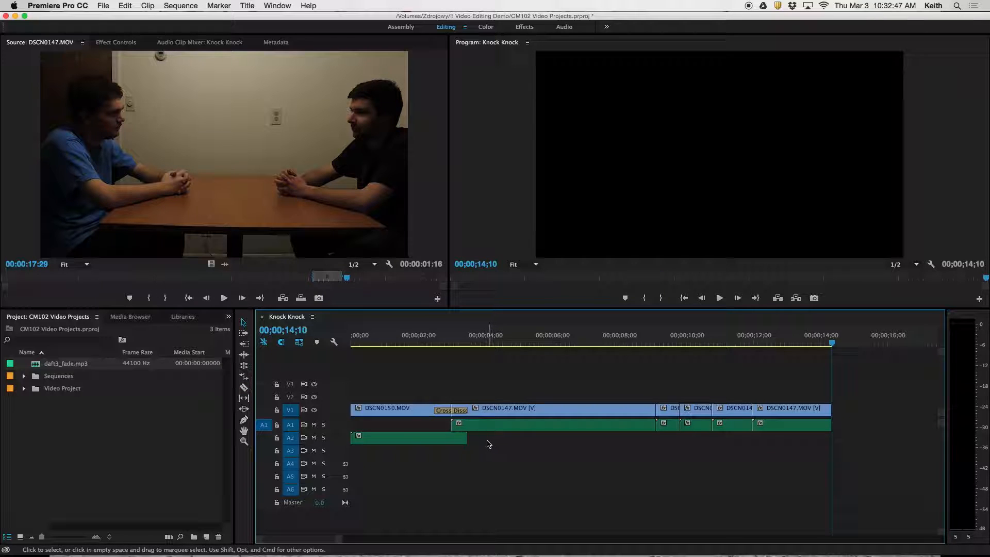
Expand track A2 to show the waveform and apply a Constant Power crossfade to the end of the music clip.
double_click(346, 441)
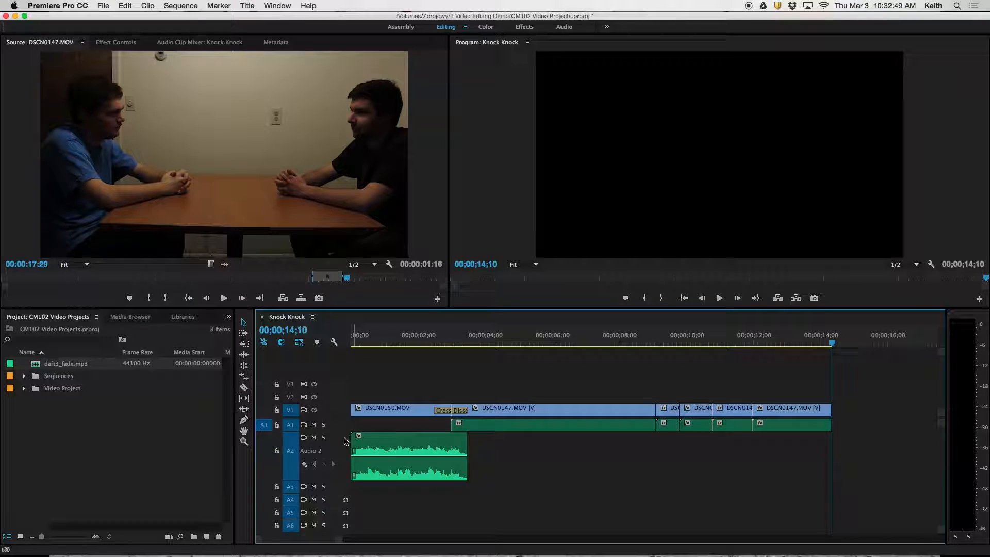
double_click(345, 441)
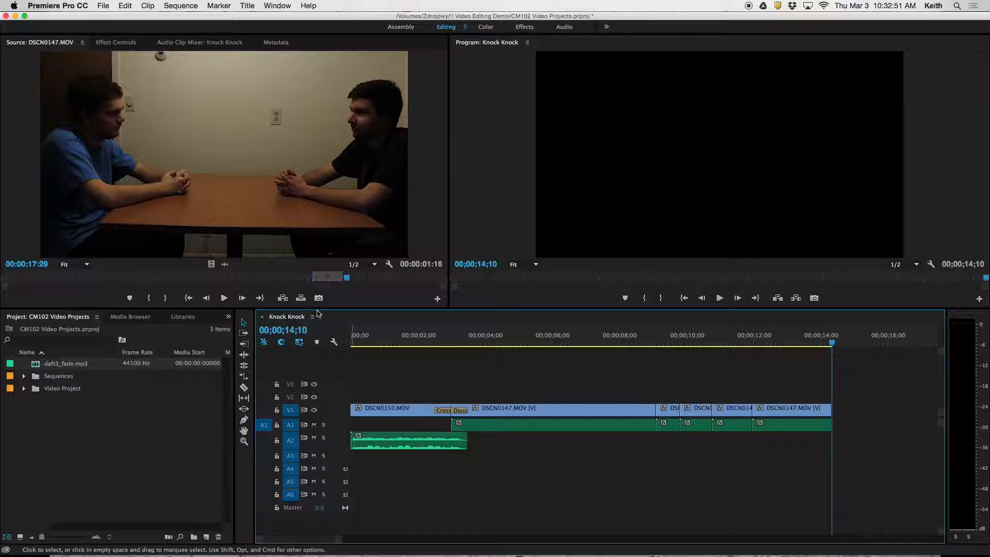
left_click(228, 316)
left_click(243, 344)
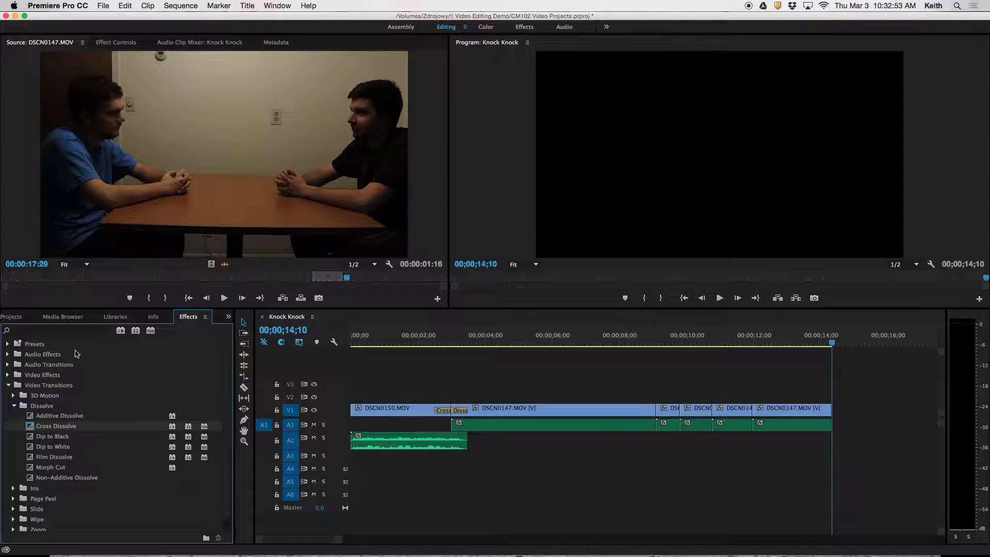
left_click(7, 365)
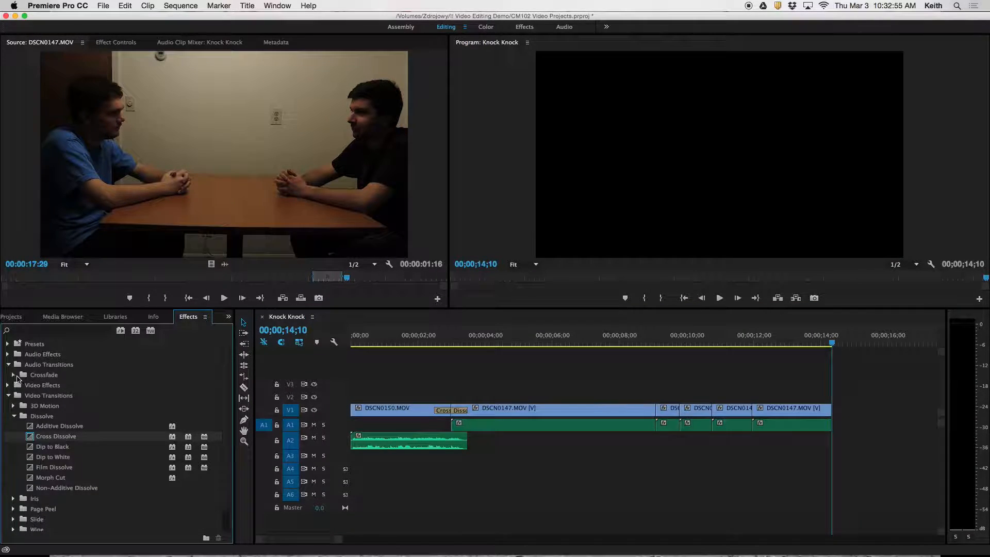
left_click(14, 375)
left_click_drag(59, 396, 459, 441)
Play the sequence from the start to check how the music fades out into the dialogue.
key("space")
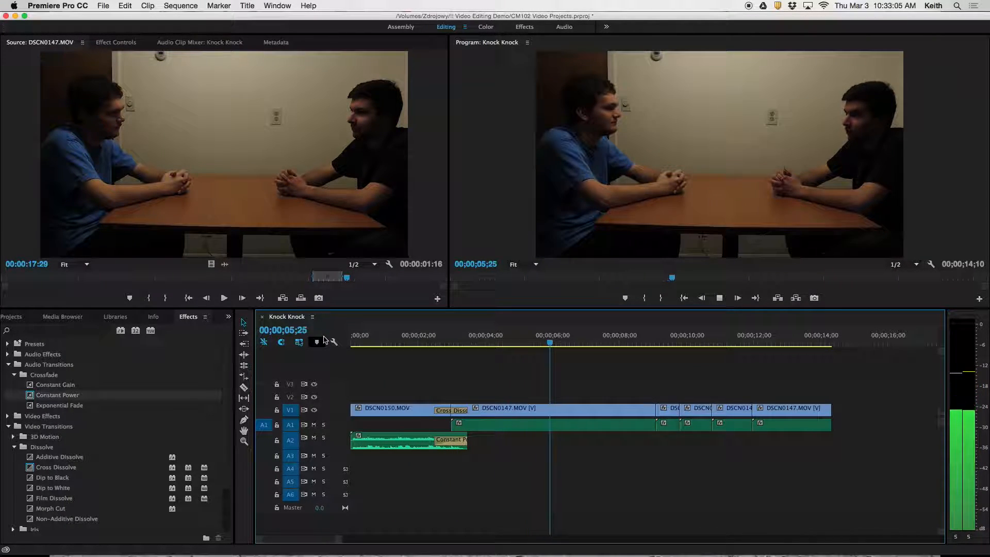
key("space")
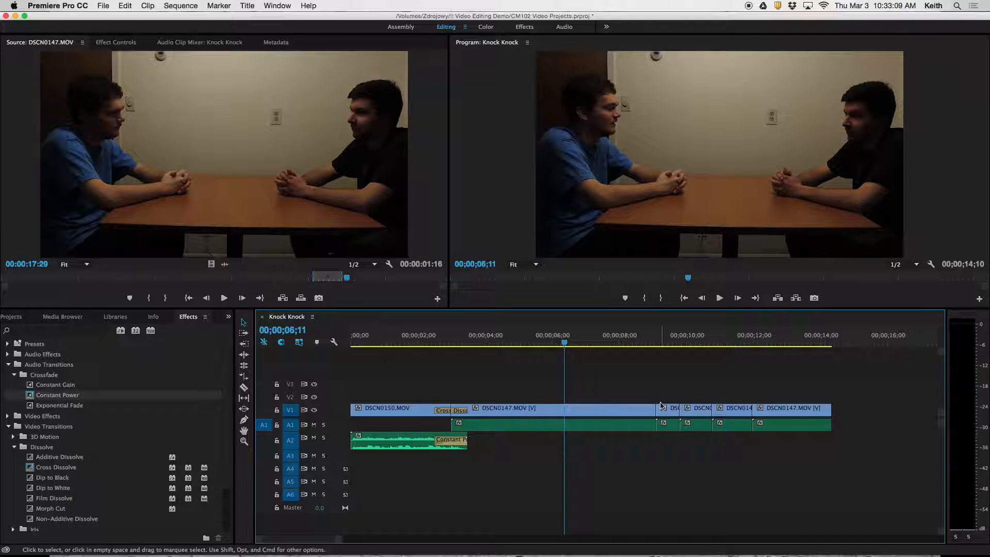
key("Home")
key("space")
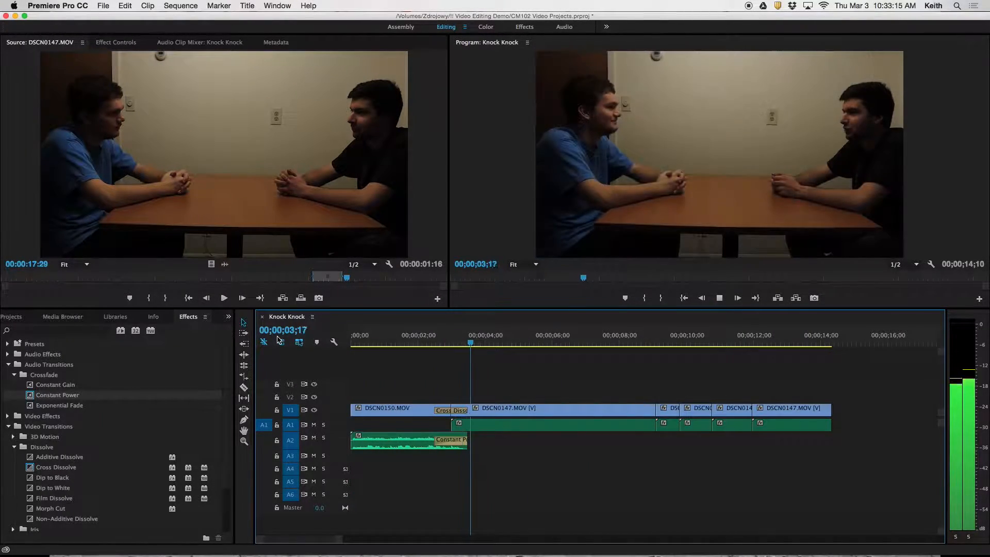
key("space")
left_click(280, 341)
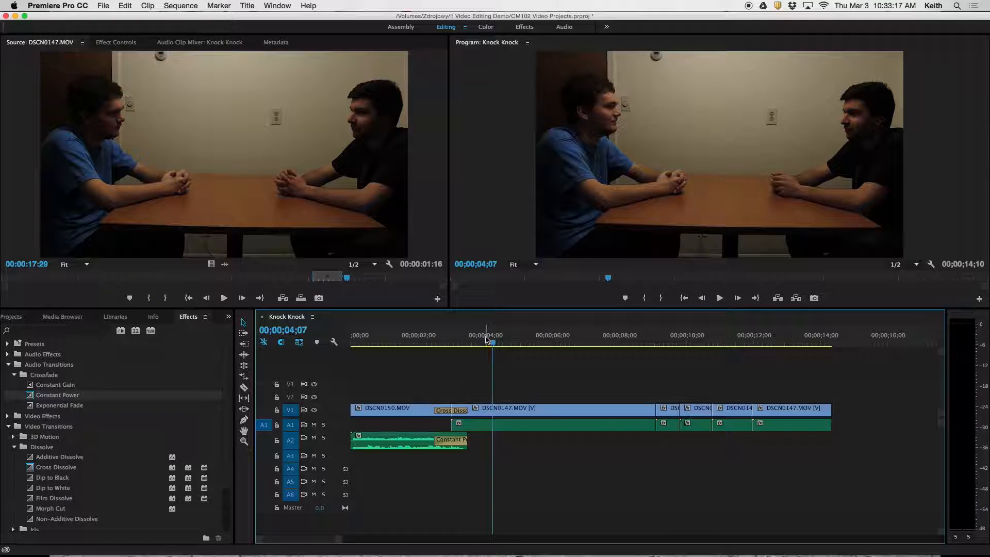
Set the playhead near the sequence end at 00;00;13;26 and create a default still title named Credits.
left_click_drag(493, 345, 829, 348)
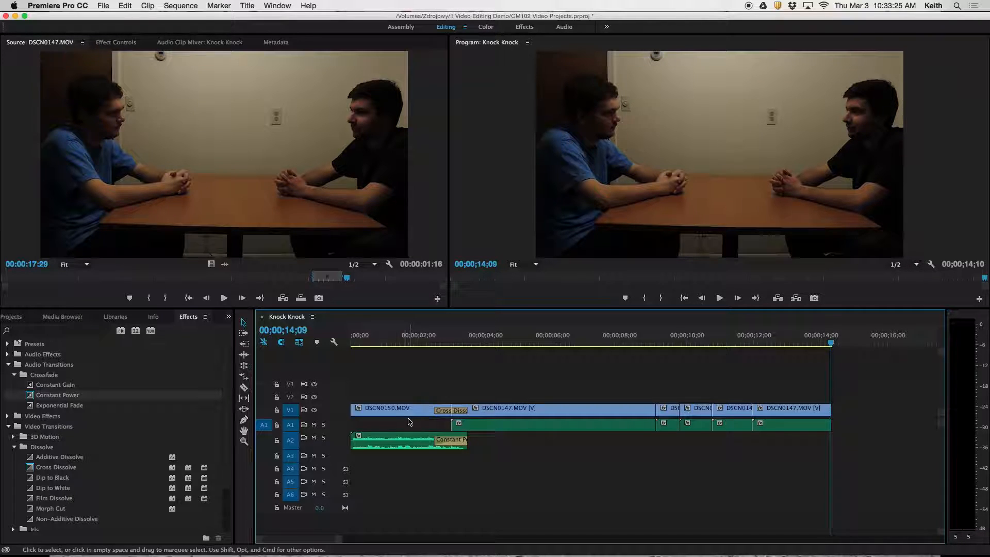
left_click(14, 318)
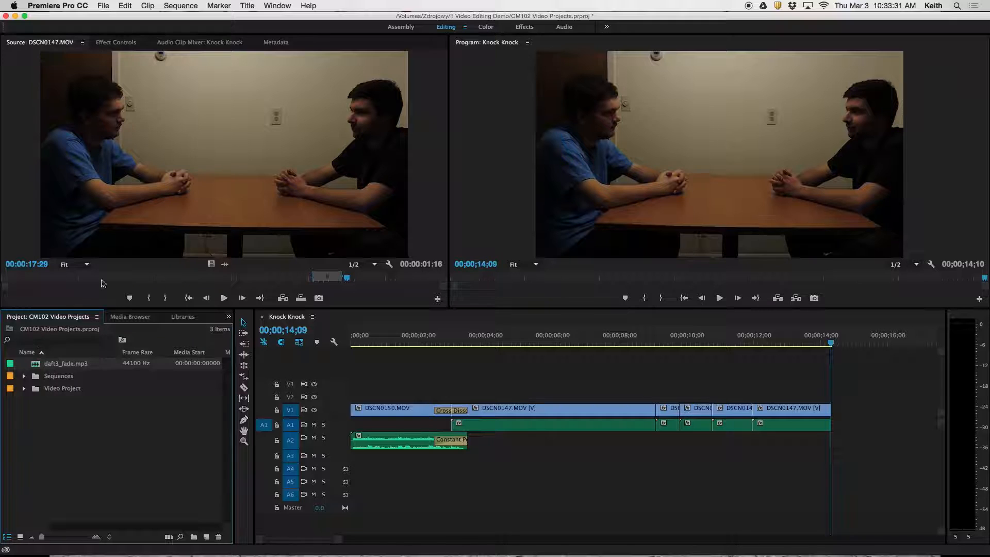
left_click(247, 6)
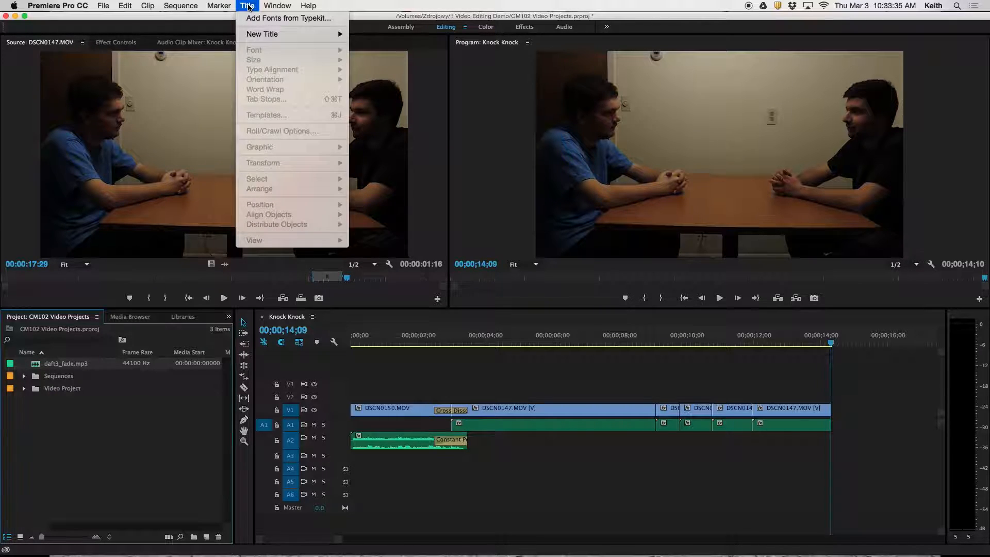
mouse_move(319, 34)
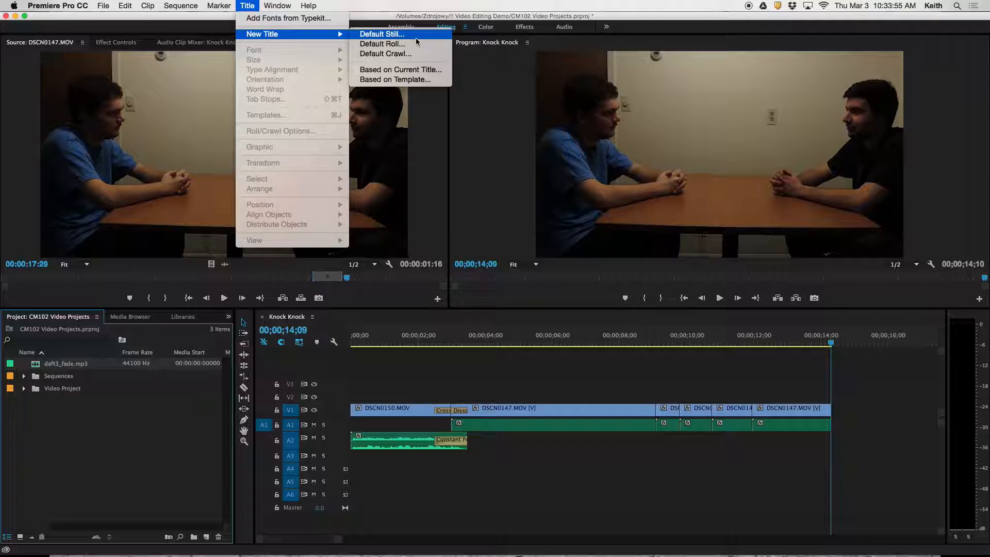
left_click(831, 341)
left_click_drag(822, 338, 817, 345)
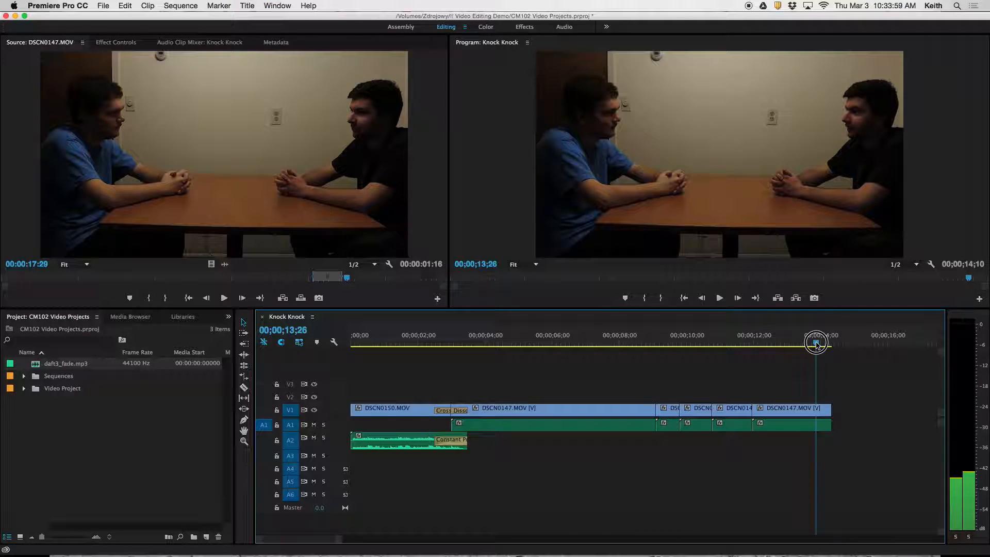
left_click(247, 5)
mouse_move(226, 7)
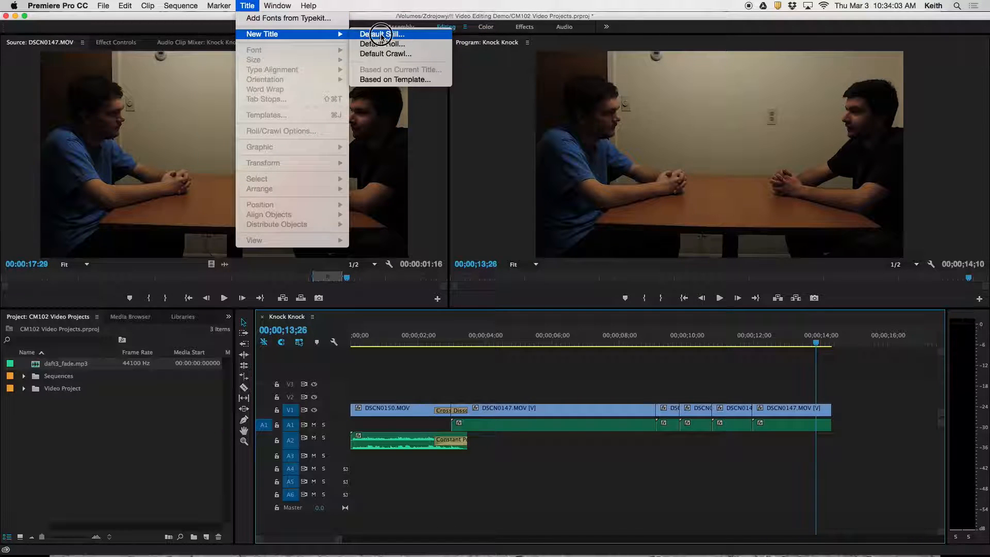
left_click(380, 34)
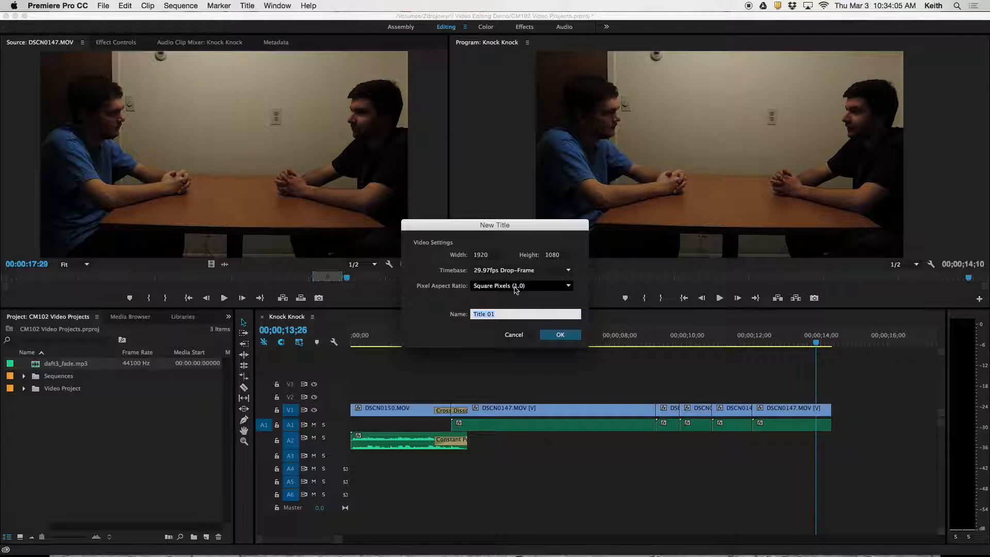
type("Credits")
key("Return")
Reposition and enlarge the title window, and choose the black Adobe Garamond Bold title style with a light outline.
left_click_drag(268, 50, 430, 83)
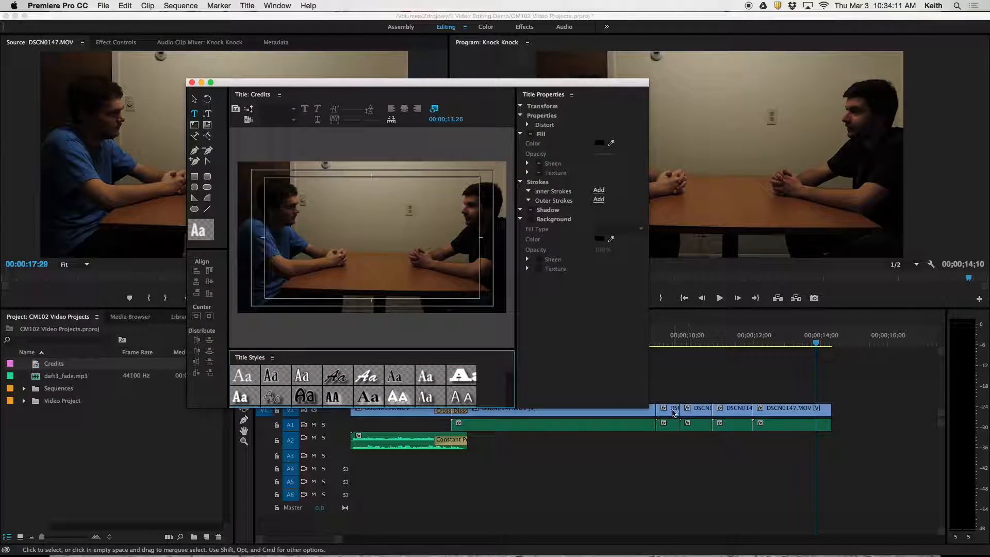
left_click_drag(648, 407, 693, 440)
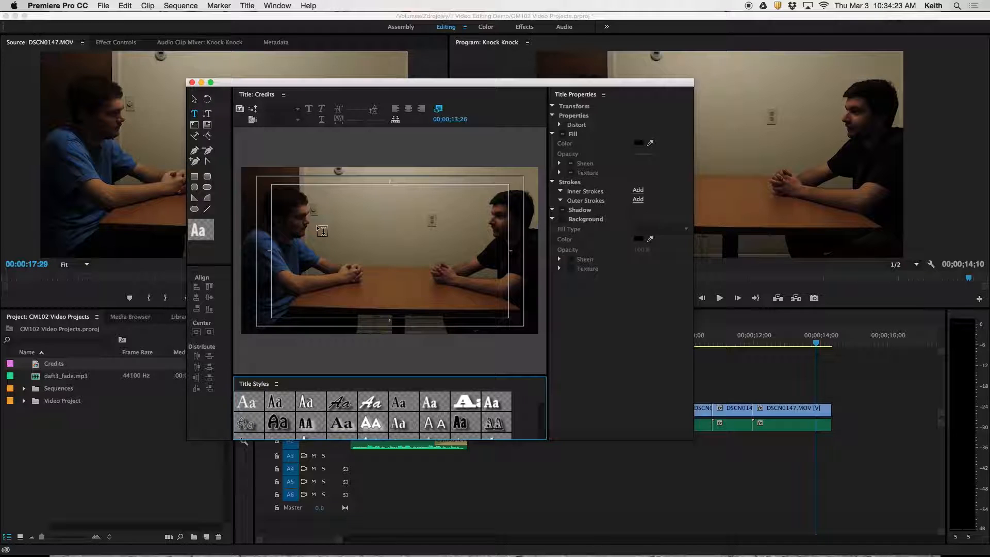
scroll(316, 399, "down", 5)
scroll(317, 398, "down", 8)
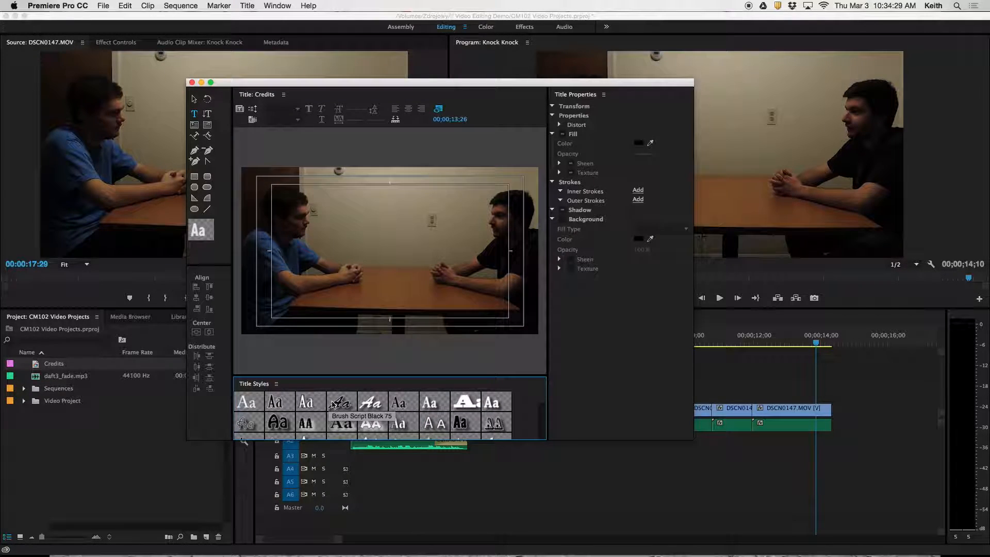
left_click(404, 409)
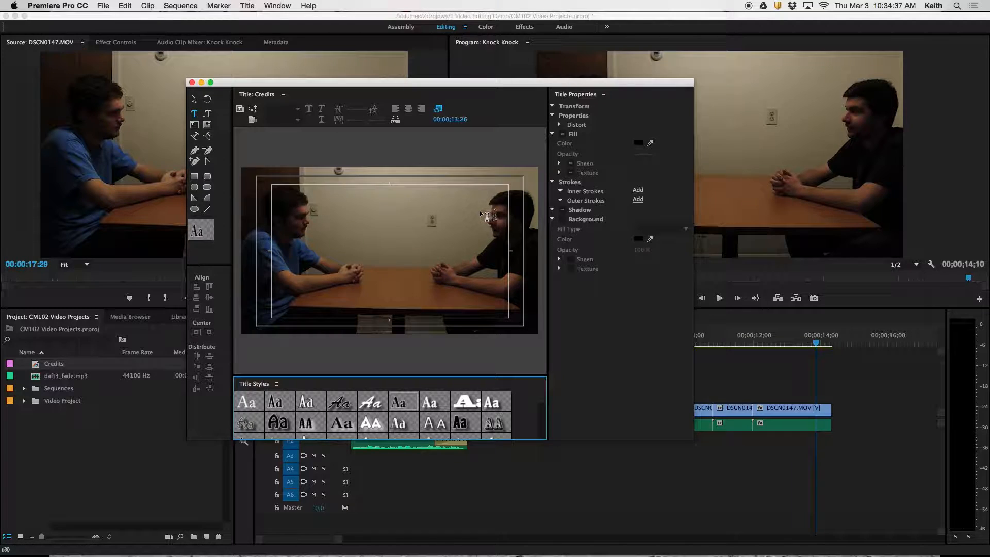
Add centre-aligned text in the middle of the frame with the lines "Video By" and "Edited by", each followed by the person's first name.
left_click(408, 111)
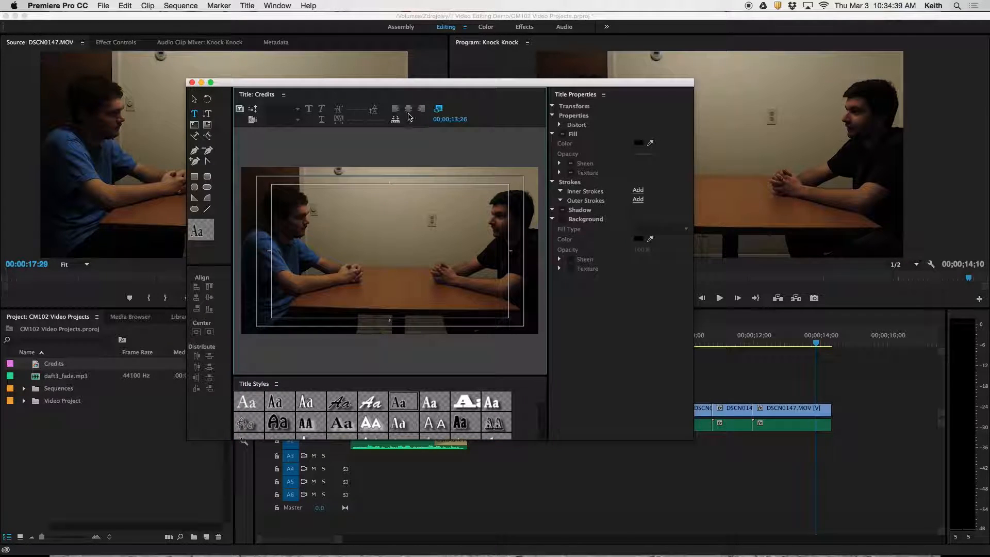
left_click(391, 251)
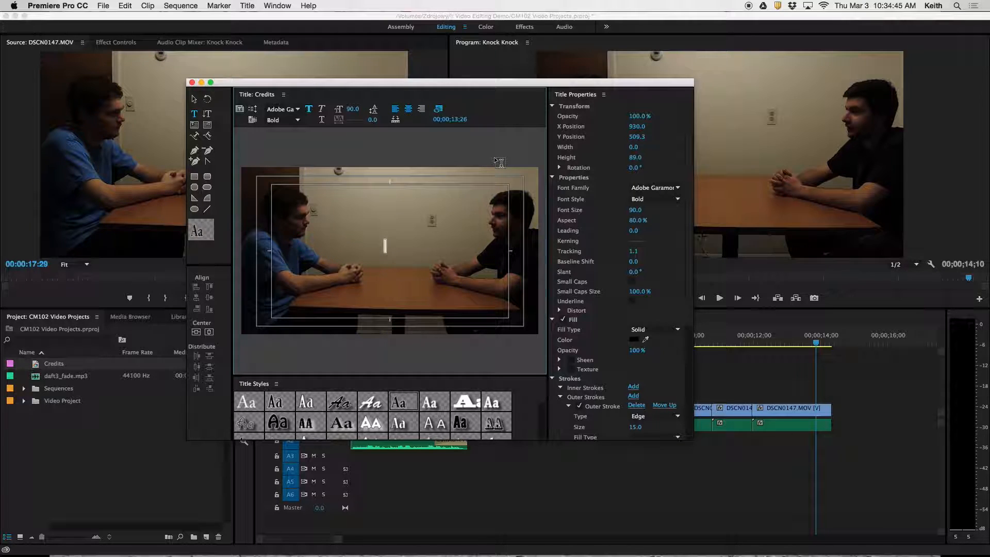
type("Video")
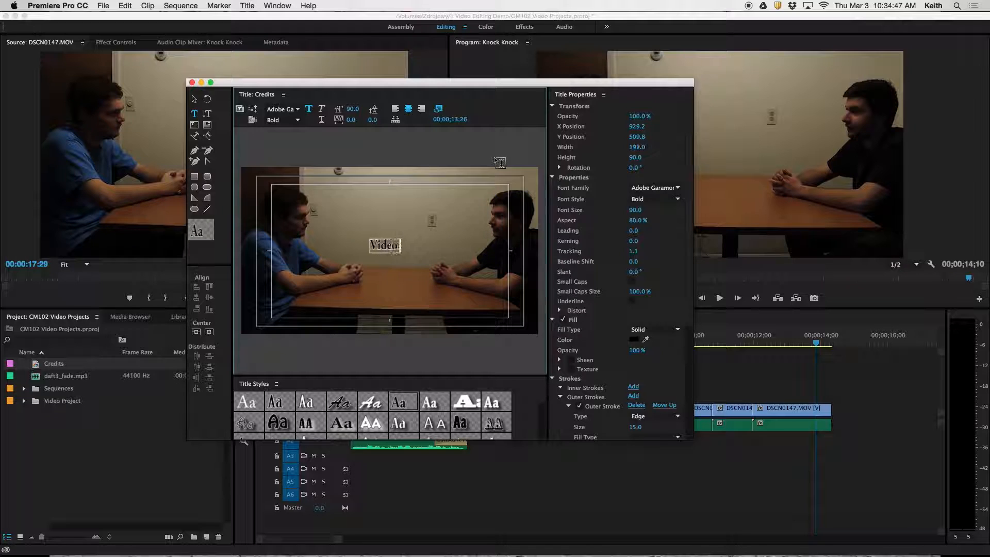
type(" By Peter")
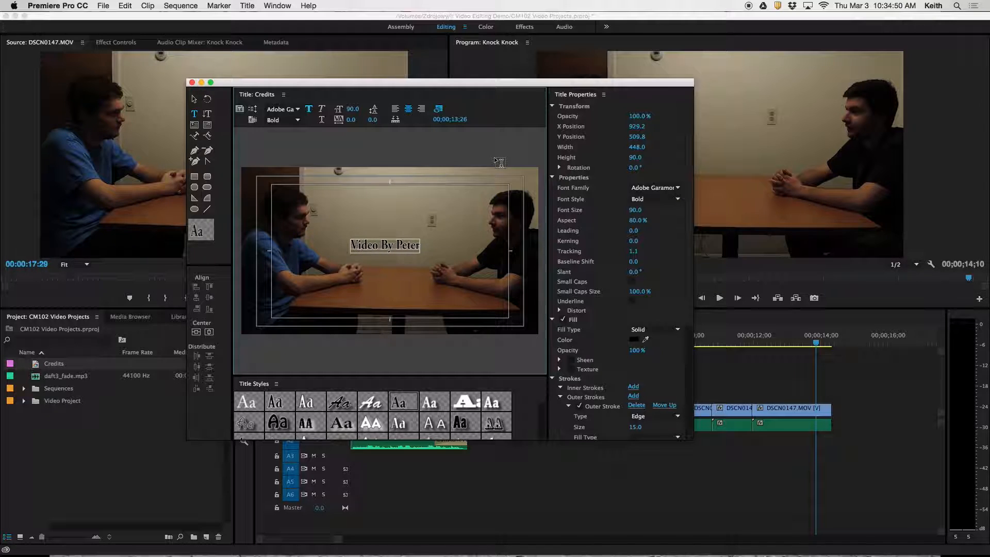
key("Return")
type("F")
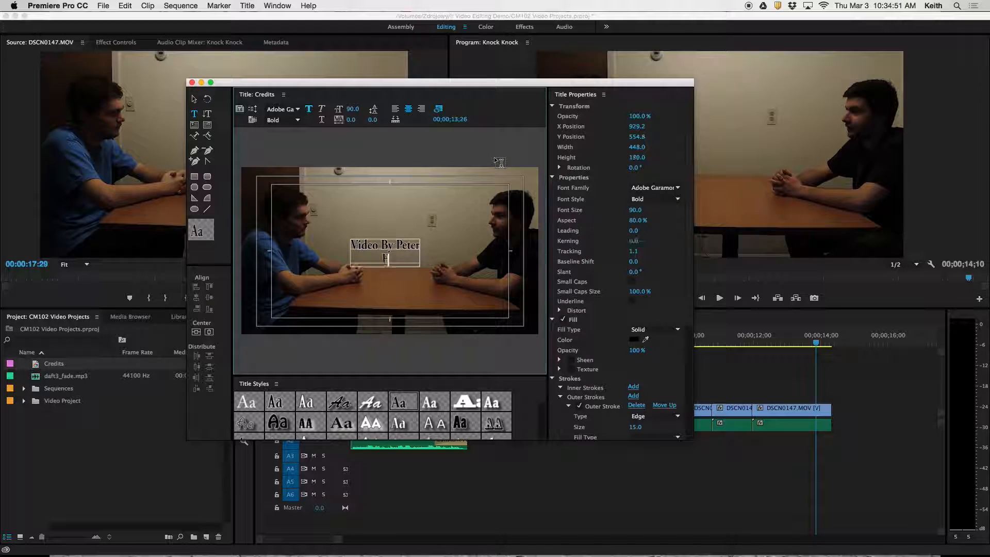
type("dited by Ketih")
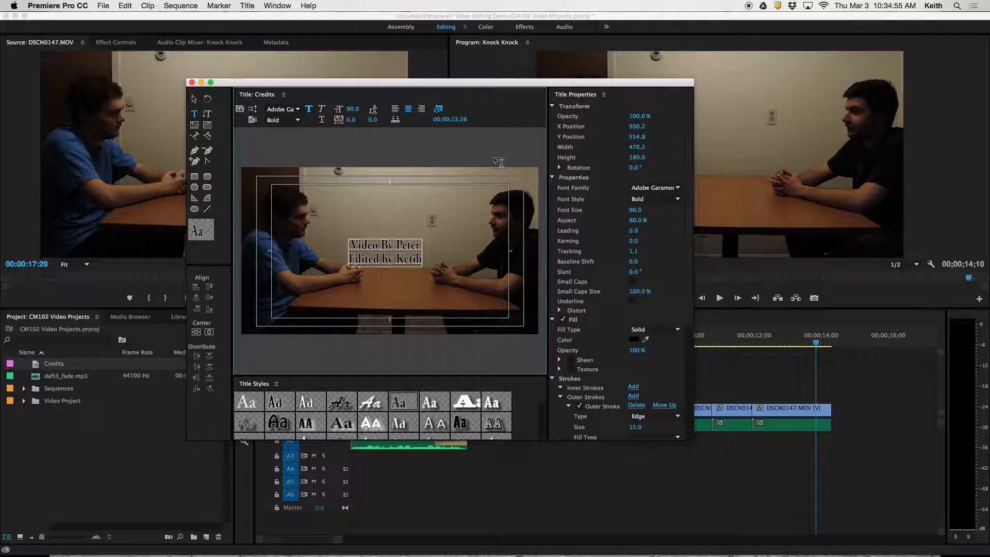
key("BackSpace")
key("BackSpace")
key("BackSpace")
type("ith")
Select the credits text block and centre it vertically and horizontally in the frame.
left_click(194, 99)
mouse_move(381, 258)
left_mouse_down()
mouse_move(408, 241)
mouse_move(381, 251)
left_mouse_up()
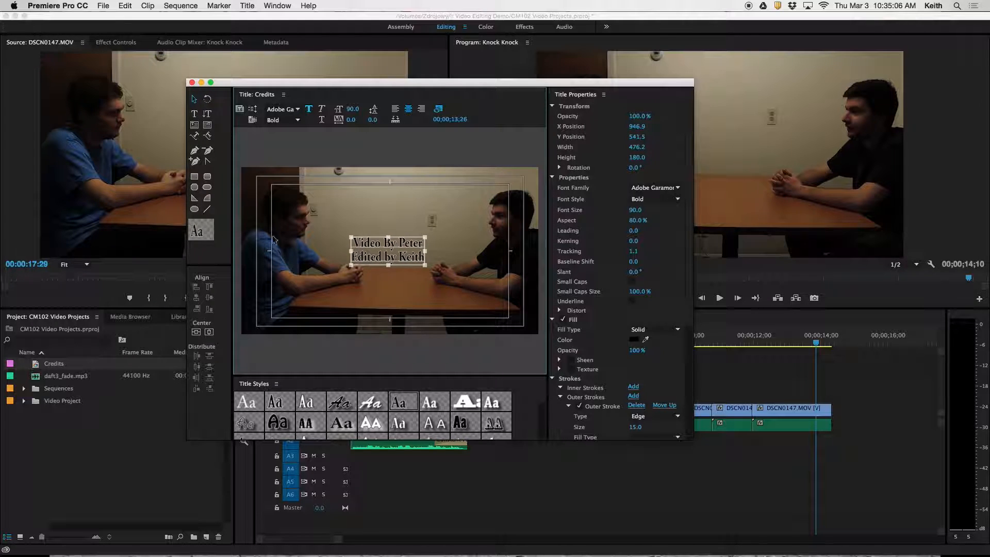
left_click(198, 337)
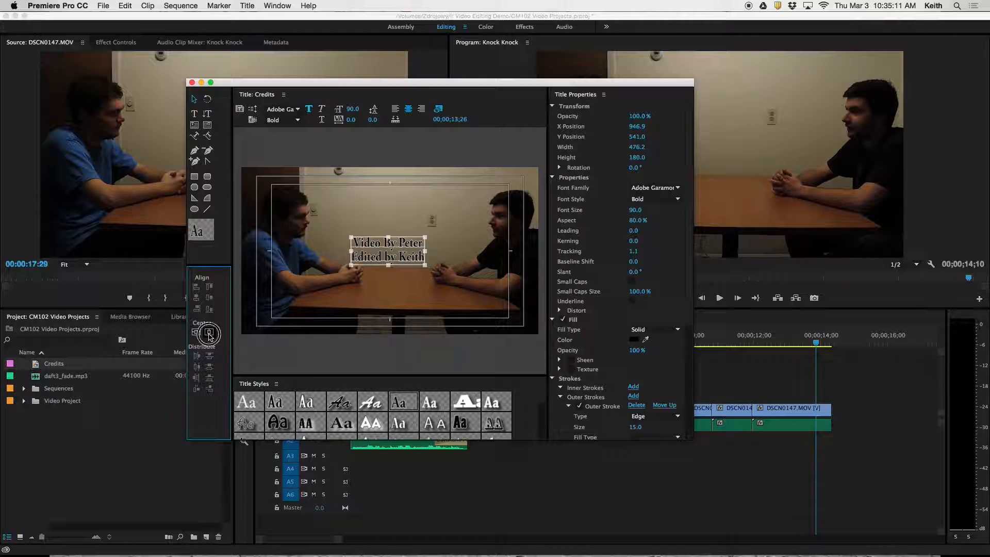
left_click(209, 333)
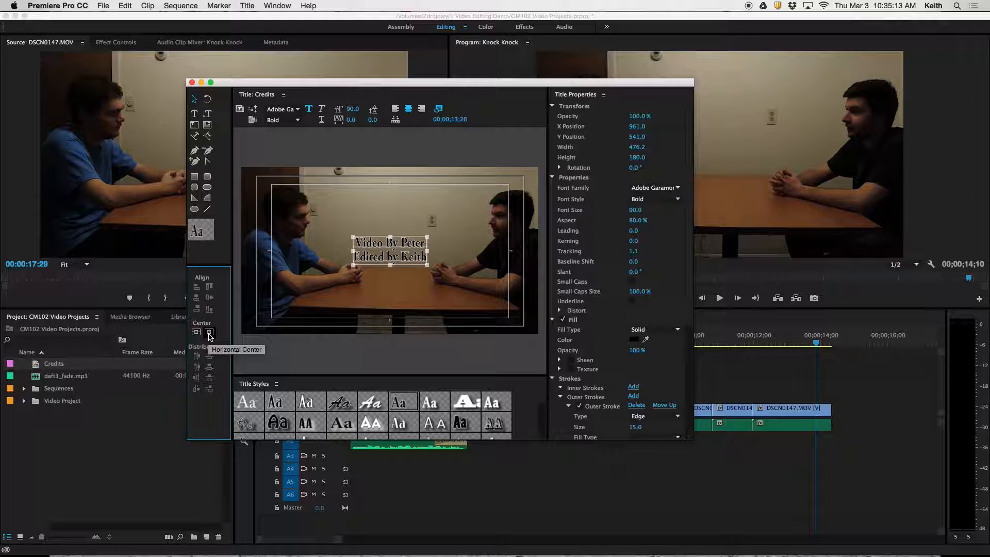
Scale the credits text up to font size 148, re-centre it horizontally and vertically, and close the title window.
left_click_drag(429, 238, 475, 206)
left_click(209, 333)
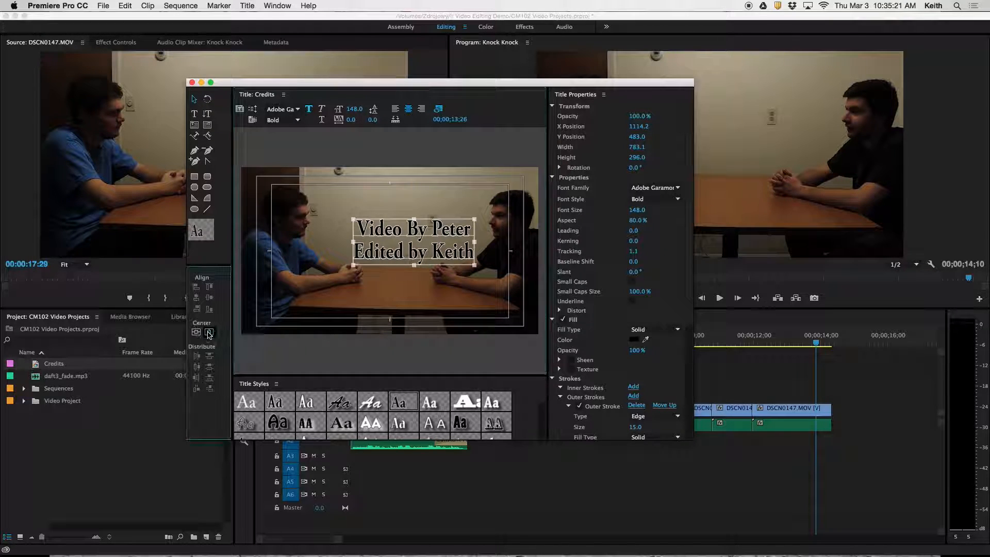
left_click(185, 337)
left_click(196, 331)
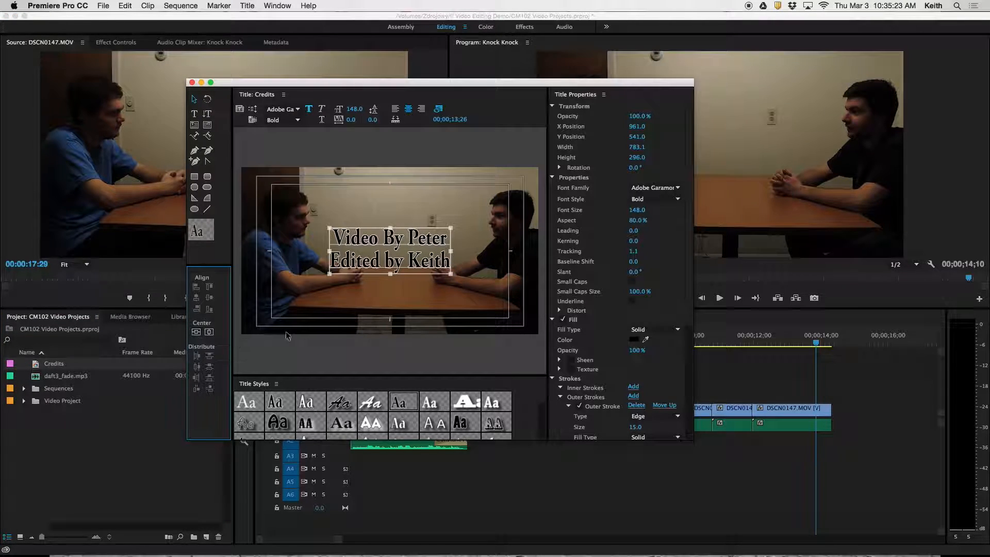
left_click(192, 82)
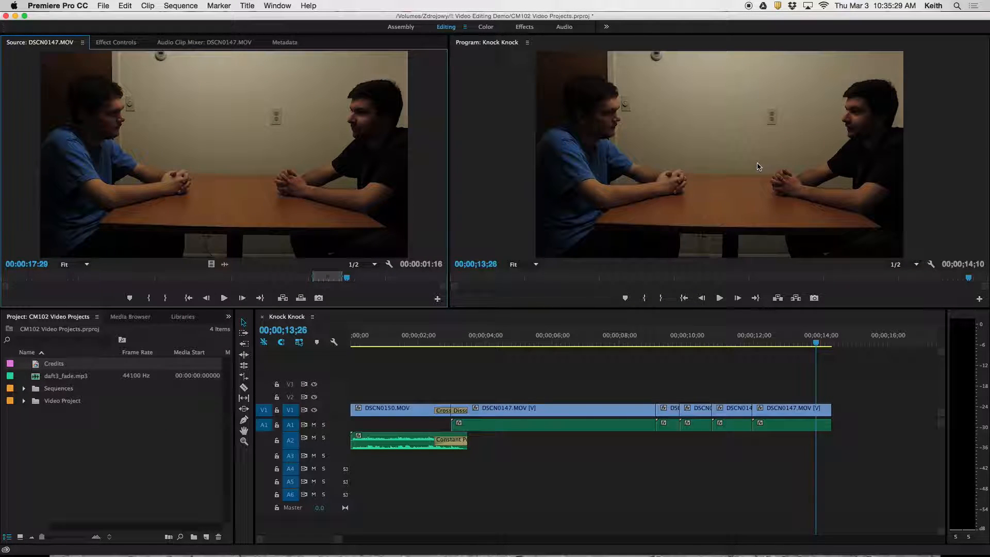
Place the Credits title on track V2 and move it to start where the last DSCN0147.MOV clip ends.
scroll(182, 370, "right", 1)
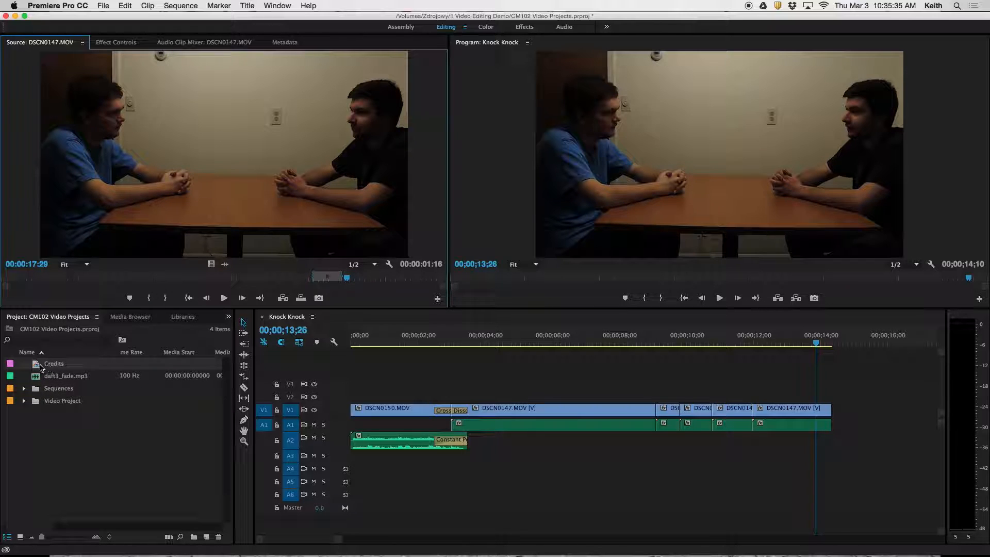
left_click_drag(36, 366, 772, 397)
left_click(791, 348)
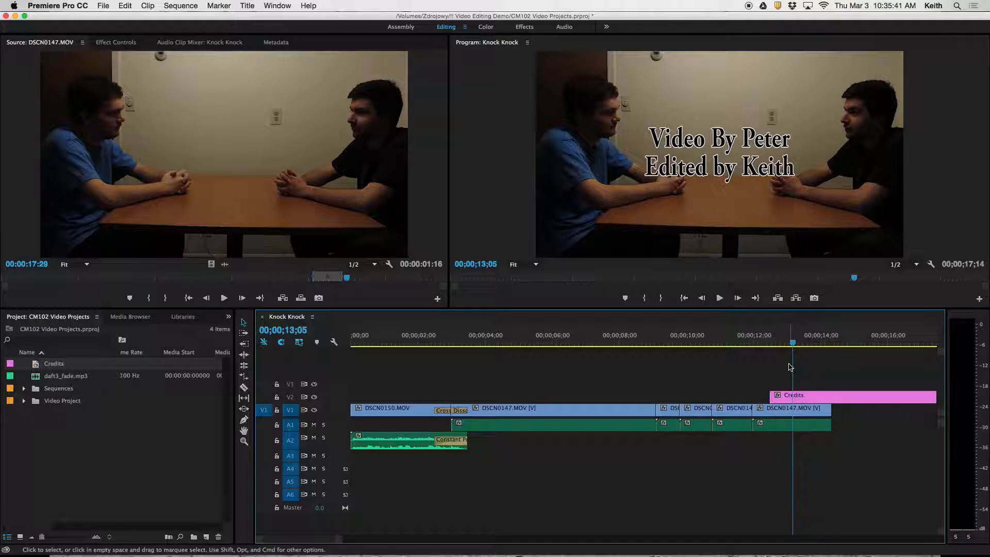
left_click_drag(792, 402, 854, 404)
left_click(845, 342)
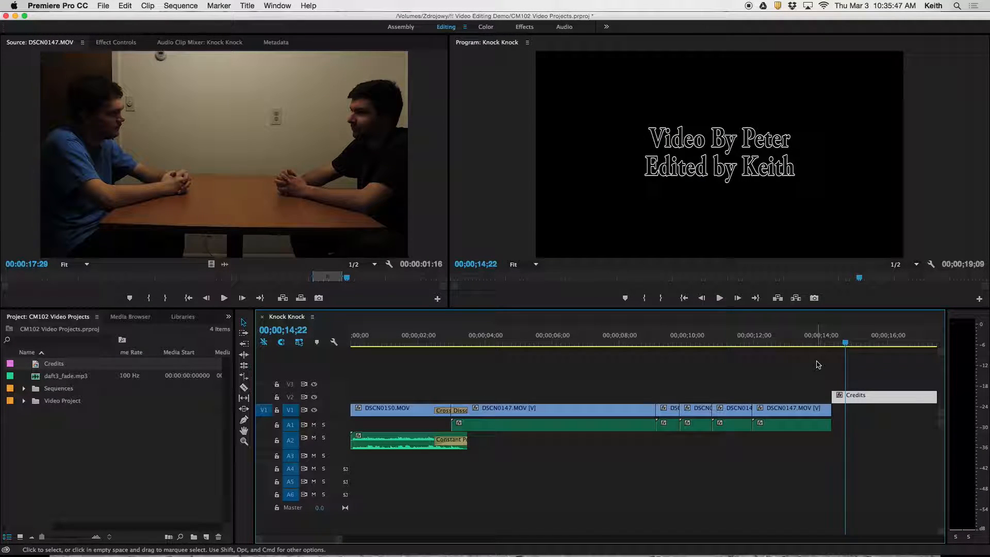
Shorten the Credits clip to about two seconds and shift it slightly earlier so it overlaps the end of the last clip.
scroll(837, 370, "down", 5)
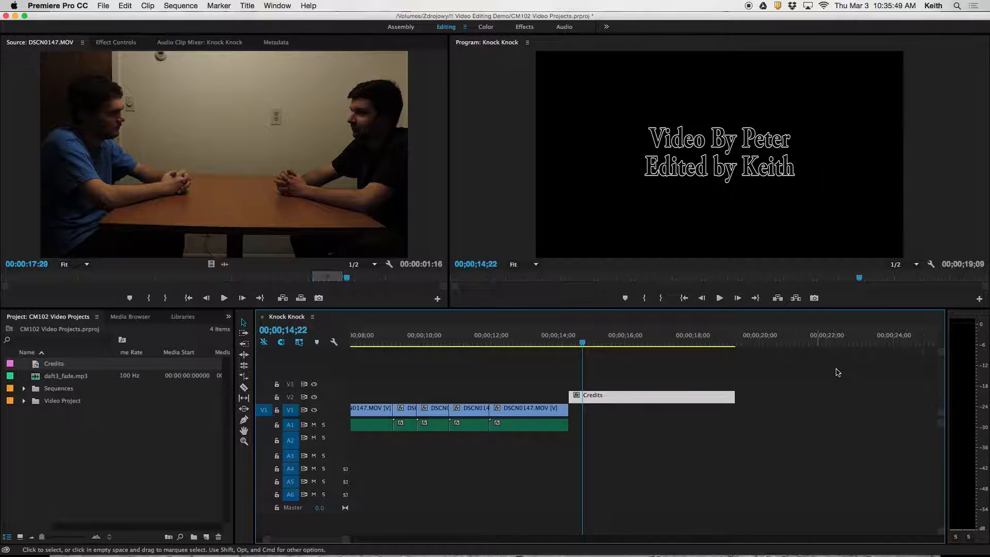
left_click_drag(735, 397, 633, 398)
left_click_drag(583, 343, 571, 343)
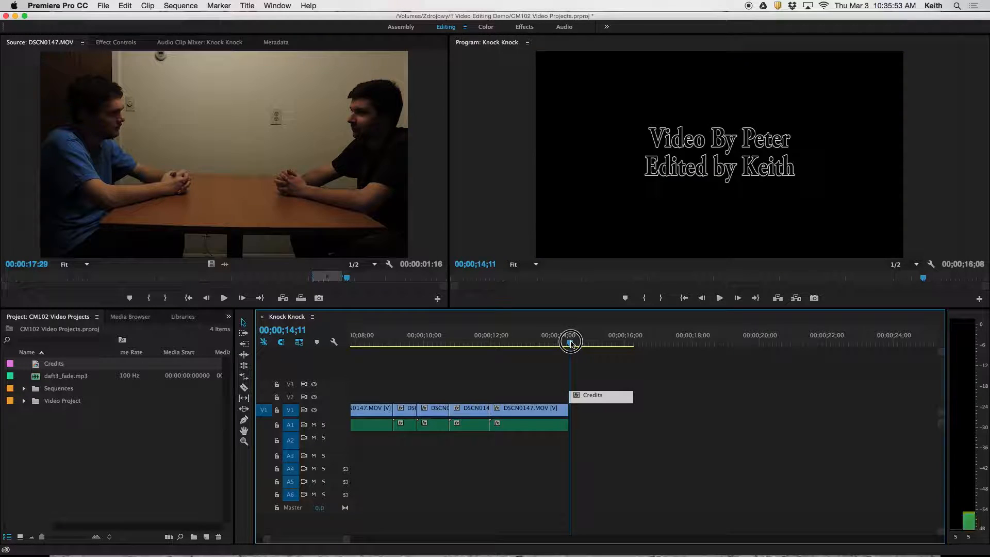
mouse_move(603, 397)
left_mouse_down()
mouse_move(613, 398)
mouse_move(594, 397)
left_mouse_up()
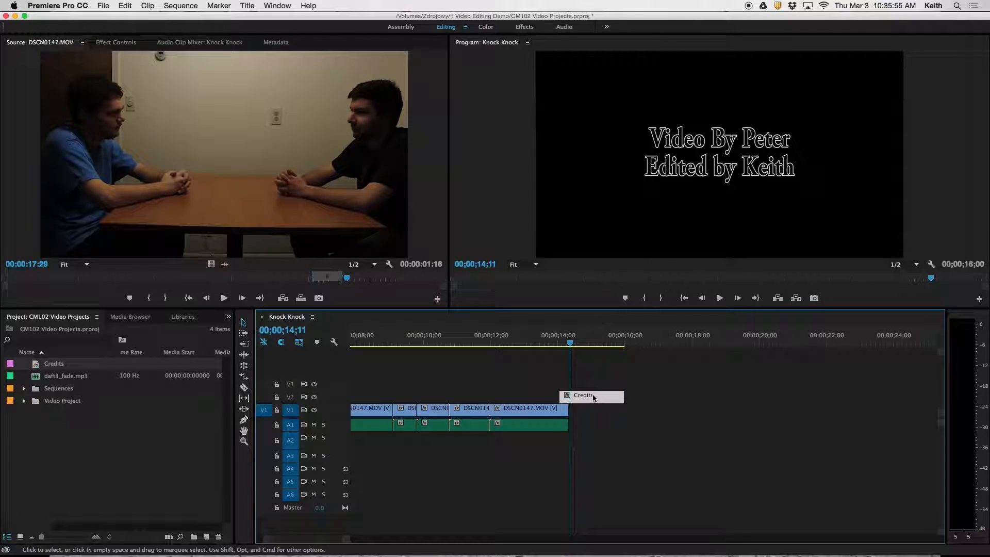
Apply the Wipe video transition to the start of the Credits clip and play it back.
left_click(228, 316)
left_click(241, 354)
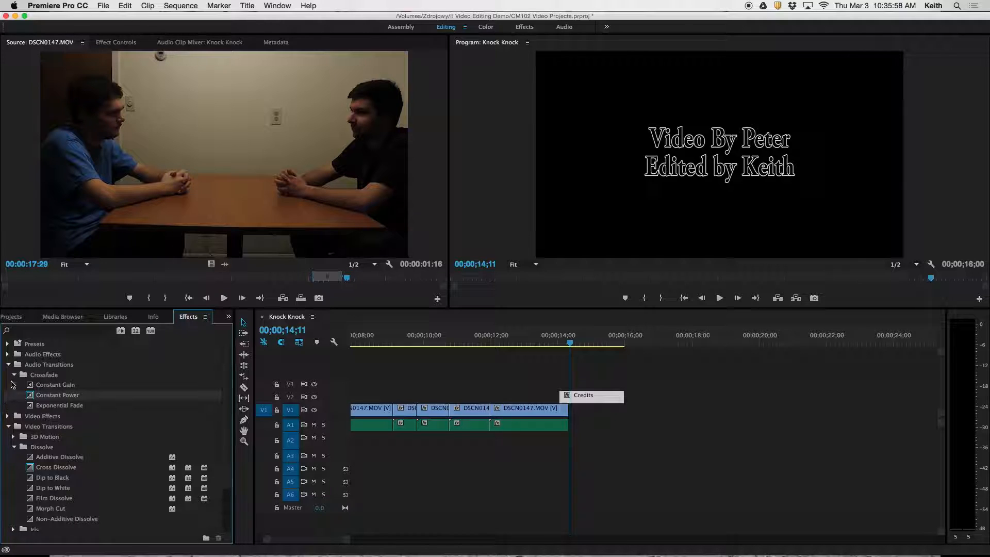
left_click(8, 365)
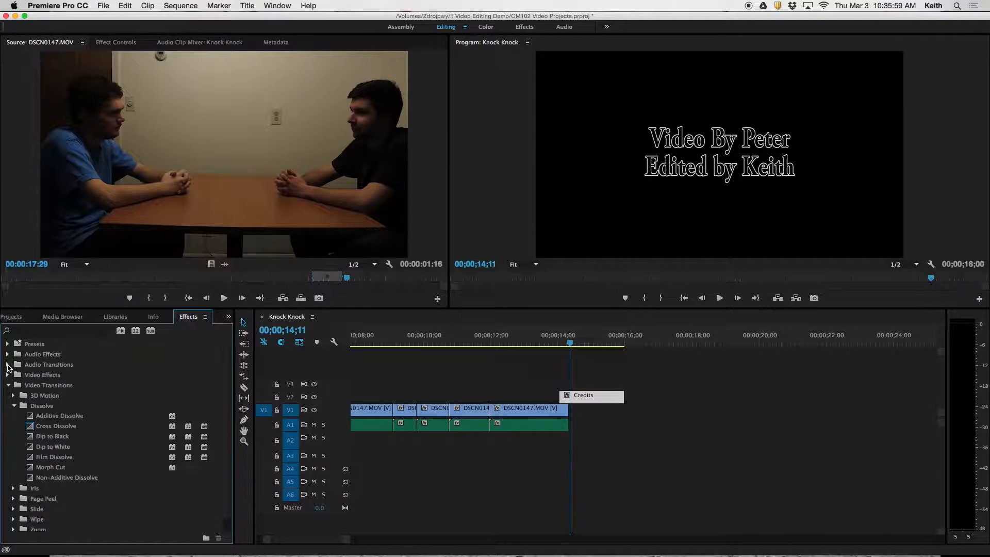
left_click(14, 406)
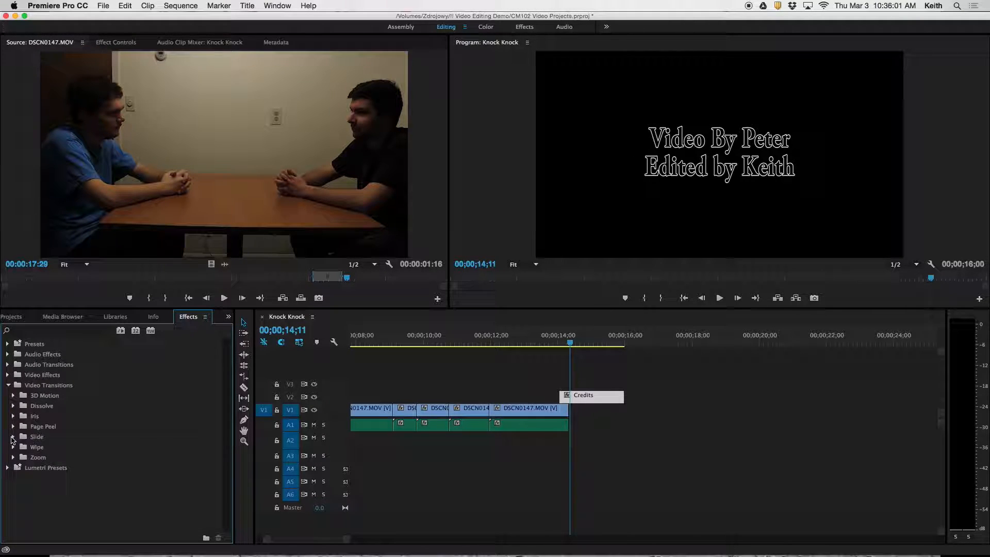
left_click(14, 447)
left_click_drag(32, 488, 565, 396)
left_click(553, 342)
key("space")
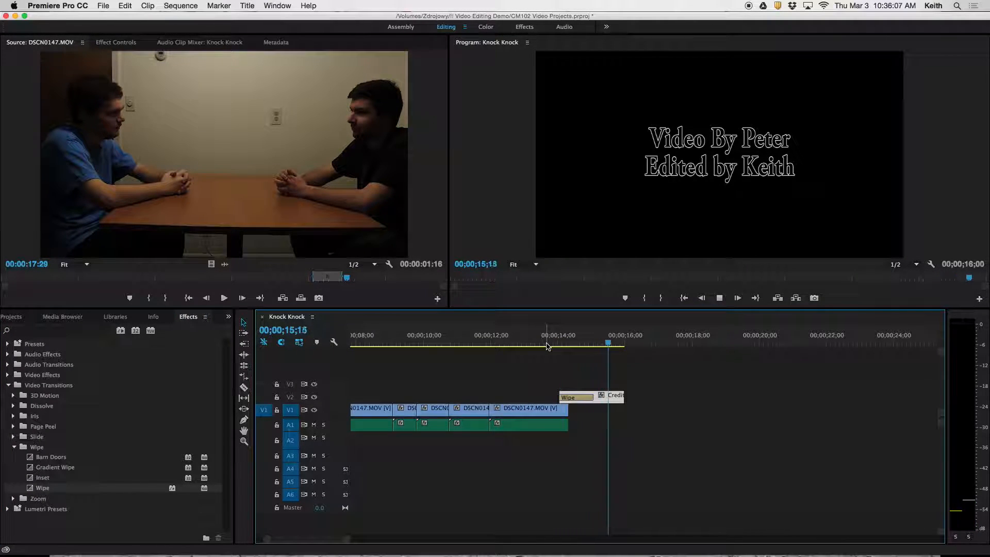
Move the Credits clip back to start right after the last video clip, preview the ending, and return to the project items.
left_click_drag(860, 396, 875, 400)
left_click(822, 341)
key("space")
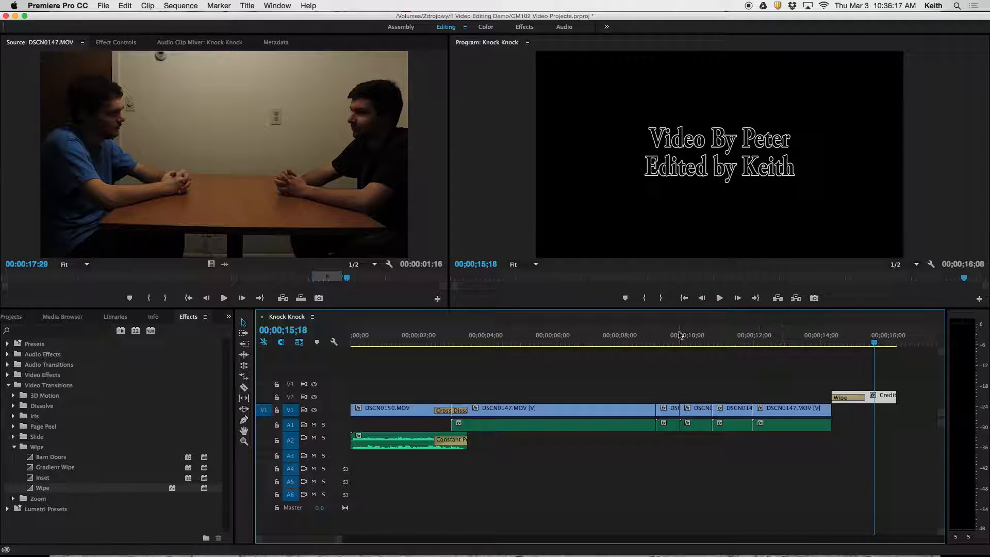
scroll(566, 398, "left", 5)
left_click(10, 316)
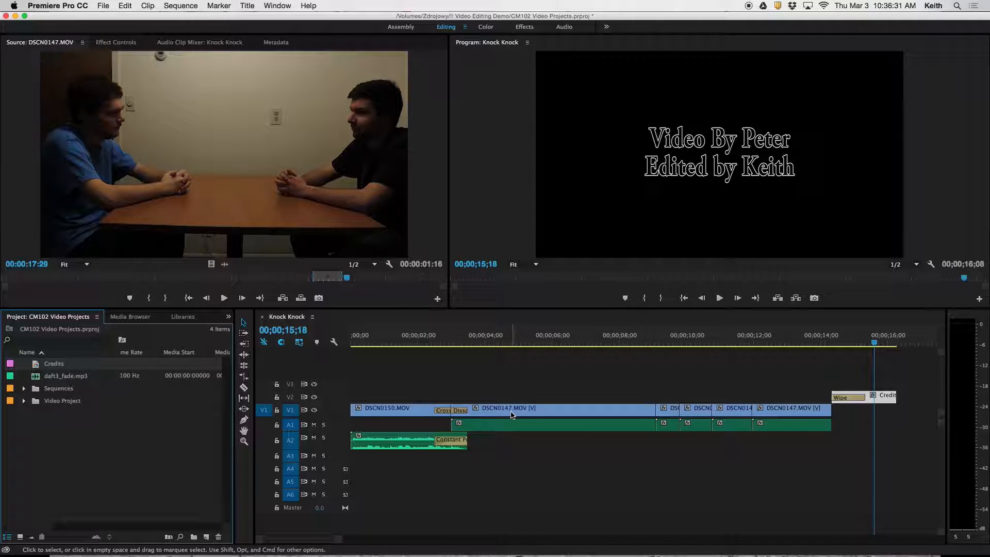
Play the dialogue clips through to the end of the footage and check their audio levels on the meters.
left_click(511, 339)
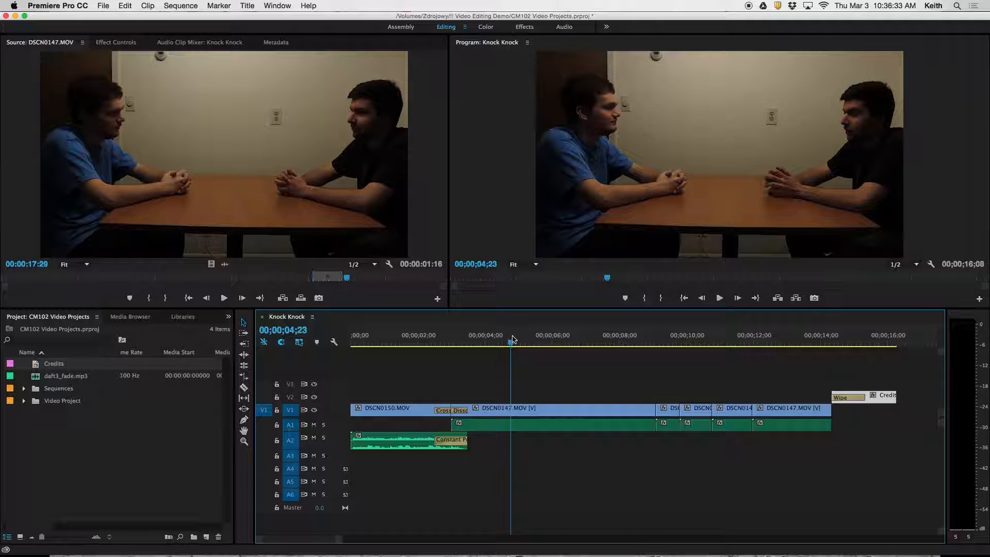
key("space")
key("space")
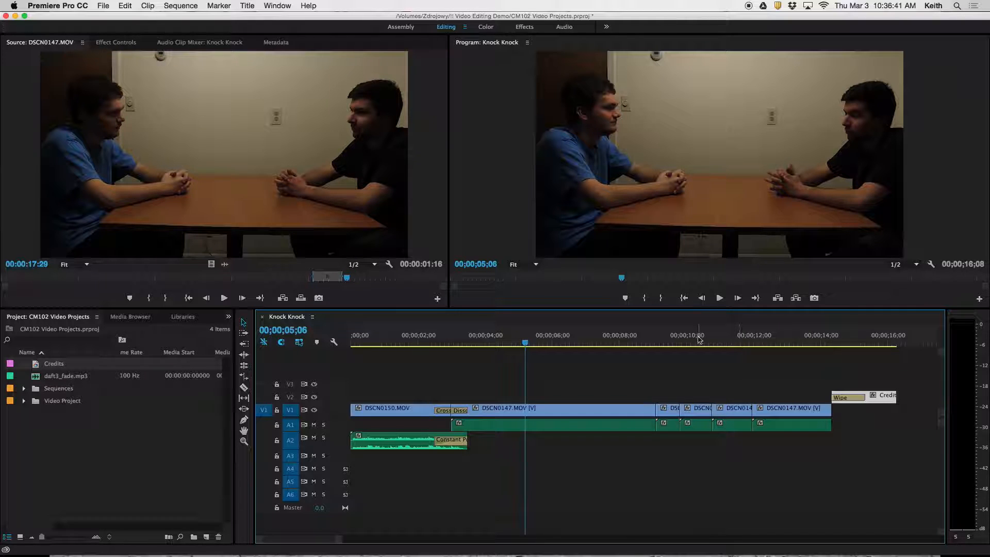
key("space")
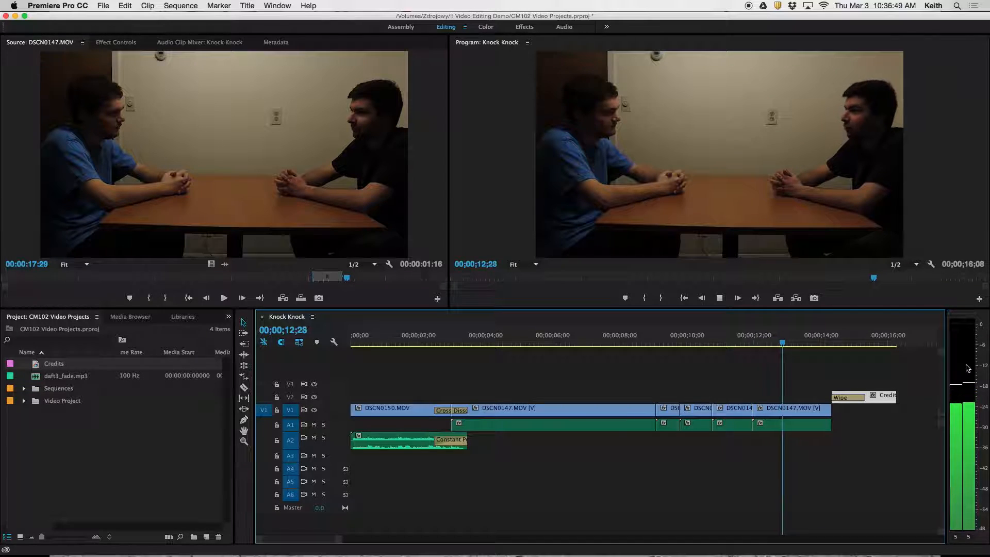
key("space")
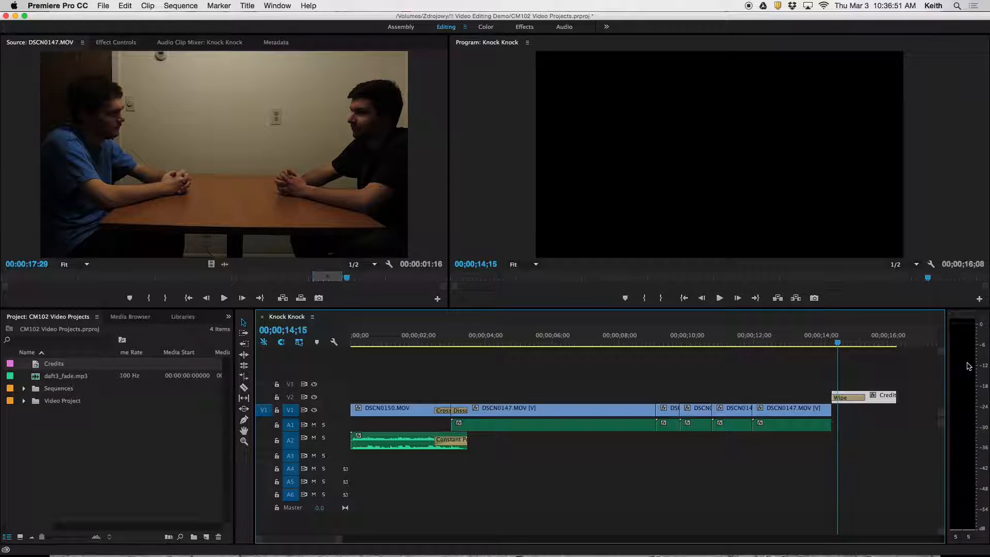
Expand audio track A1, raise the volume line of the long DSCN0147.MOV clip slightly, and listen to it.
double_click(340, 429)
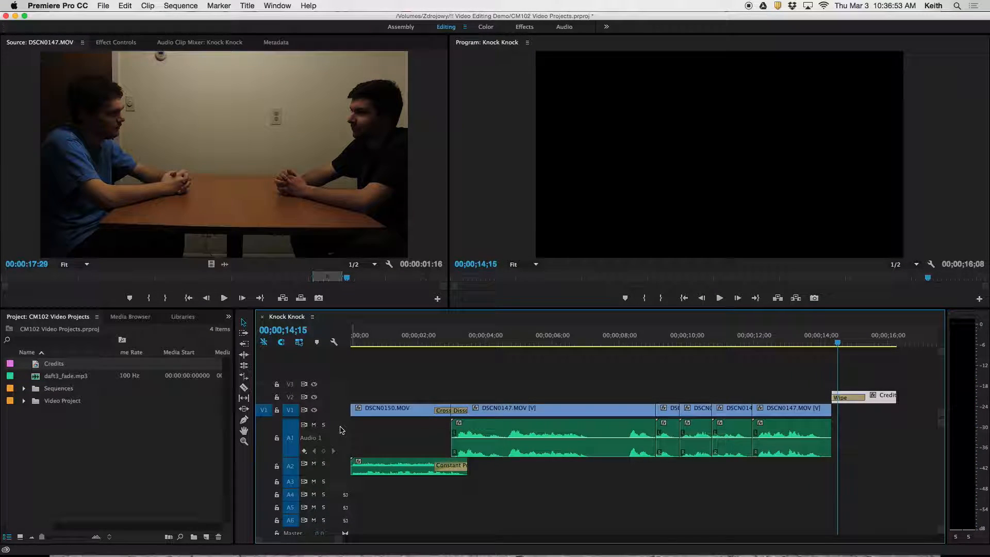
left_click(512, 438)
left_click_drag(512, 438, 512, 431)
left_click(513, 339)
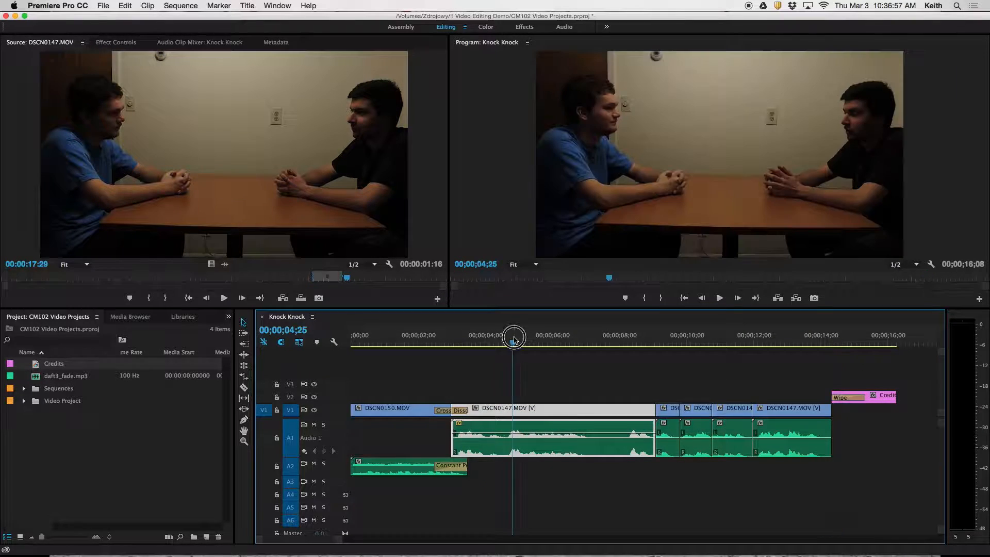
key("space")
key("space")
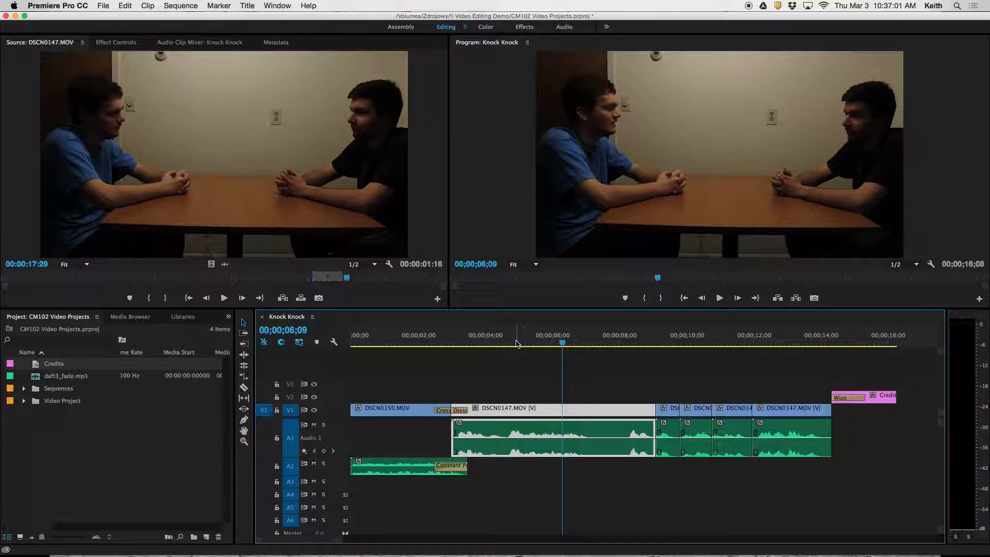
Collapse the audio tracks to their minimum height and deselect the clip.
scroll(339, 439, "up", 3)
scroll(339, 439, "down", 5)
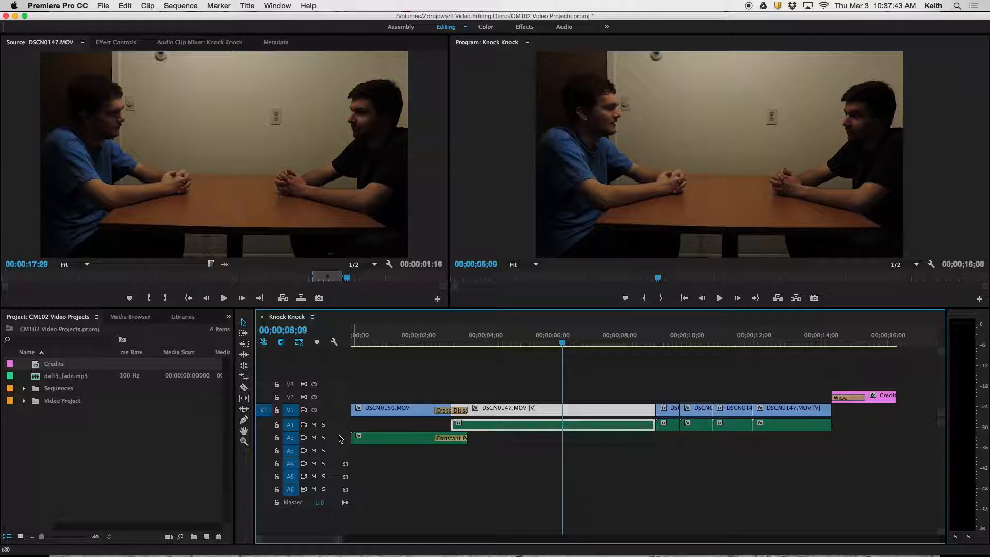
left_click(498, 370)
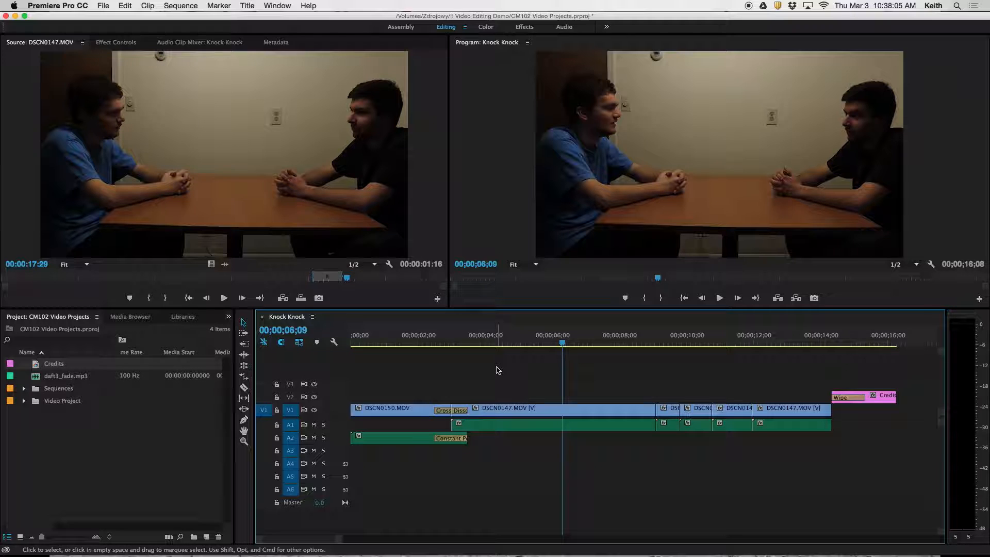
Play the opening of the sequence from the start, scrub through the rest, and return the playhead to the beginning.
left_click(352, 339)
key("space")
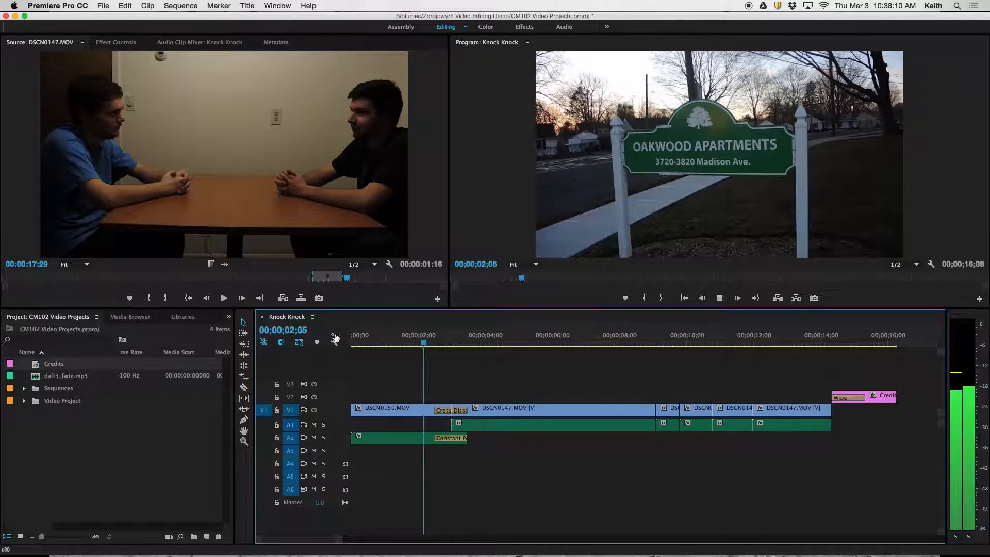
key("space")
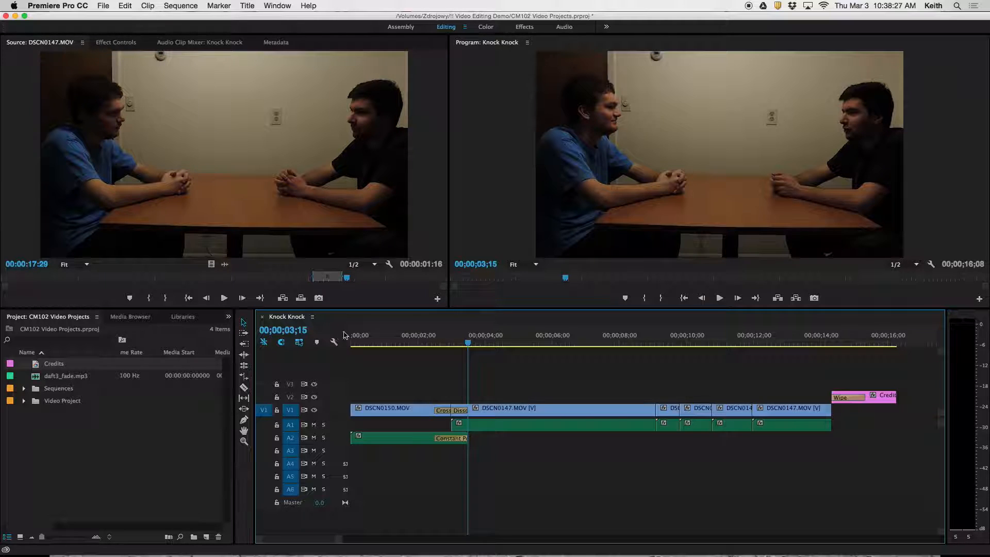
left_click(767, 342)
left_click_drag(782, 342, 299, 339)
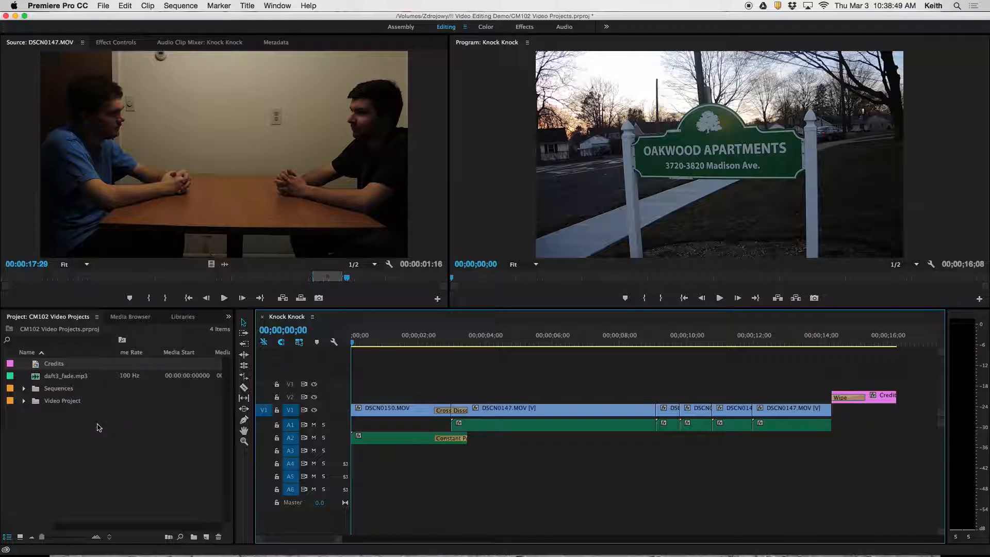
Select the long DSCN0147.MOV clip, switch to the Color workspace, and move the playhead to 00;00;07;00.
left_click(492, 341)
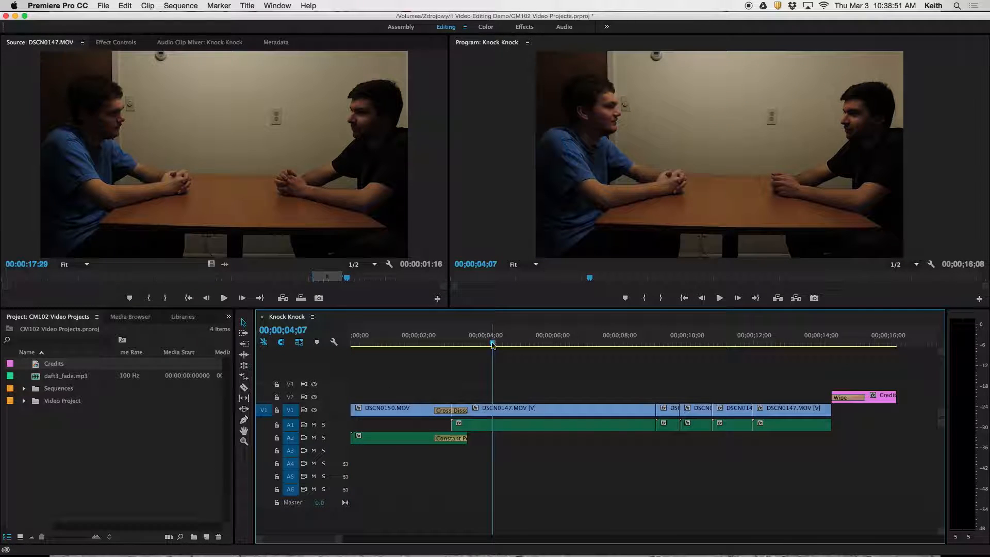
left_click(506, 408)
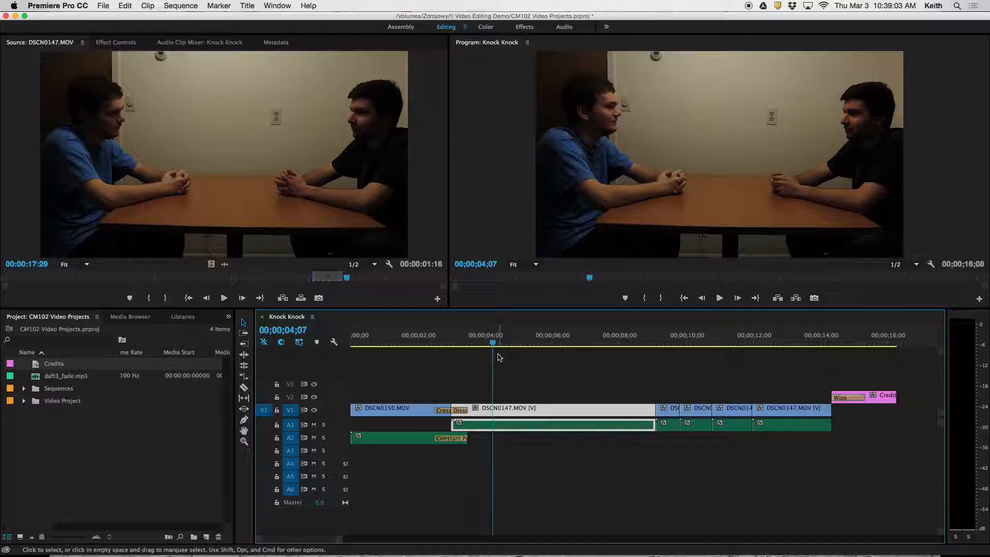
left_click(486, 27)
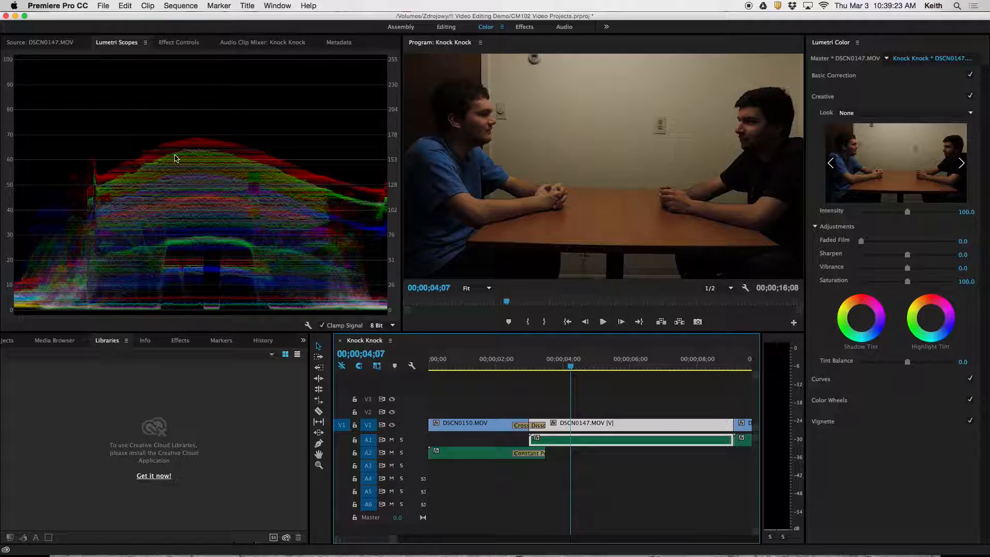
left_click_drag(506, 301, 574, 301)
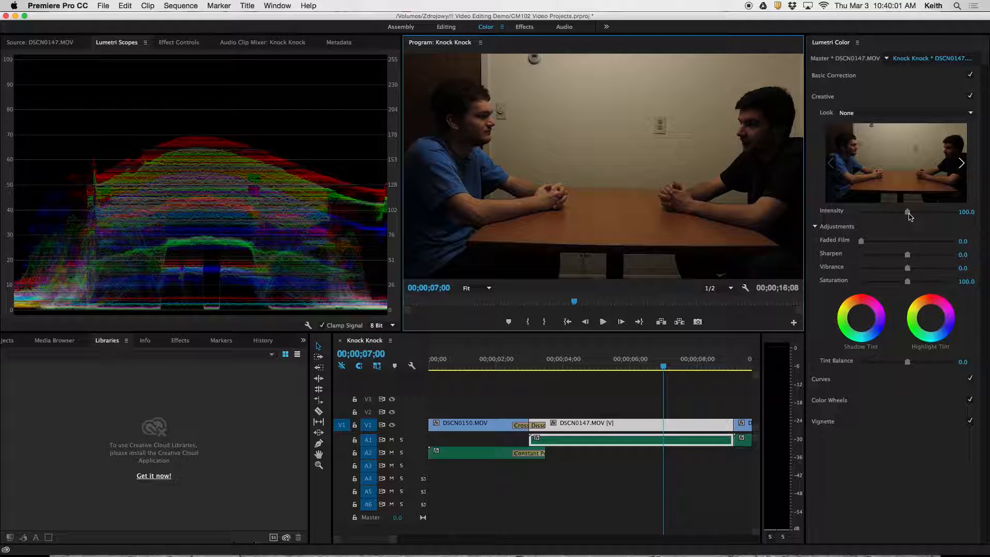
Open the clip's Basic Correction settings and raise the exposure to 2.1 while checking the Lumetri scopes.
left_click(885, 82)
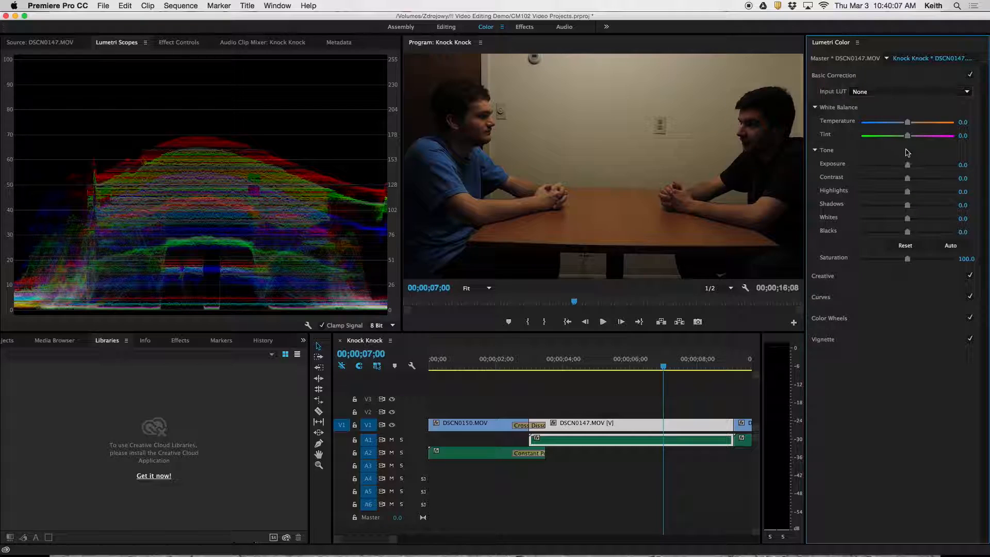
mouse_move(907, 165)
left_mouse_down()
mouse_move(937, 169)
mouse_move(926, 170)
left_mouse_up()
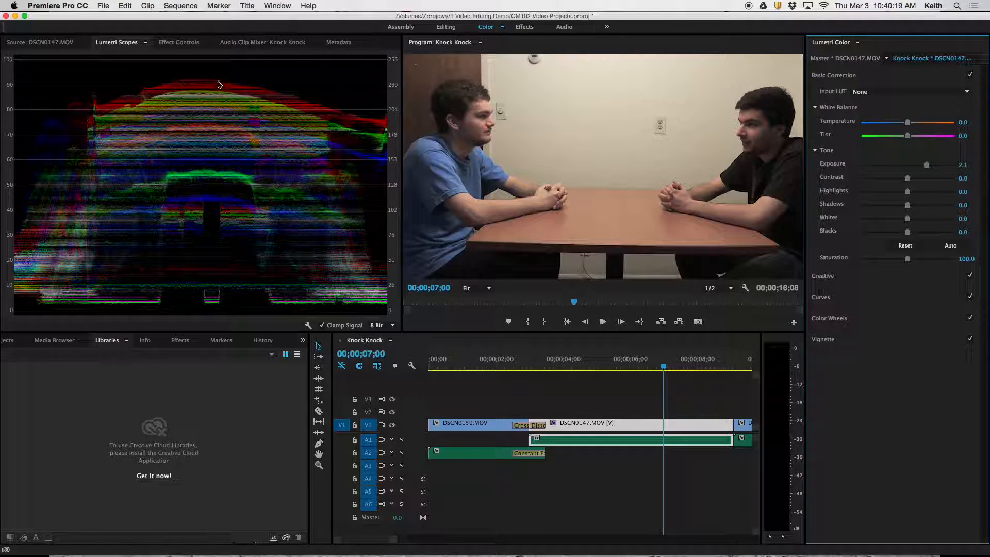
left_click_drag(928, 170, 924, 169)
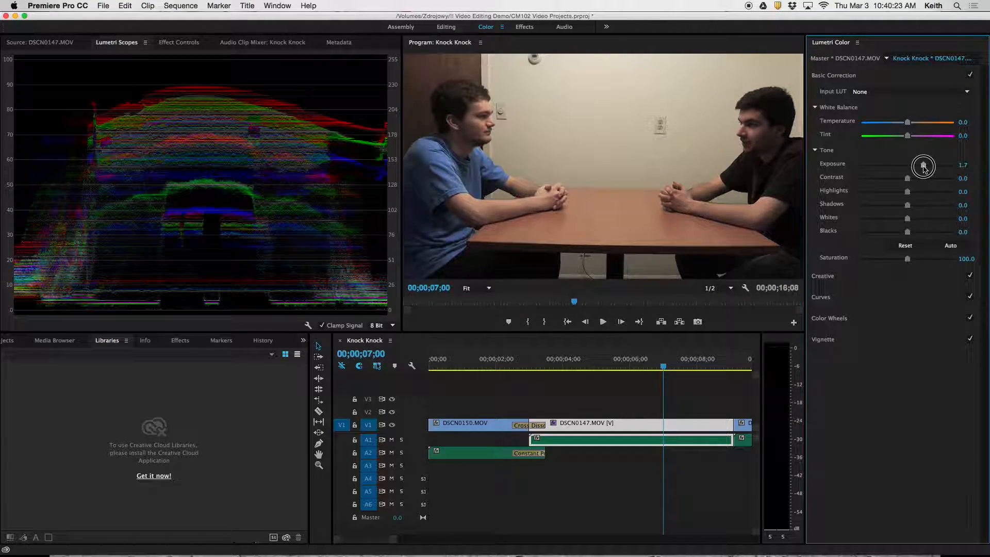
left_click_drag(925, 168, 927, 171)
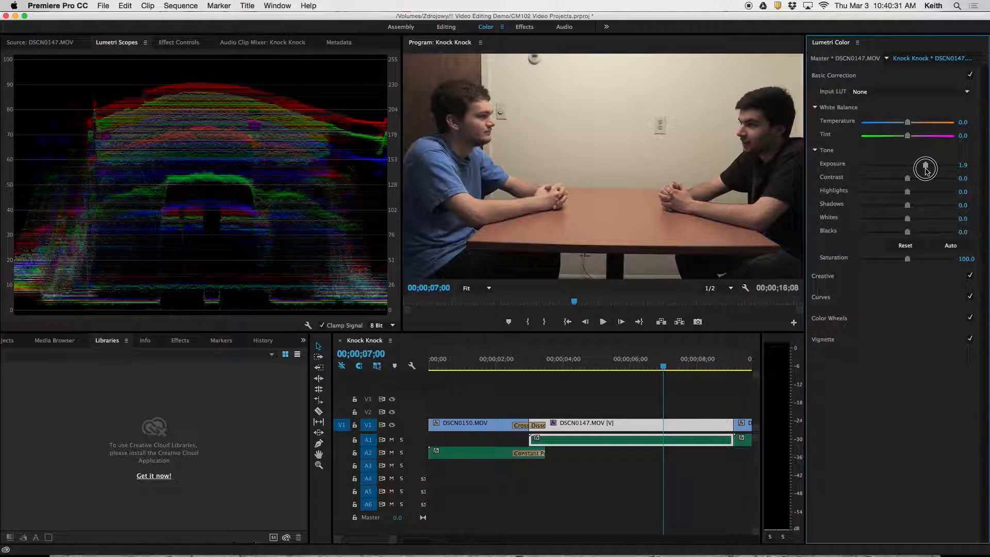
Set the clip's contrast to 30.0, highlights to -51.1 and shadows to 71.1.
left_click_drag(926, 169, 908, 196)
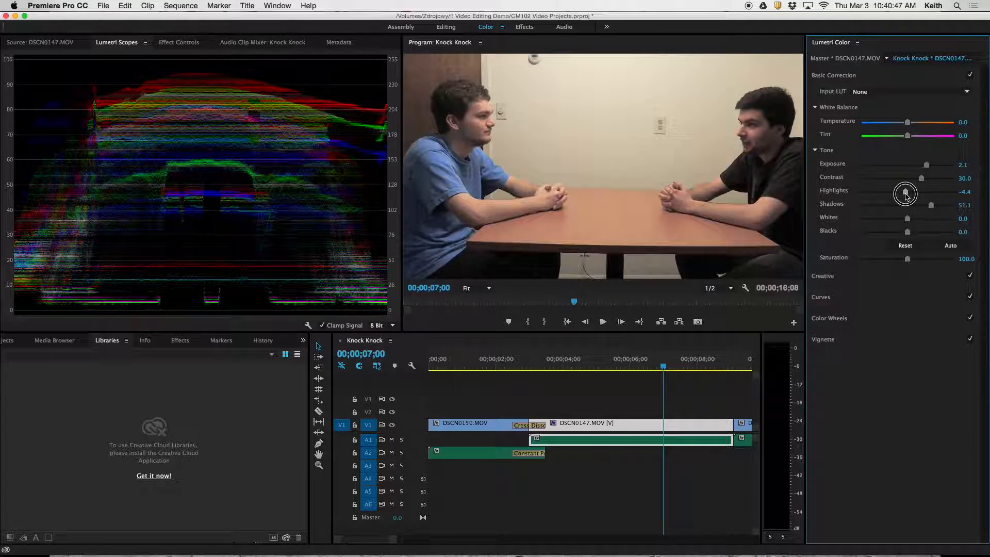
left_click_drag(931, 206, 885, 195)
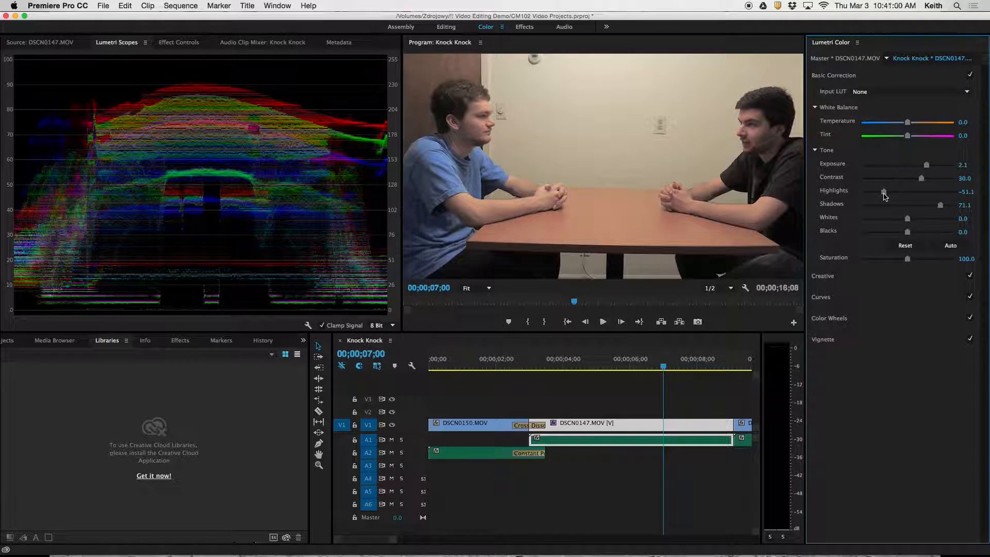
Try small adjustments to the clip's whites, blacks and saturation, and reset the saturation to 100.
mouse_move(907, 219)
left_mouse_down()
mouse_move(932, 222)
mouse_move(890, 231)
mouse_move(928, 230)
mouse_move(900, 230)
mouse_move(911, 236)
left_mouse_up()
mouse_move(908, 259)
left_mouse_down()
mouse_move(884, 261)
mouse_move(954, 261)
mouse_move(849, 261)
mouse_move(909, 260)
left_mouse_up()
left_click(969, 258)
type("100")
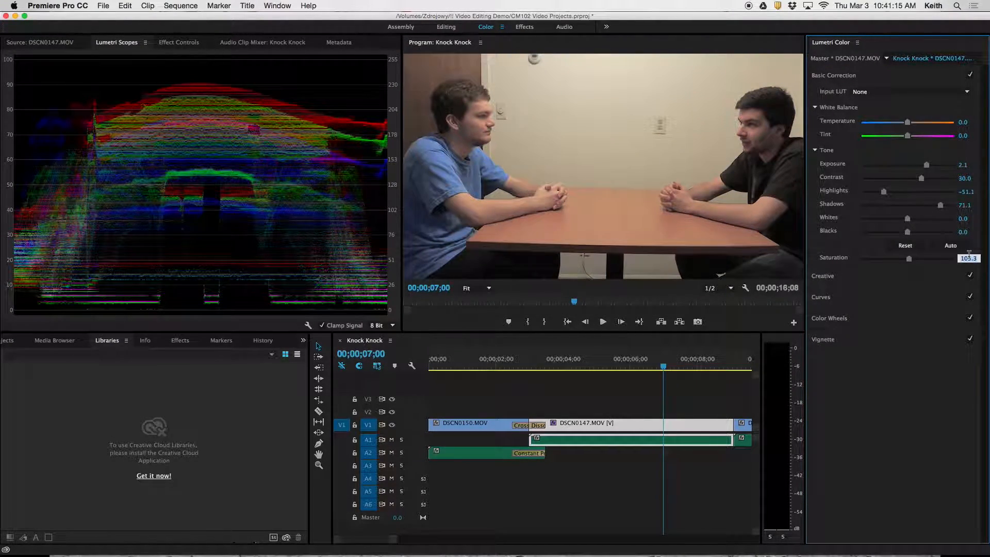
Confirm the saturation at 100, try the white balance temperature at 150, and return the temperature to 0.
key("Return")
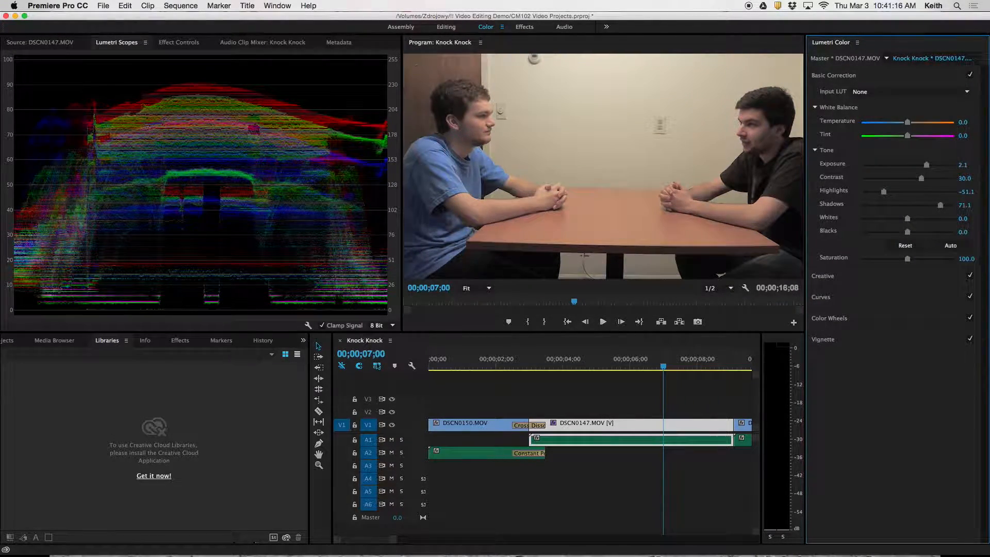
left_click_drag(909, 127, 968, 123)
left_click(969, 122)
type("150")
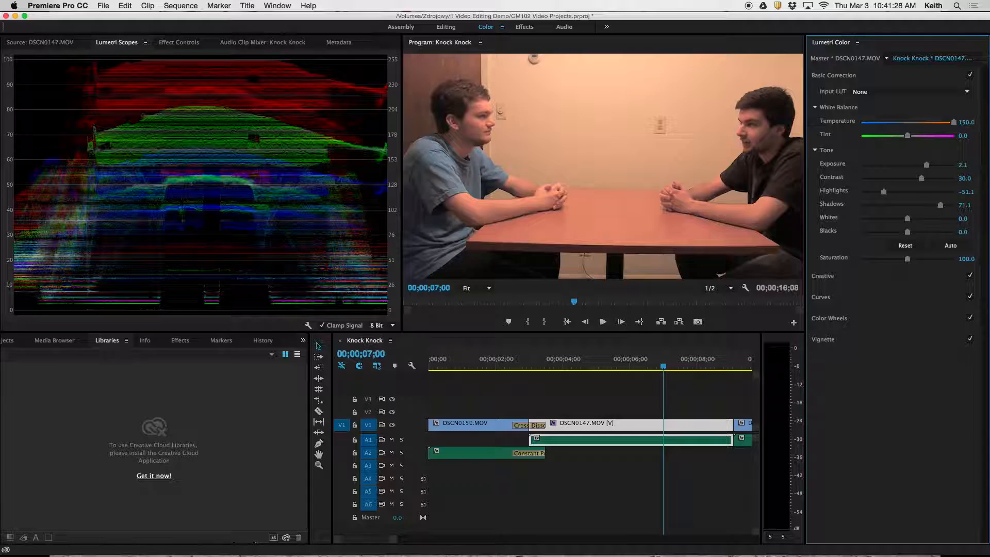
key("Return")
type("0")
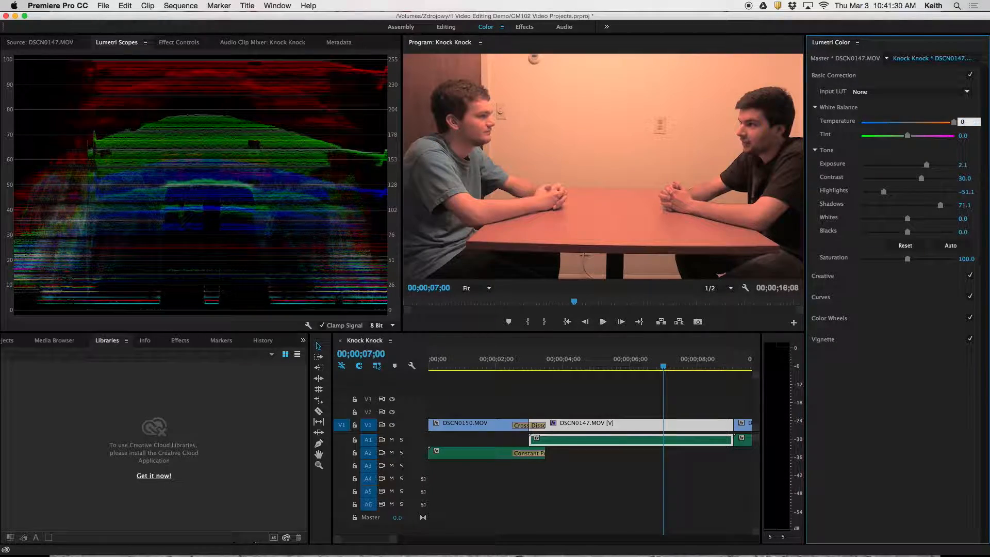
key("Return")
Try shifting the clip's white balance tint towards magenta and set the tint back to 0.
mouse_move(907, 135)
left_mouse_down()
mouse_move(886, 137)
mouse_move(939, 138)
mouse_move(923, 140)
left_mouse_up()
left_click(964, 136)
type("0")
key("Return")
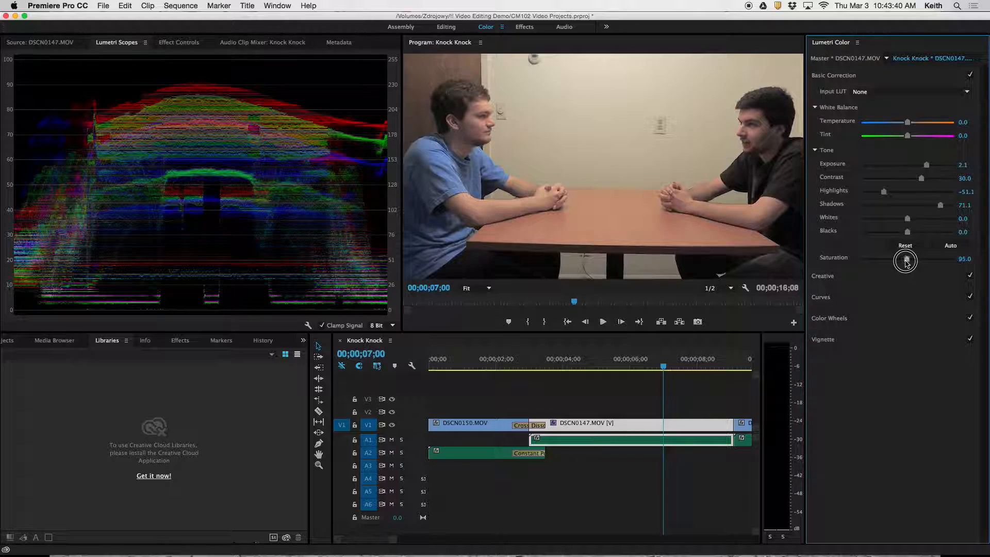
Try the clip's saturation at 0, set it back to 100, and save the project.
left_click_drag(907, 259, 791, 273)
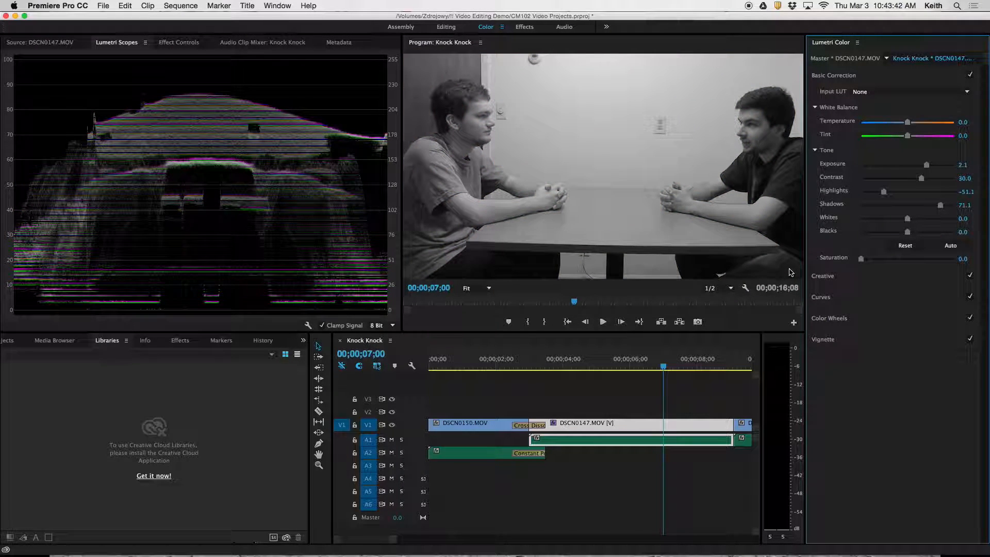
left_click(961, 259)
type("100")
key("Return")
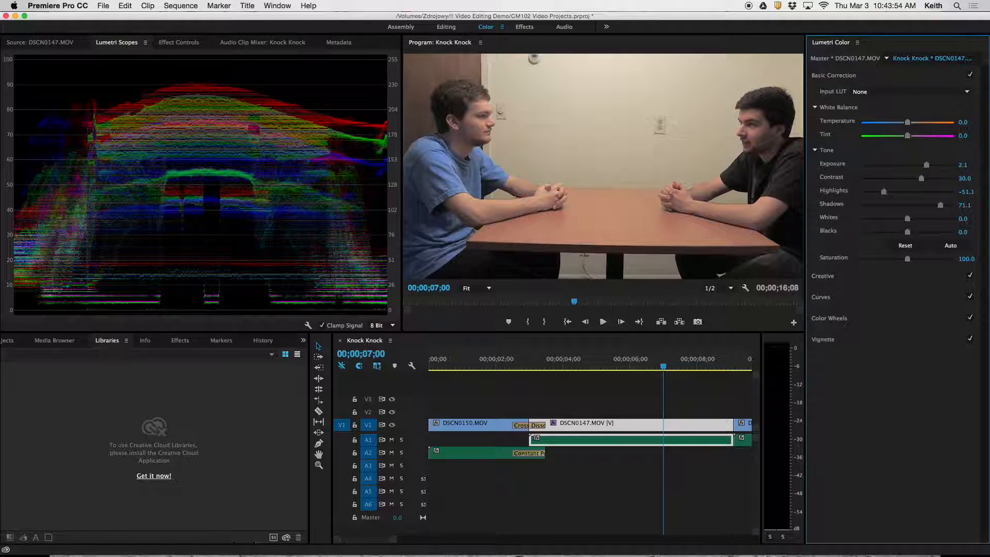
key("super+s")
Look through the Creative, Curves and Color Wheels settings, trying a bend in the RGB curve and undoing it.
left_click(884, 276)
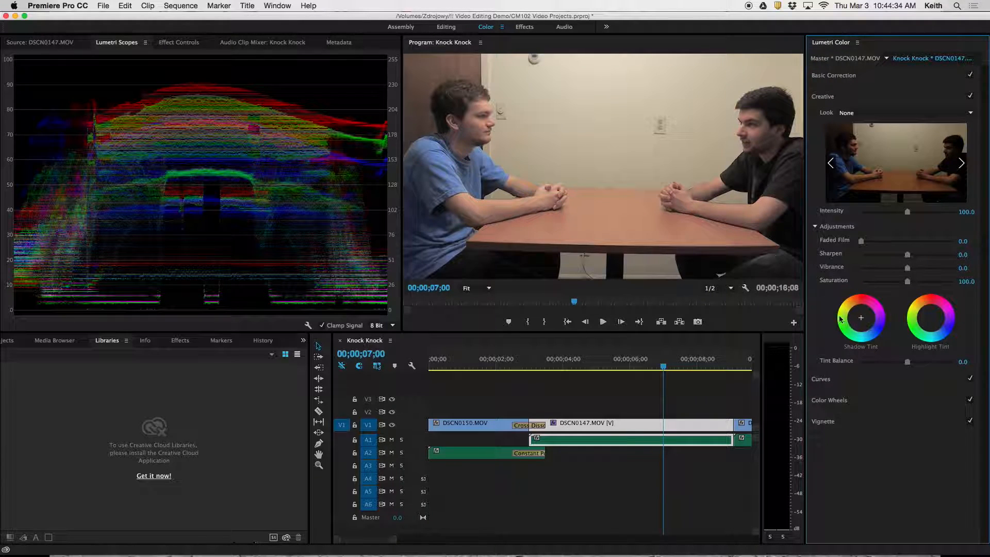
left_click(842, 382)
left_click_drag(916, 213, 881, 243)
key("super+z")
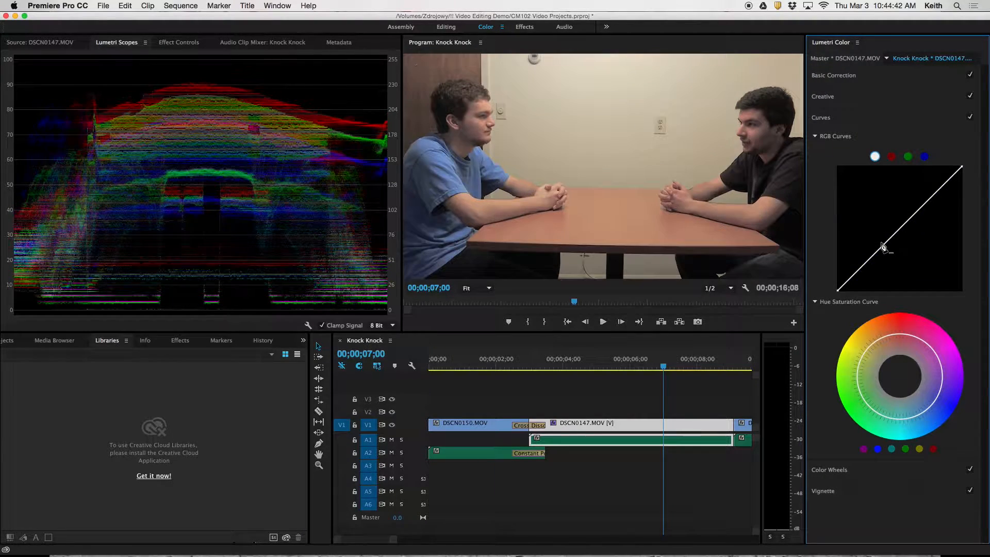
left_click(854, 118)
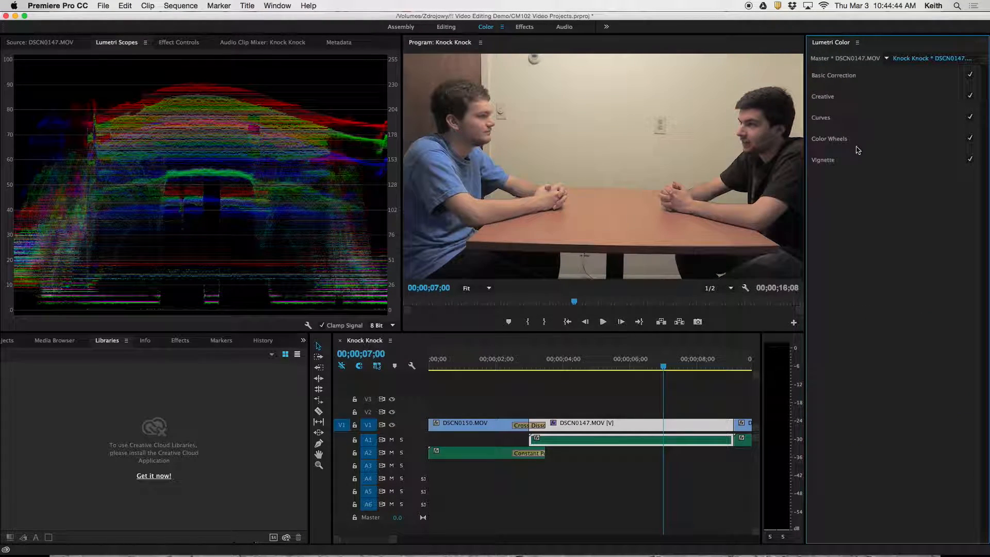
left_click(860, 142)
left_click(858, 140)
Try a vignette with amount 2.3, midpoint 57.2, roundness -32.2 and feather 42.2, and disable the vignette.
left_click(860, 163)
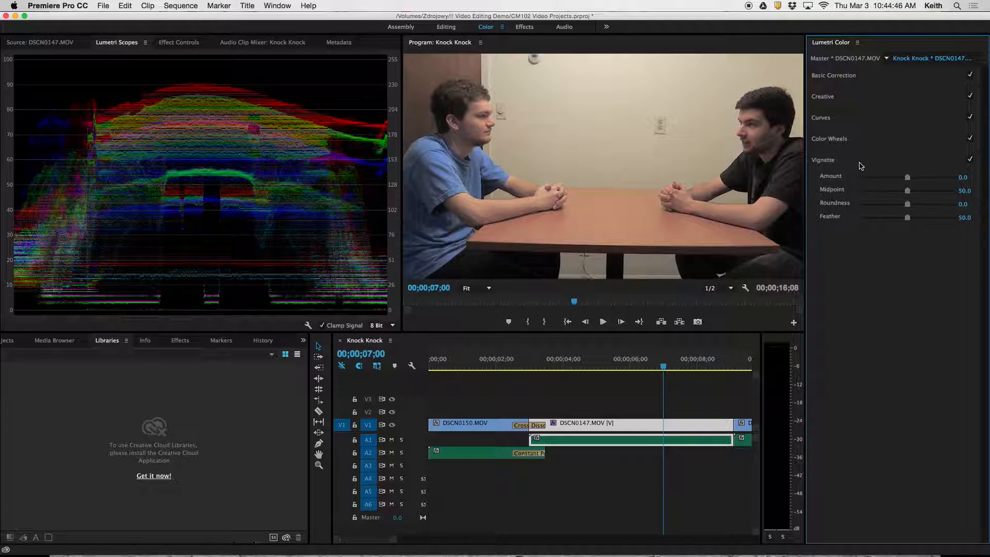
left_click_drag(908, 178, 935, 181)
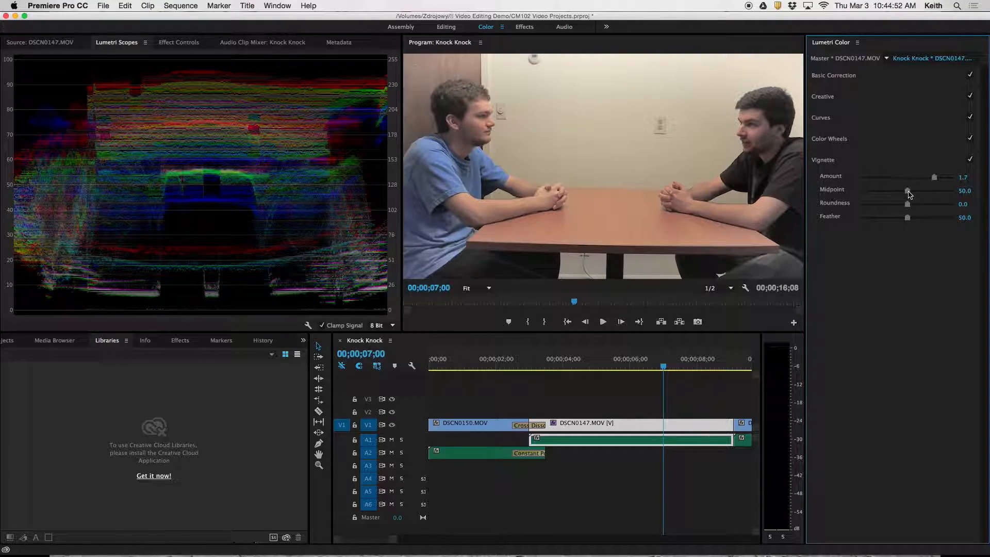
left_click_drag(908, 190, 944, 179)
mouse_move(907, 217)
left_mouse_down()
mouse_move(933, 215)
mouse_move(901, 216)
mouse_move(893, 205)
left_mouse_up()
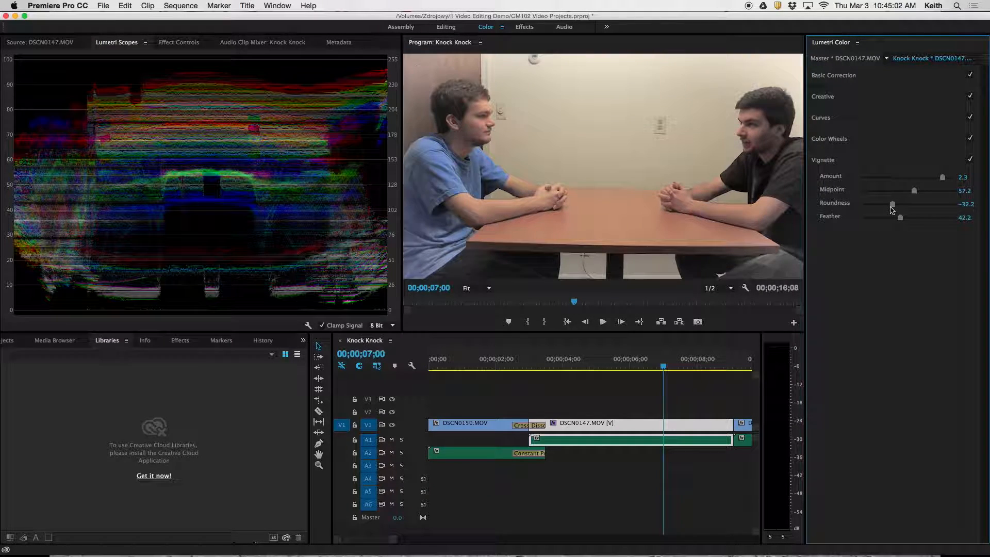
left_click(970, 160)
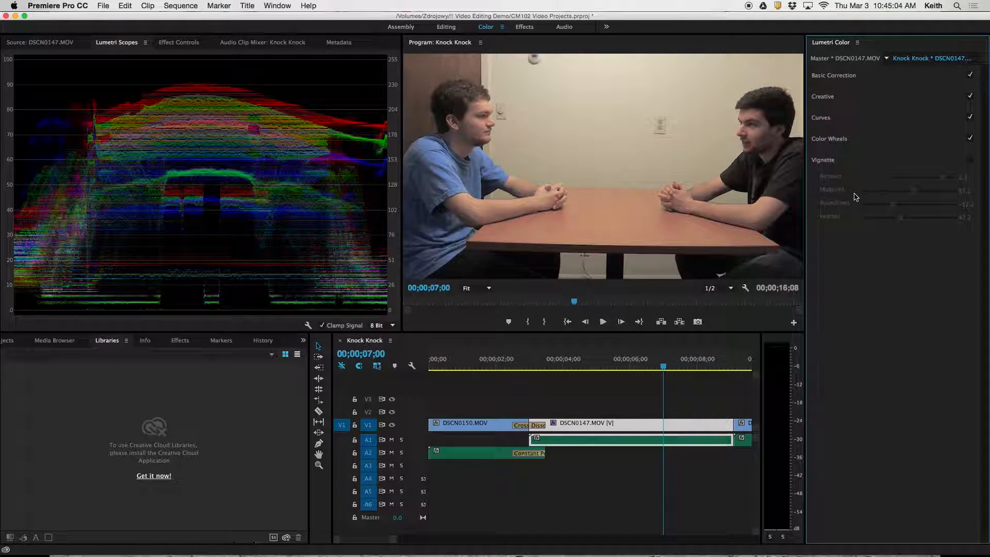
Return to the Basic Correction settings and copy the color-corrected DSCN0147.MOV clip from the timeline.
left_click(876, 76)
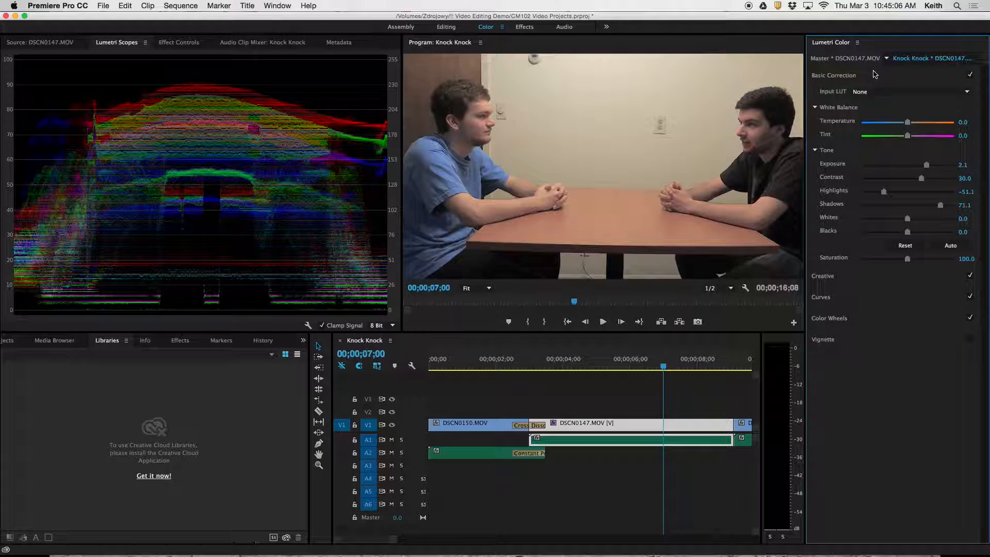
scroll(657, 384, "right", 3)
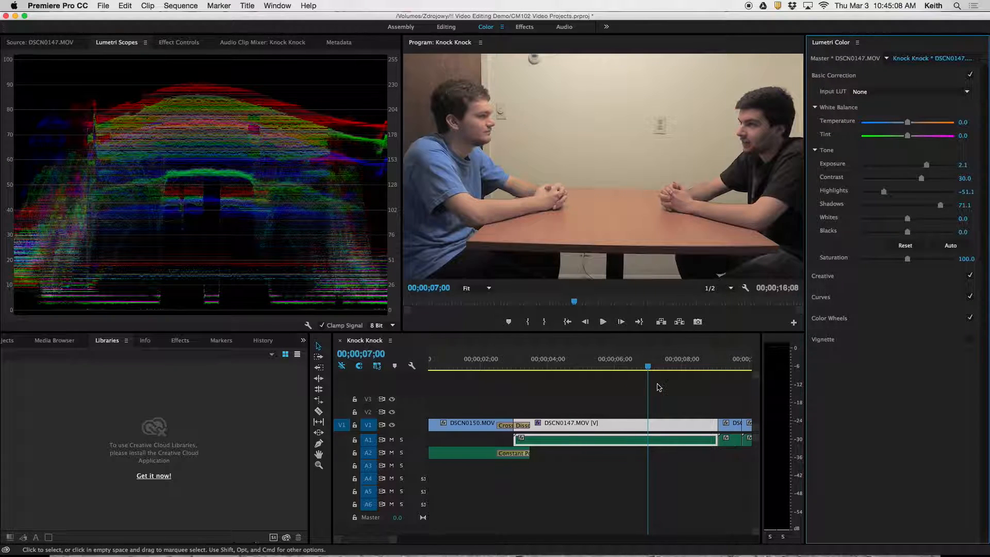
scroll(657, 387, "right", 5)
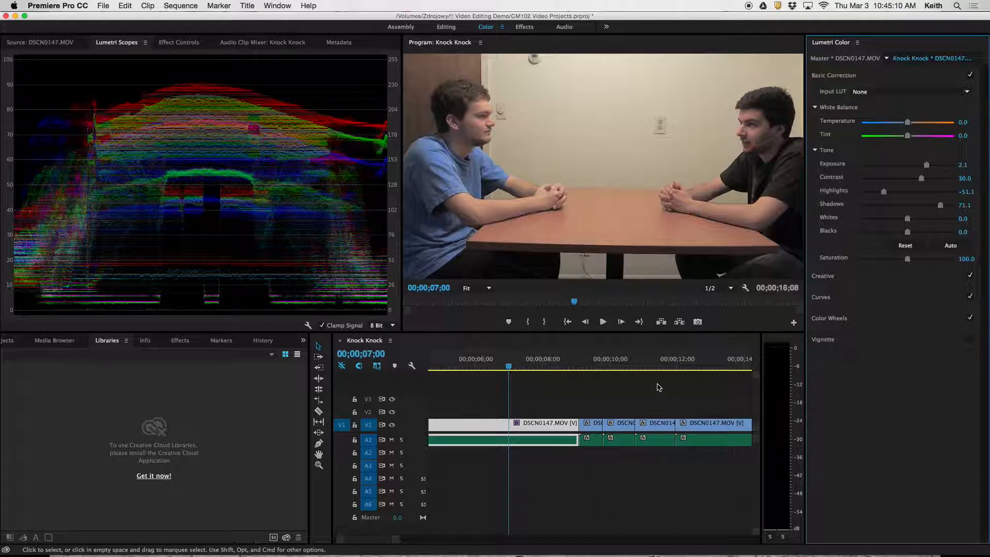
scroll(658, 387, "right", 2)
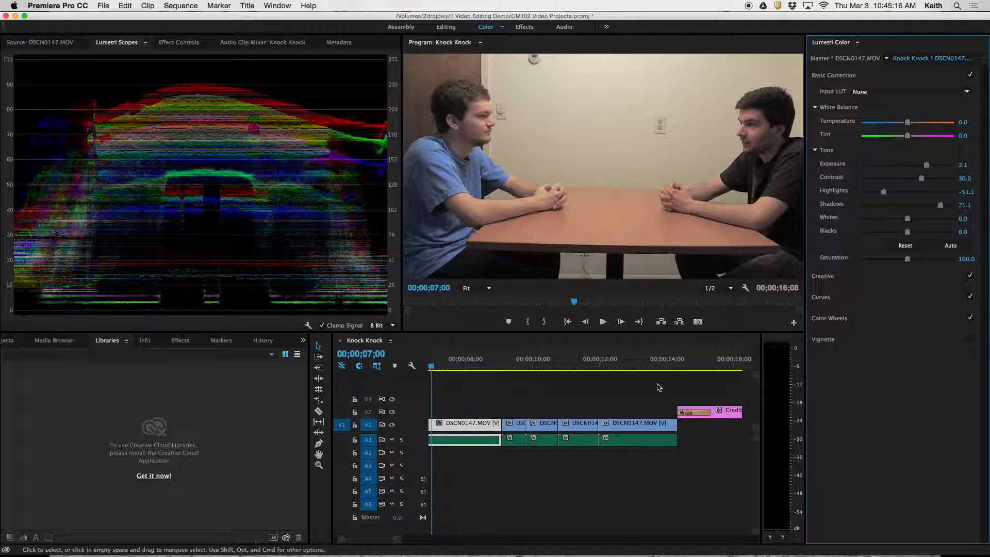
right_click(465, 426)
key("Escape")
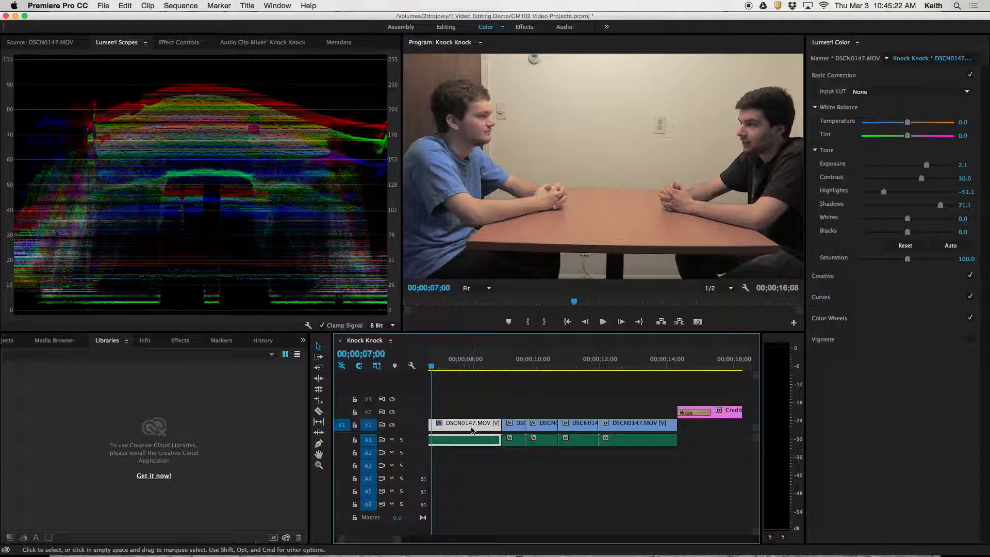
left_click(125, 5)
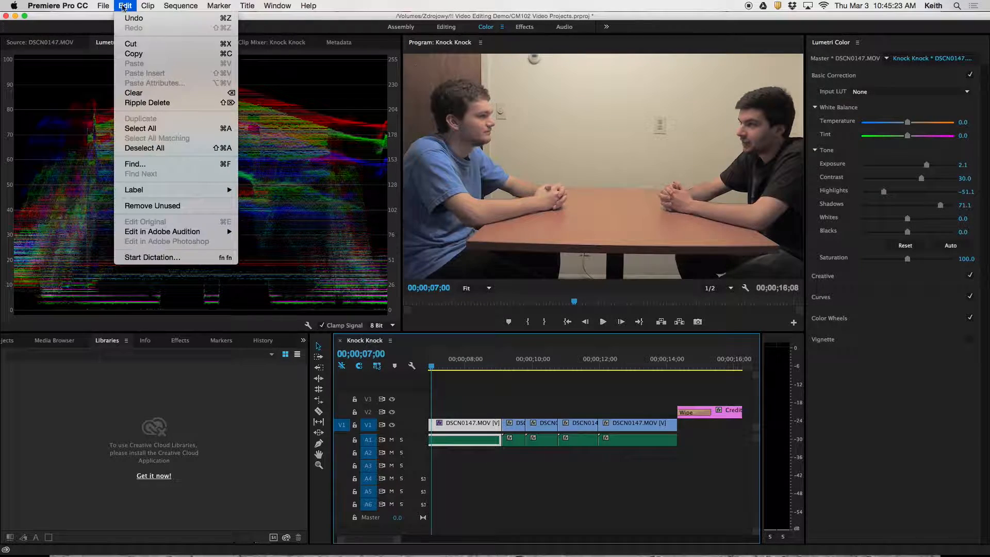
left_click(137, 53)
Paste the copied attributes, including Lumetri Color, onto the short DSCN0149.MOV clip that follows the corrected clip.
left_click(512, 428)
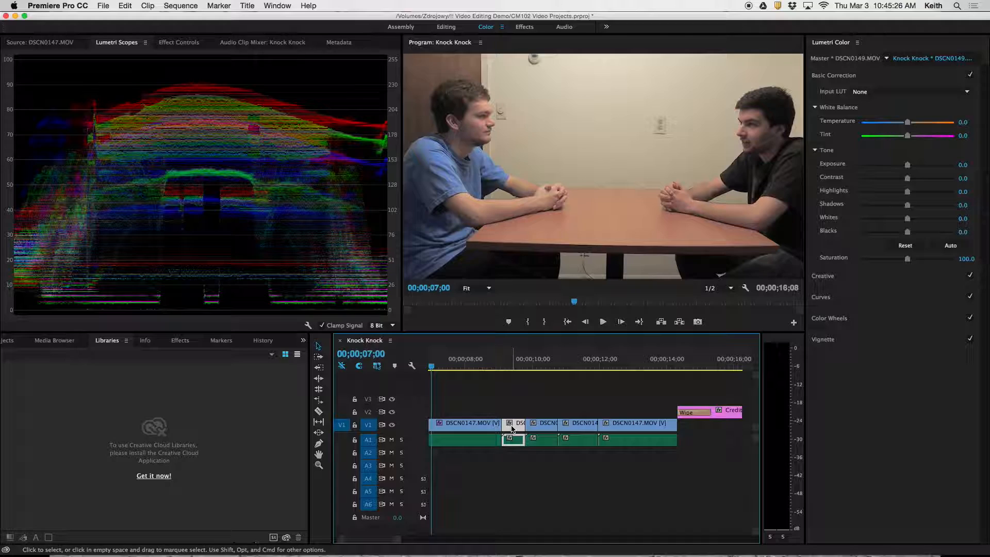
right_click(512, 429)
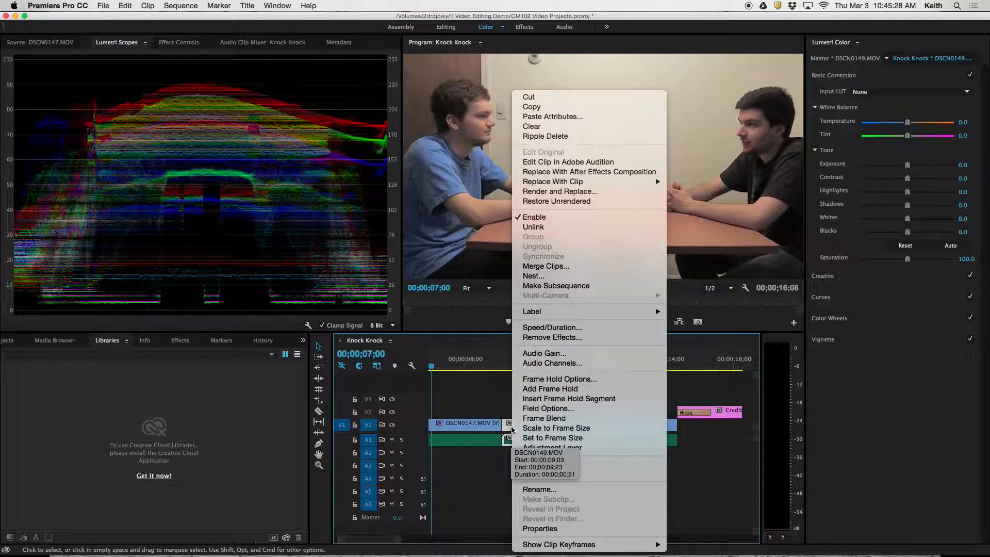
left_click(566, 117)
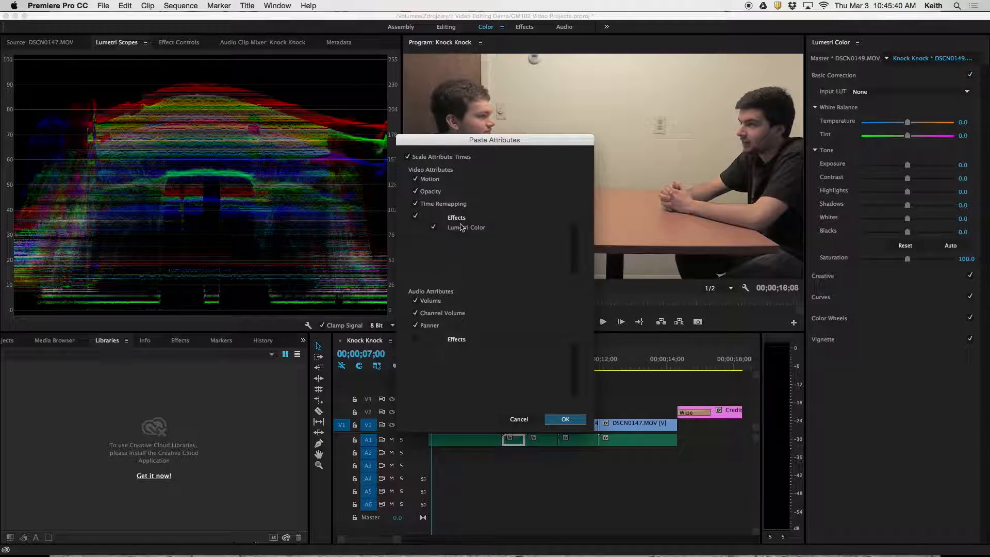
left_click(565, 419)
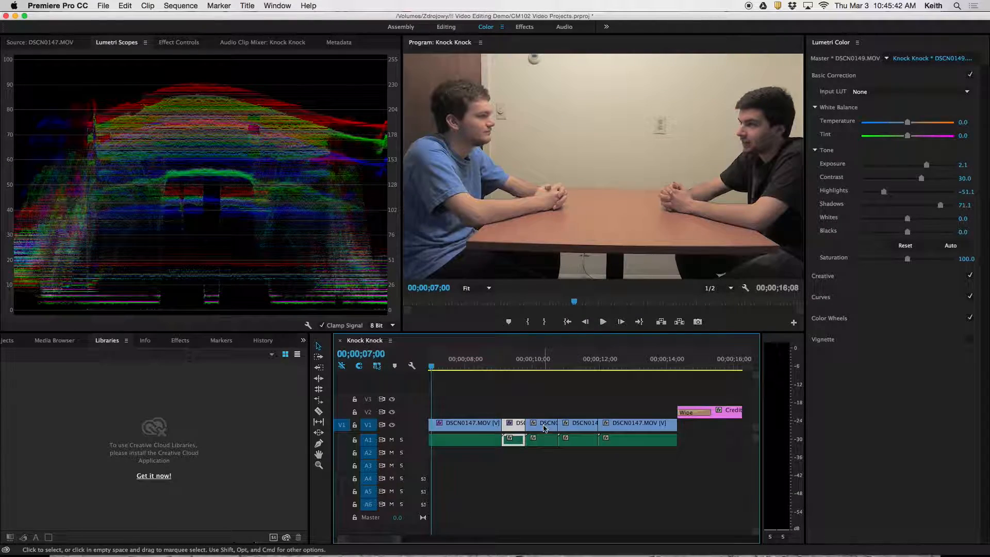
Select the remaining three dialogue clips on V1 and paste the copied attributes with Lumetri Color onto them.
left_click_drag(545, 408, 672, 460)
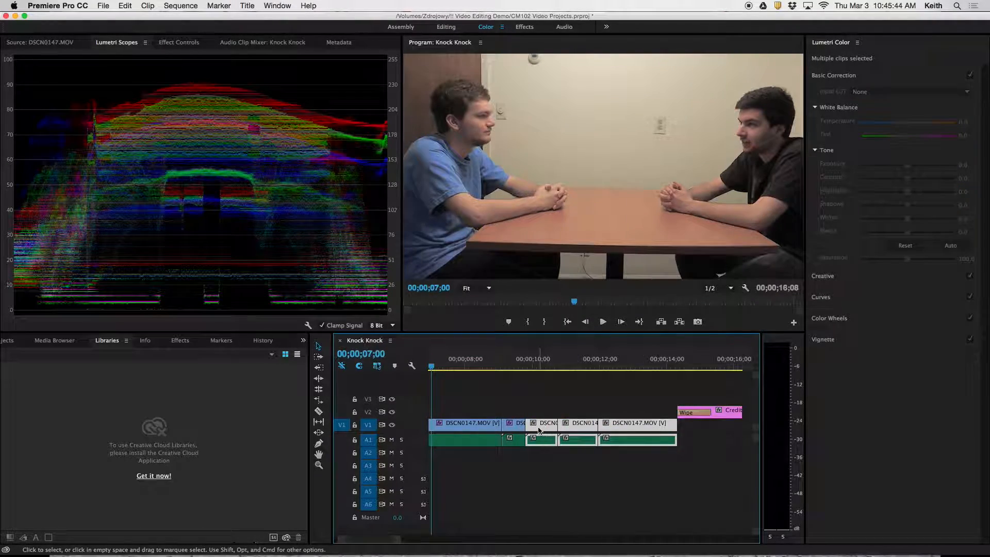
right_click(540, 432)
left_click(573, 132)
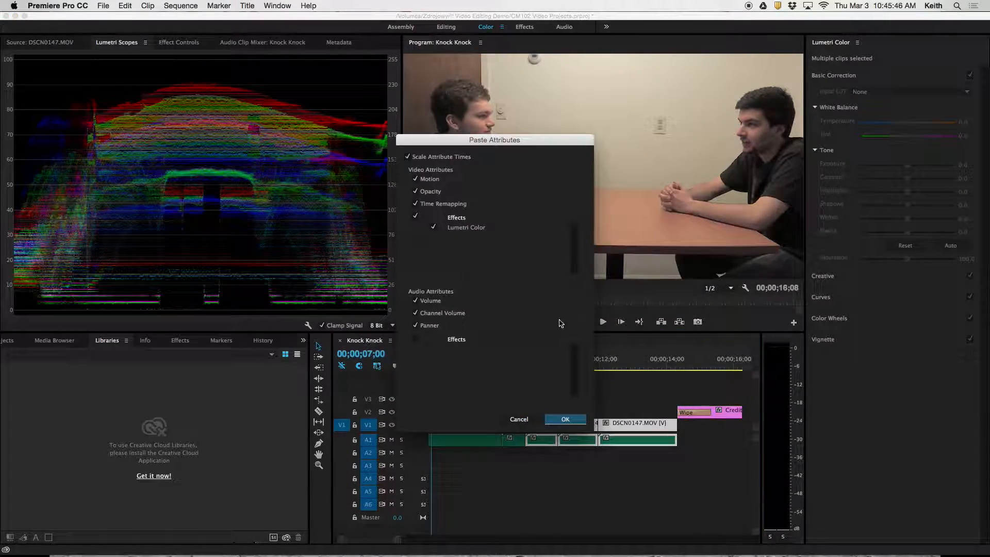
left_click(565, 419)
Switch to the Editing workspace, scrub the playhead through the corrected clips to 00;00;04;03, and deselect everything.
left_click_drag(561, 361, 464, 355)
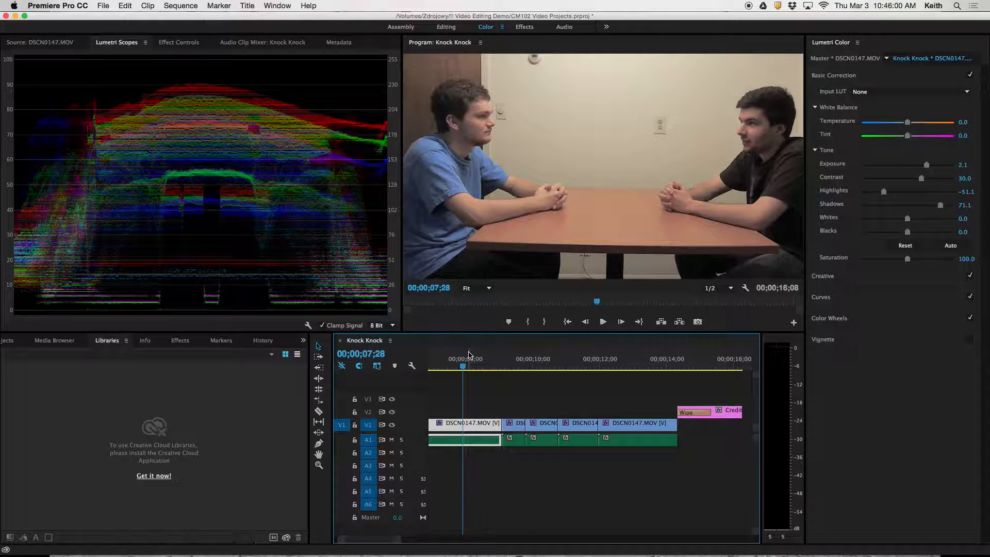
left_click(445, 28)
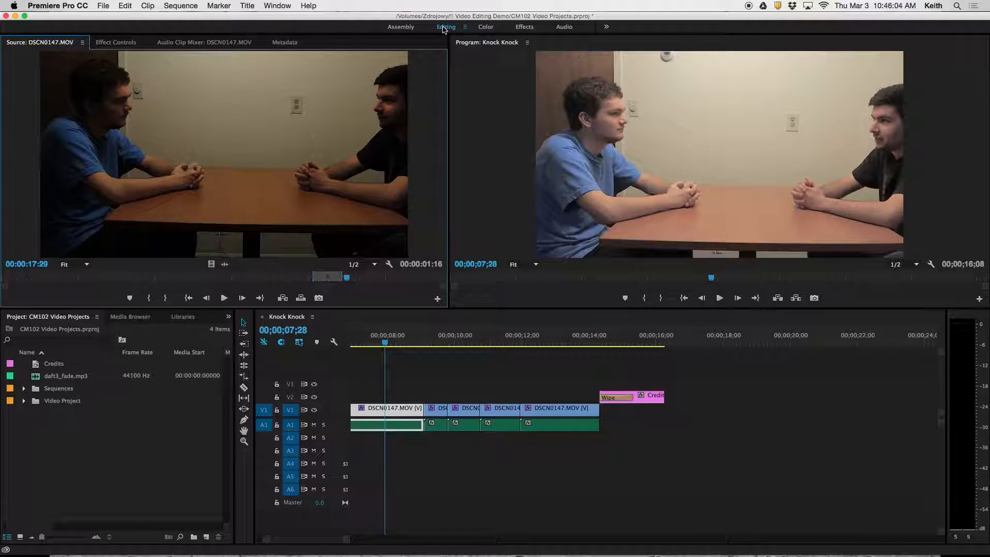
left_click_drag(442, 352, 325, 342)
scroll(439, 338, "right", 10)
scroll(439, 338, "left", 15)
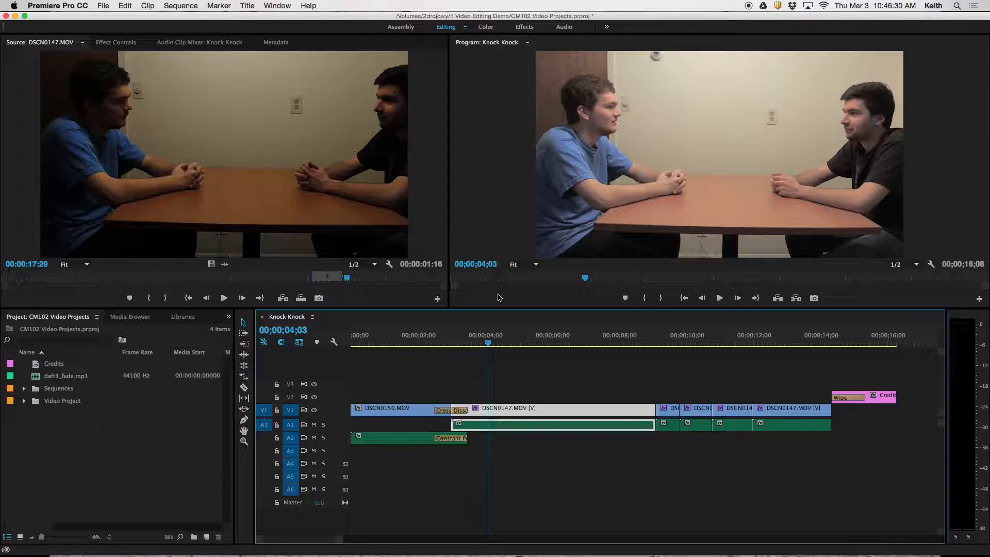
left_click(534, 360)
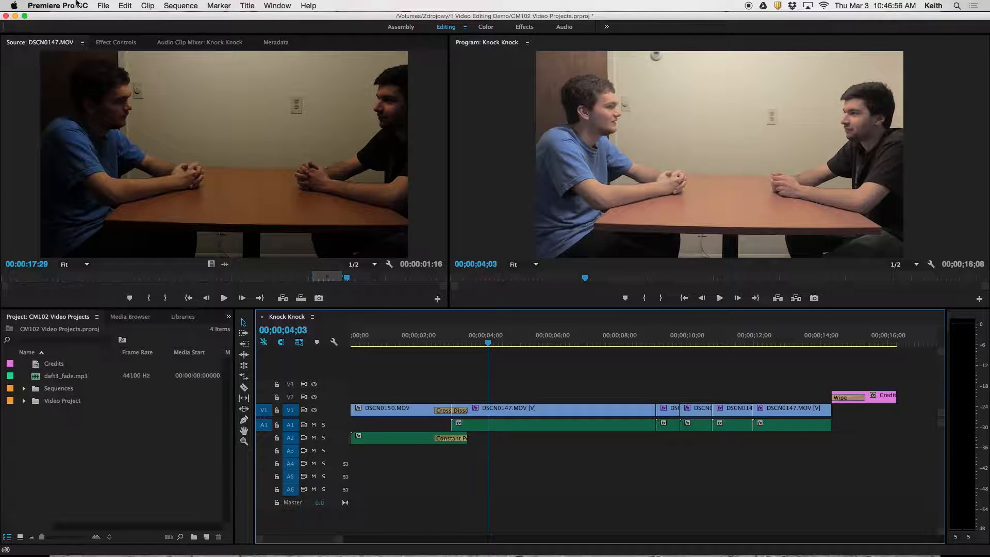
Open the media export settings for the Knock Knock sequence and choose the H.264 format with the YouTube 1080p HD preset.
left_click(101, 6)
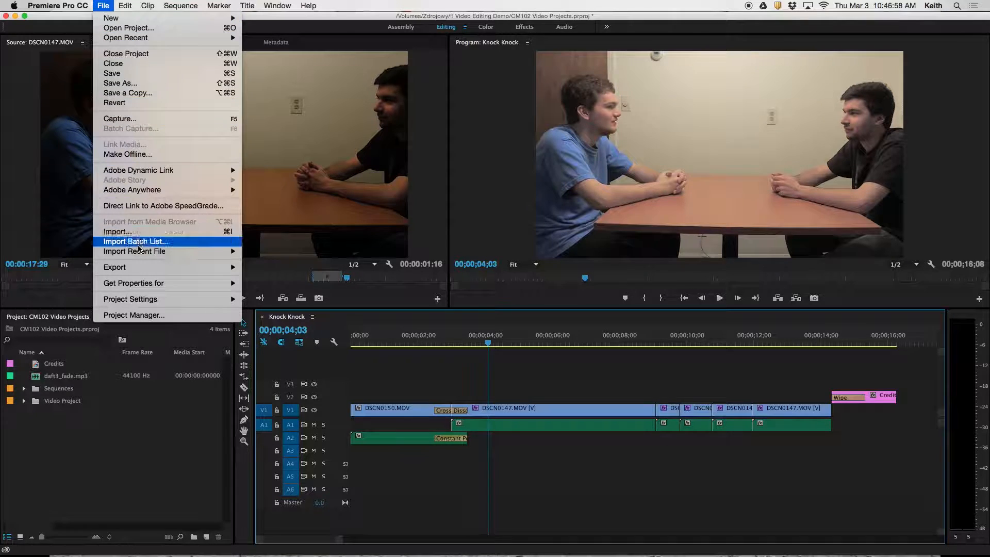
left_click(258, 273)
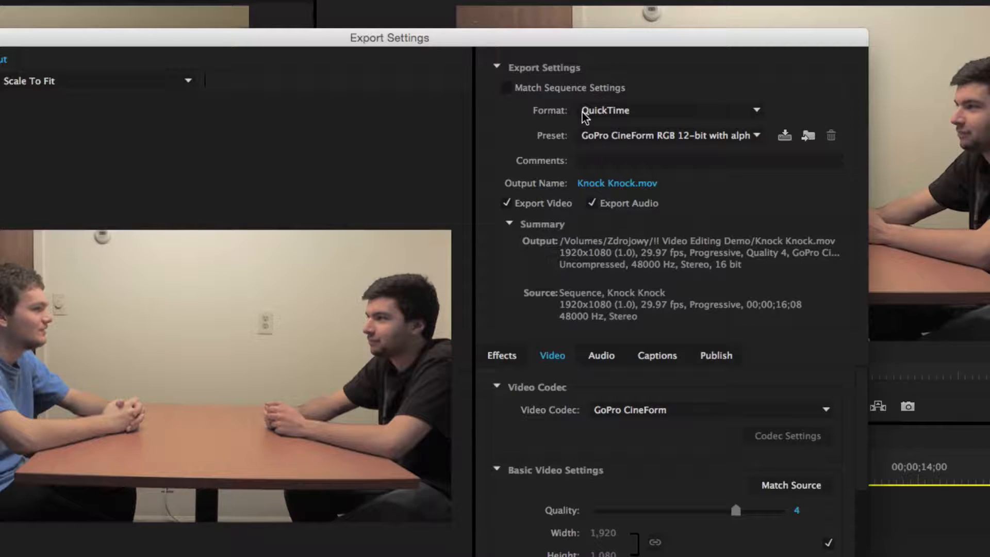
left_click(756, 111)
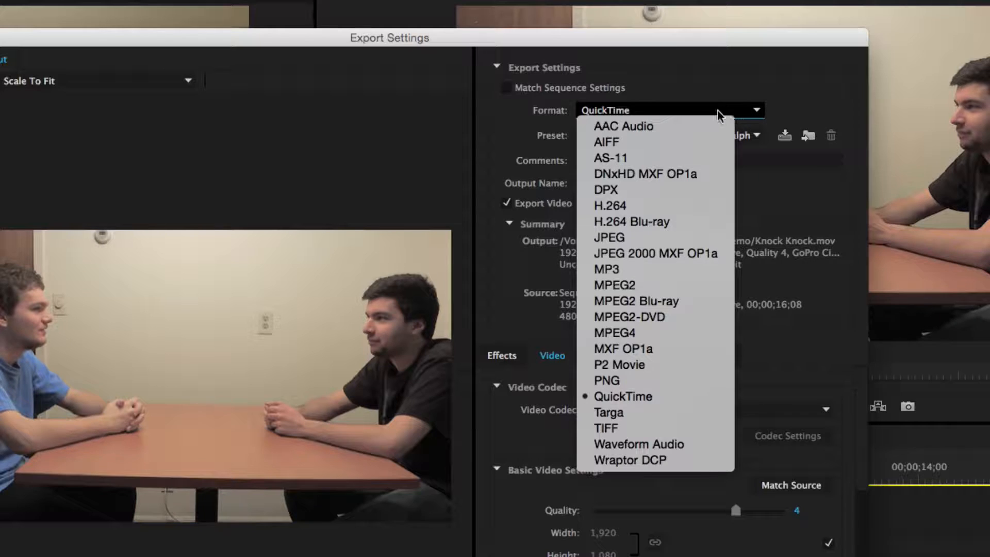
left_click(675, 205)
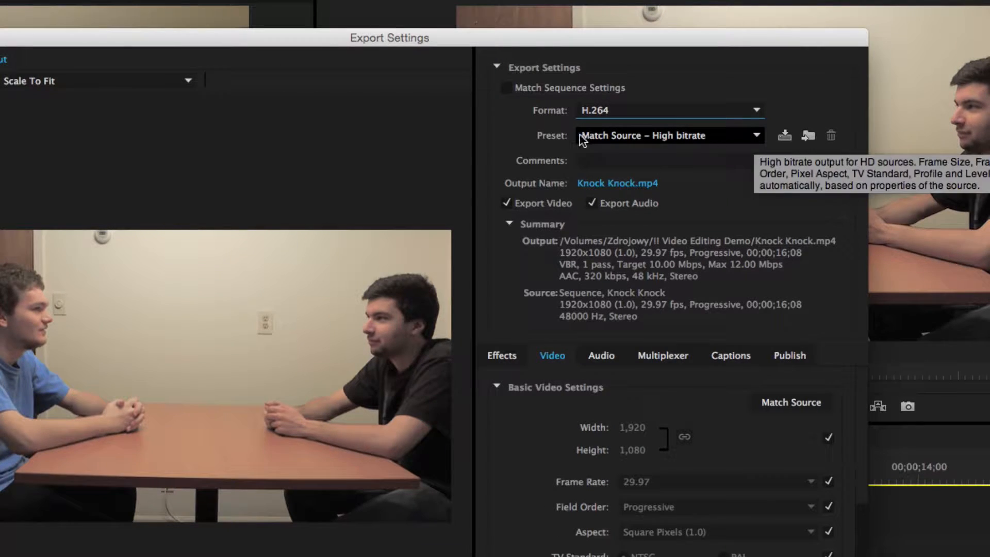
left_click(720, 137)
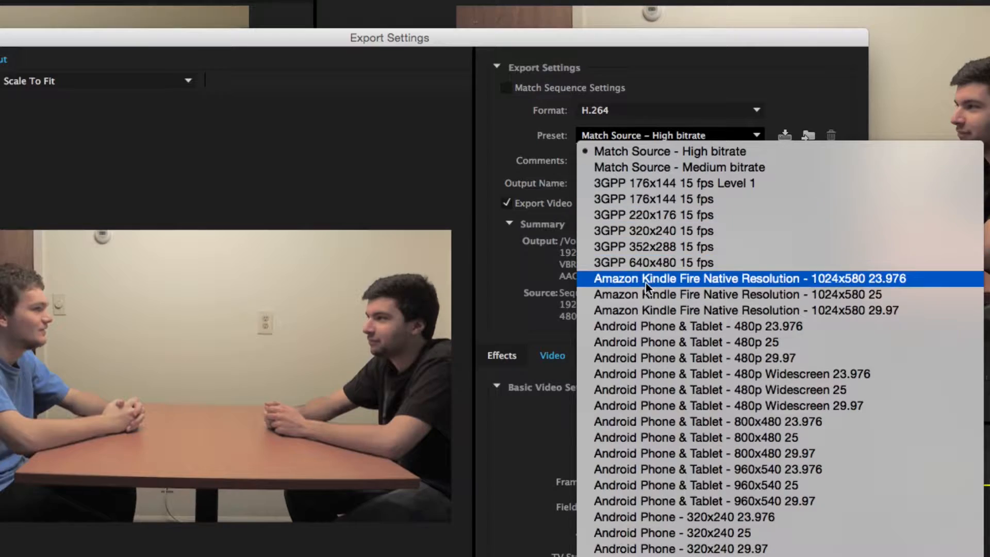
scroll(645, 283, "down", 10)
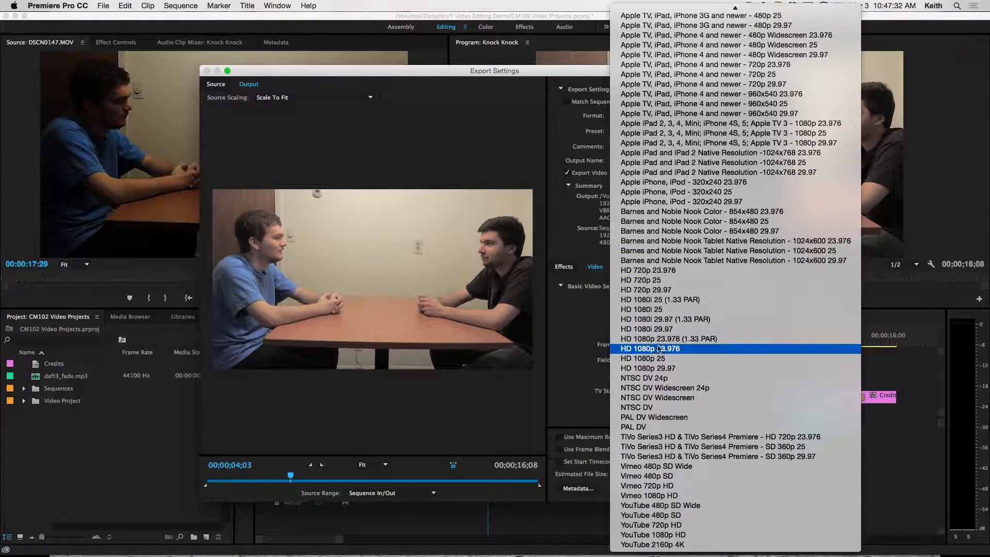
left_click(665, 541)
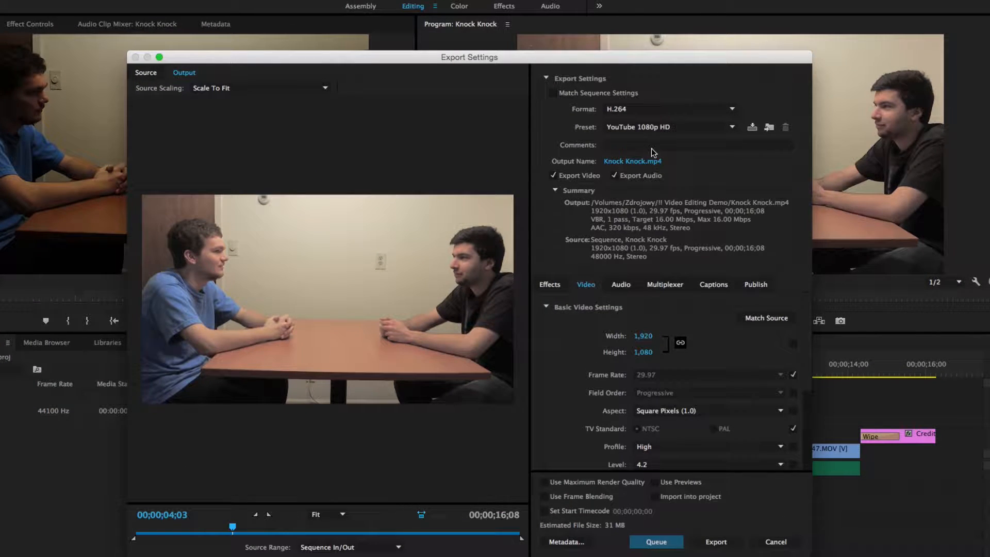
Create a folder named Export inside !! Video Editing Demo and set it as the output location for Knock Knock.mp4.
left_click(627, 164)
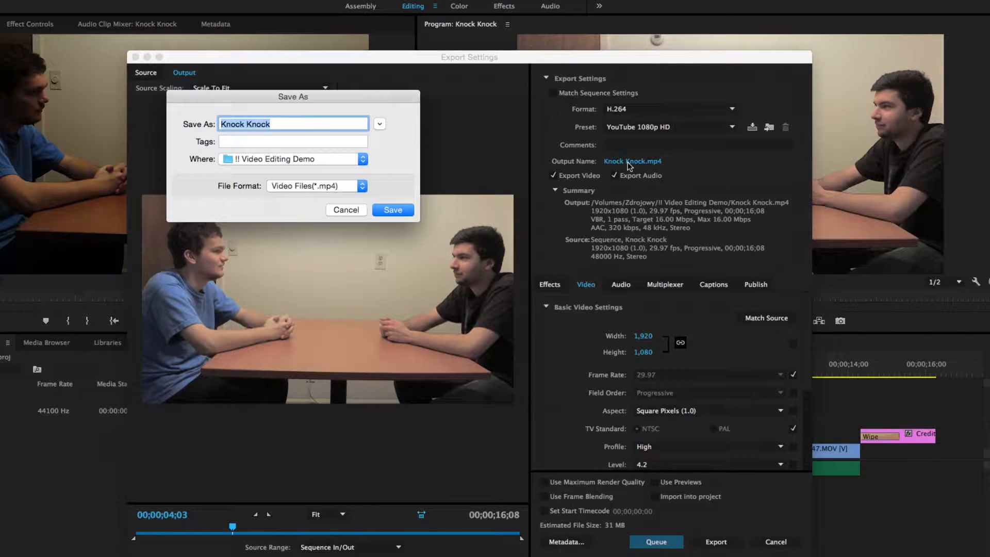
left_click(380, 125)
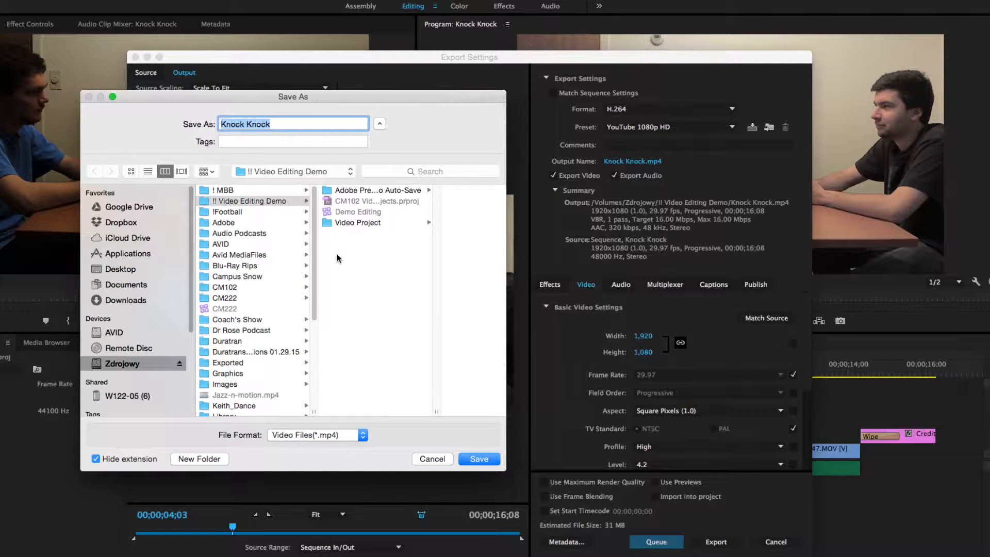
left_click(221, 463)
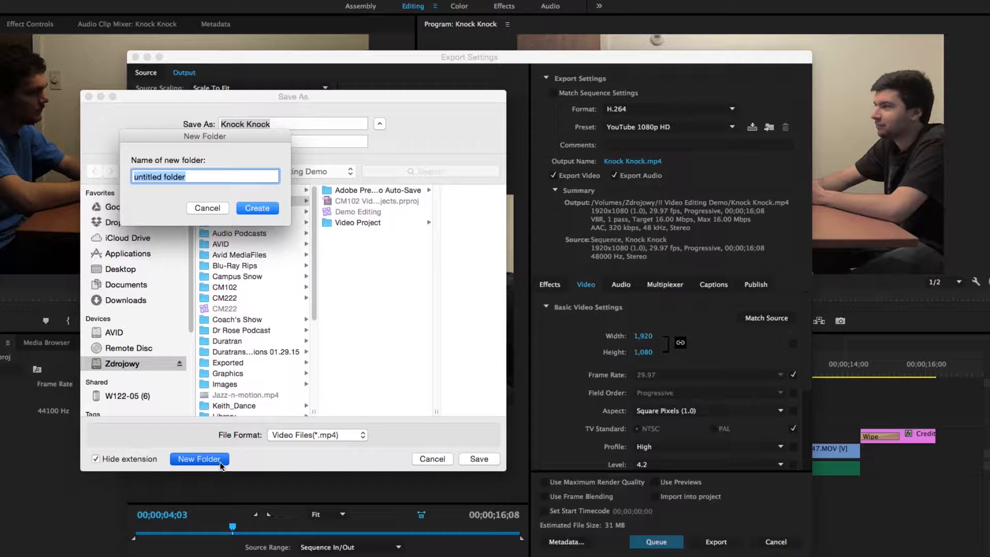
type("Export")
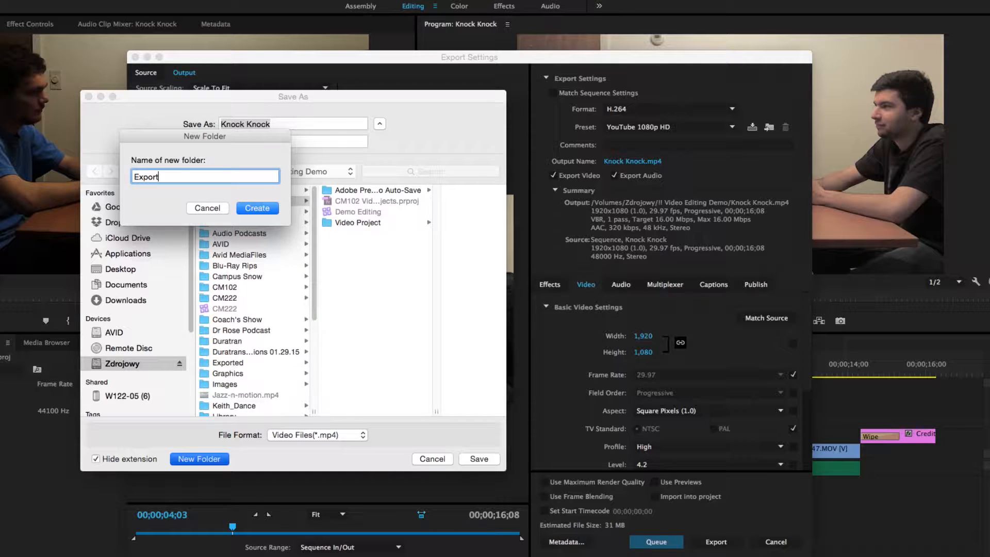
key("Return")
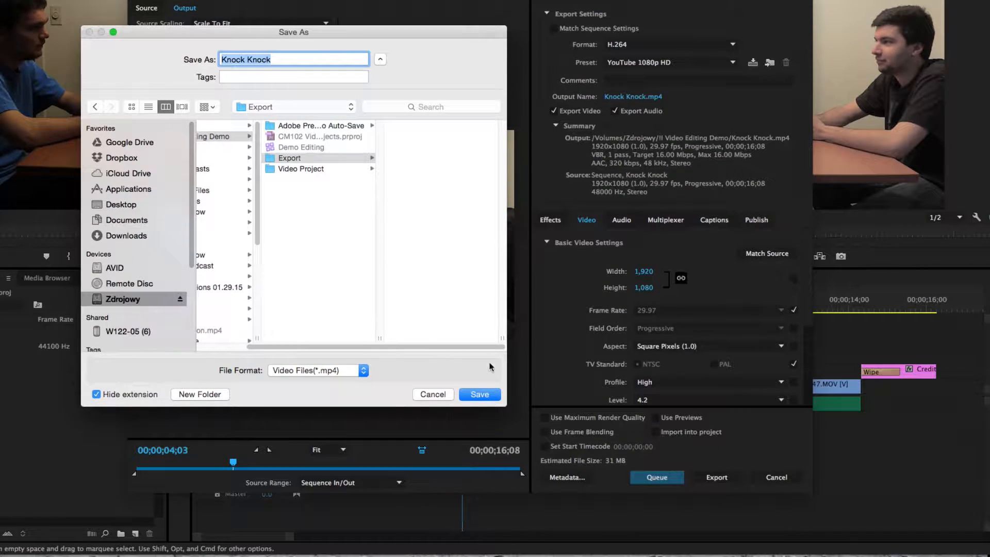
left_click(484, 395)
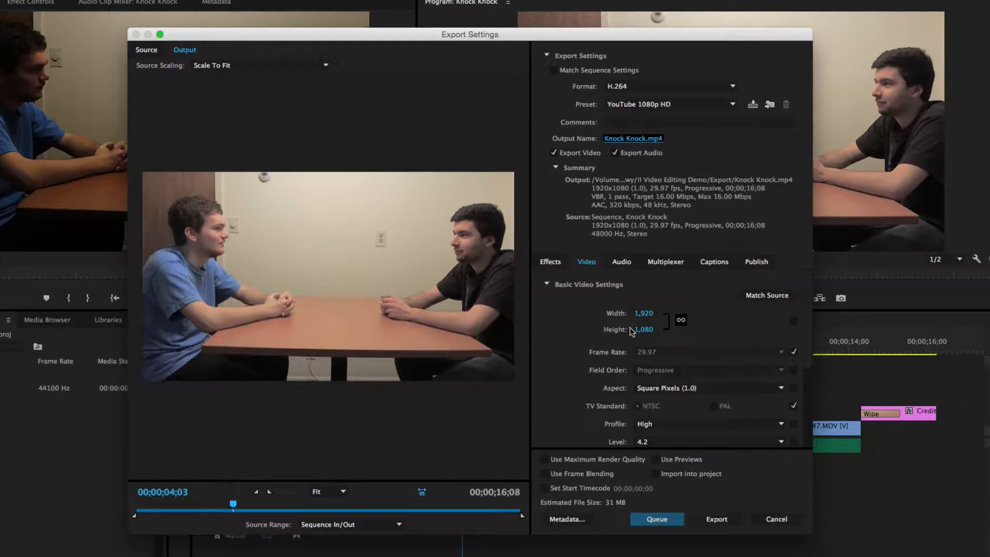
Check the bitrate settings of the export and send the Knock Knock sequence to the Adobe Media Encoder queue.
left_click_drag(807, 309, 796, 402)
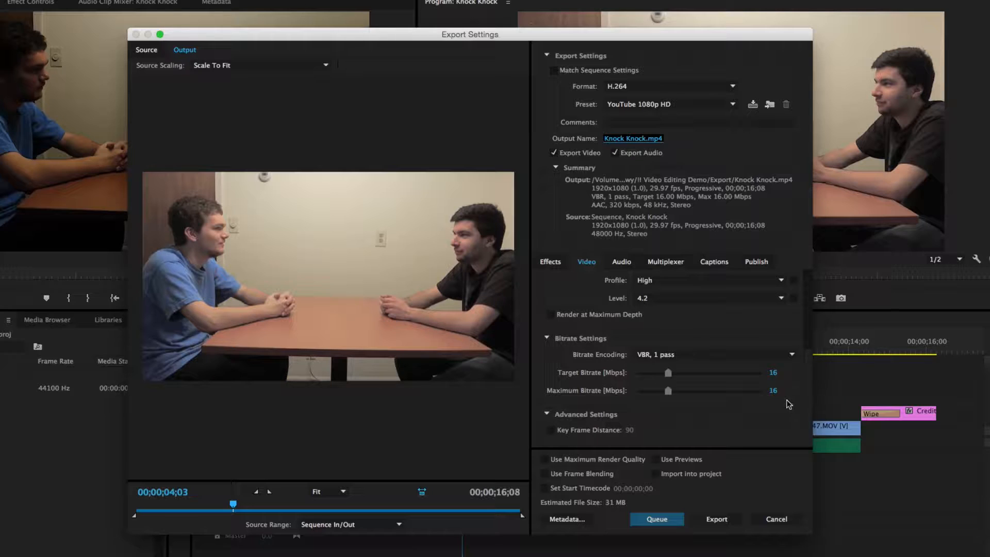
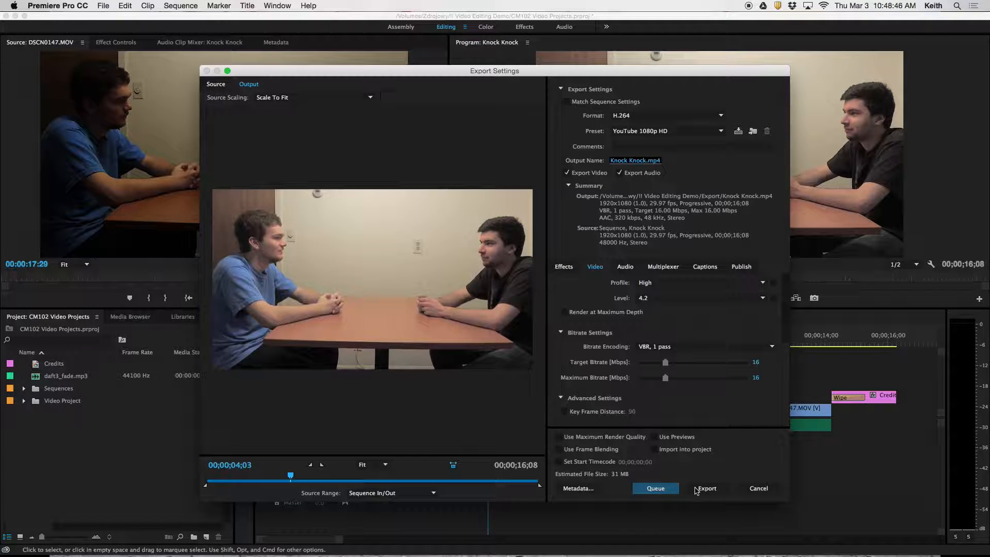
left_click(653, 489)
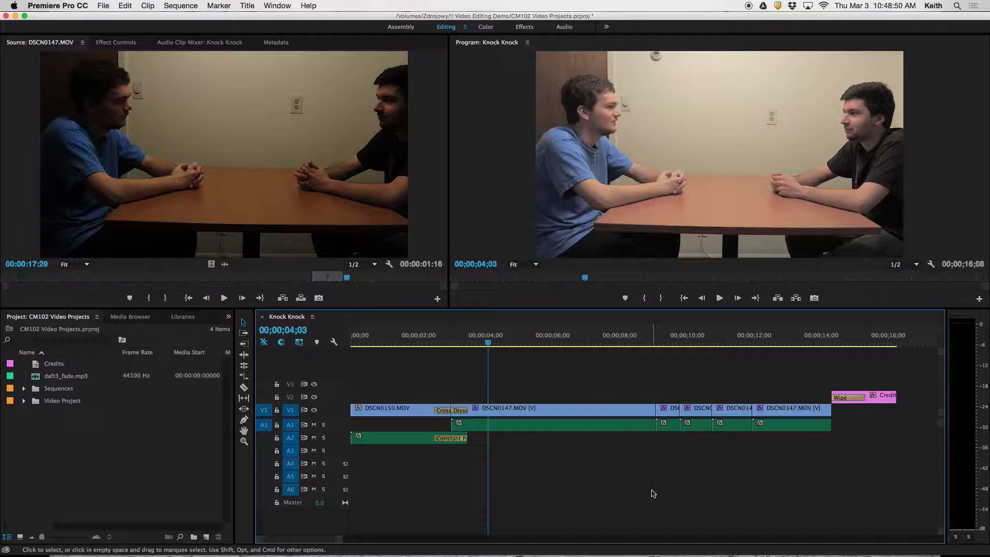
mouse_move(549, 548)
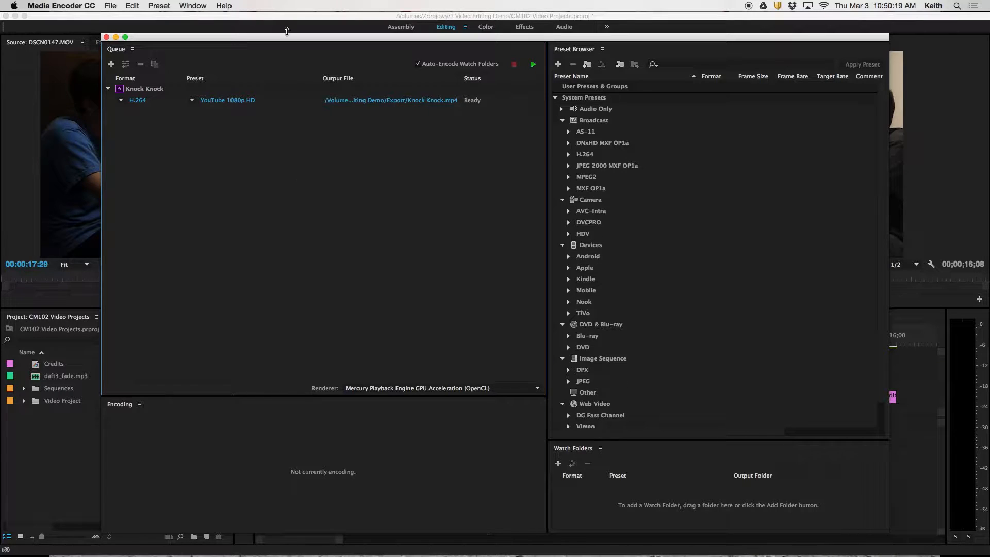
Bring Adobe Media Encoder to the front and start encoding the queued Knock Knock export.
left_click(283, 19)
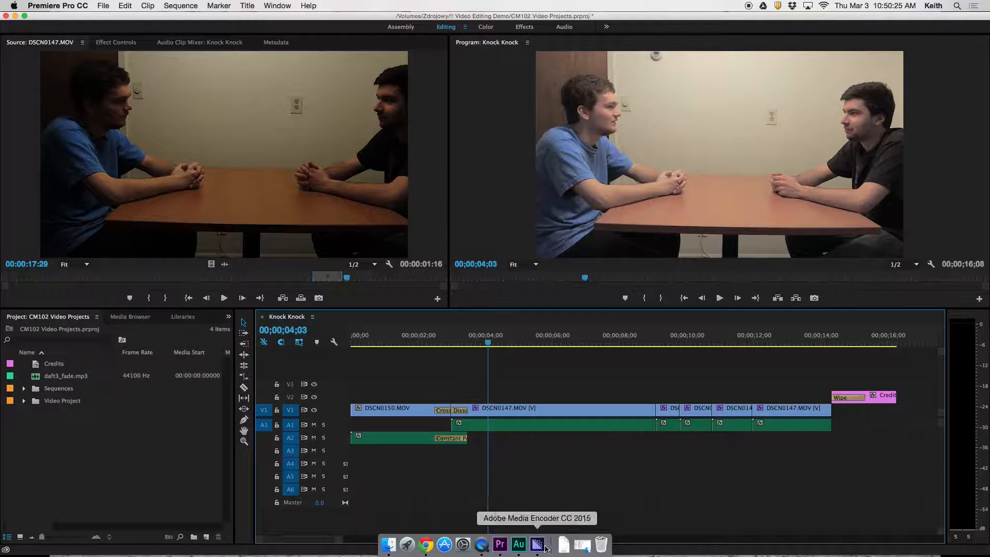
left_click(563, 541)
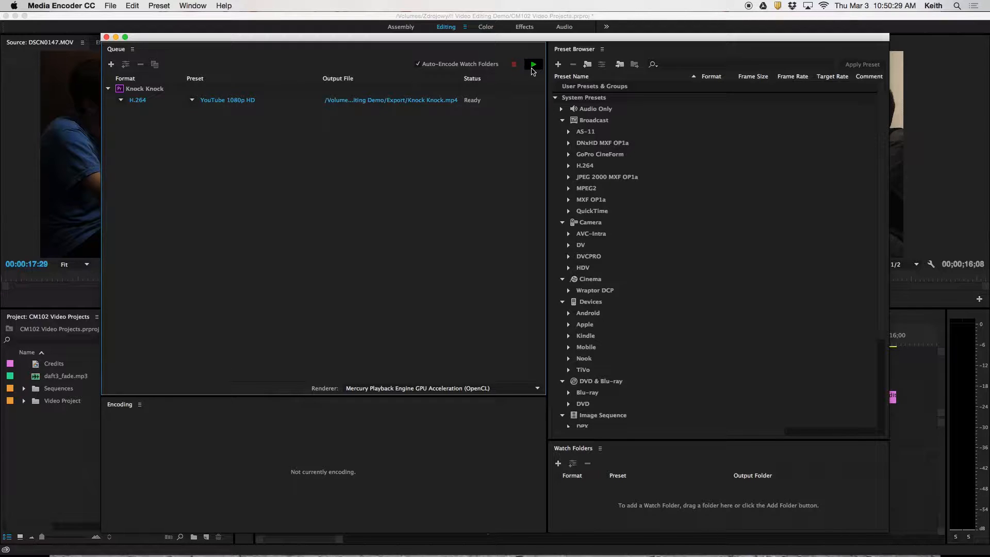
left_click(533, 65)
Look through the Apple device presets in the Preset Browser, collapse them, and close the Media Encoder window.
left_click(569, 324)
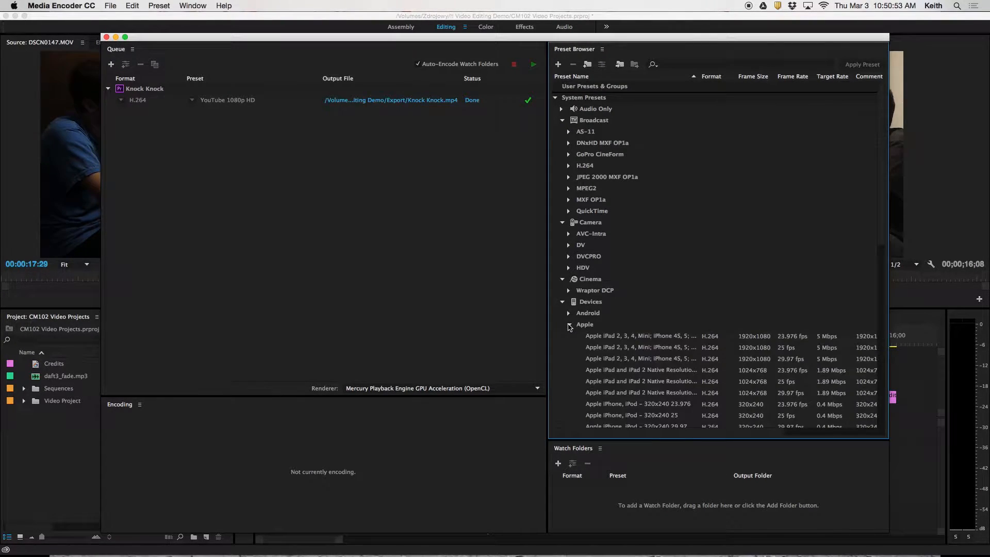
scroll(592, 374, "down", 3)
scroll(592, 373, "up", 5)
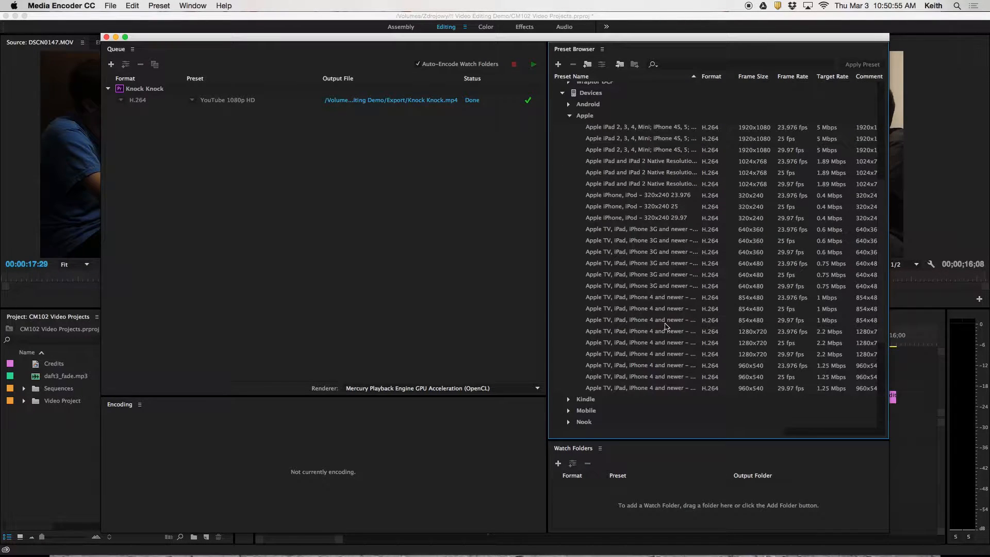
left_click(570, 116)
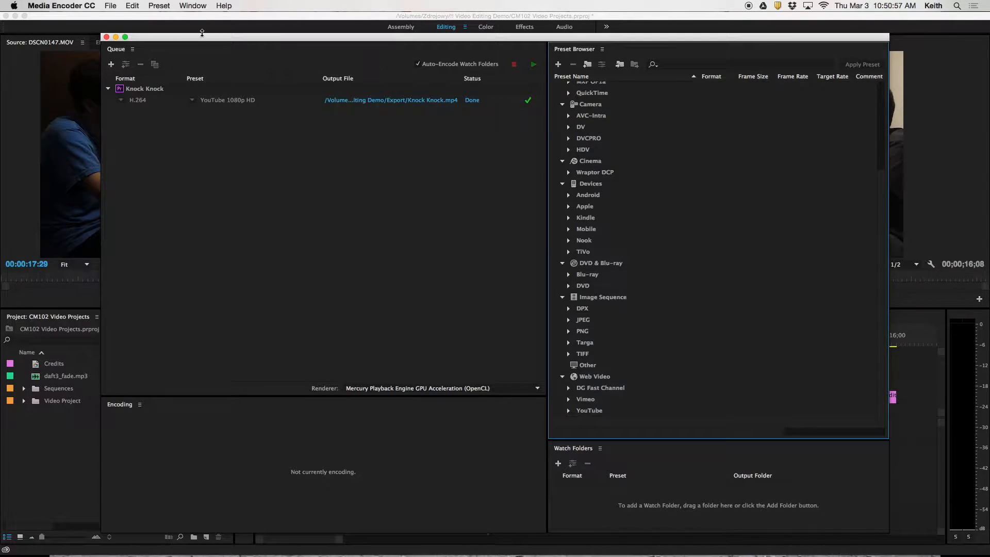
left_click(106, 37)
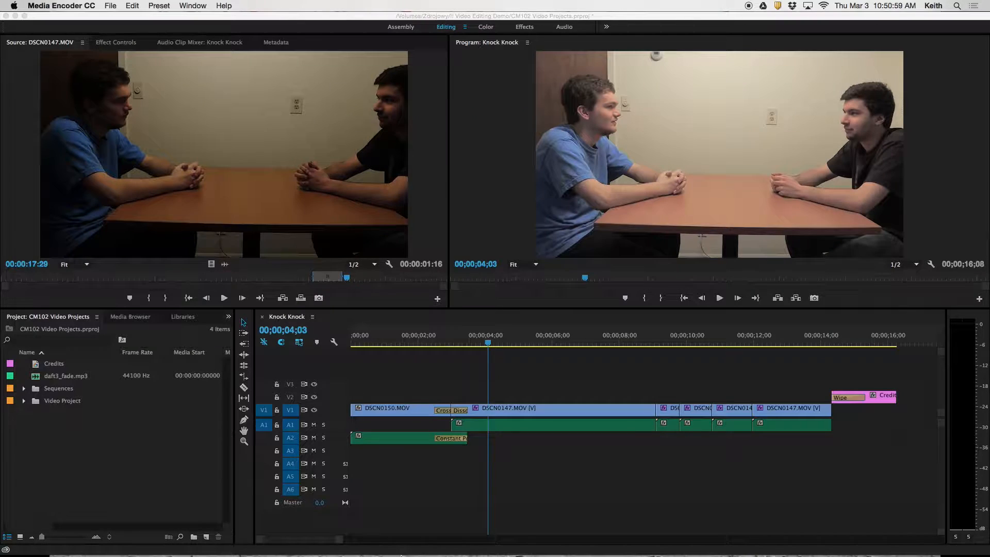
Switch to Finder and locate Knock Knock.mp4 in the Export folder of !! Video Editing Demo on the external drive.
left_click(404, 544)
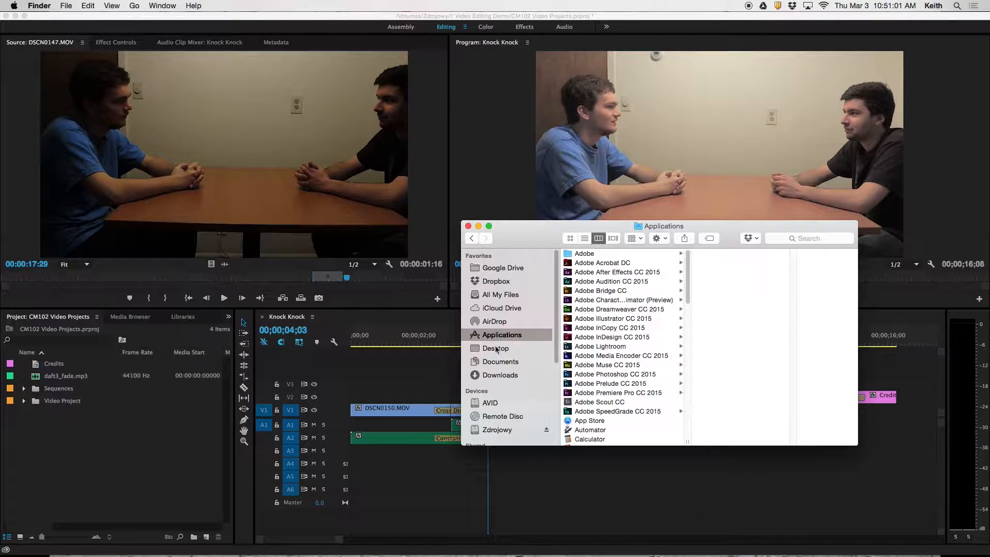
left_click(491, 429)
left_click(595, 263)
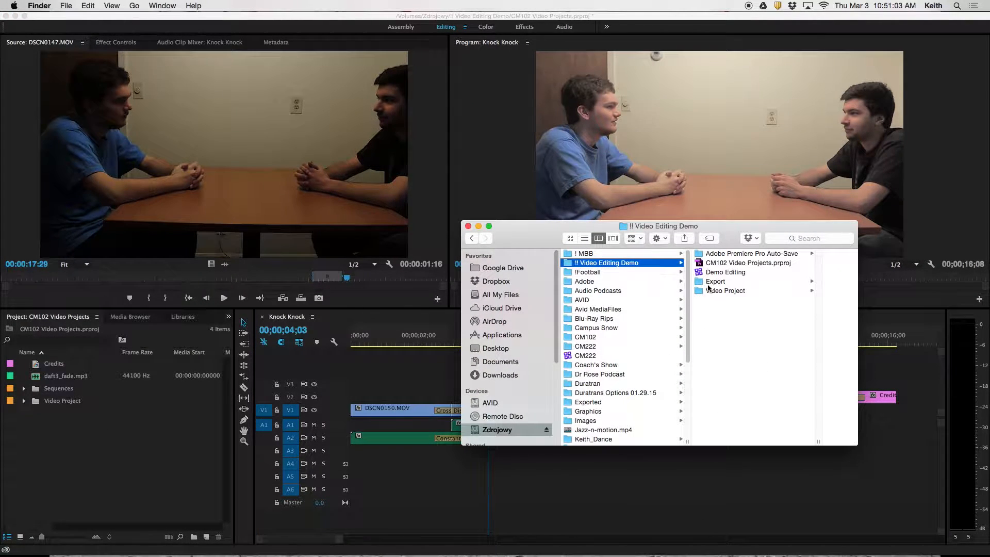
left_click(724, 281)
left_click(748, 254)
Preview the exported Knock Knock.mp4 twice in Quick Look, then close the Finder window.
key("space")
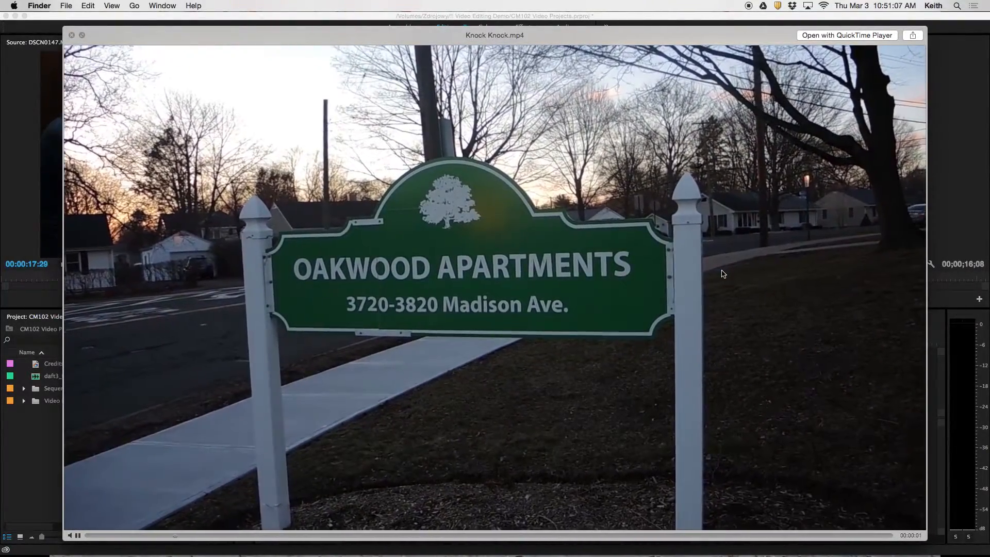
key("space")
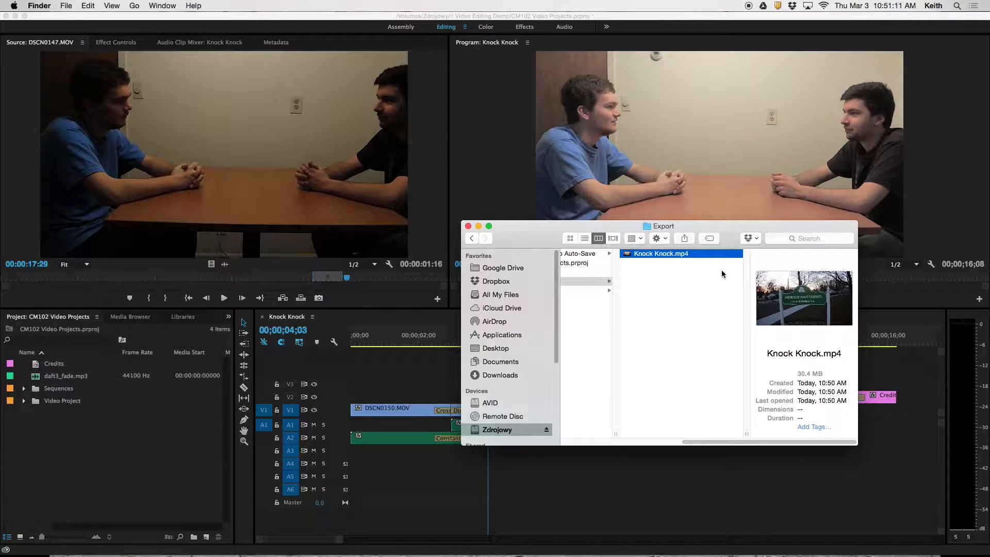
key("space")
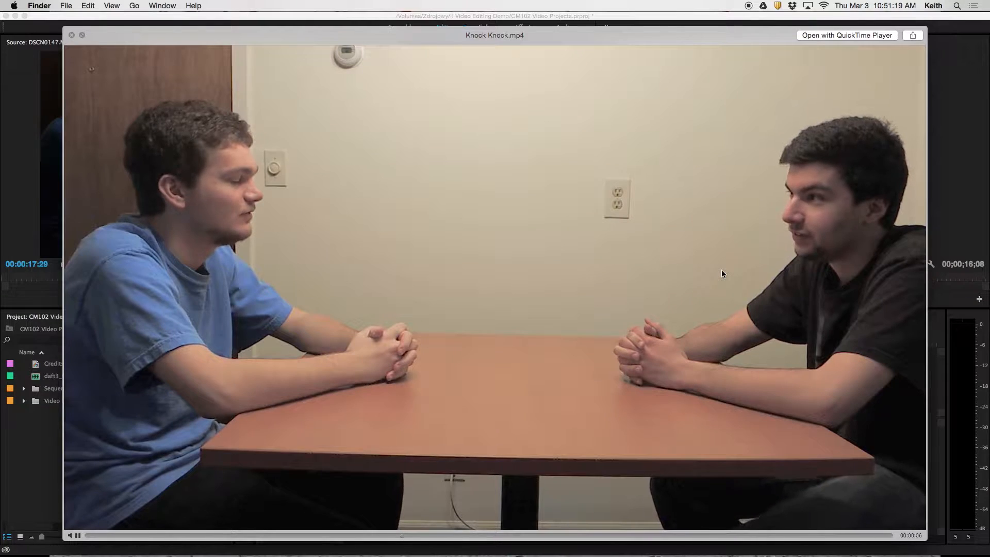
key("space")
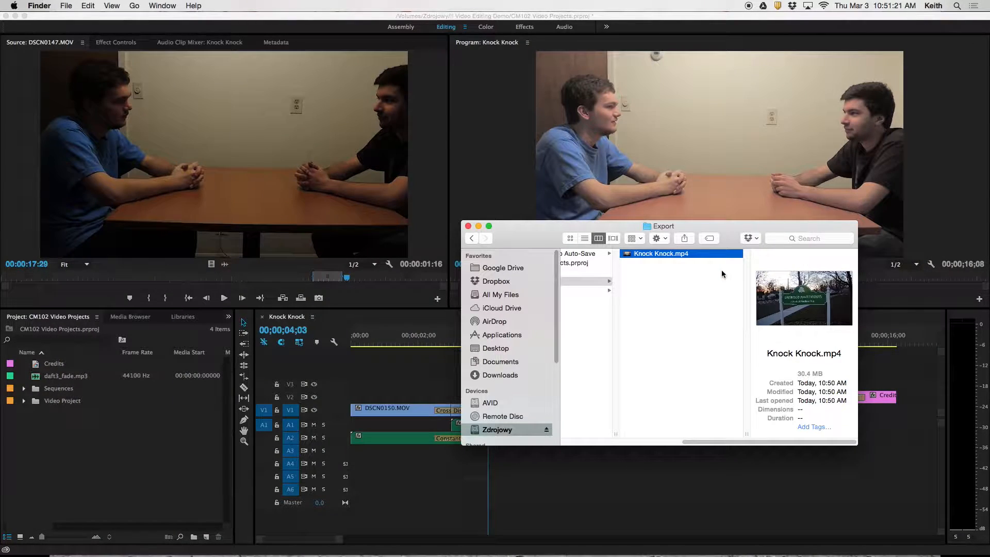
left_click(468, 226)
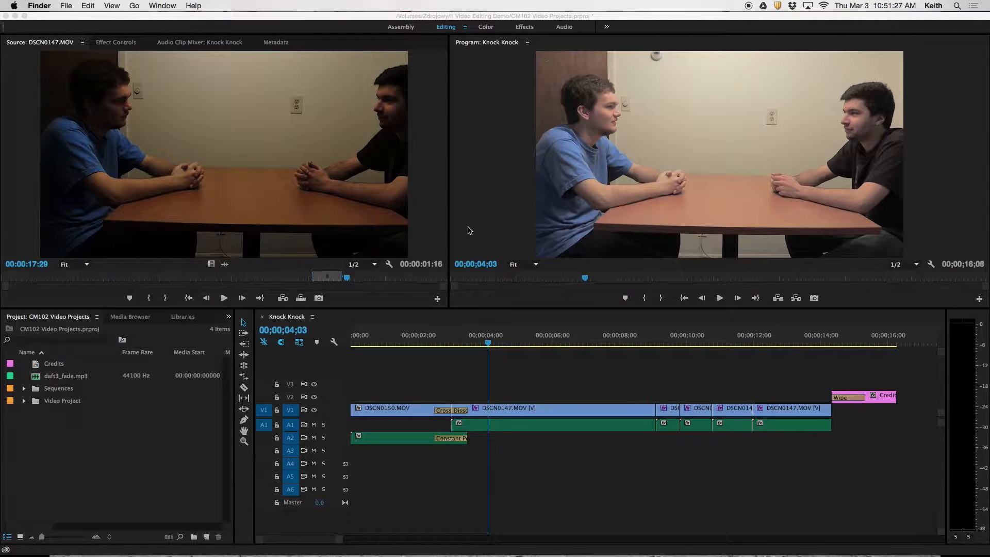
Return to Premiere Pro and examine the contents of the Sequences and Video Project bins, including the Knock Knock Joke and Staircase footage.
left_click(24, 391)
left_click(23, 389)
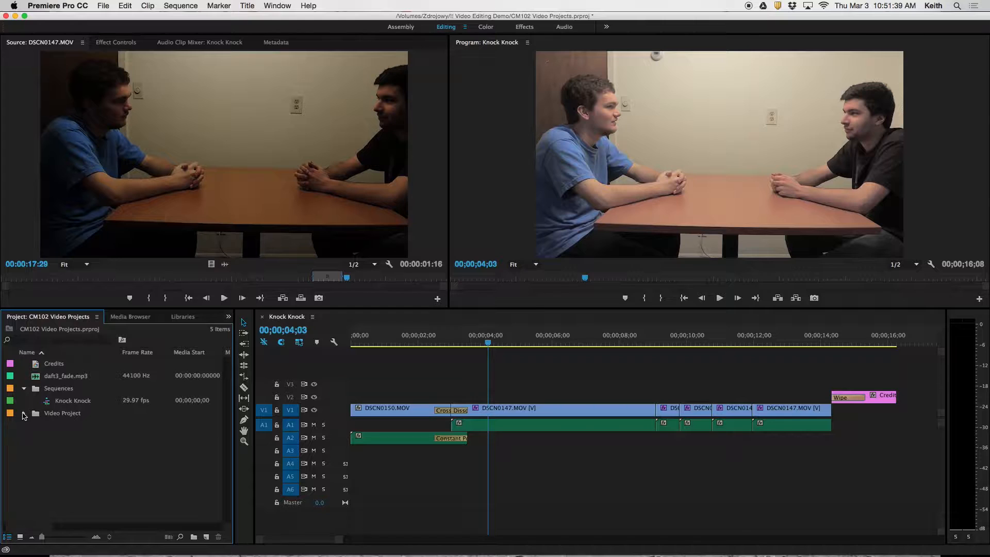
left_click(24, 414)
scroll(72, 423, "down", 2)
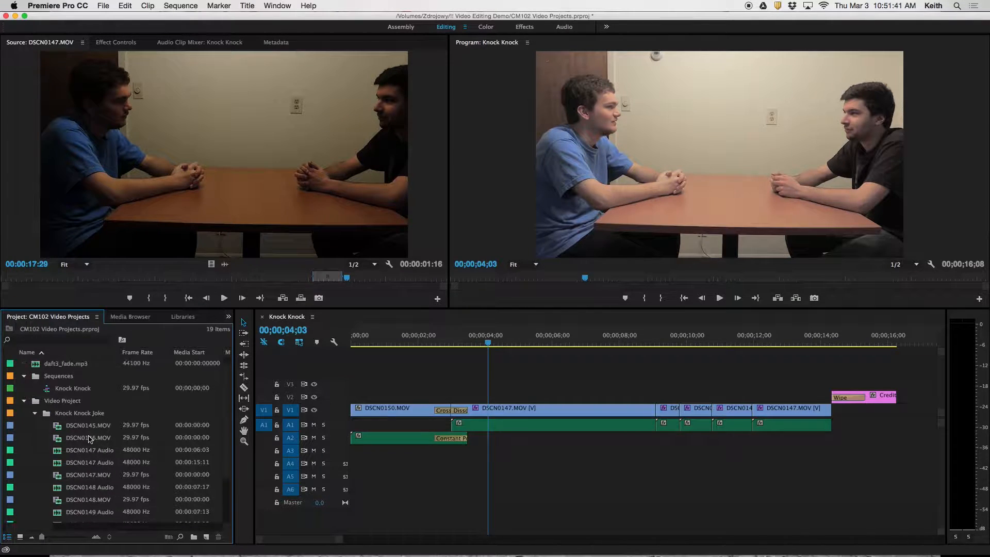
left_click(35, 402)
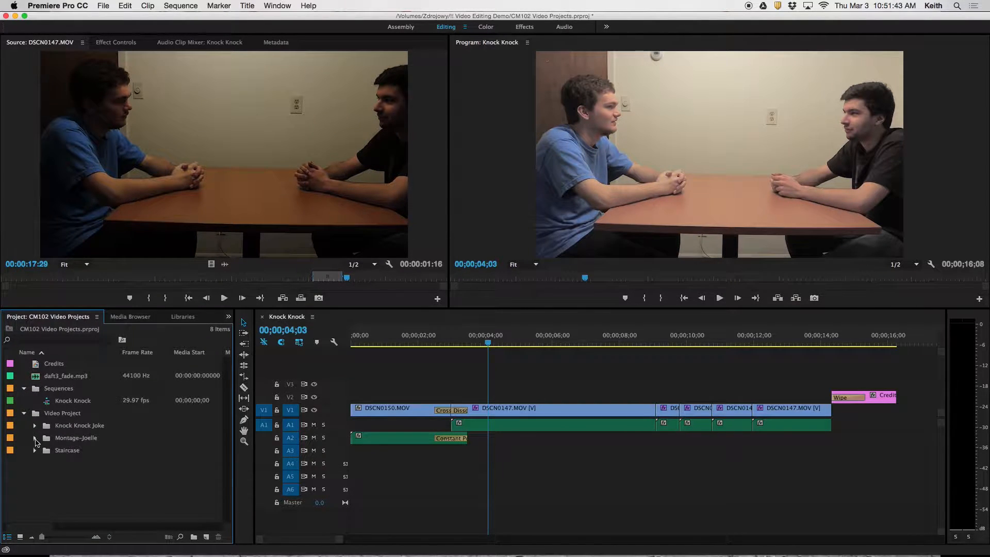
left_click(35, 451)
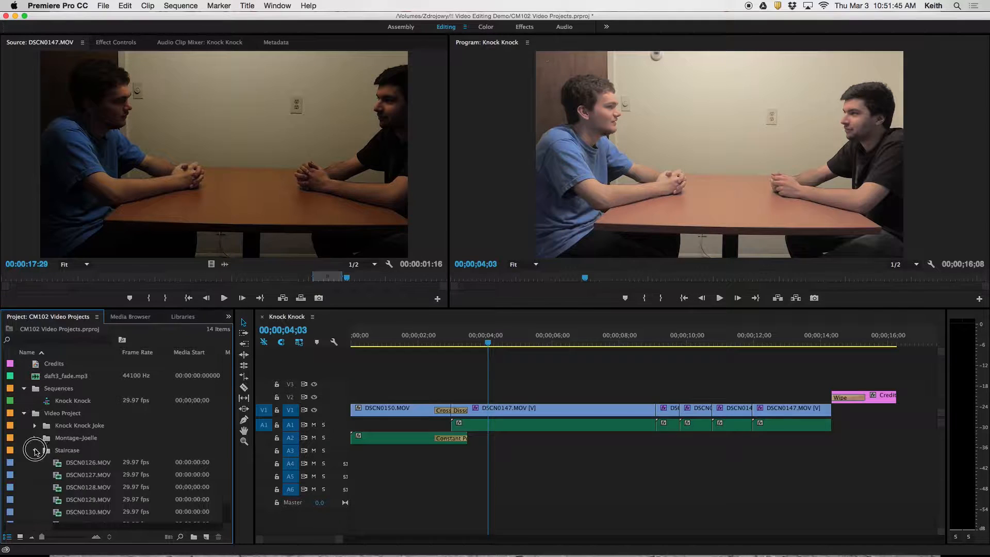
scroll(55, 450, "down", 1)
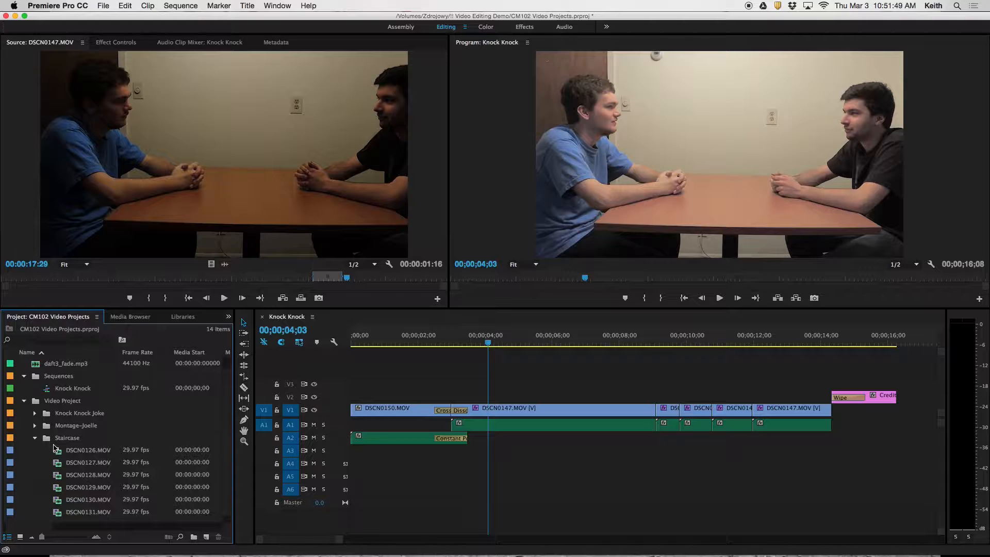
Look through the Staircase clips from DSCN0126.MOV to DSCN0131.MOV one by one in the Source Monitor.
double_click(58, 455)
double_click(60, 464)
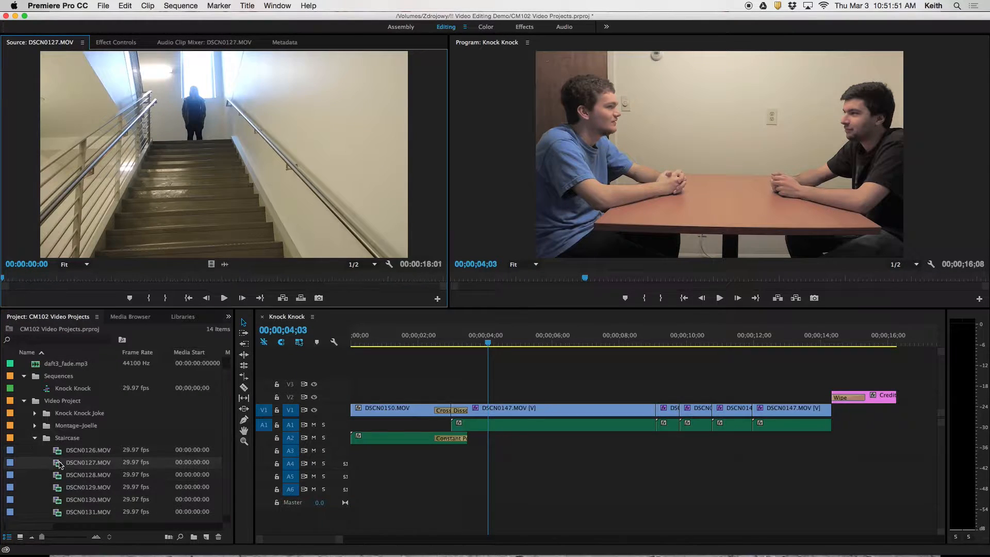
double_click(60, 476)
double_click(60, 488)
double_click(58, 503)
double_click(59, 514)
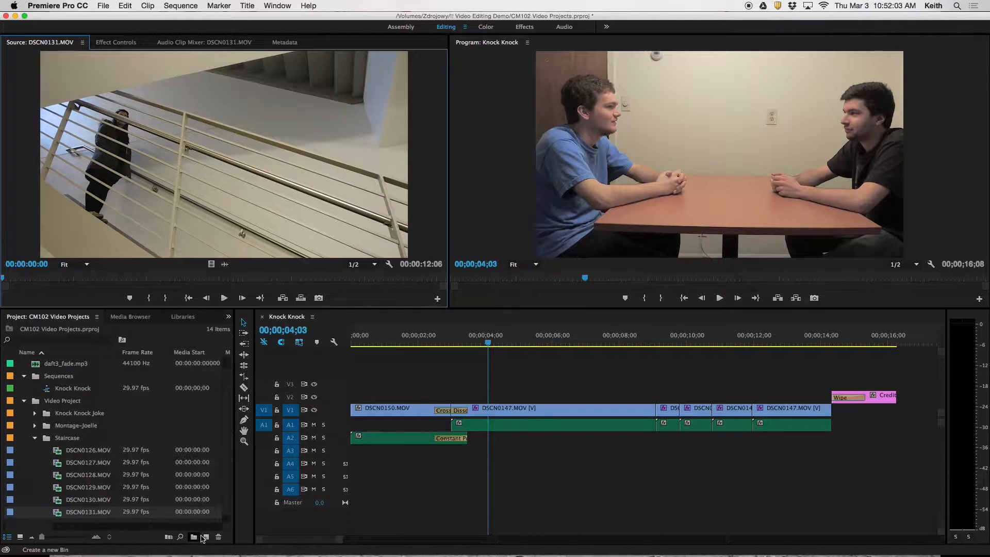
Create a new sequence named Staircase using the AVCHD 1080p30 preset.
left_click(205, 537)
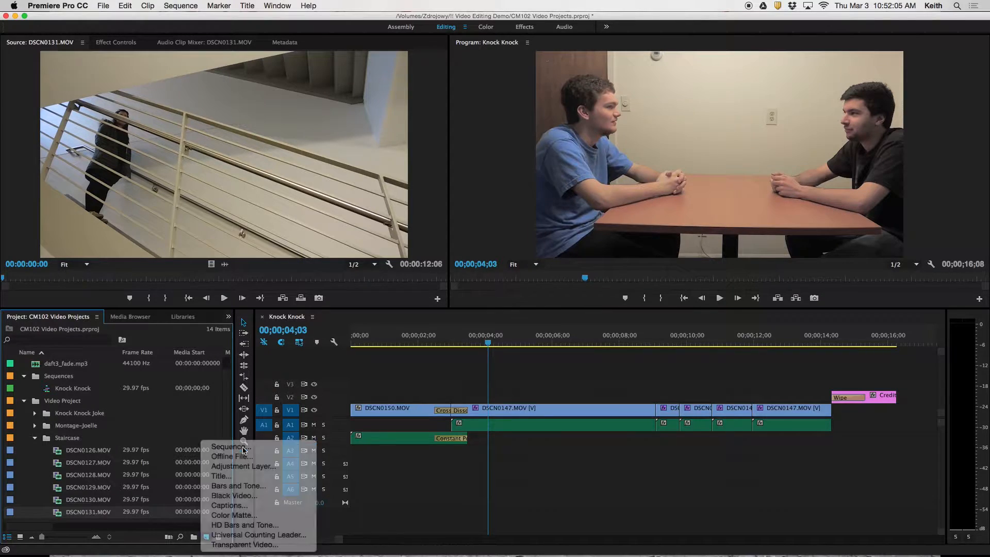
left_click(244, 447)
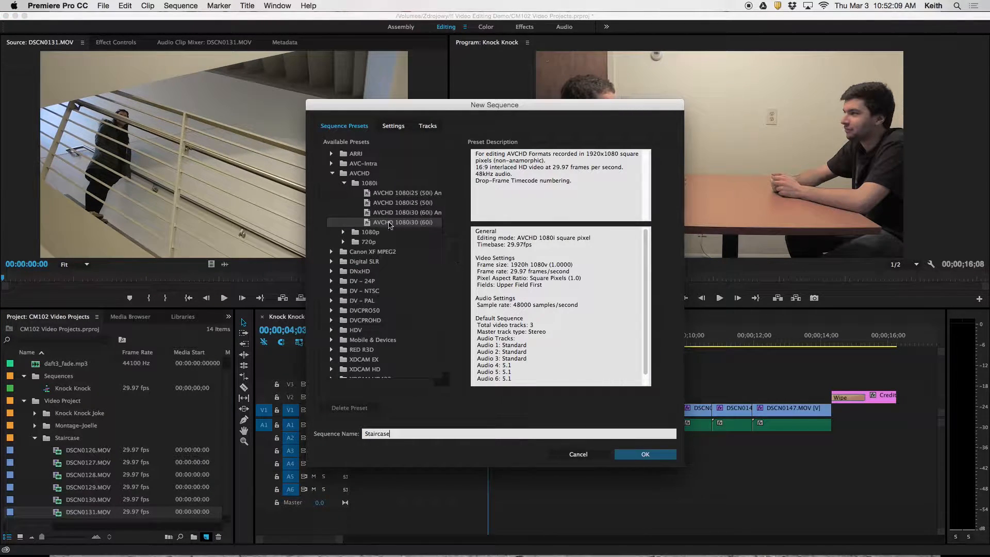
left_click(343, 232)
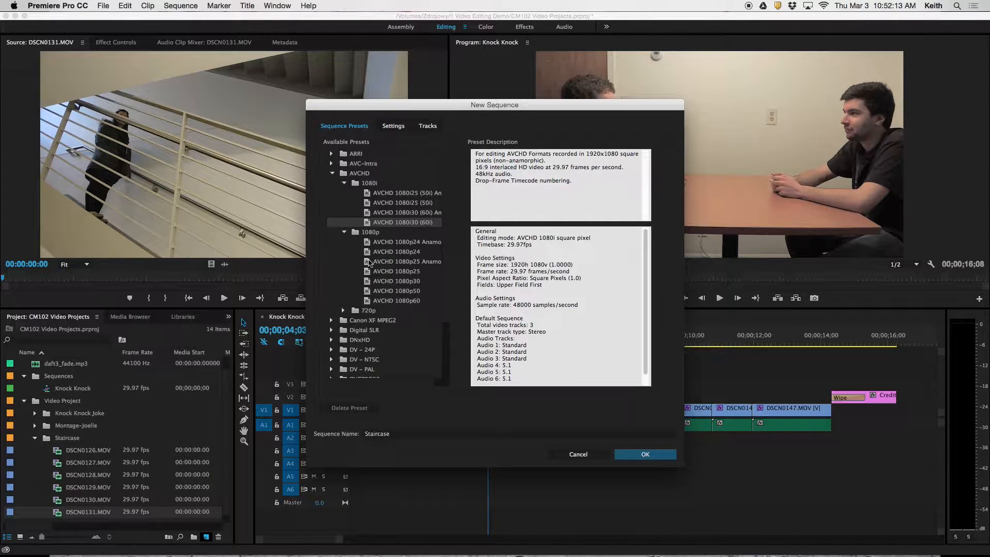
left_click(373, 283)
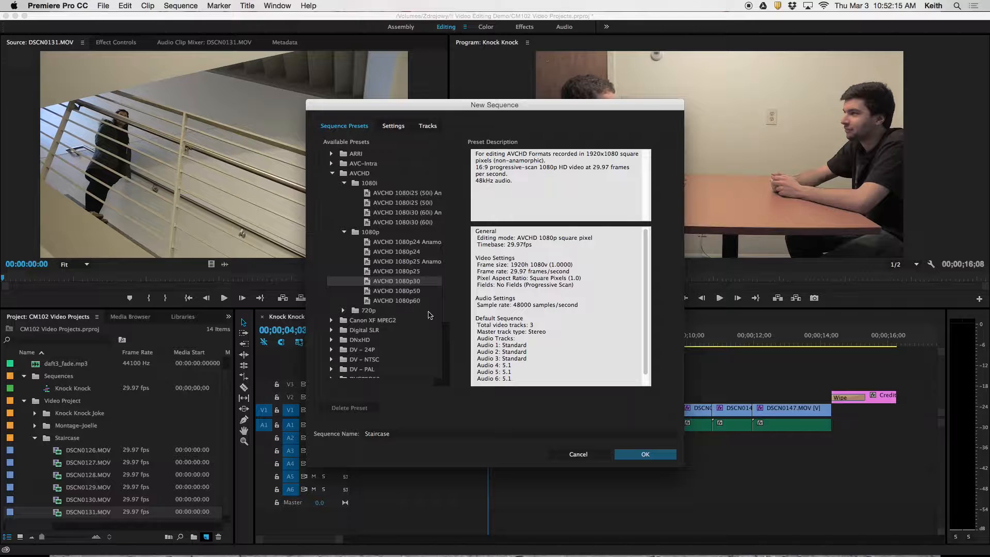
left_click(639, 454)
left_click_drag(60, 436, 361, 434)
left_click_drag(388, 342, 367, 341)
key("space")
key("space")
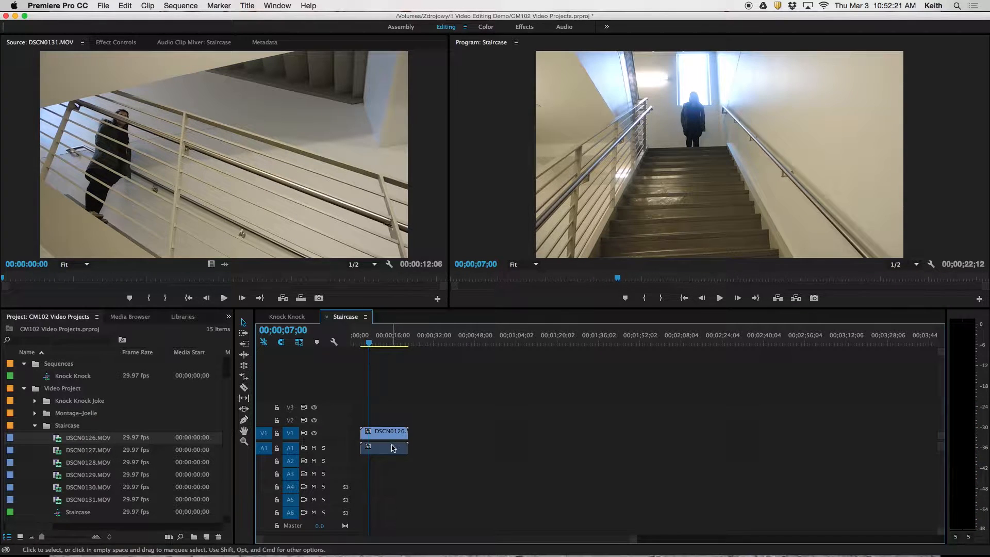
left_click(393, 438)
key("Delete")
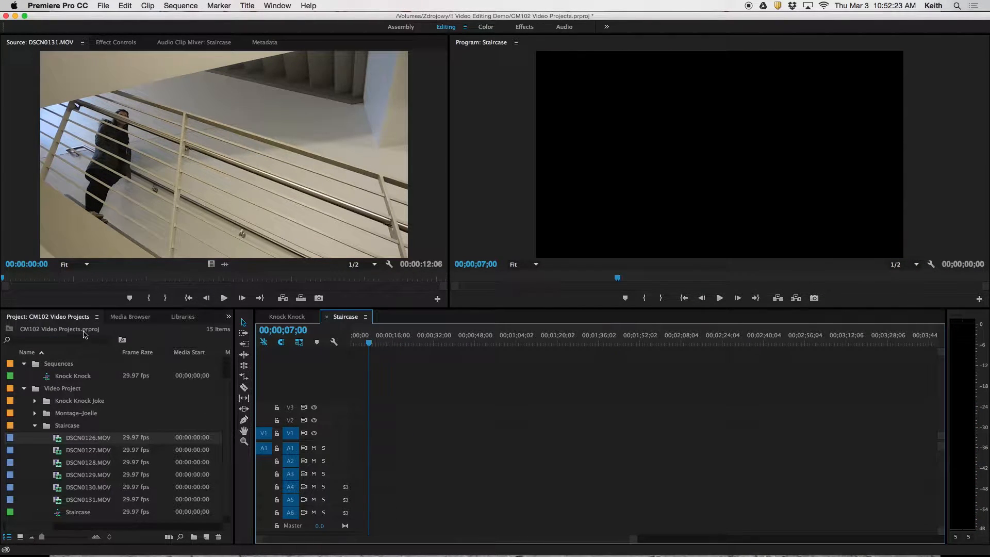
Mark a 4:10 range of DSCN0126.MOV ending at 00:00:08:03 and overwrite it into the Staircase sequence at 00;00;07;00.
left_click_drag(75, 279, 96, 279)
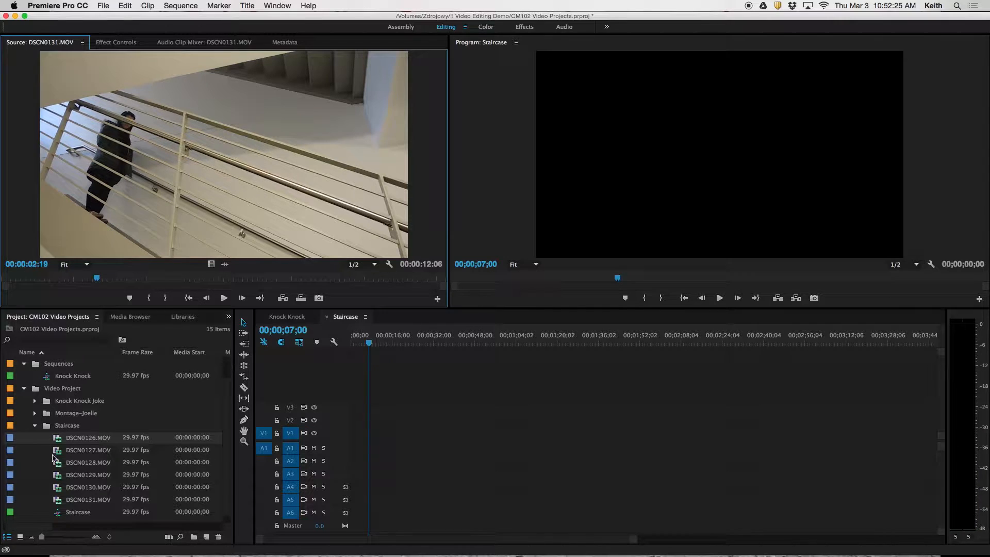
double_click(58, 438)
left_click_drag(63, 276, 194, 280)
key("i")
key("o")
key("period")
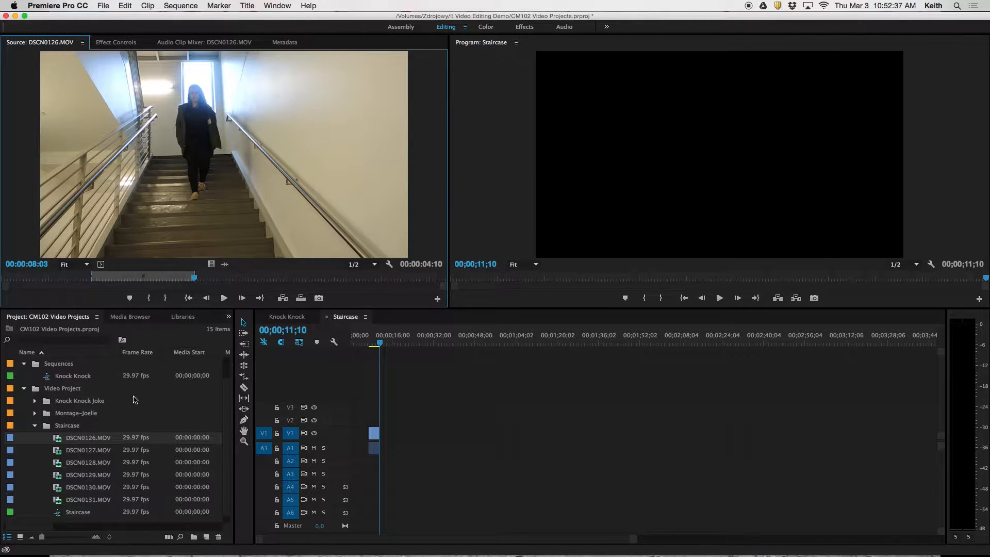
Mark a 3:17 range of DSCN0127.MOV ending at 00:00:10:15 and overwrite it directly after the DSCN0126 clip.
double_click(58, 453)
left_click_drag(64, 276, 292, 280)
key("i")
key("o")
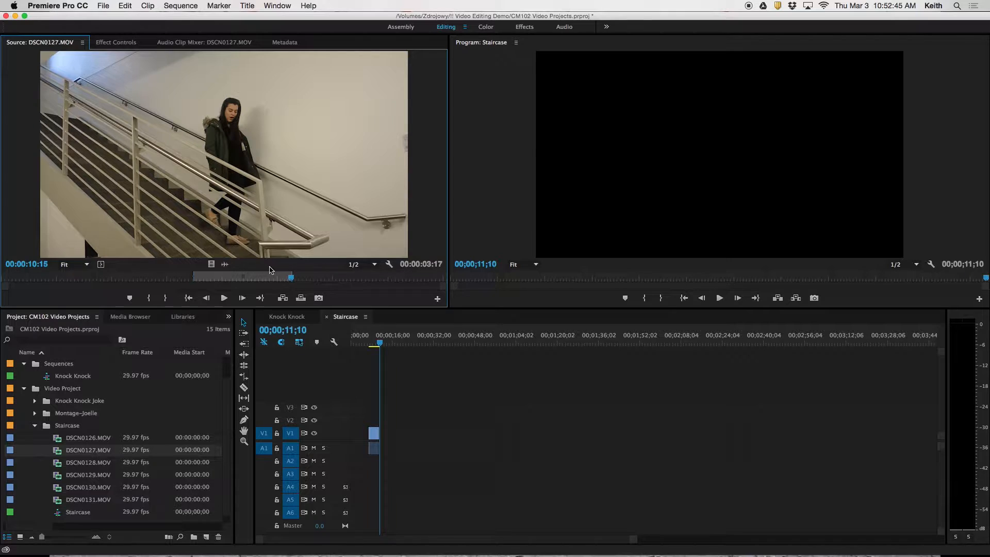
key("period")
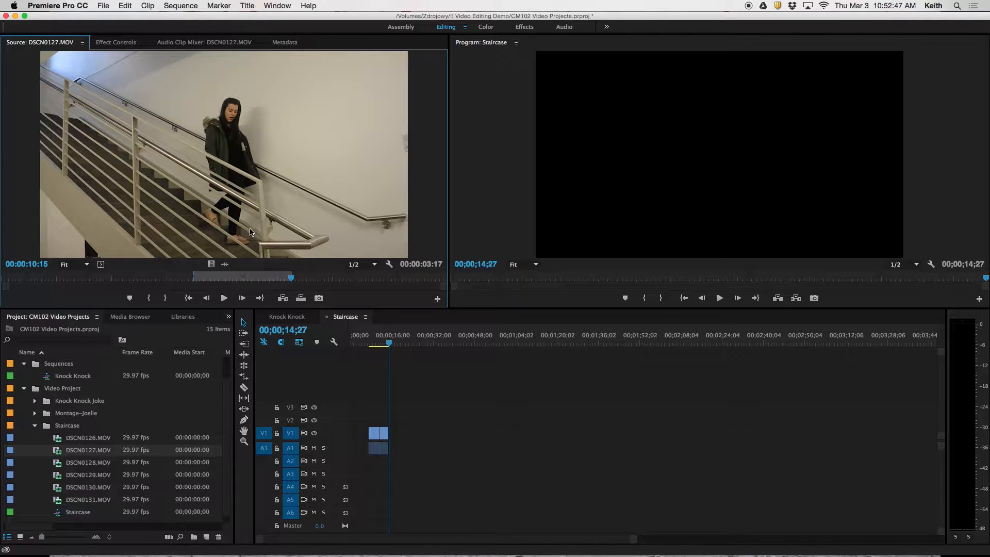
Preview DSCN0128.MOV and DSCN0129.MOV, and move the DSCN0127 clip further along the timeline to open space after DSCN0126.
double_click(57, 464)
double_click(57, 477)
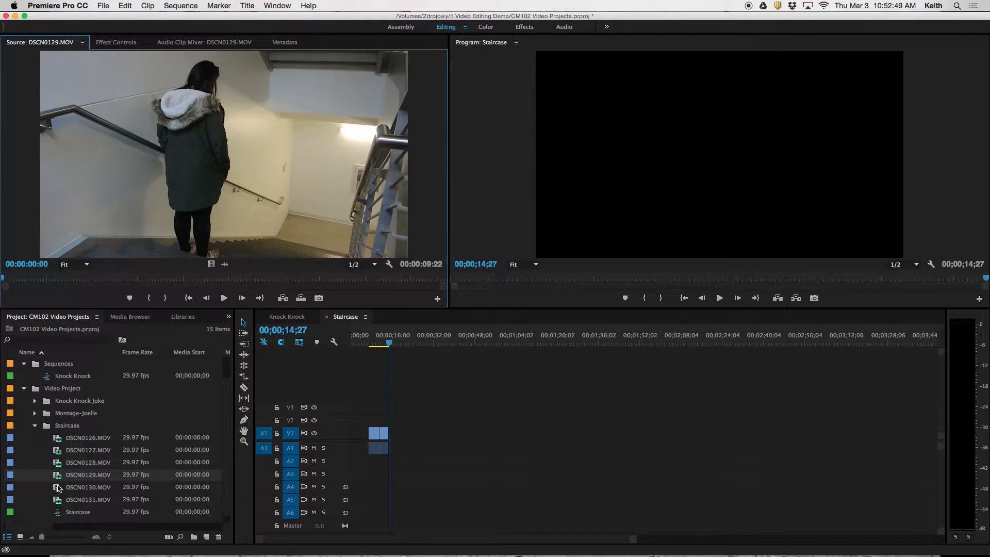
double_click(58, 475)
mouse_move(383, 433)
left_mouse_down()
mouse_move(410, 435)
mouse_move(377, 438)
left_mouse_up()
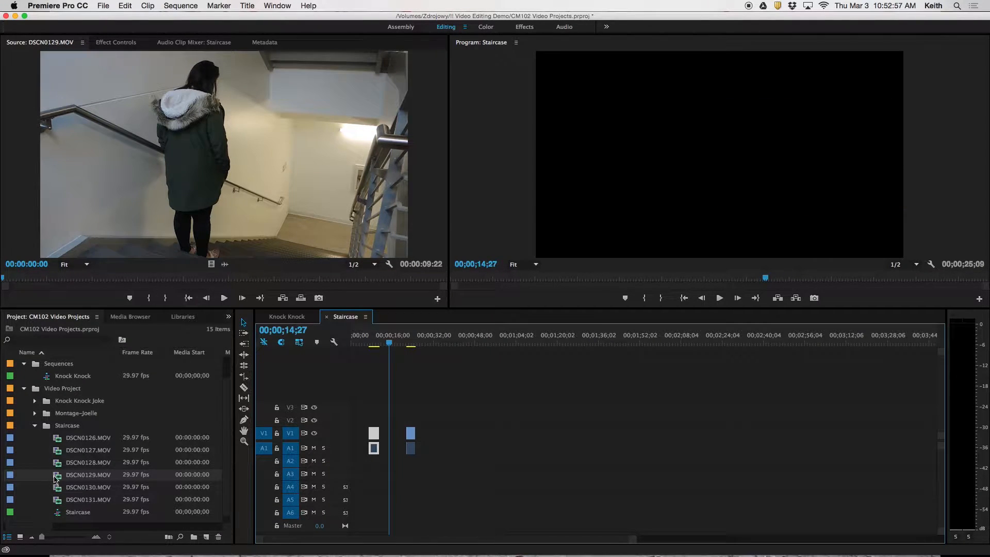
Mark a 1:28 range of DSCN0129.MOV ending at 00:00:03:21 and place it directly after the DSCN0126 clip.
mouse_move(141, 283)
left_mouse_down()
mouse_move(261, 279)
mouse_move(80, 286)
mouse_move(169, 281)
left_mouse_up()
key("i")
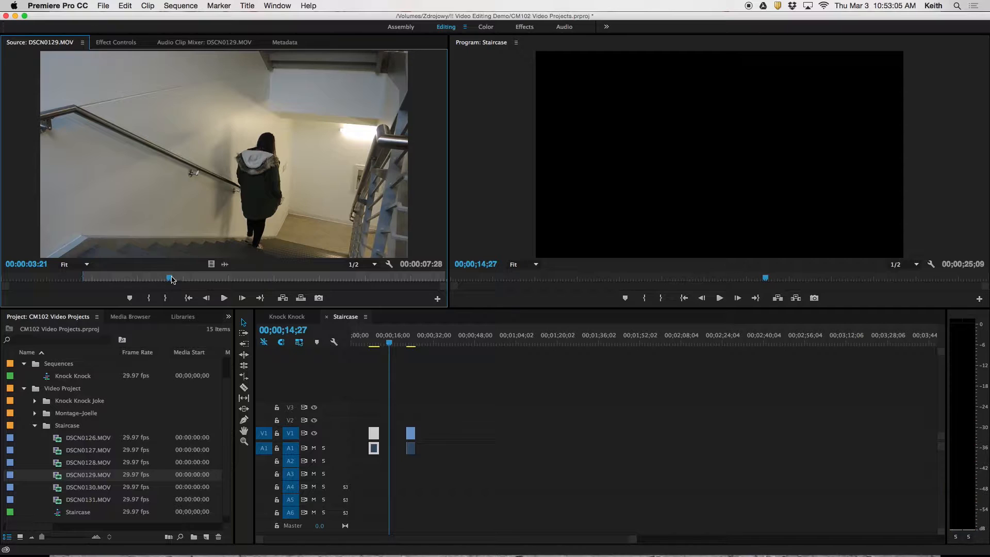
key("o")
left_click_drag(146, 213, 381, 439)
Move the DSCN0127 clip against the end of DSCN0129 and ripple delete the empty gap at the sequence start.
left_click_drag(635, 540, 535, 530)
left_click_drag(665, 439, 552, 440)
left_click(404, 435)
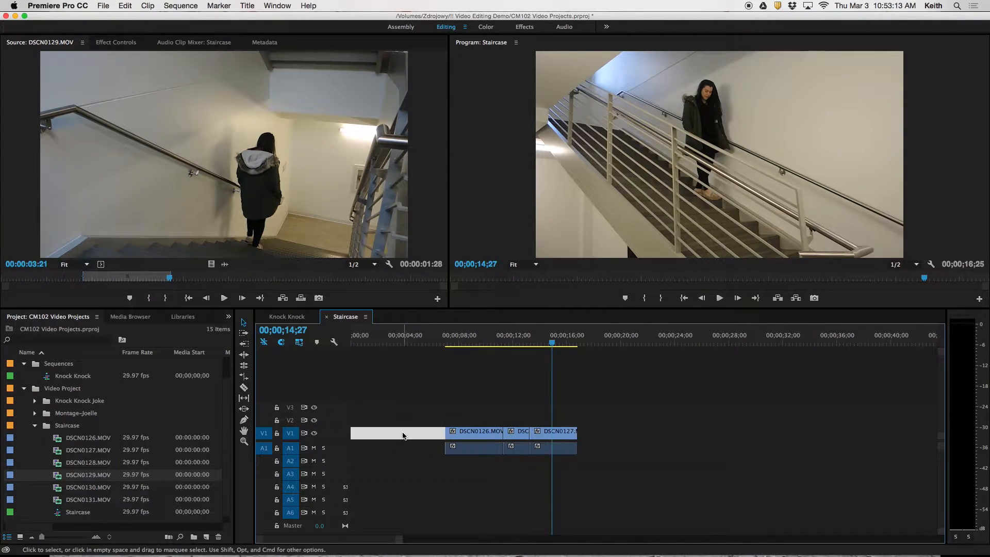
key("Delete")
Play the Staircase sequence from its start and mute audio track A1.
left_click(353, 341)
key("space")
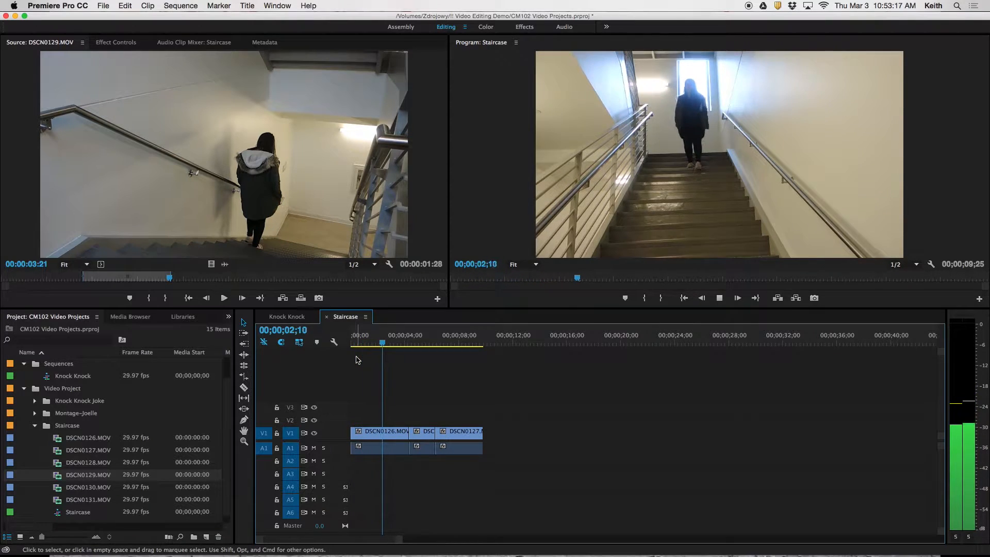
left_click(314, 448)
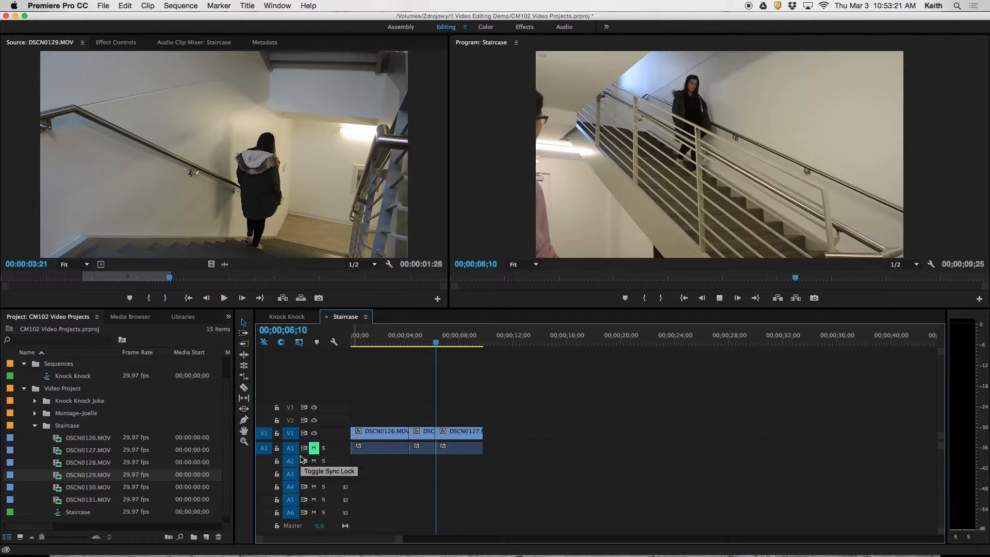
Lengthen the DSCN0127 clip on the timeline and play back its transition from DSCN0129.
left_click_drag(437, 435, 490, 435)
key("Home")
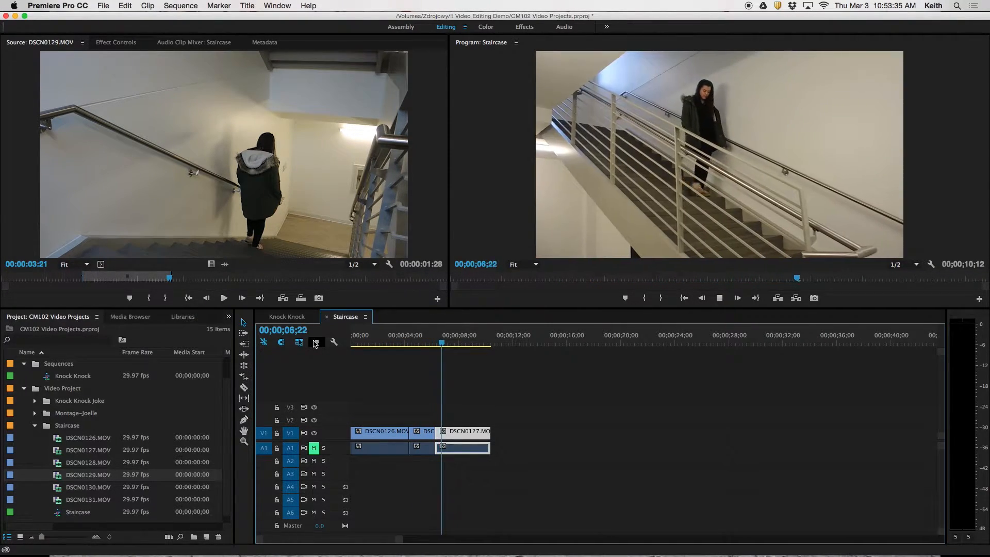
key("space")
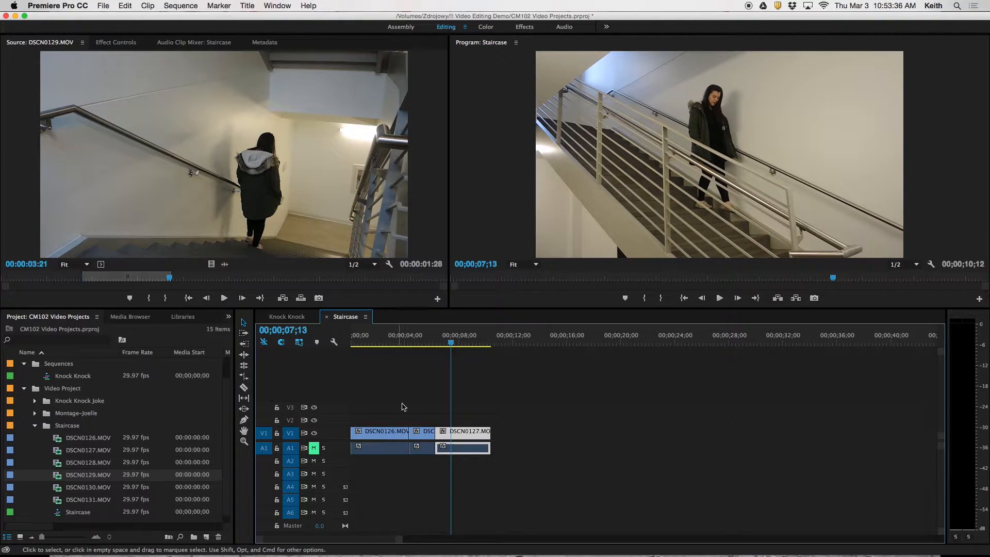
Trim the start of the DSCN0127 clip, ripple delete the resulting gap, and play the cut from DSCN0129.
left_click_drag(439, 434, 441, 435)
left_click(441, 435)
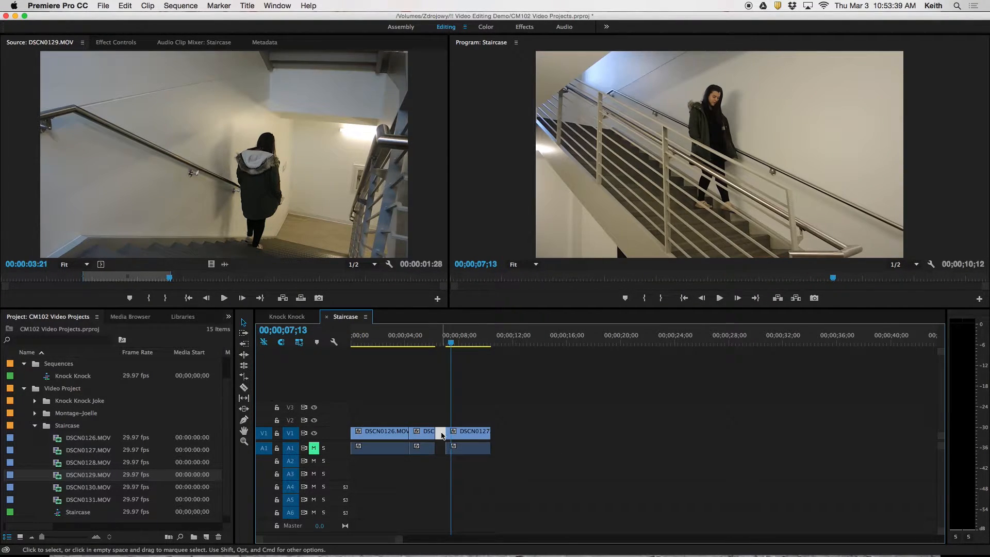
key("Delete")
left_click(431, 342)
key("space")
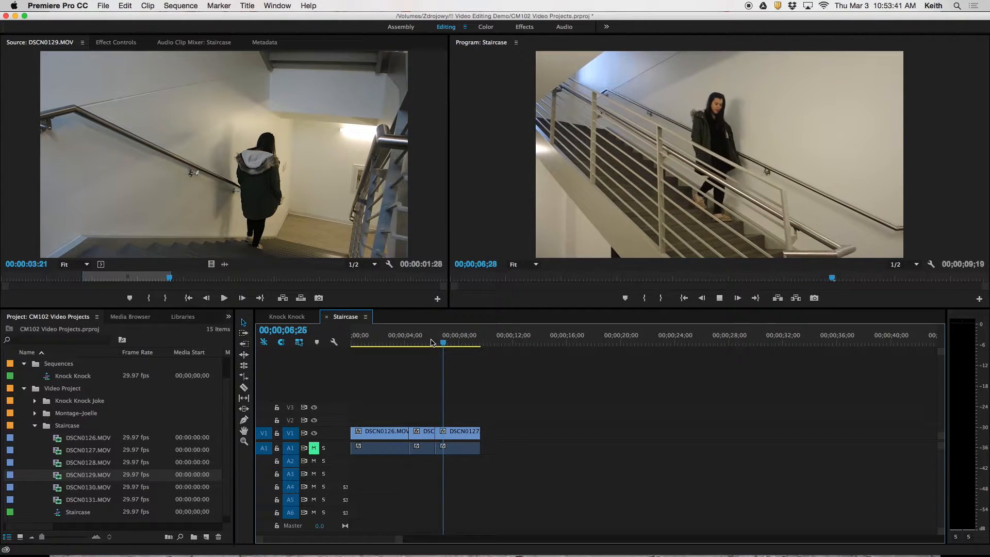
Retrim the DSCN0129 clip to match the action after DSCN0126, close the gaps around it, and play the cuts.
left_click_drag(379, 338, 412, 339)
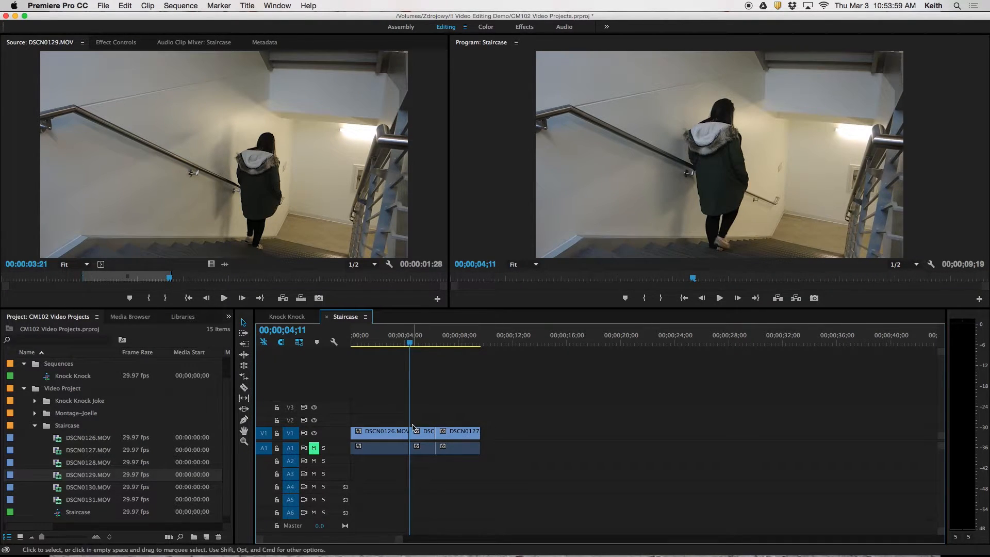
mouse_move(436, 434)
left_mouse_down()
mouse_move(449, 436)
mouse_move(417, 435)
left_mouse_up()
left_click_drag(410, 342, 426, 345)
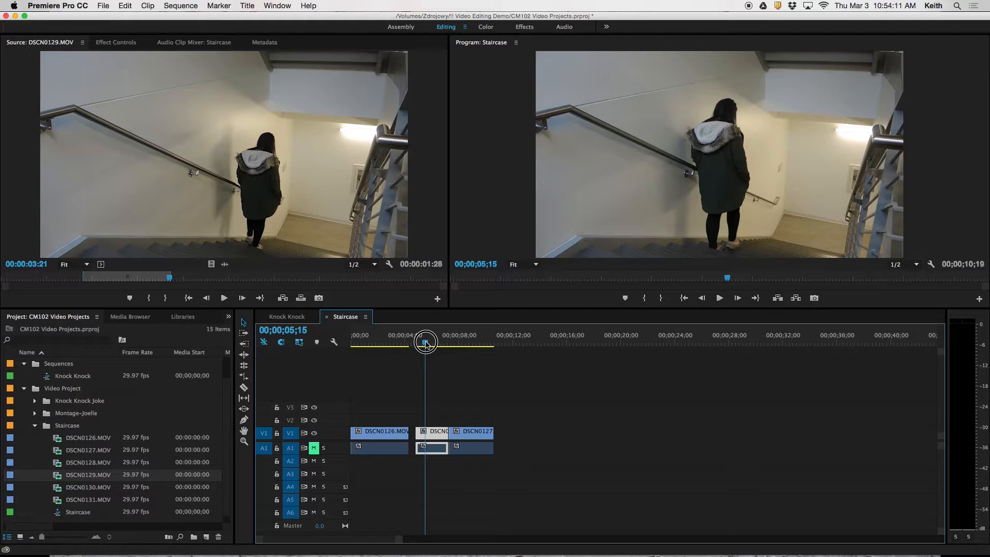
left_click_drag(415, 434, 444, 426)
key("Delete")
left_click(407, 341)
key("space")
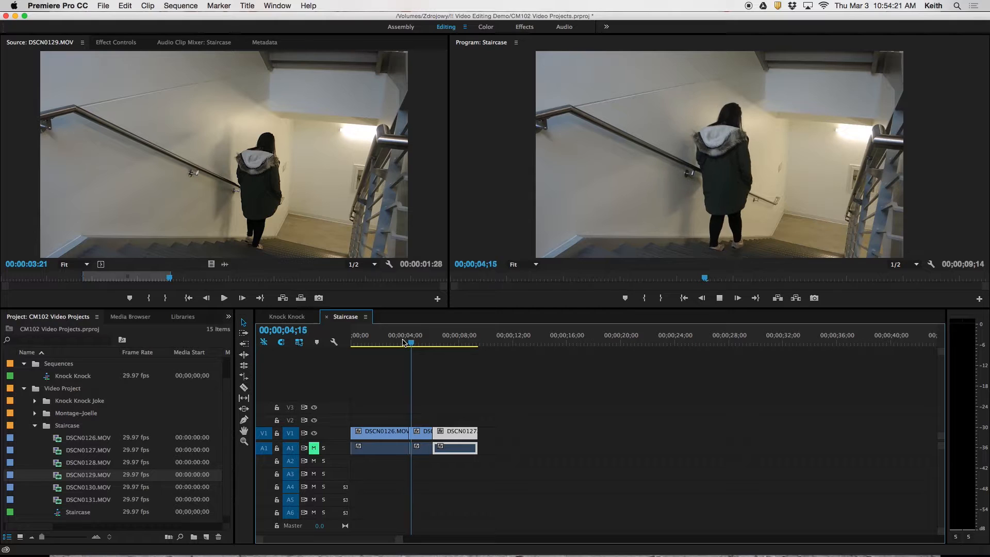
key("space")
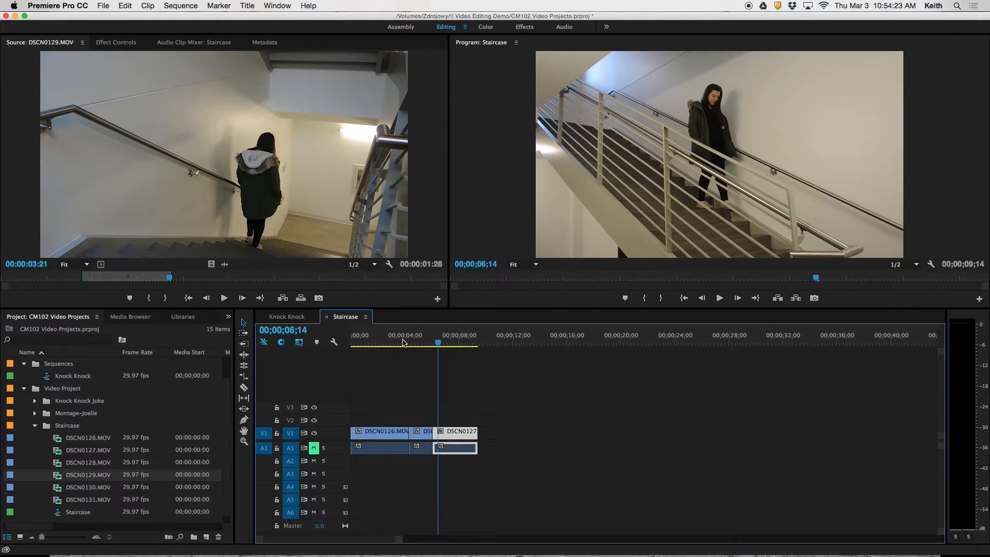
Extend the end of the DSCN0129 clip with DSCN0127 placed directly after it, and play the transition.
left_click_drag(443, 346, 437, 345)
mouse_move(449, 433)
left_mouse_down()
mouse_move(460, 434)
mouse_move(442, 434)
left_mouse_up()
left_click(429, 343)
key("space")
key("space")
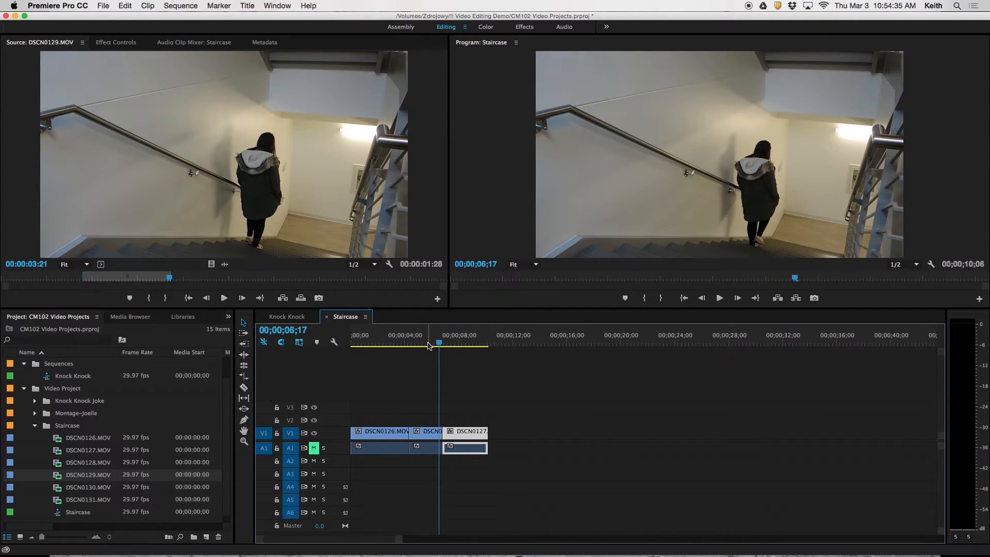
Trim the end of the DSCN0129 clip back to 00;00;06;06, ripple delete the gap, and play the cut.
left_click(435, 343)
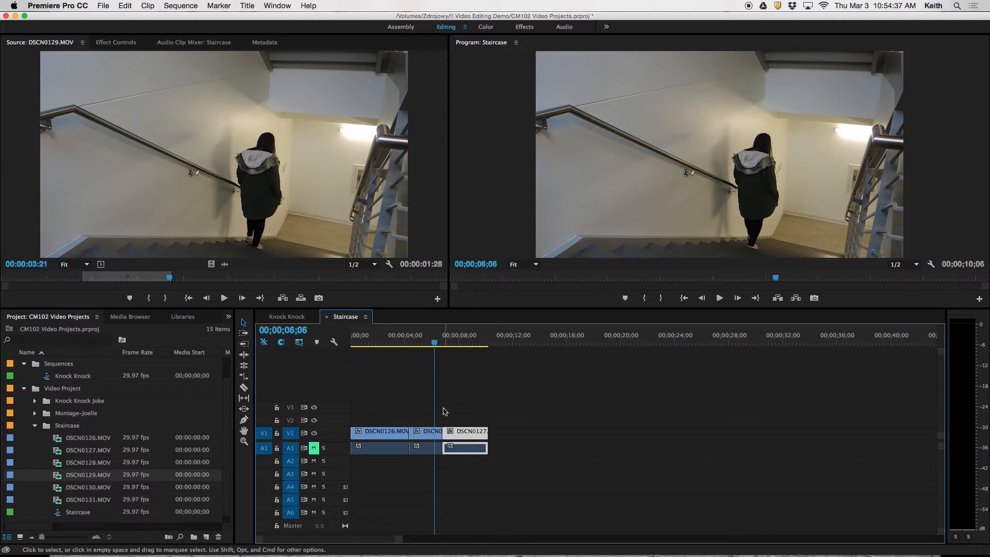
left_click_drag(435, 432, 440, 436)
key("Delete")
left_click(429, 342)
key("space")
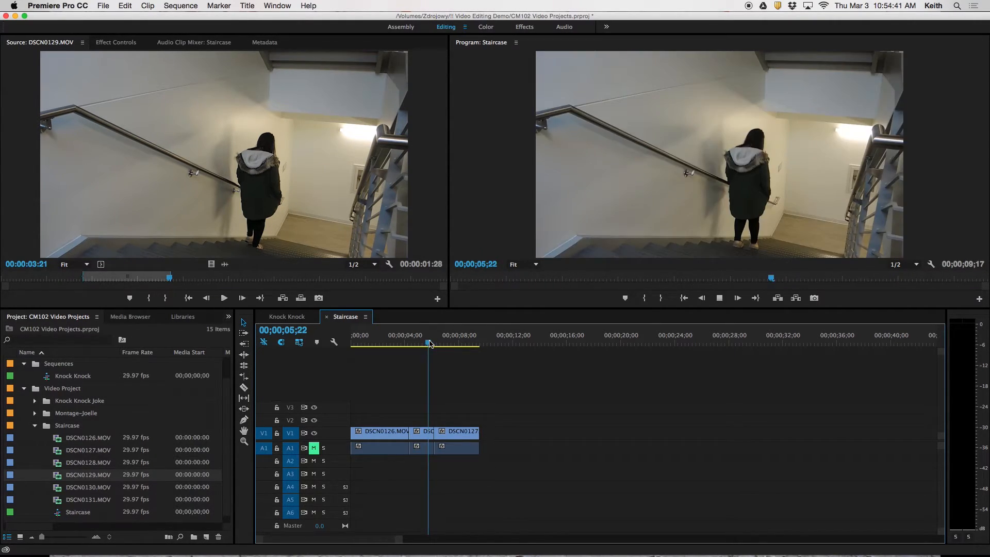
Trim a little more off the start of DSCN0127, close the gap at 00;00;06;07, and play the match cut.
left_click_drag(431, 344, 435, 342)
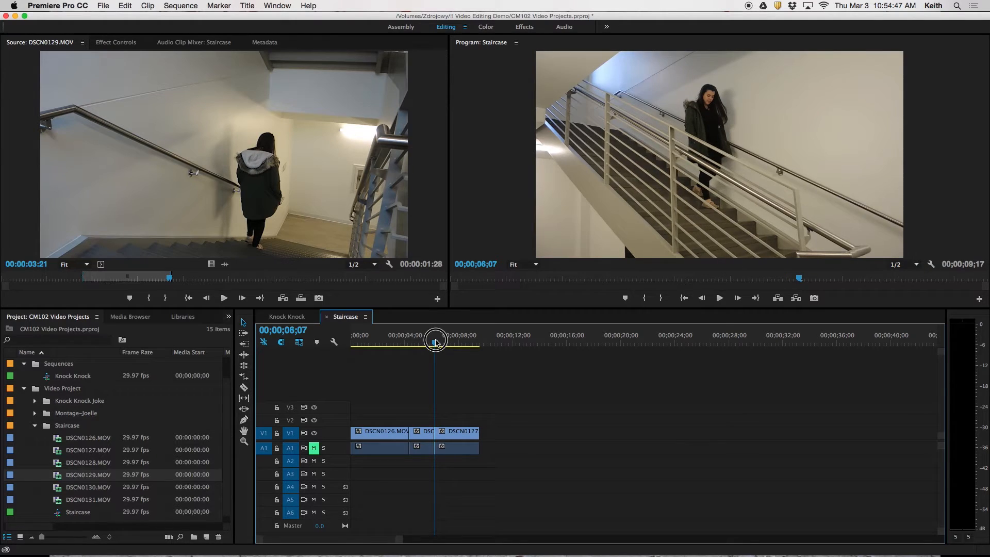
left_click_drag(437, 432, 444, 433)
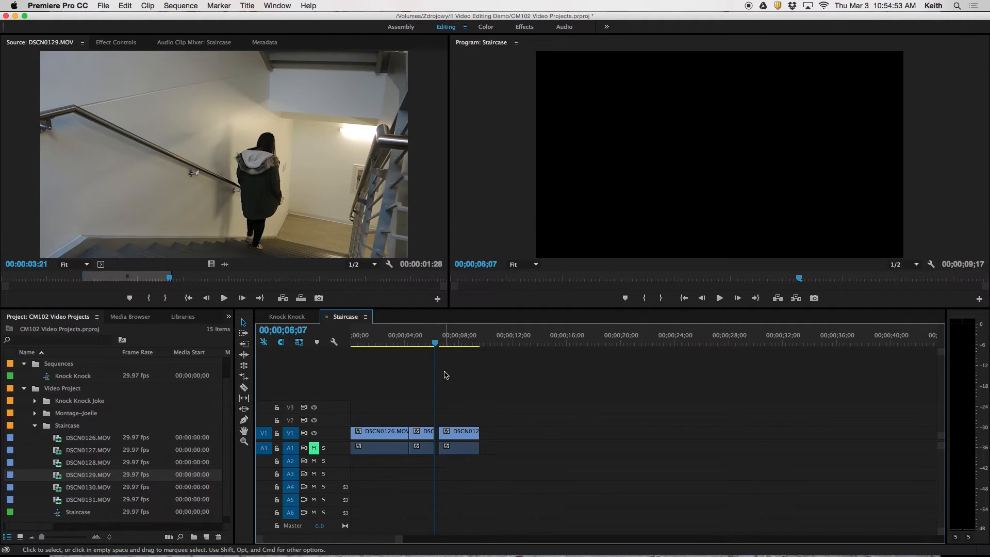
key("Delete")
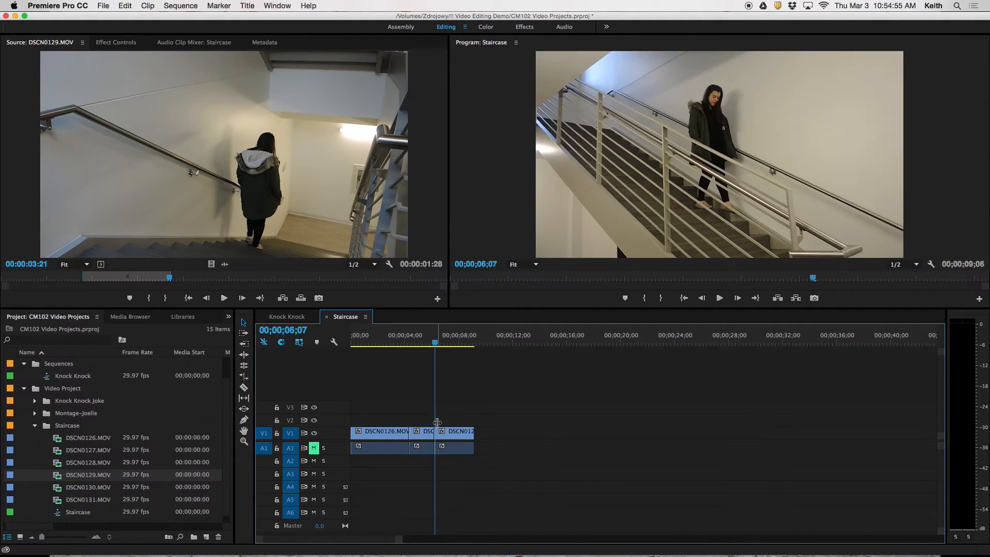
left_click(430, 343)
key("space")
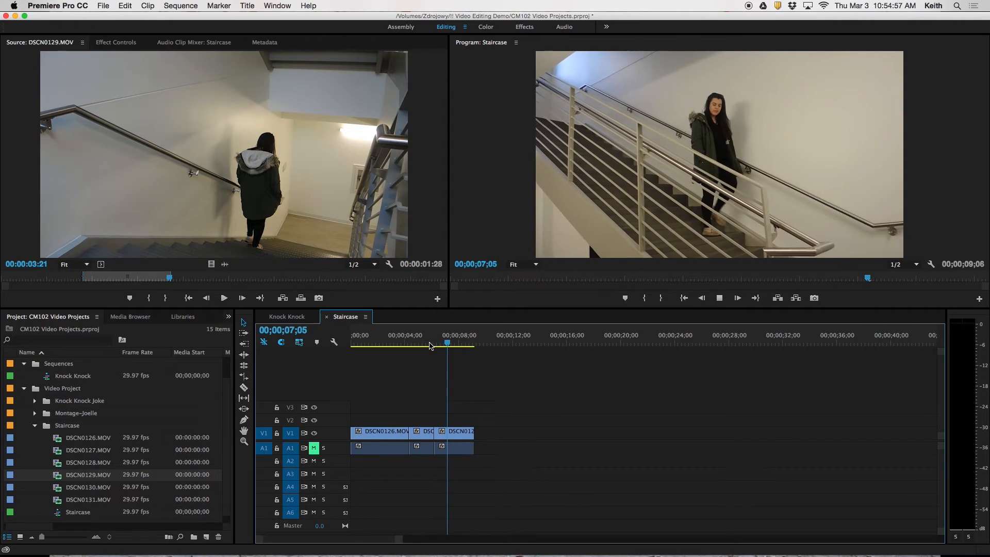
Replay the cut from DSCN0129 to DSCN0127, and play the Staircase sequence from its beginning.
left_click(431, 344)
key("space")
left_click_drag(437, 344, 332, 342)
key("space")
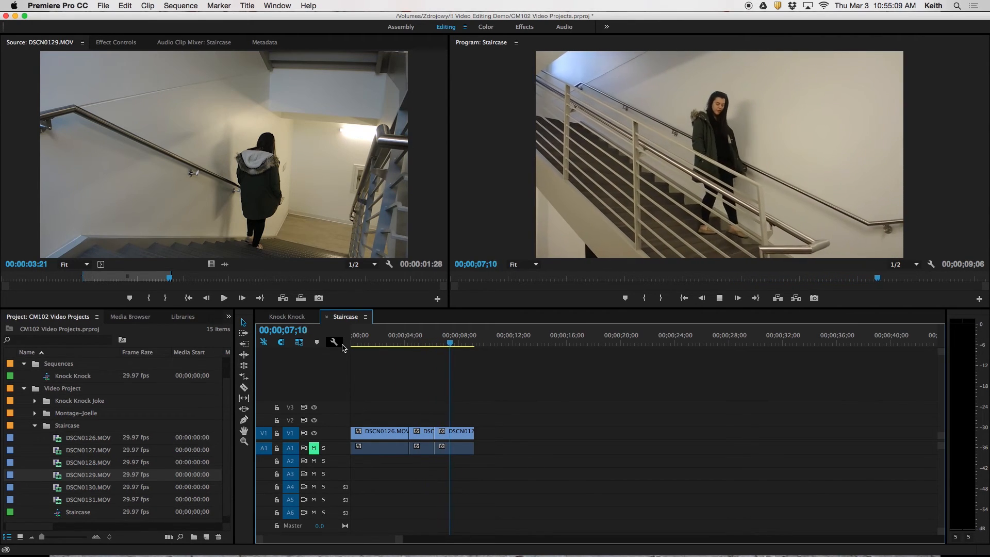
key("space")
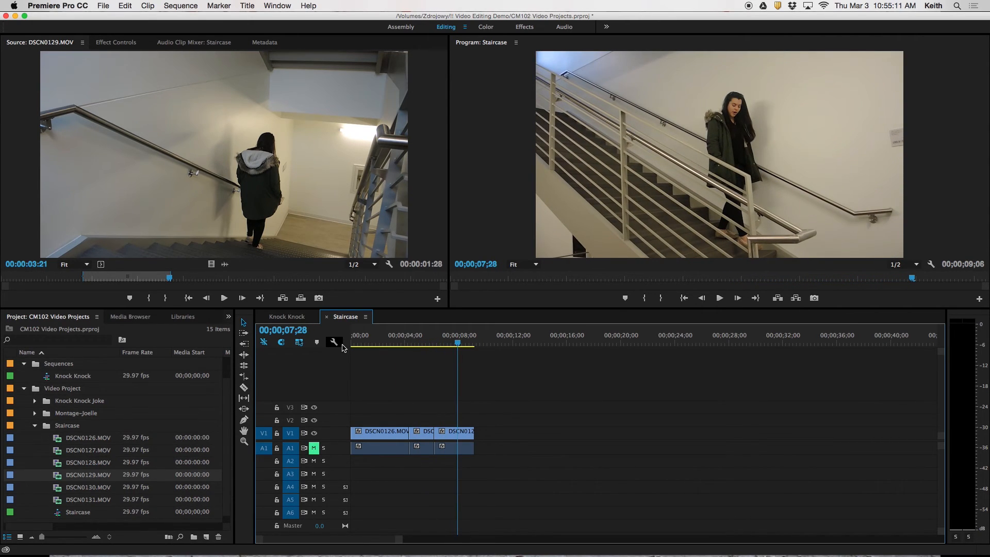